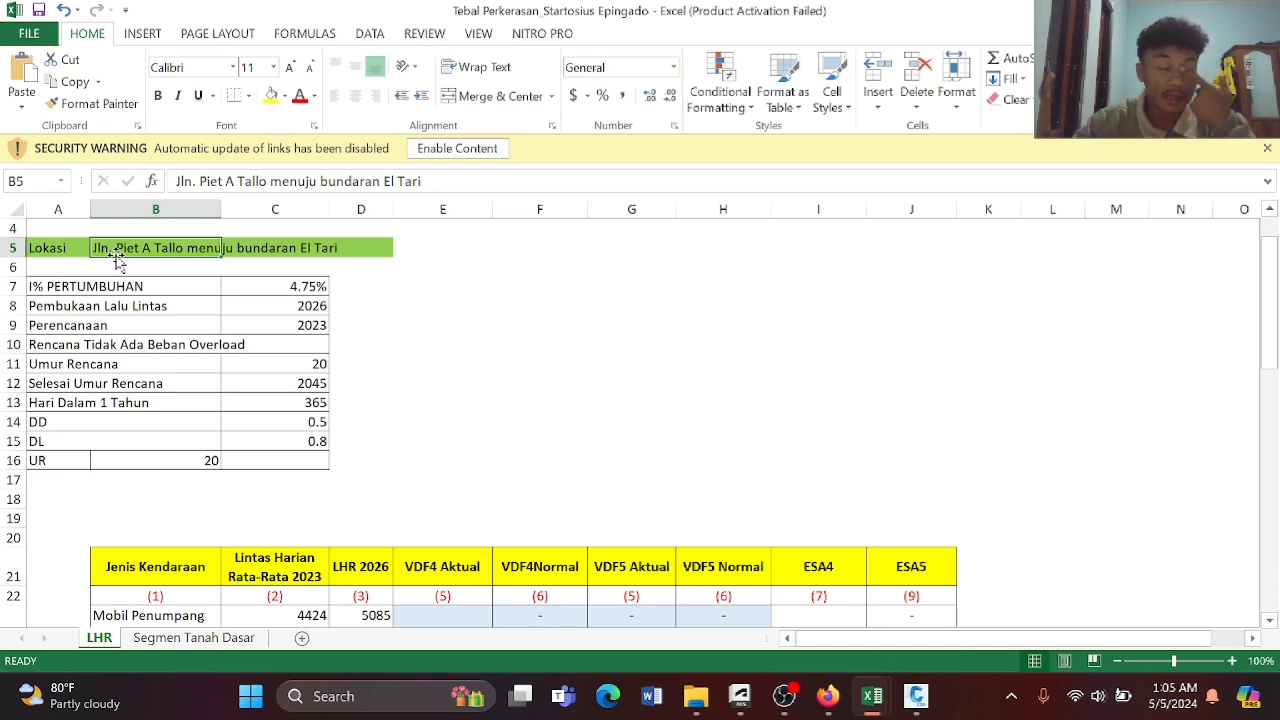
Examine the vehicle types in the Jenis Kendaraan column of the traffic table, from passenger cars to class 5B.
scroll(117, 258, down, 5)
scroll(240, 400, up, 1)
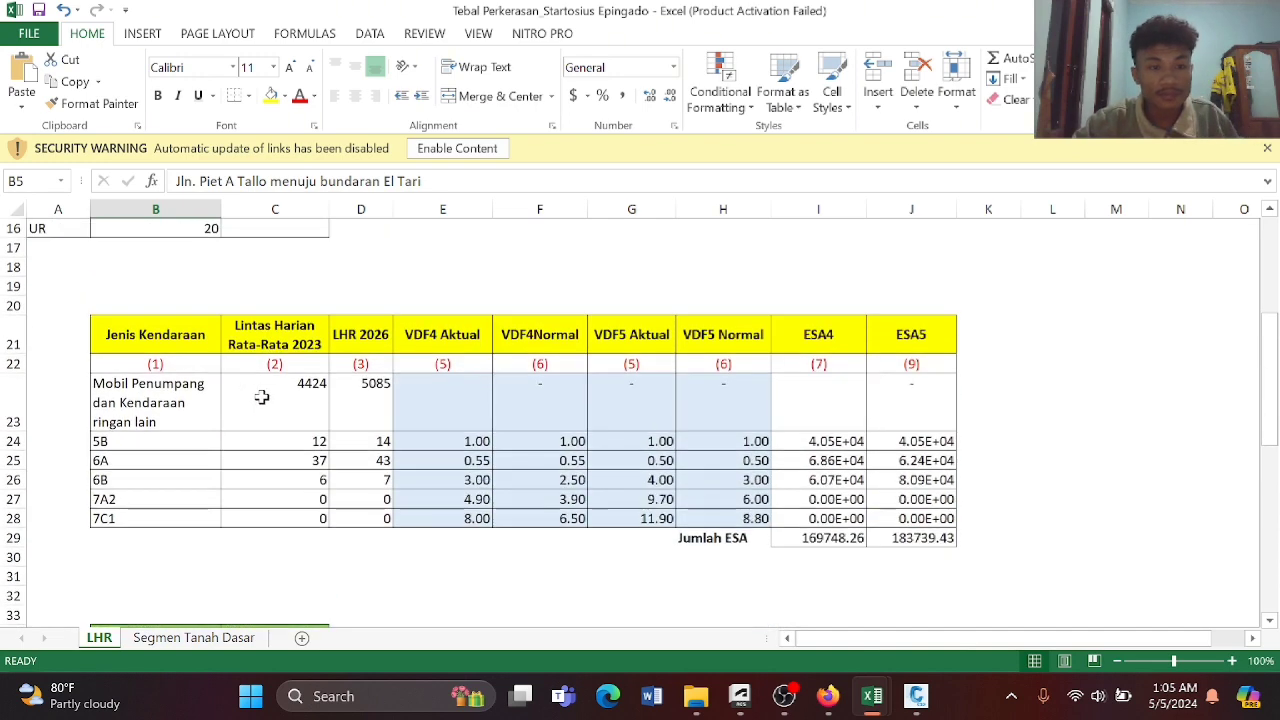
click(261, 397)
click(186, 398)
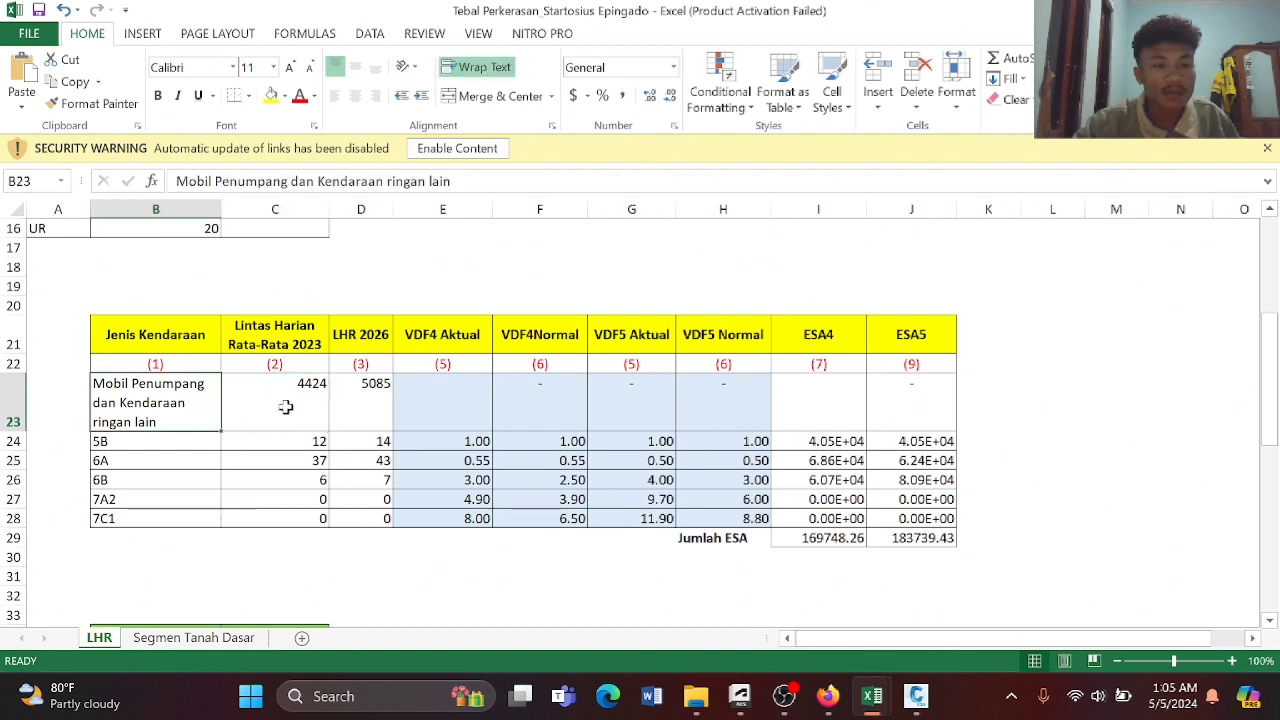
click(192, 447)
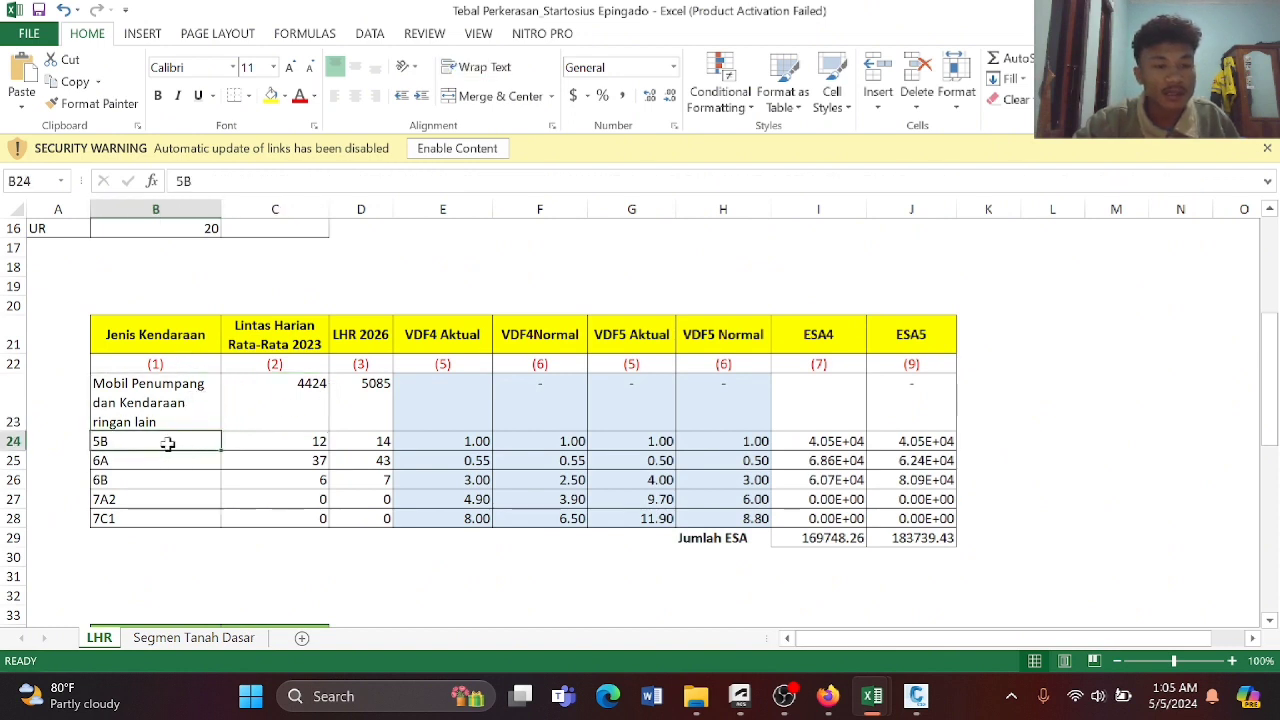
Compare the table's vehicle classes 5B to 7C1 with the Golongan dan Kelompok Jenis Kendaraan chart on the same sheet.
scroll(171, 434, down, 1)
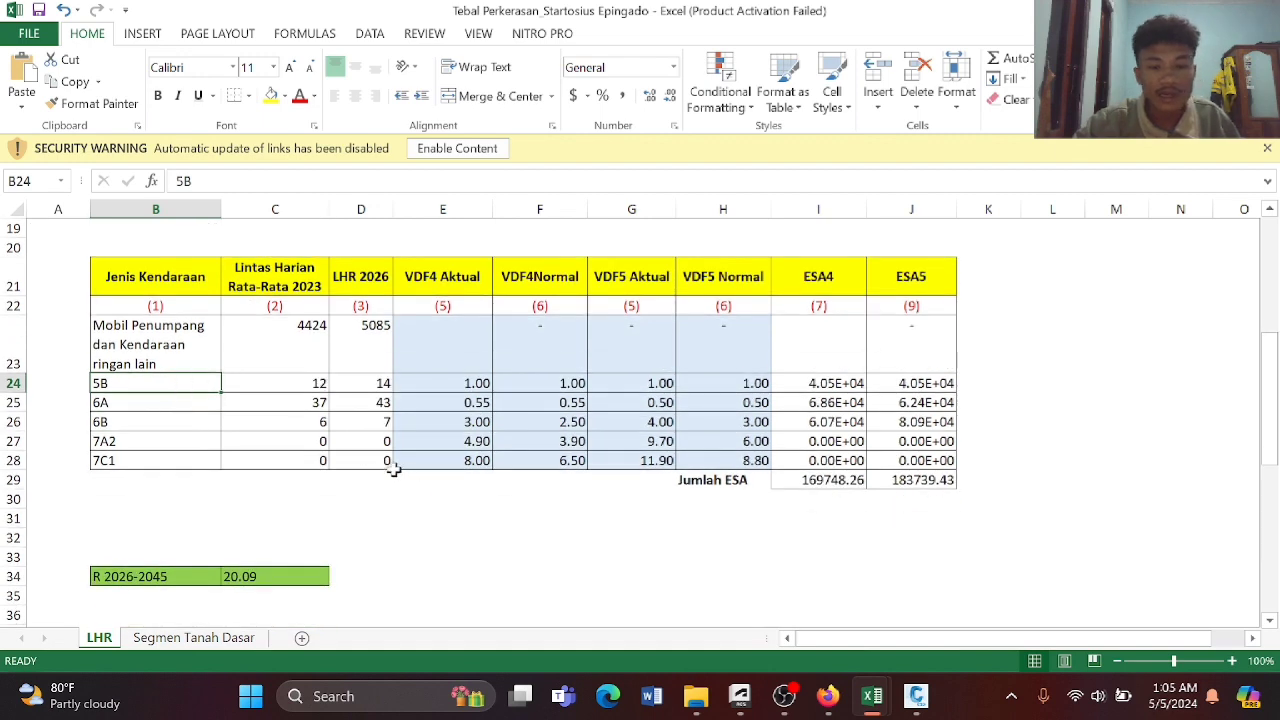
scroll(393, 470, down, 7)
scroll(308, 453, down, 1)
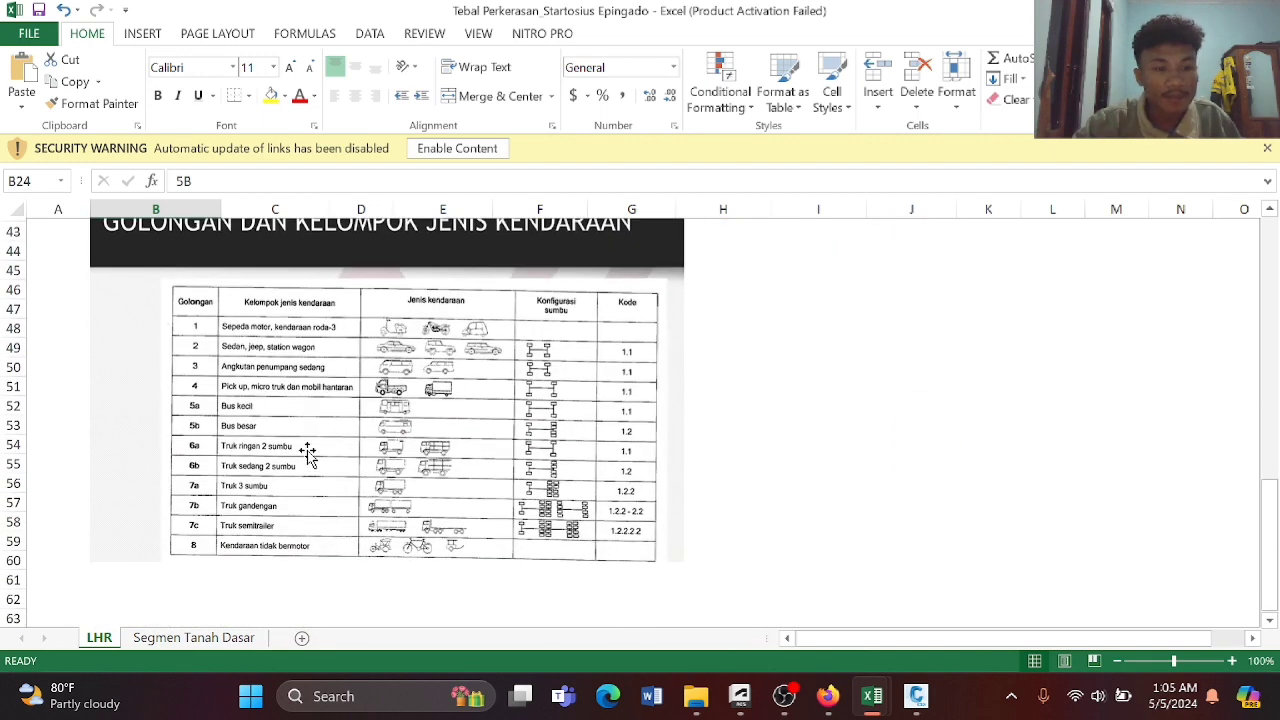
scroll(305, 430, up, 8)
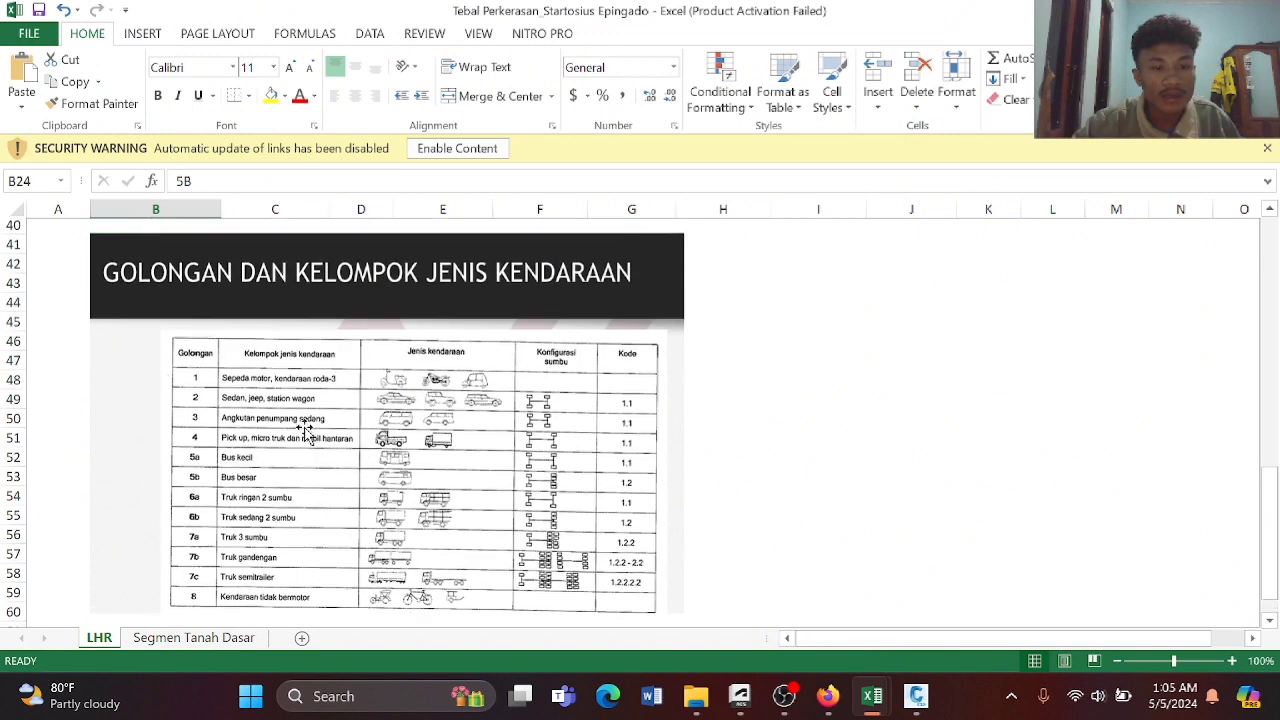
click(201, 410)
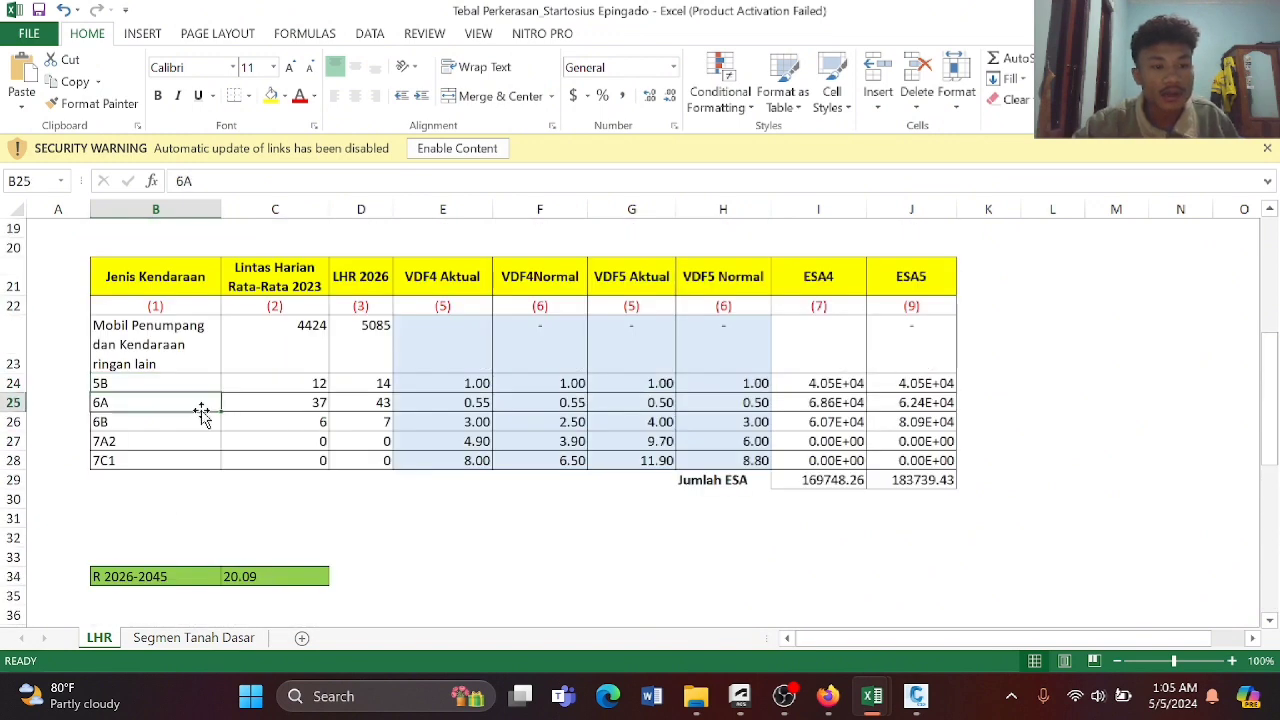
scroll(201, 410, down, 8)
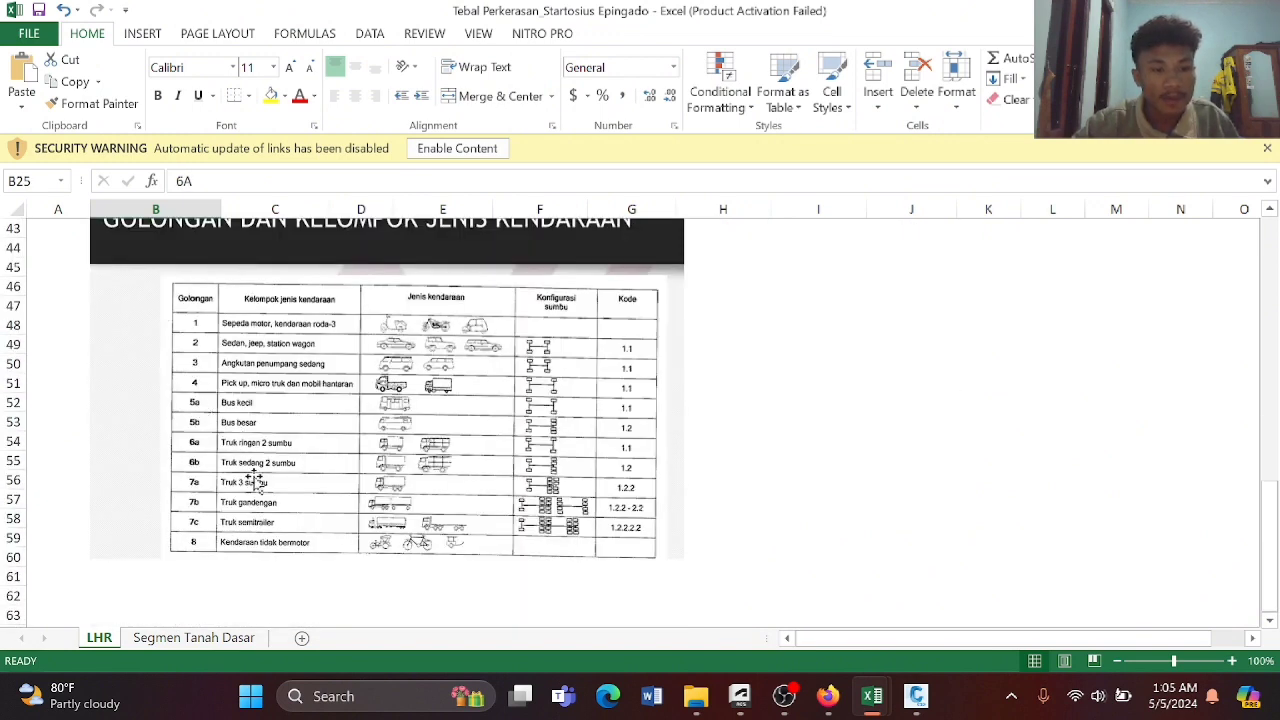
scroll(240, 468, up, 7)
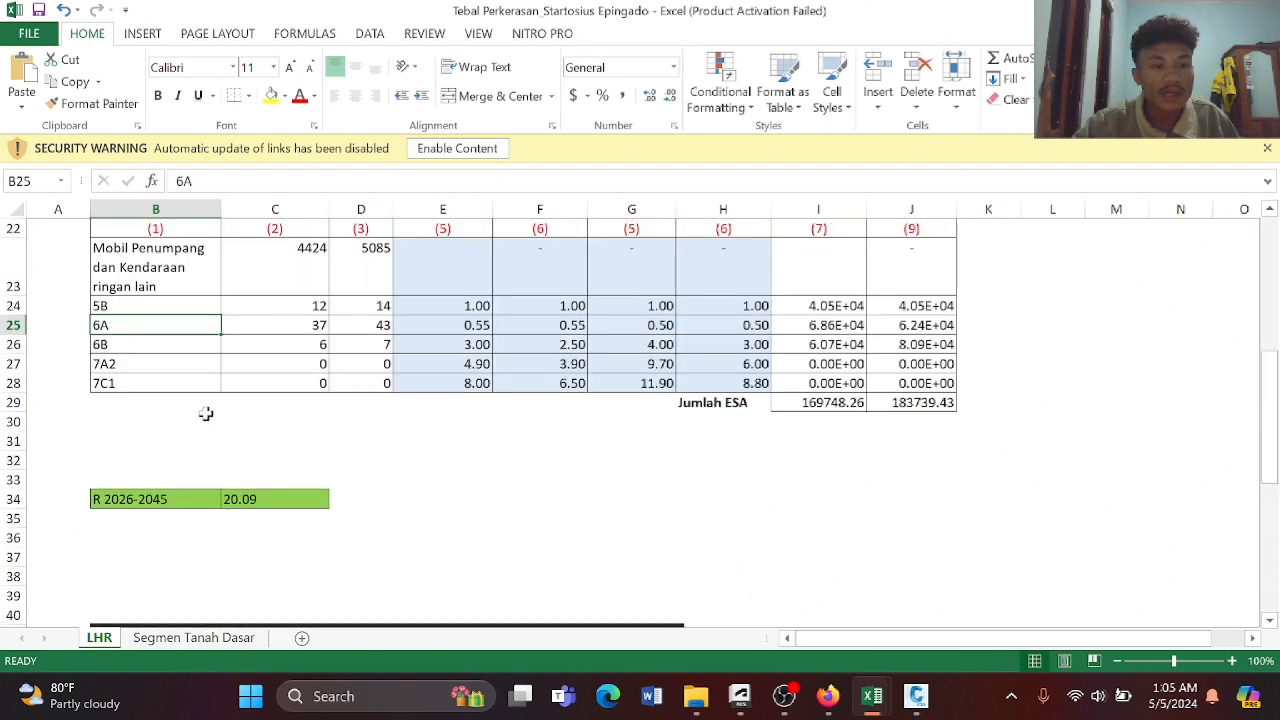
scroll(203, 405, down, 4)
scroll(199, 397, down, 4)
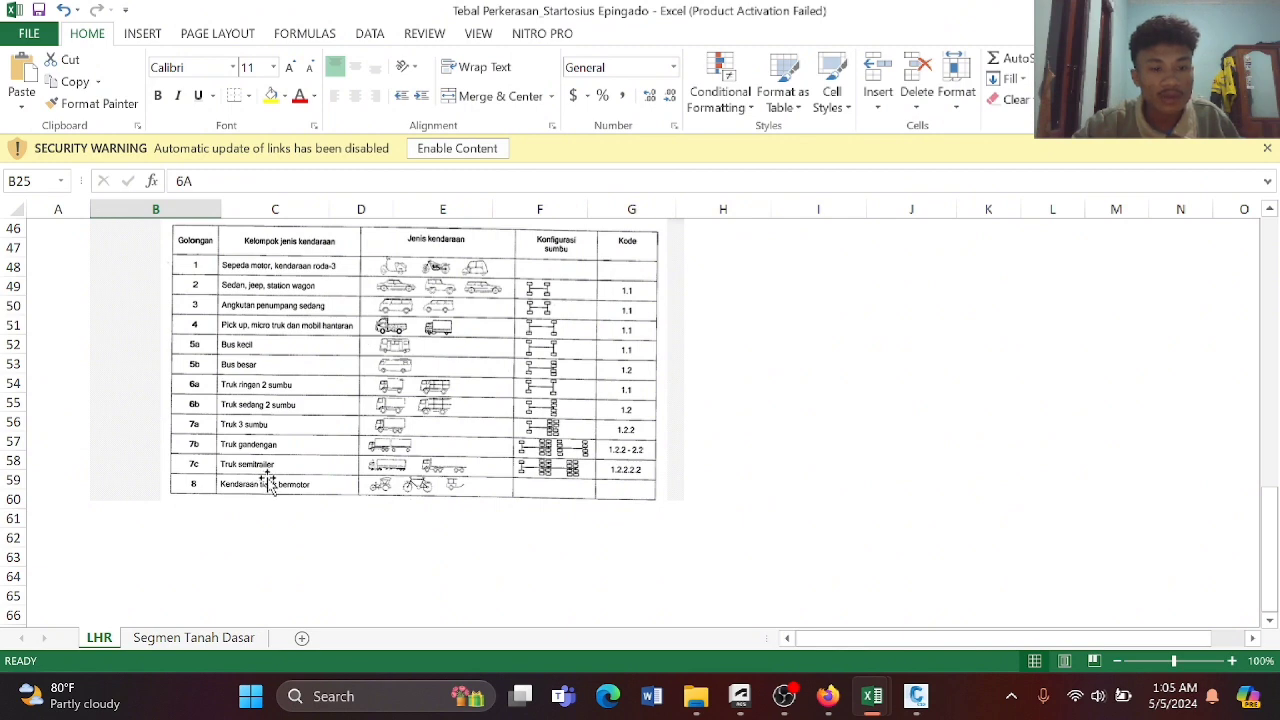
scroll(268, 483, up, 10)
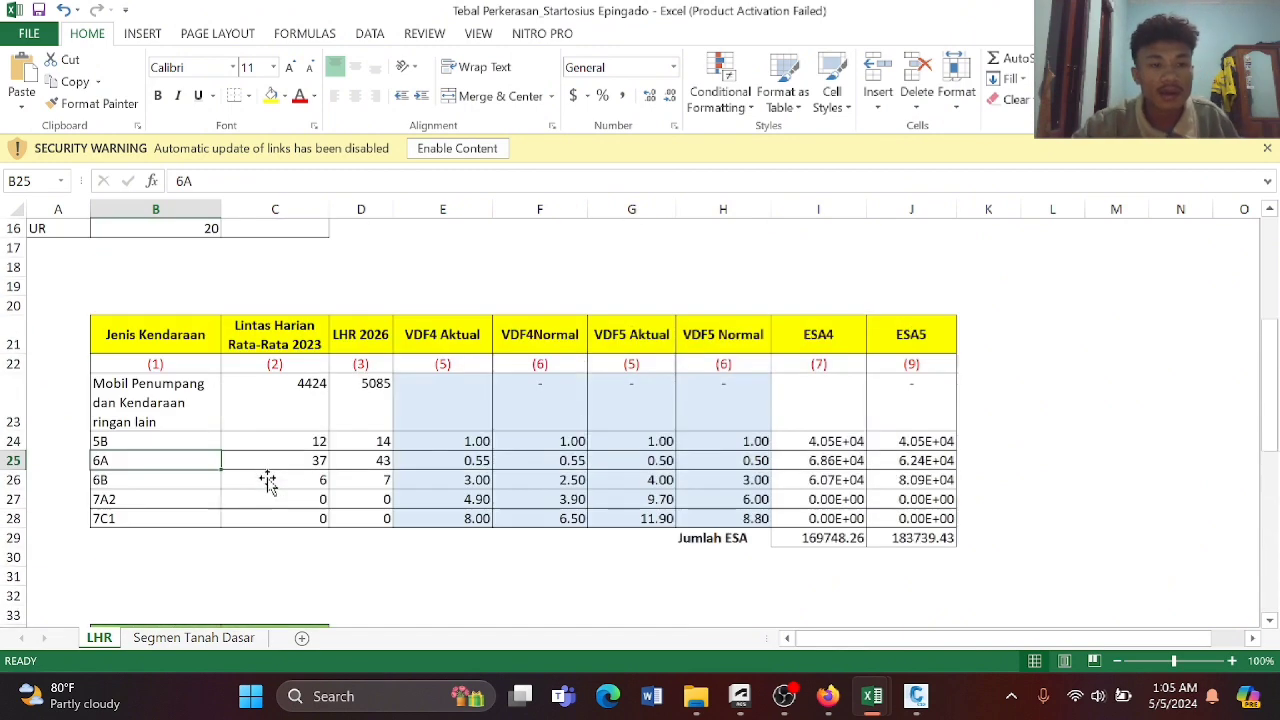
Inspect the linked 2023 average daily traffic entries for passenger cars, 5B and 6A in C23 to C25.
click(292, 406)
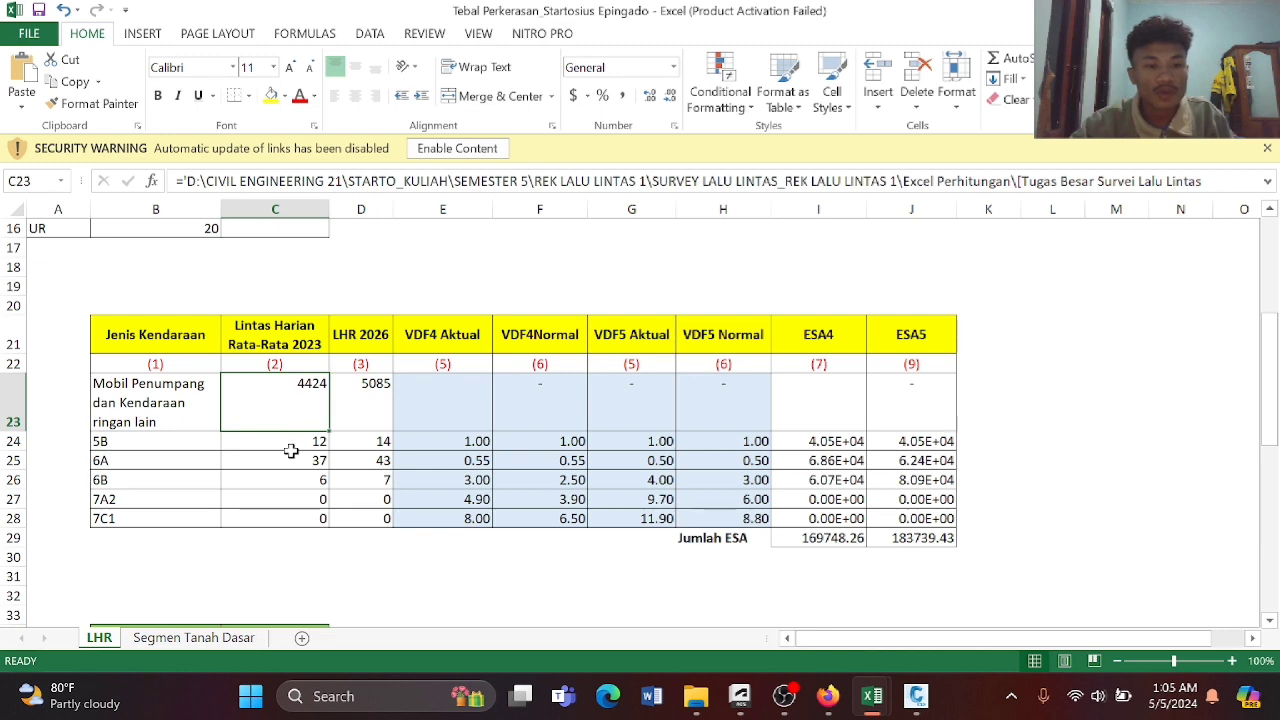
click(293, 439)
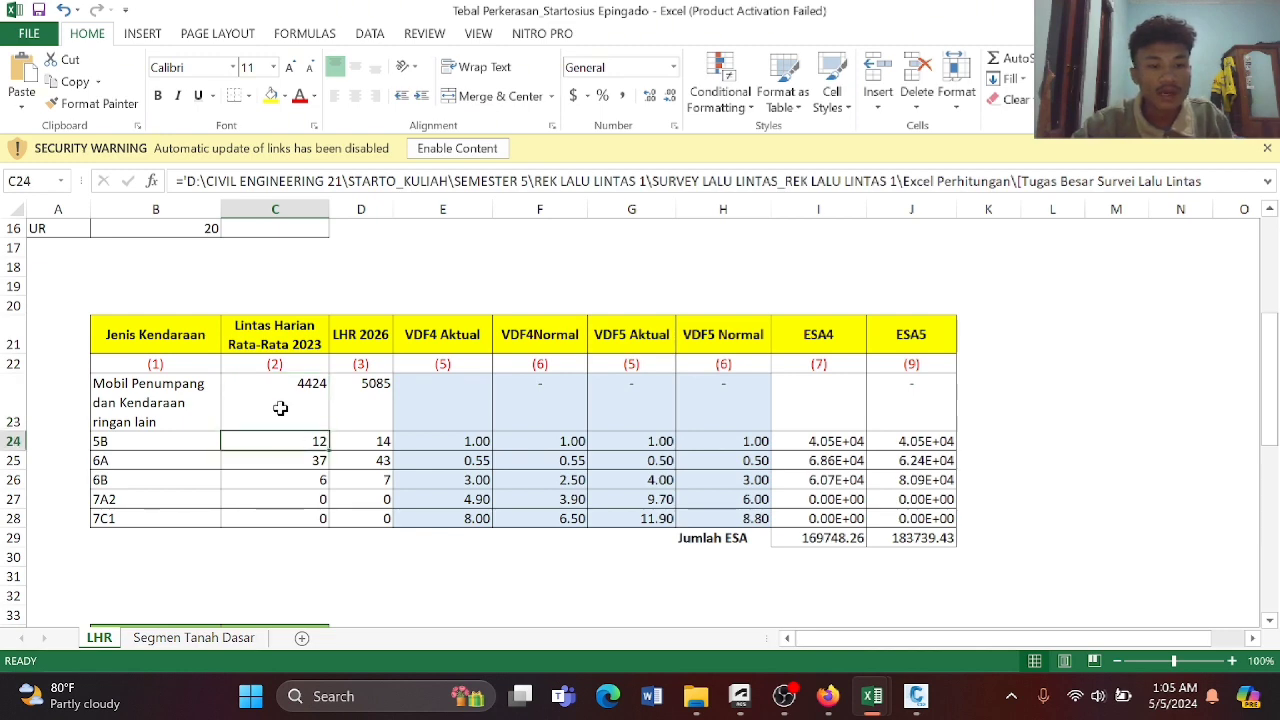
click(302, 459)
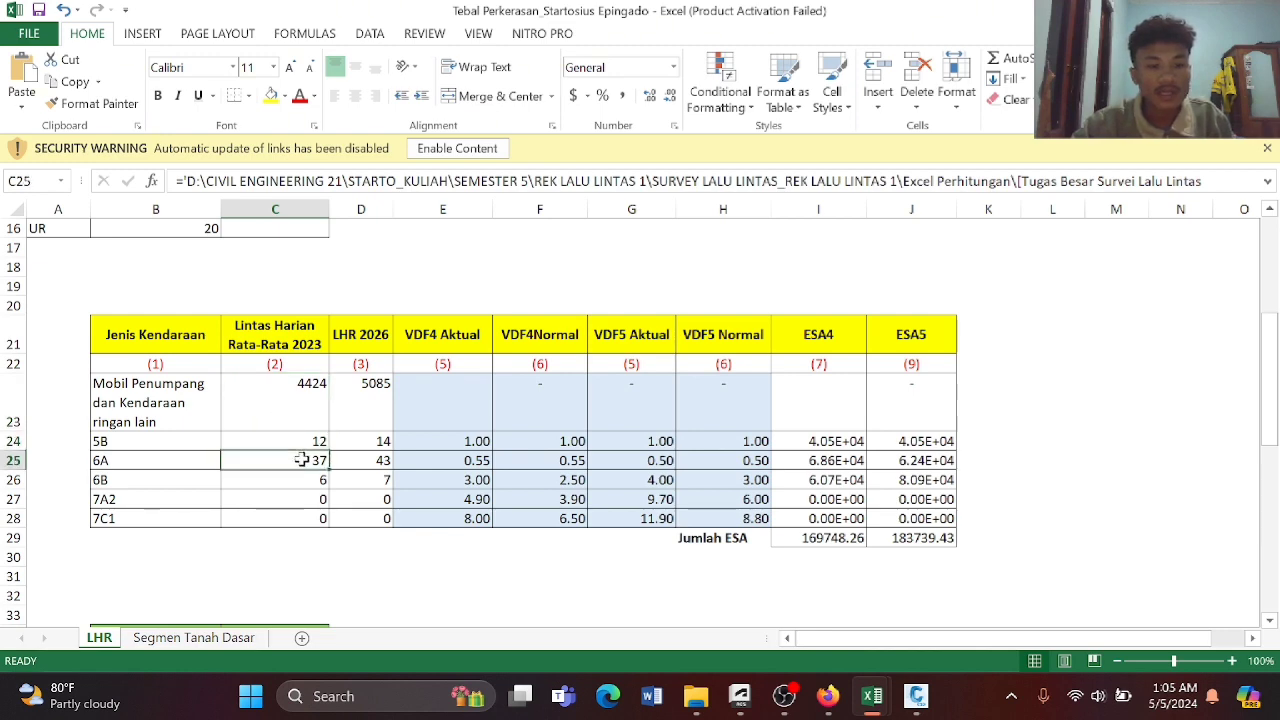
scroll(320, 443, down, 1)
scroll(343, 423, up, 1)
Inspect the LHR 2026 traffic growth formula for passenger vehicles in D23 without changing it.
click(361, 403)
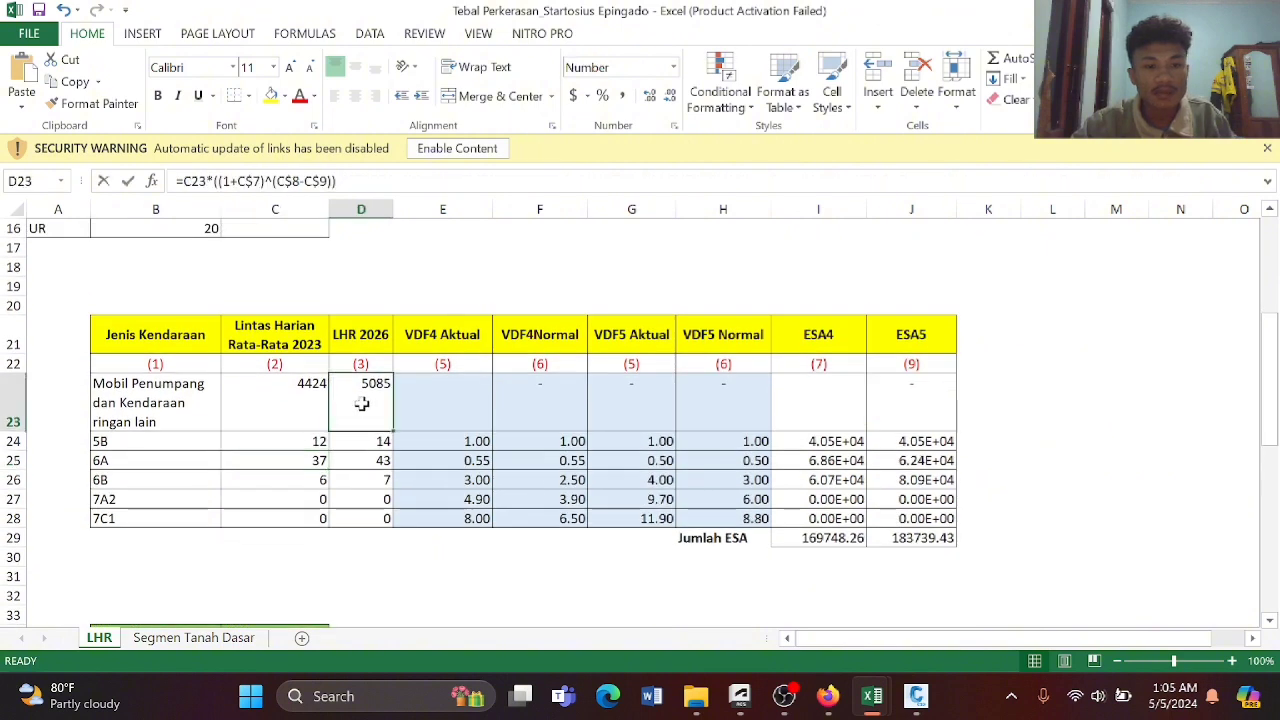
key(F2)
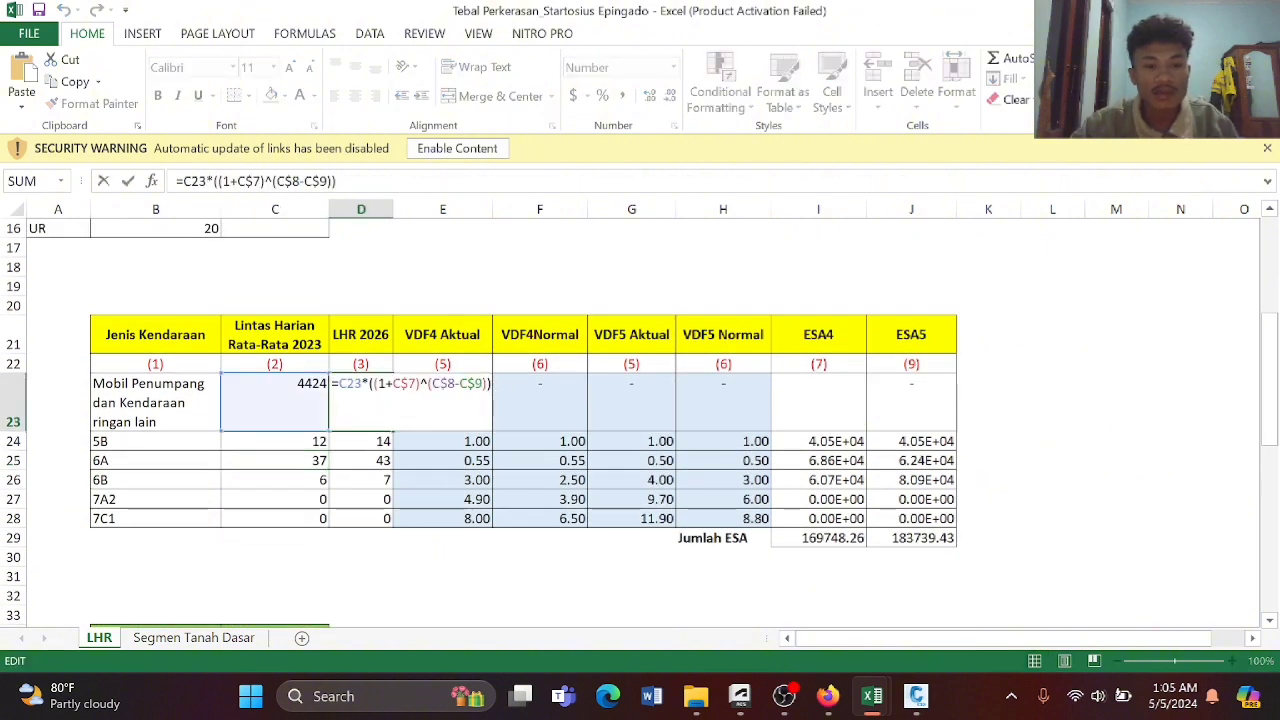
key(Return)
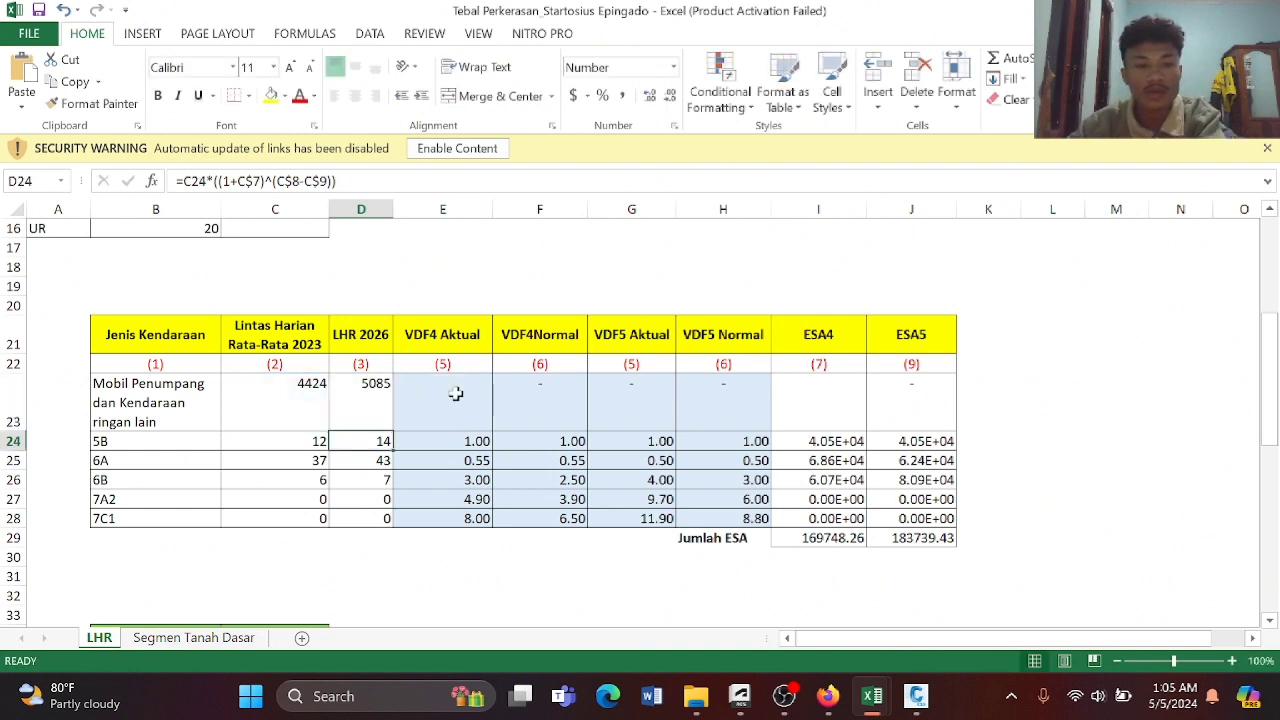
Review the VDF4 Aktual and VDF4Normal columns of the traffic table, including the 5B entry in E24.
click(428, 439)
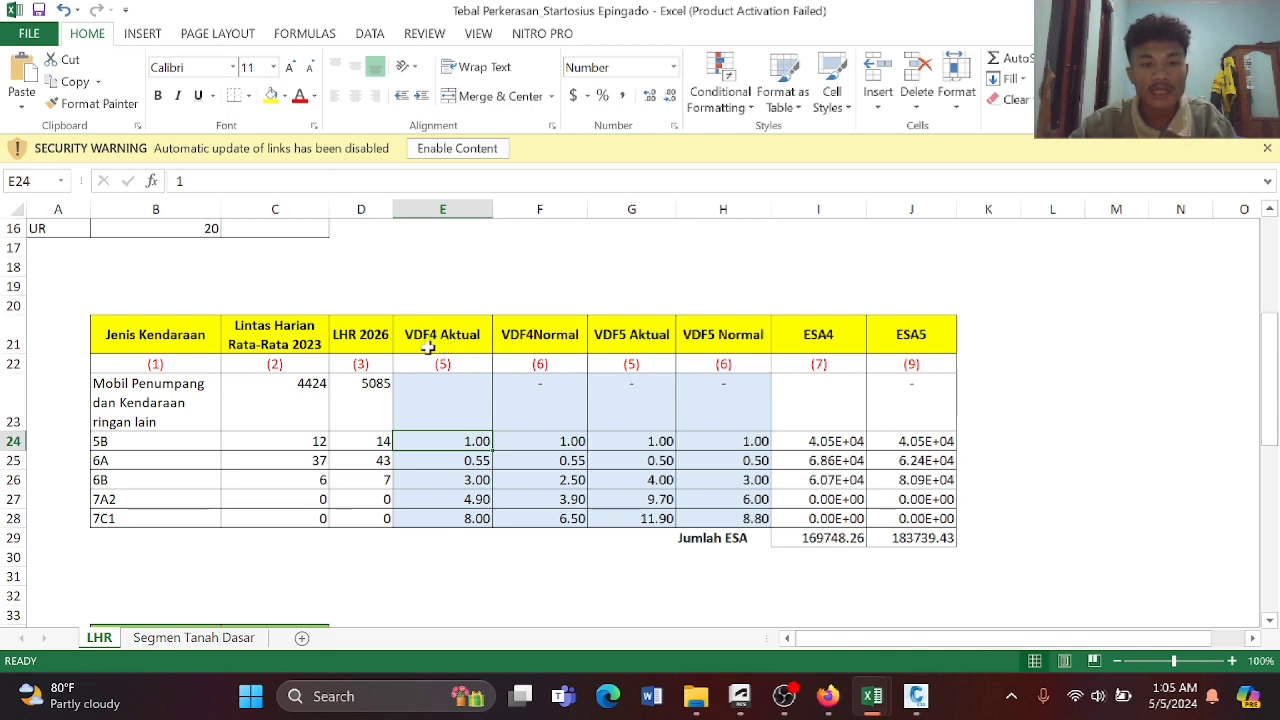
click(549, 340)
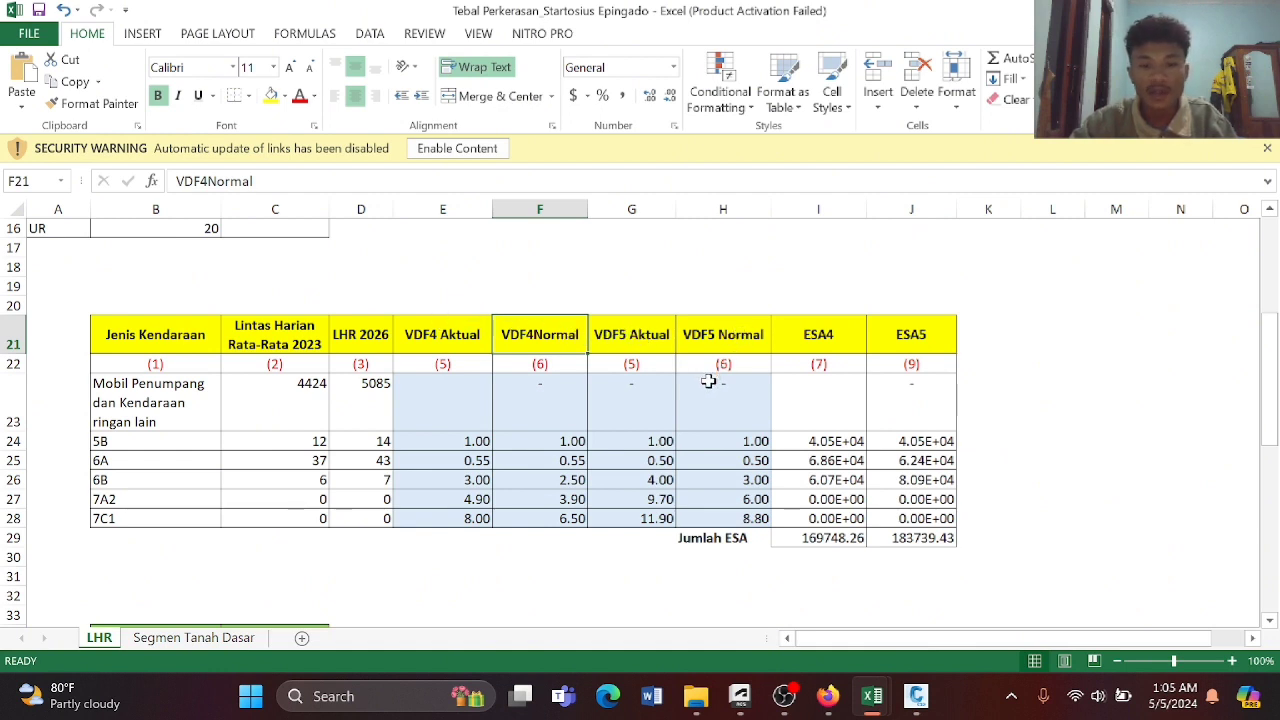
click(452, 444)
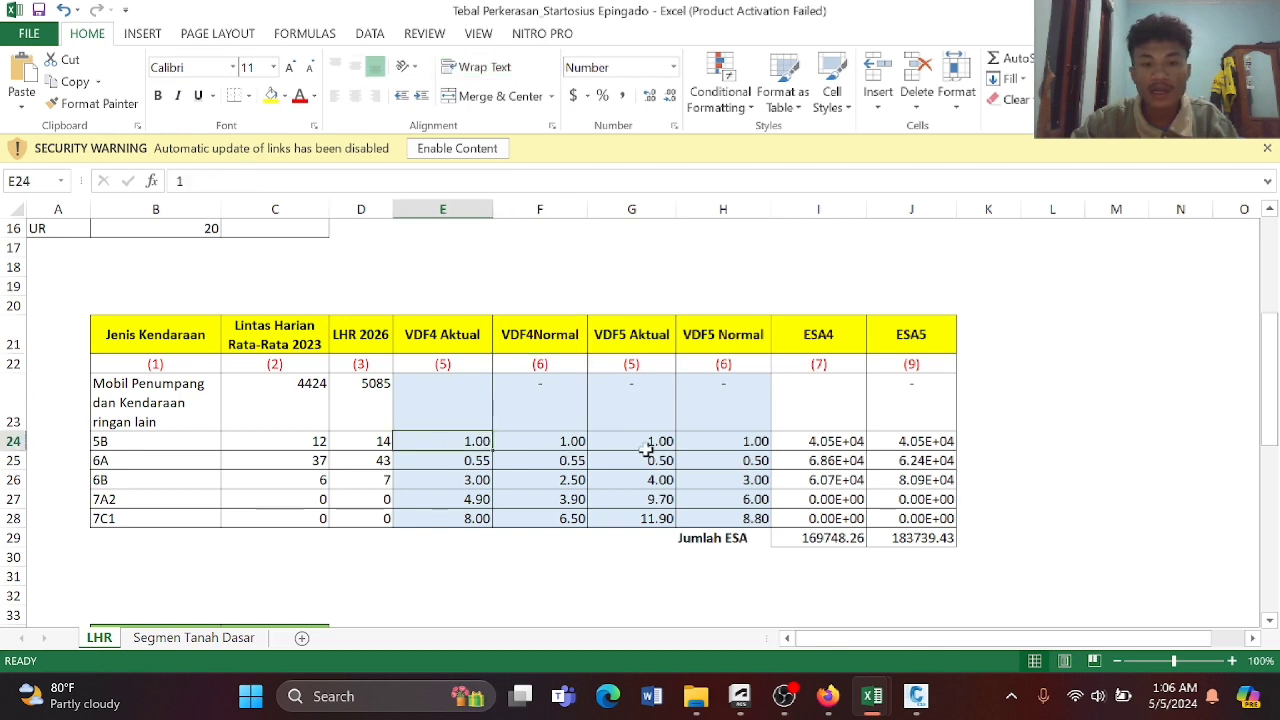
Switch to the lecture PDF in Firefox and consult Tabel 4.4 with the VDF values per commercial vehicle type on page 23.
mouse_move(827, 706)
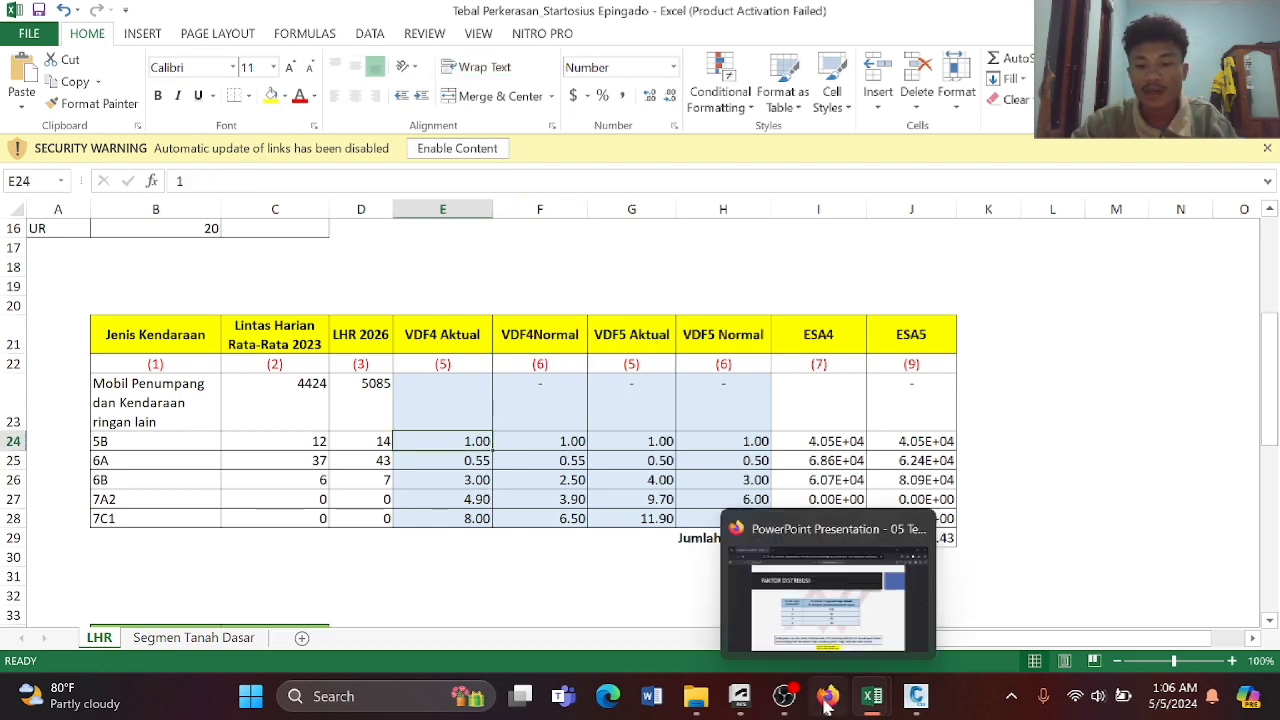
click(831, 667)
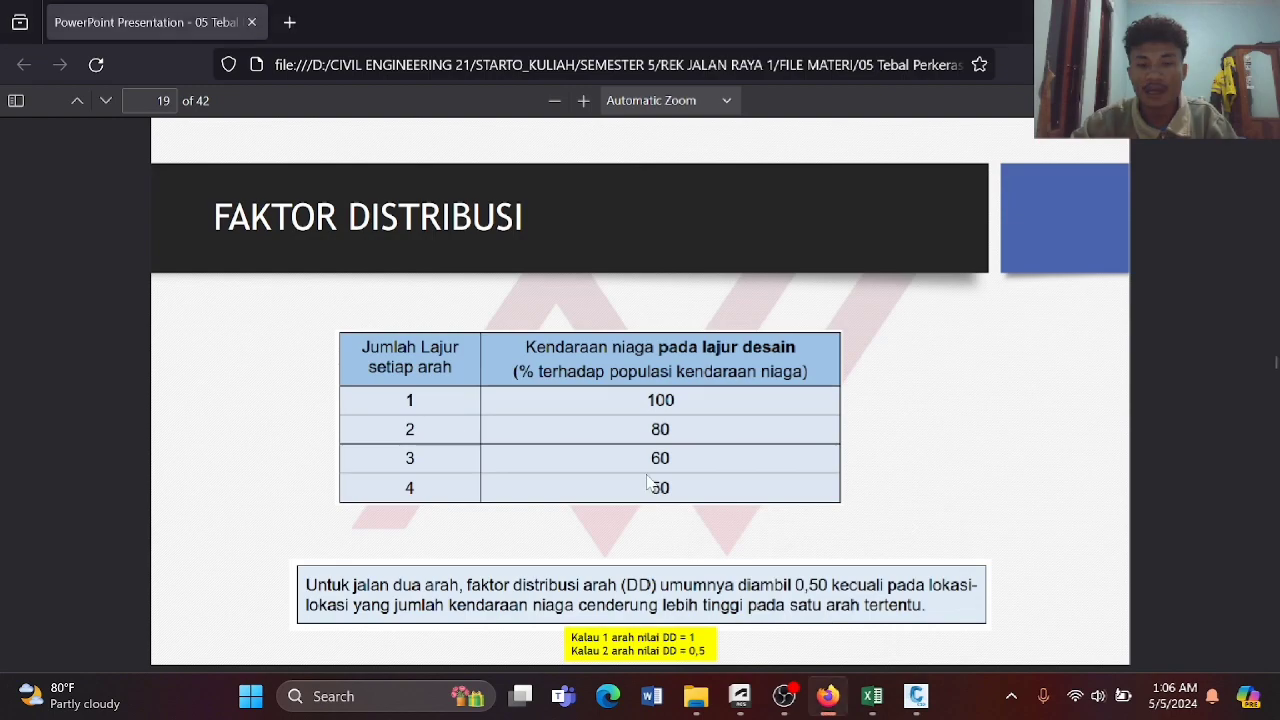
scroll(650, 485, down, 5)
scroll(648, 484, down, 15)
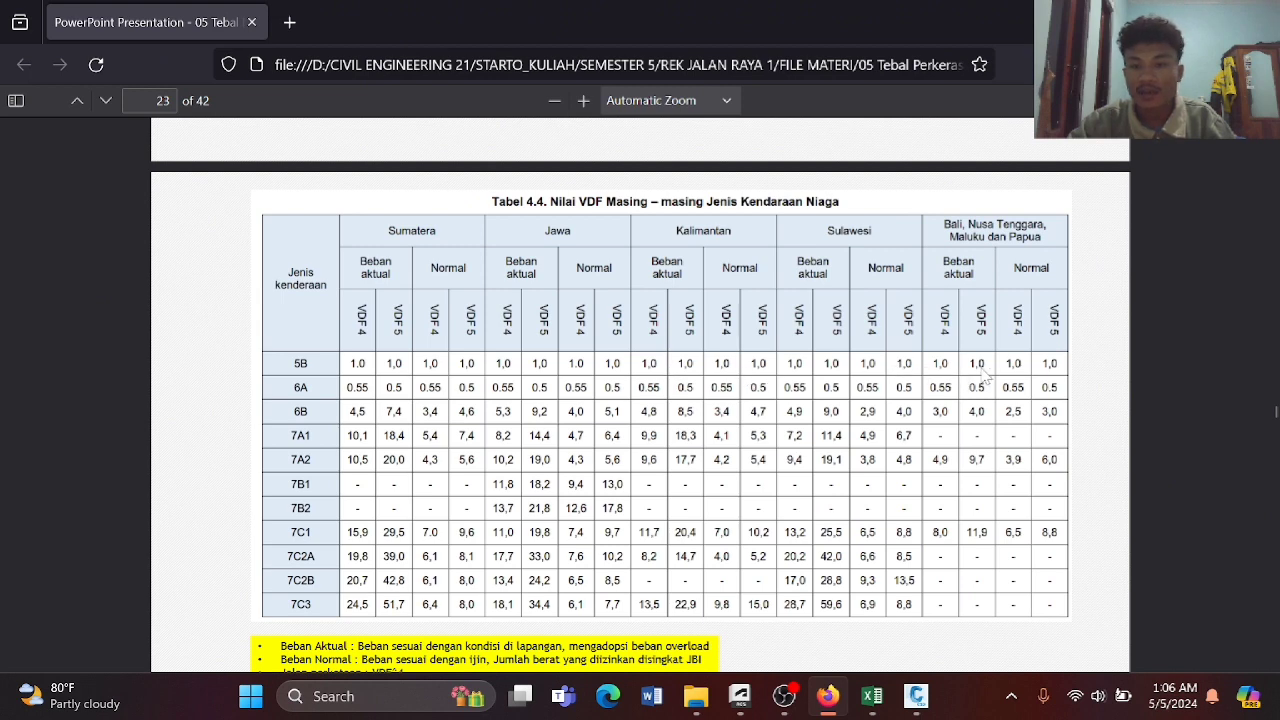
Return to the Tebal Perkerasan workbook in Excel and check the actual and normal VDF4 and VDF5 values for class 5B.
mouse_move(872, 696)
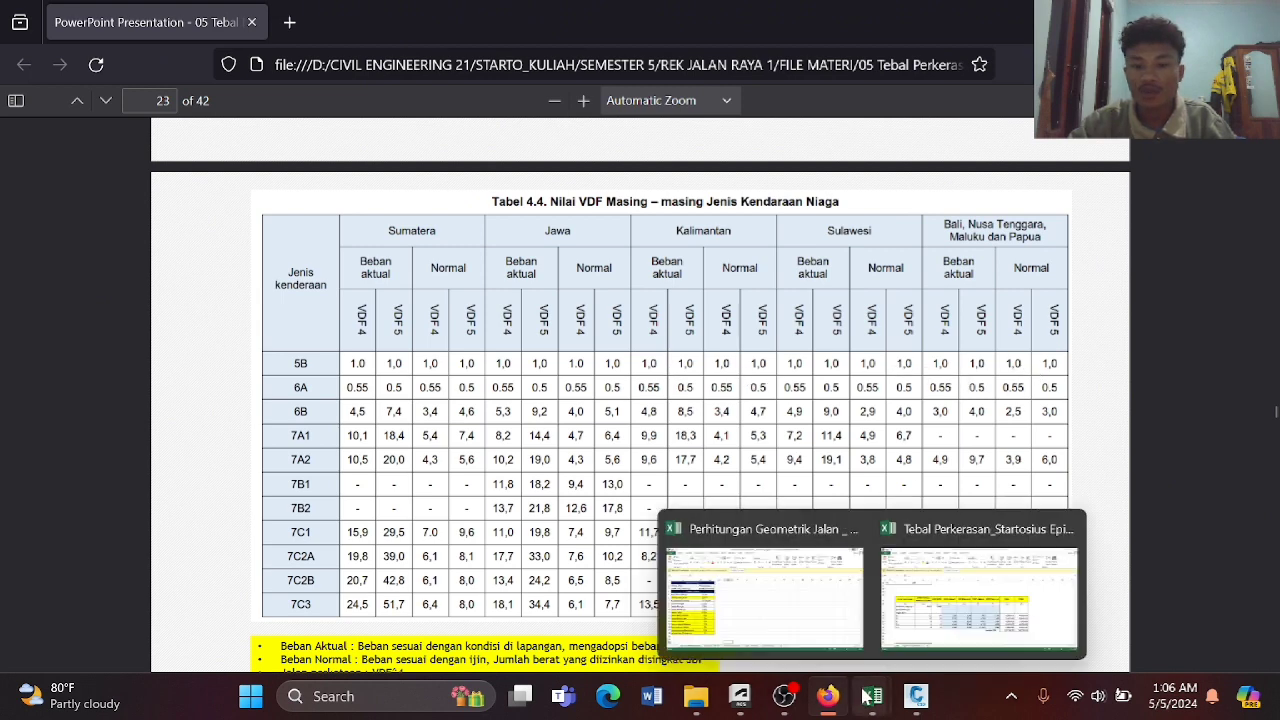
click(980, 590)
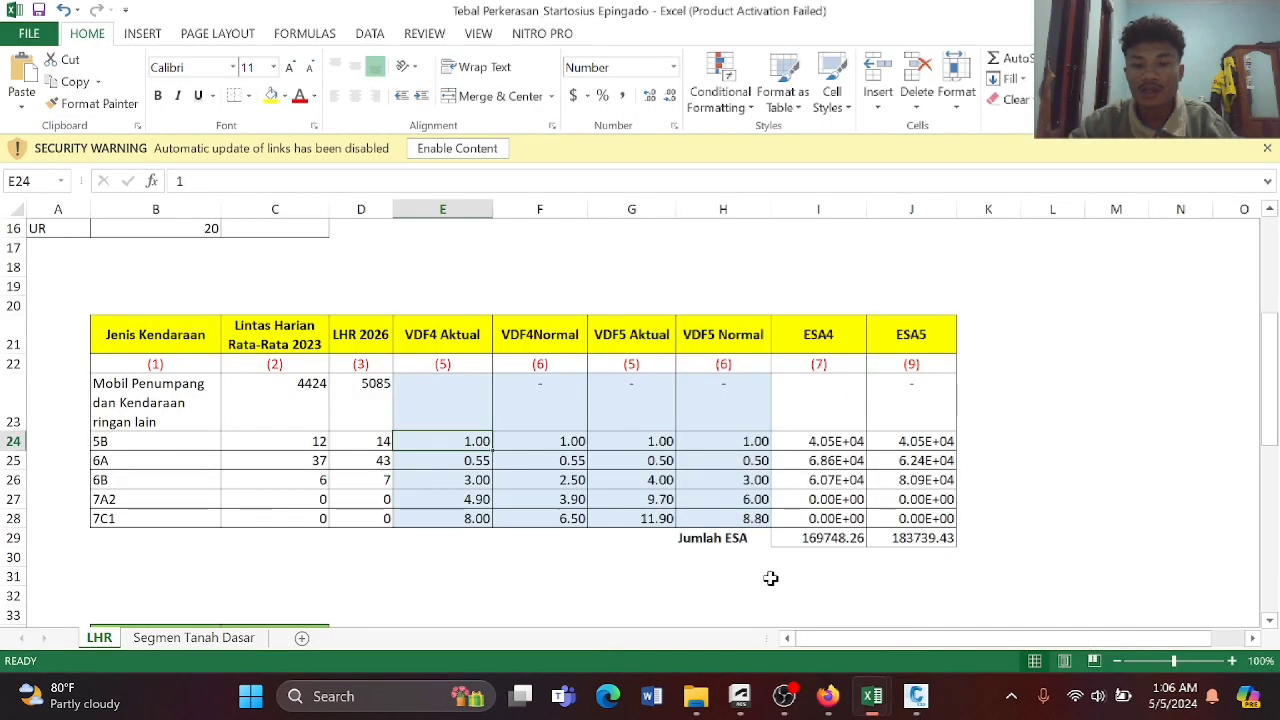
click(535, 440)
click(638, 442)
click(708, 440)
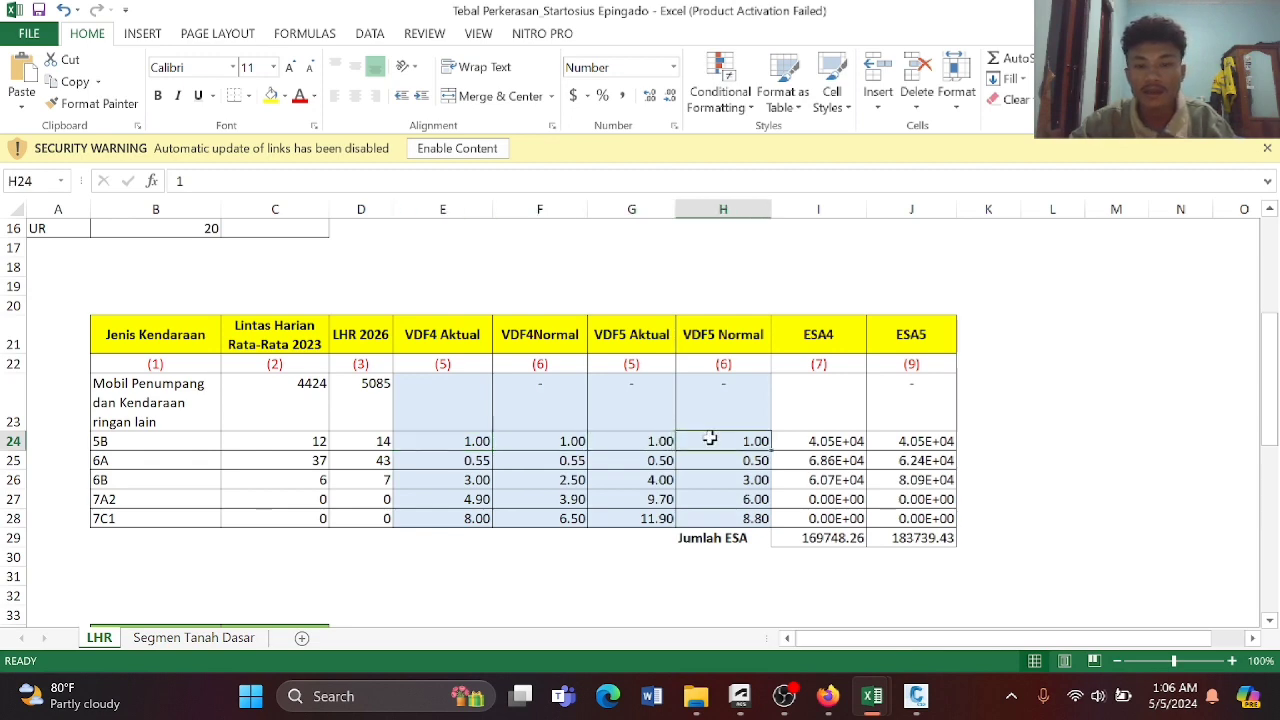
scroll(806, 365, down, 1)
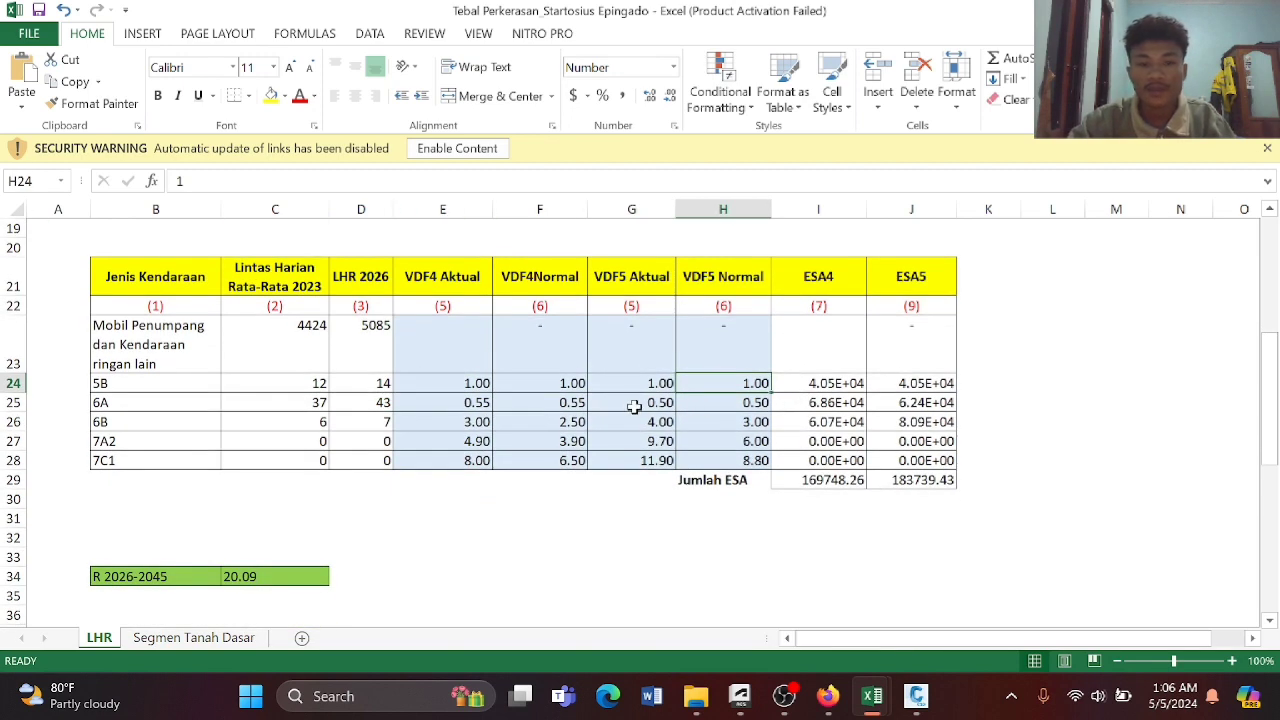
Inspect the ESA4 formula for class 5B in I24 and the Jumlah ESA sum formulas for ESA4 and ESA5.
click(803, 281)
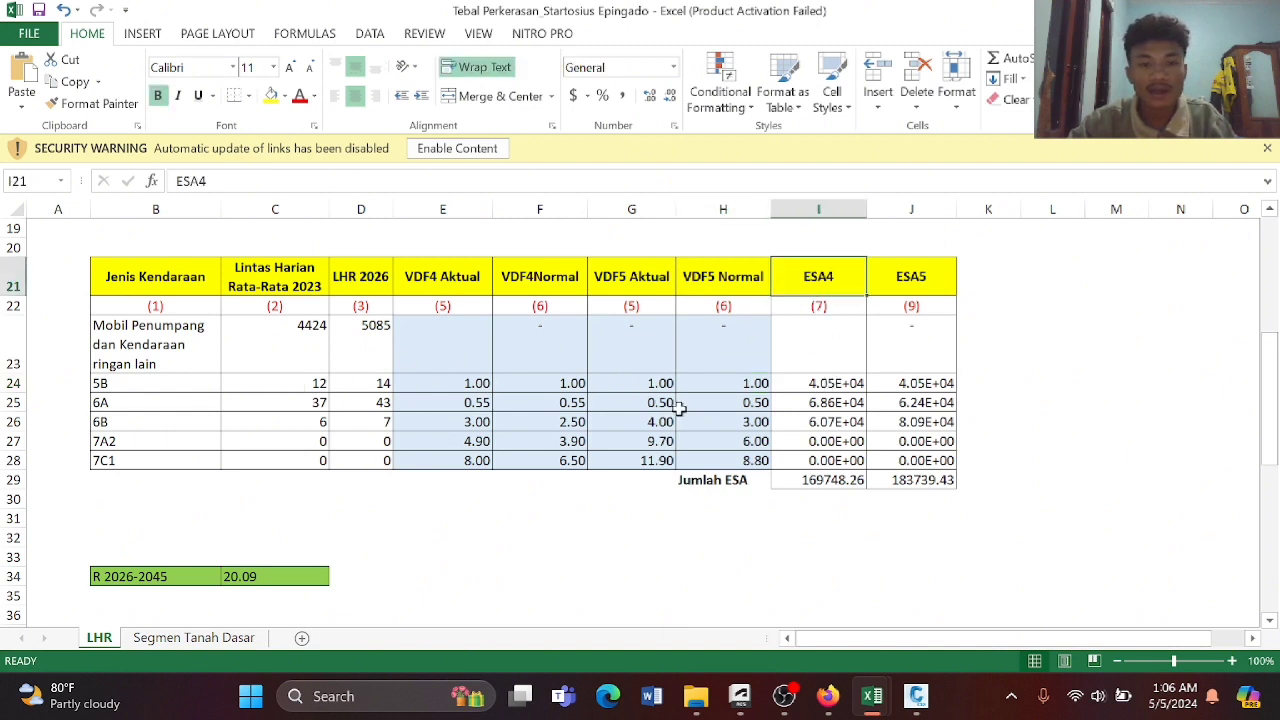
click(834, 381)
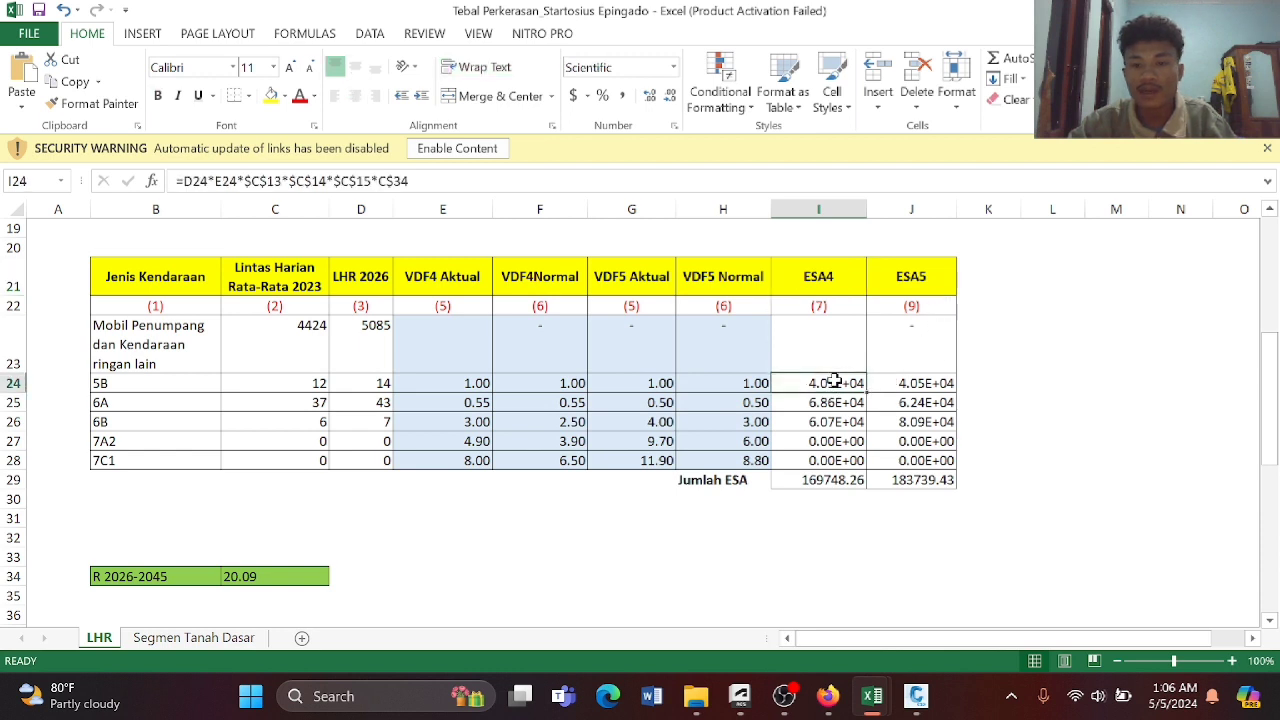
double_click(834, 381)
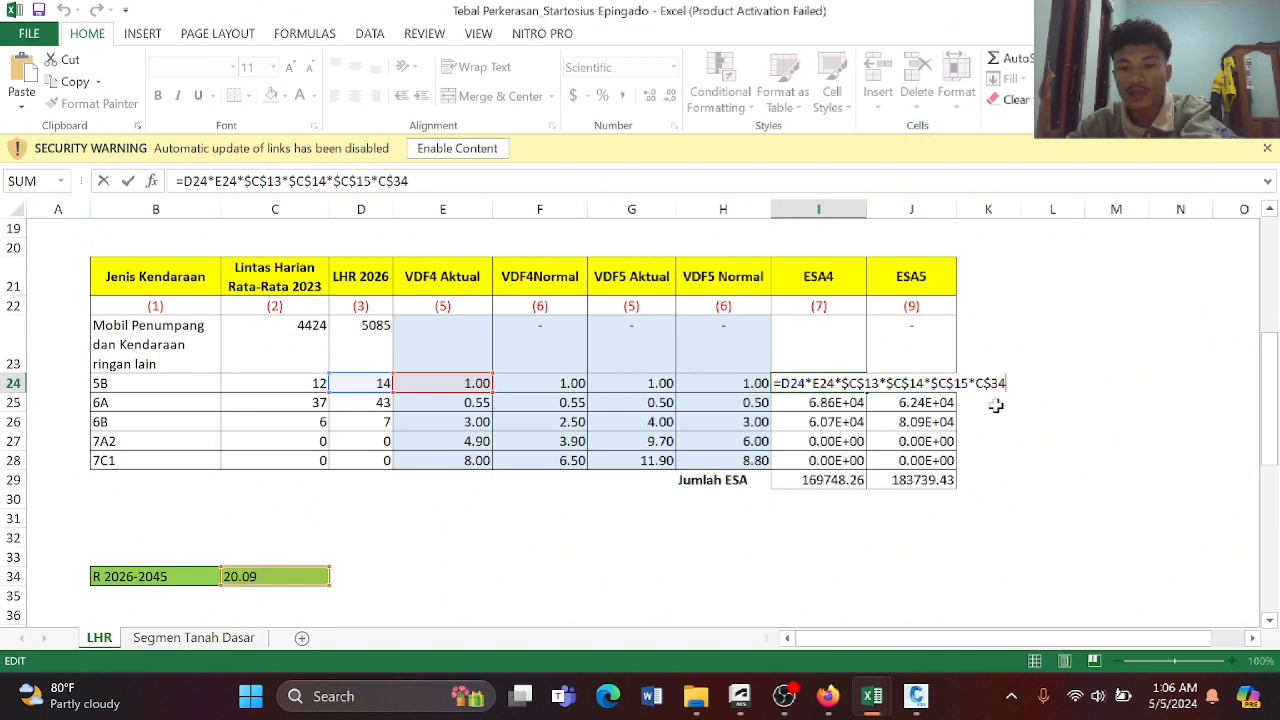
key(Return)
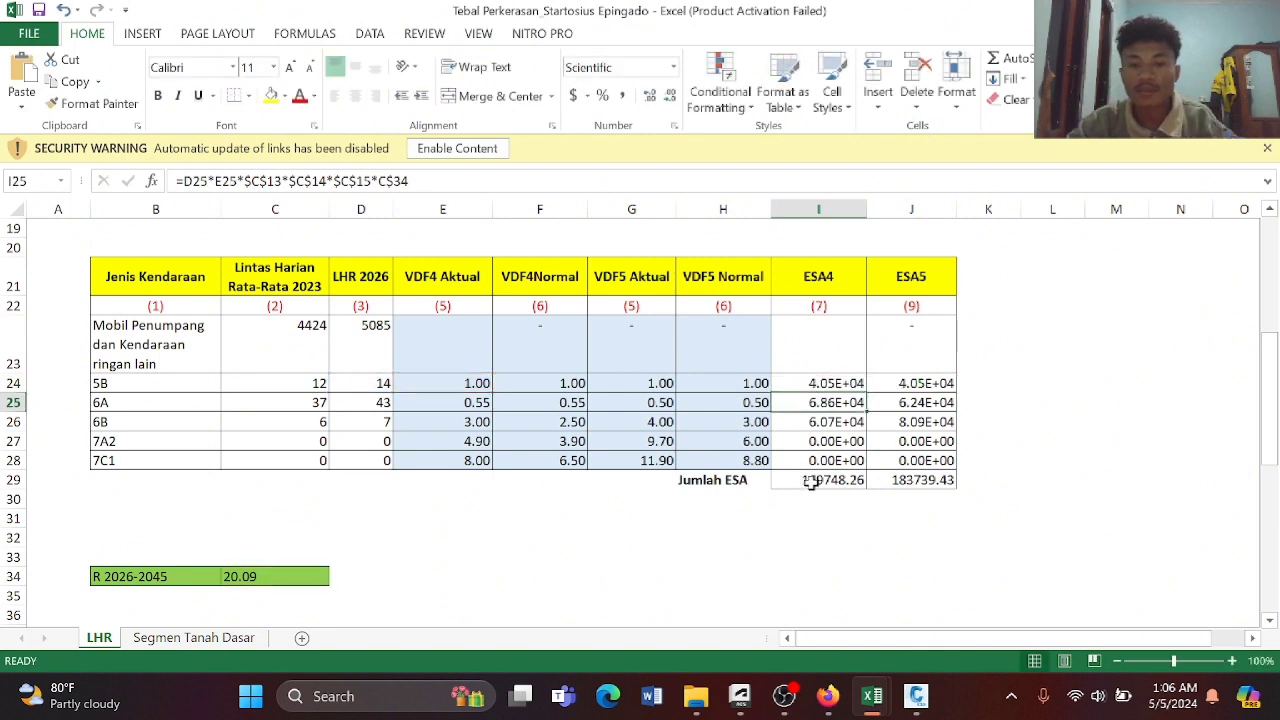
click(812, 482)
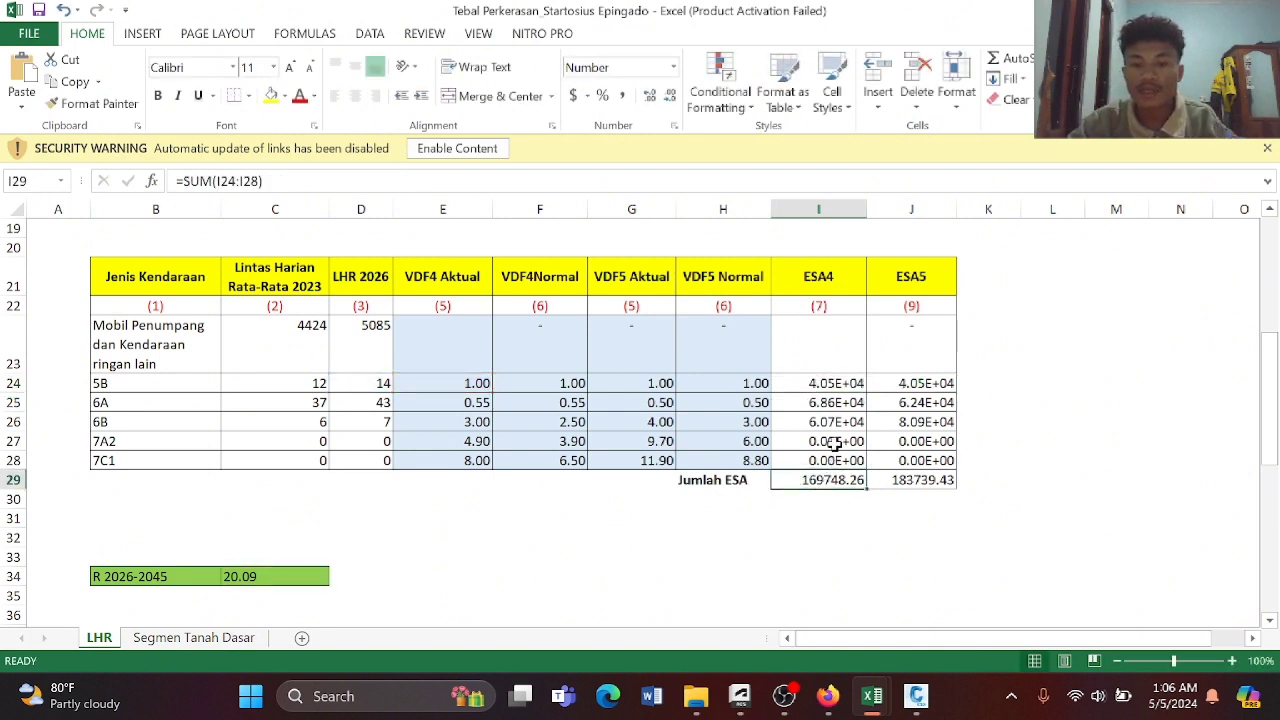
click(895, 486)
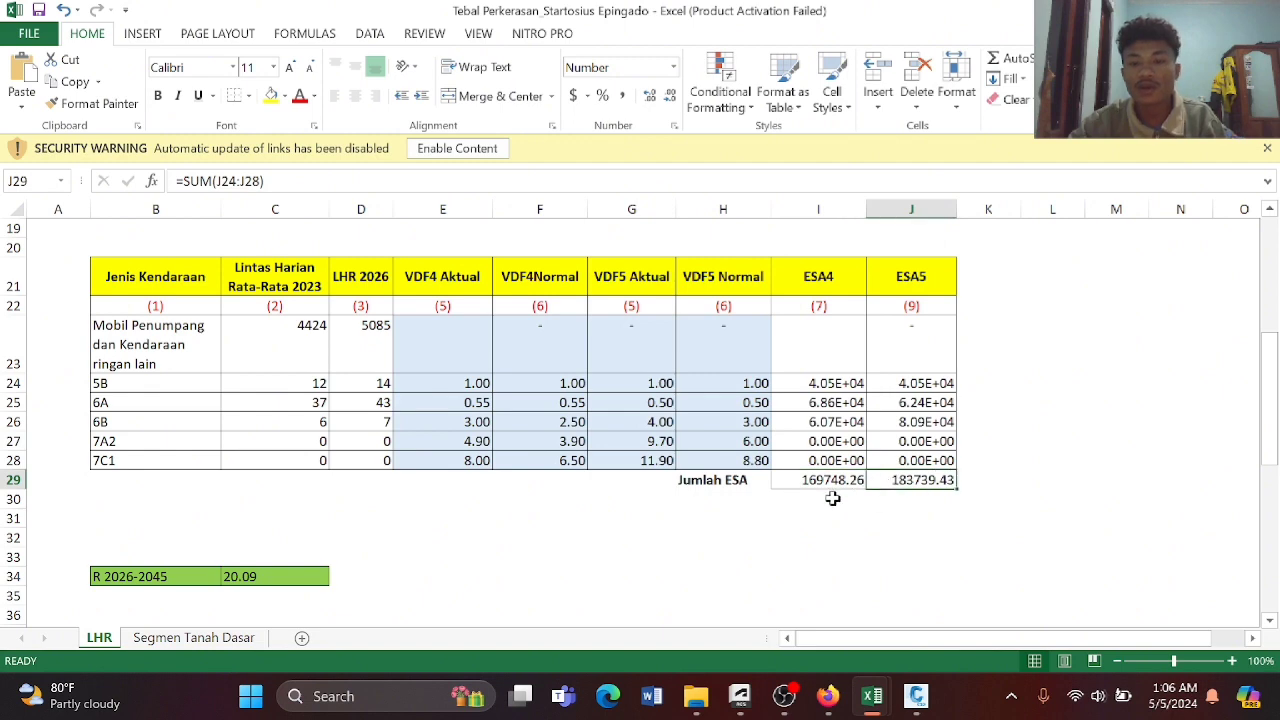
Inspect the R 2026-2045 growth factor formula in C34.
scroll(832, 498, down, 1)
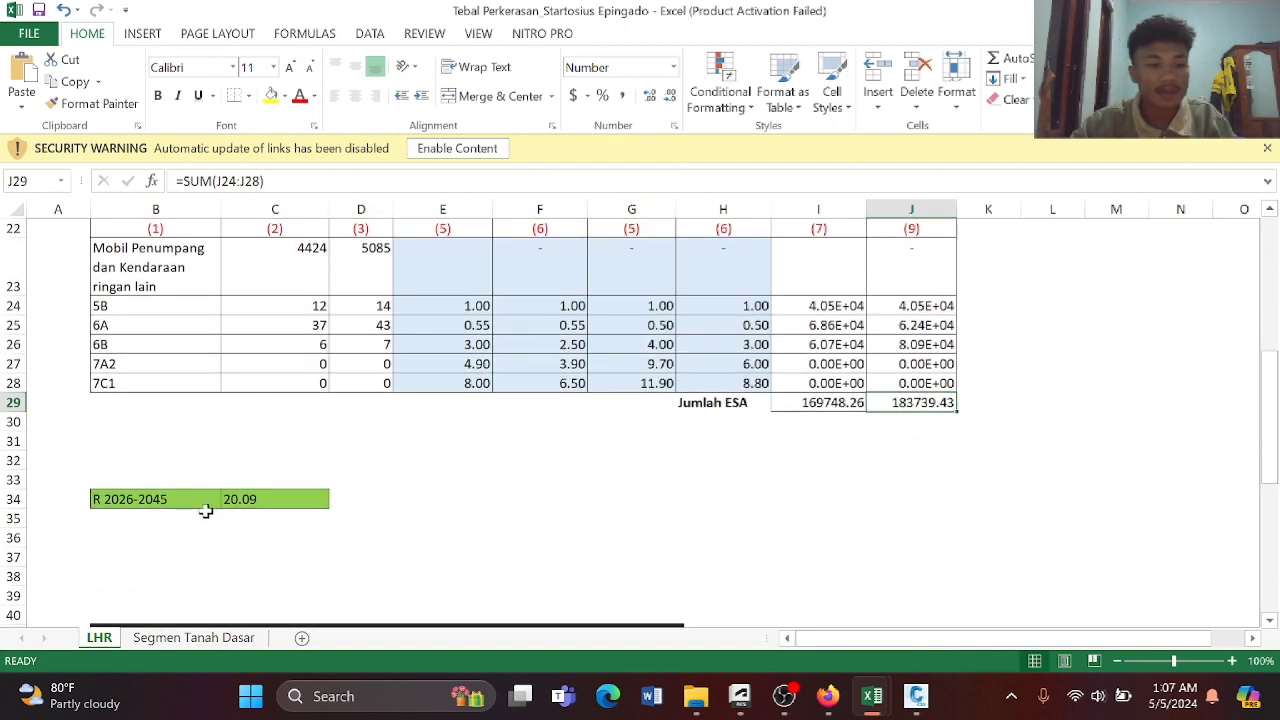
scroll(238, 465, down, 1)
click(255, 402)
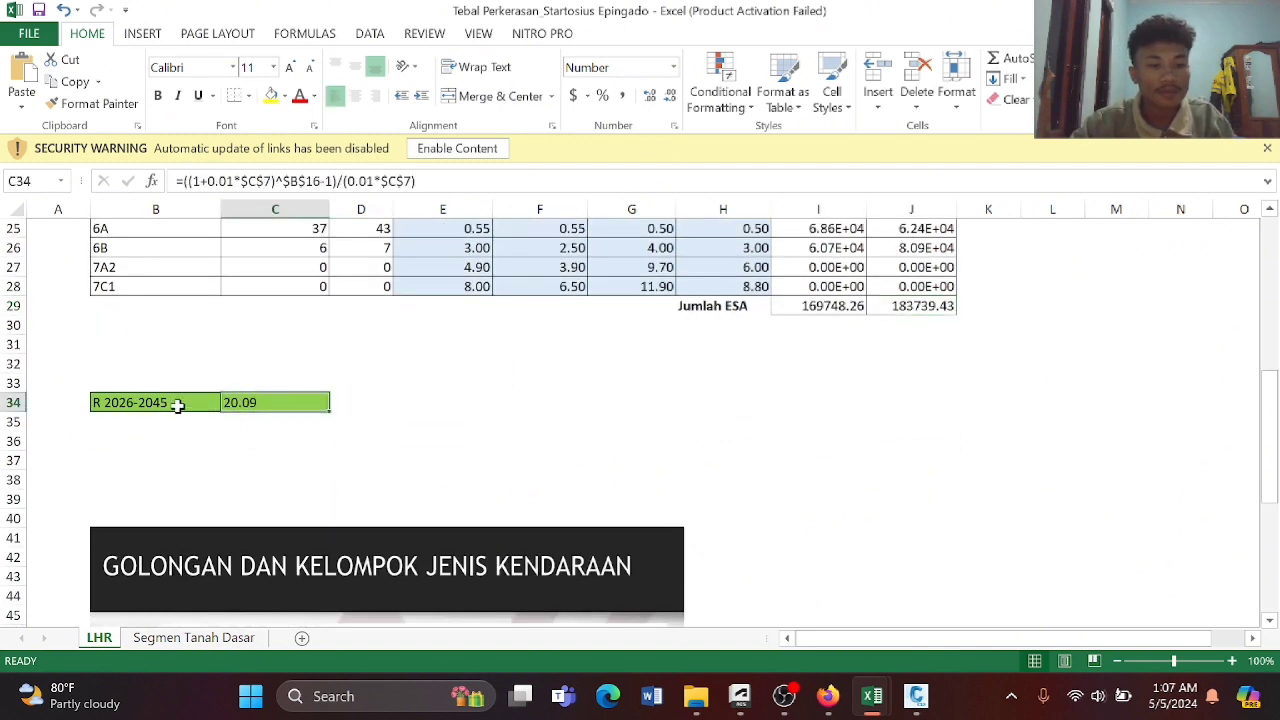
Display the cell references inside the R 2026-2045 growth factor formula and leave the formula as it is.
double_click(229, 402)
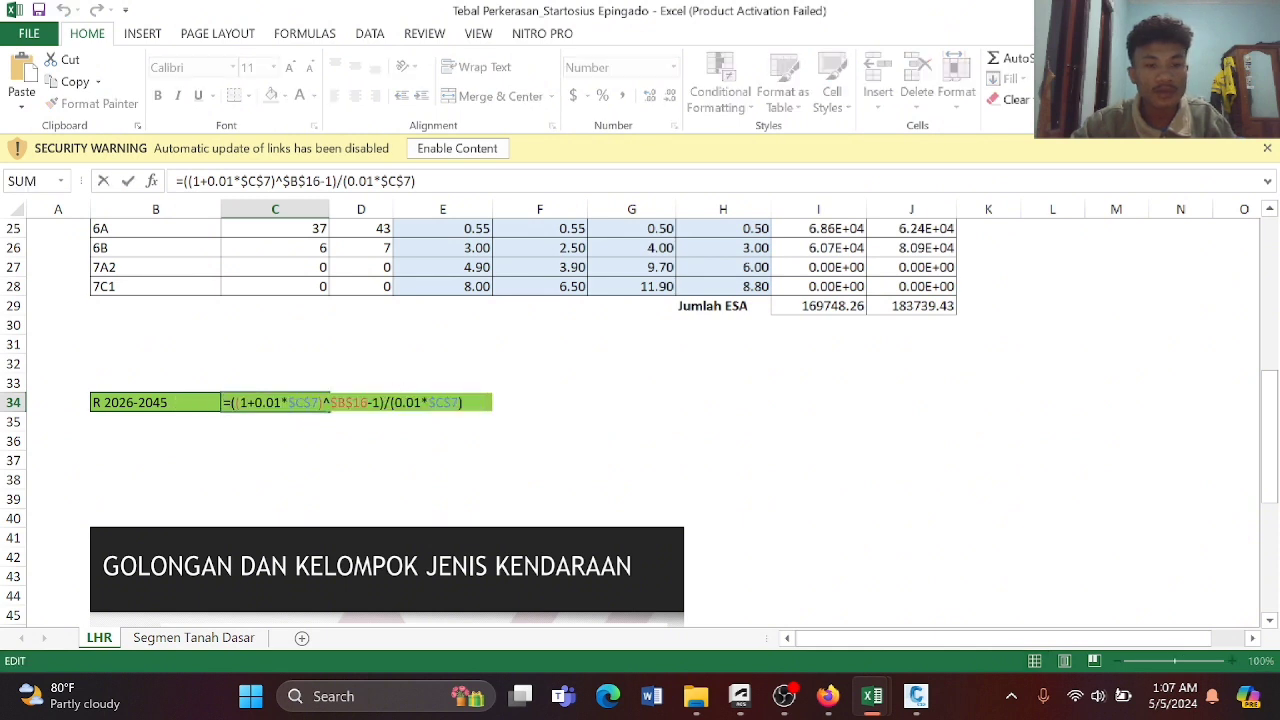
key(Return)
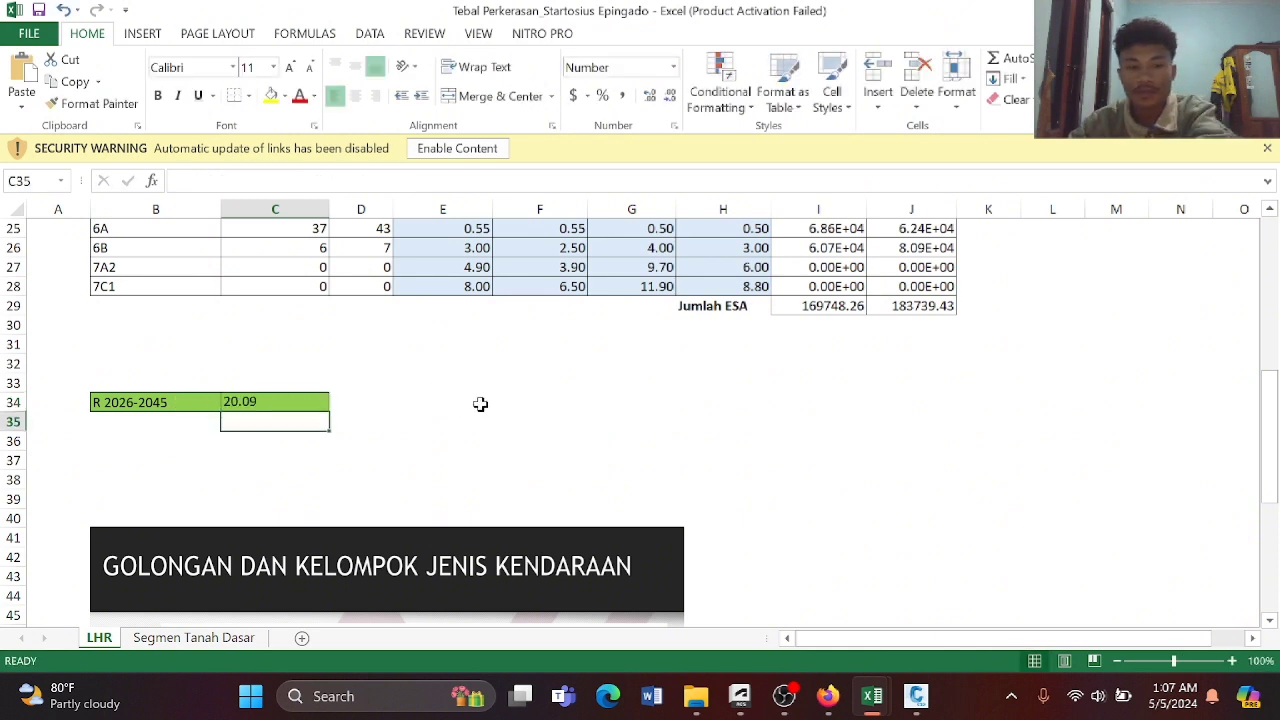
click(257, 402)
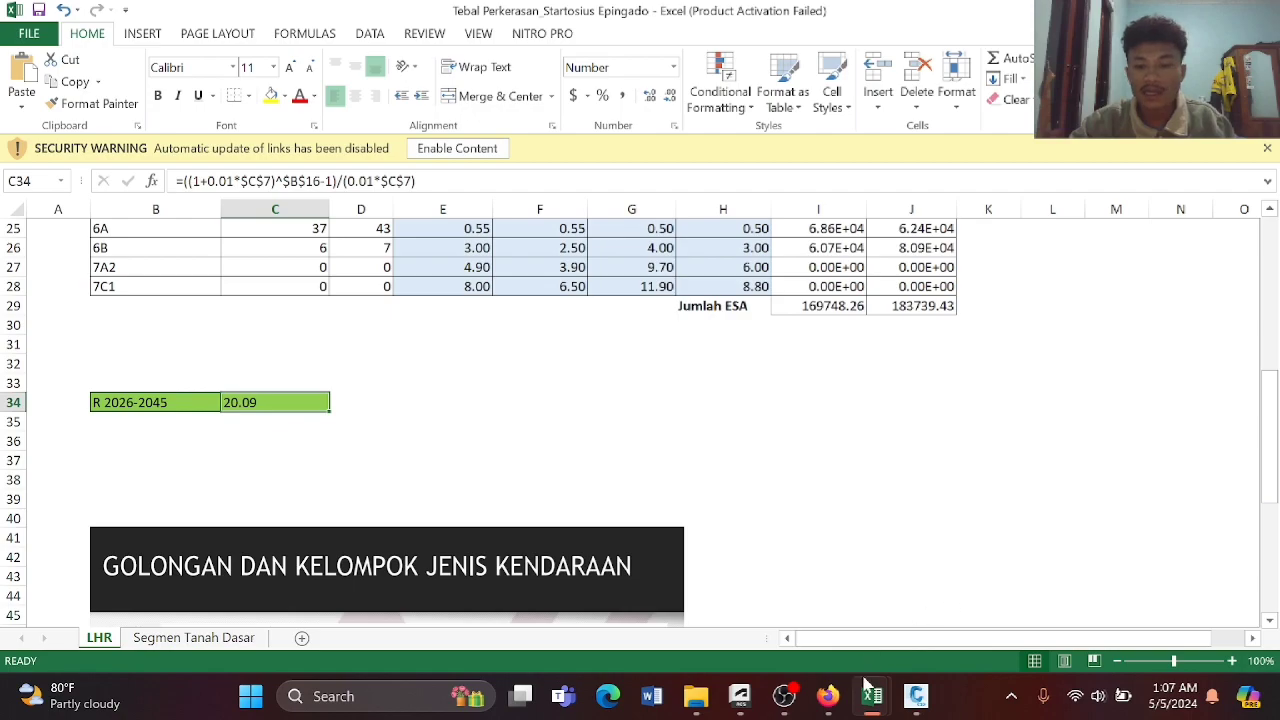
Switch to the lecture PDF in Firefox and consult the Faktor Pengali Pertumbuhan Lalu Lintas formula on page 18.
click(835, 703)
scroll(675, 553, down, 10)
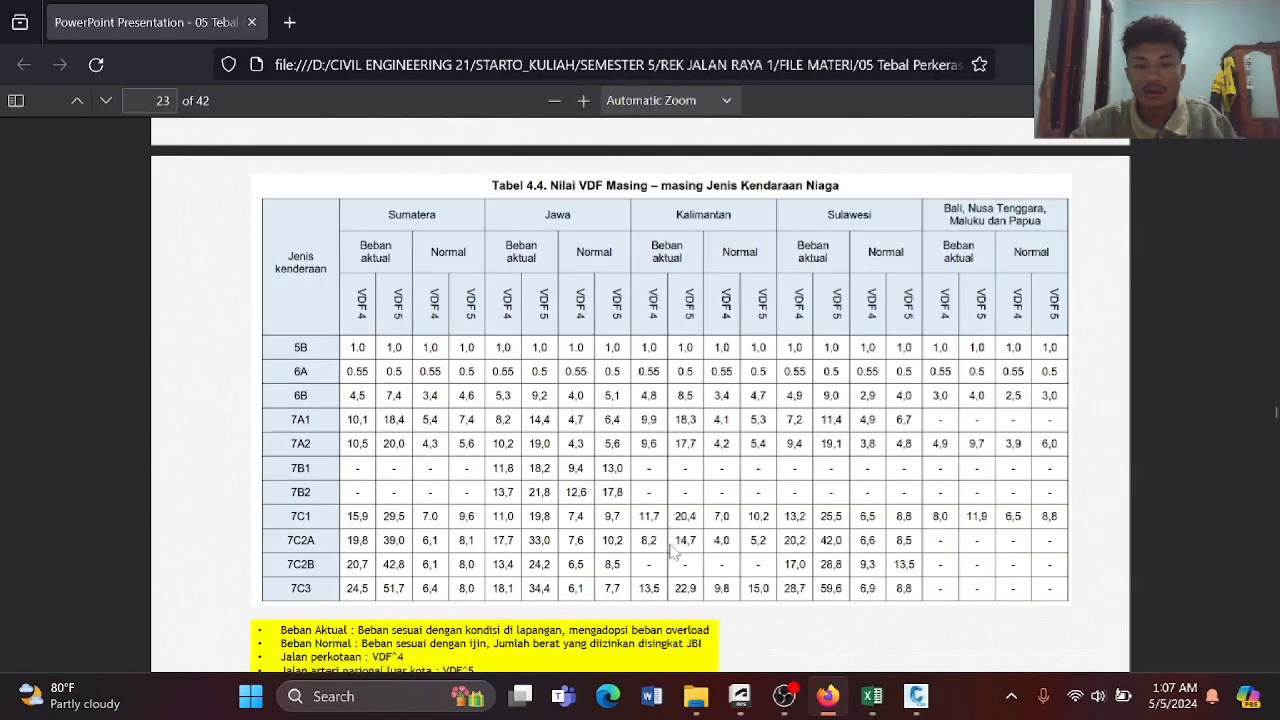
scroll(674, 551, up, 20)
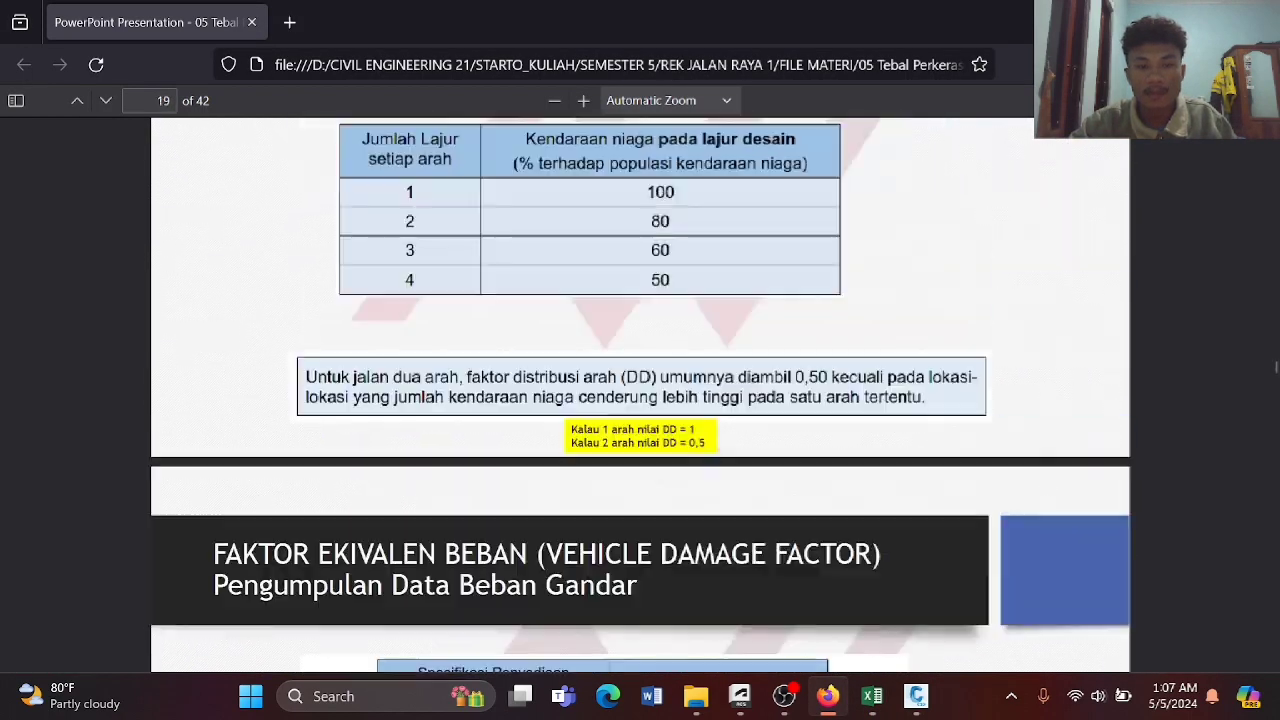
scroll(672, 552, down, 4)
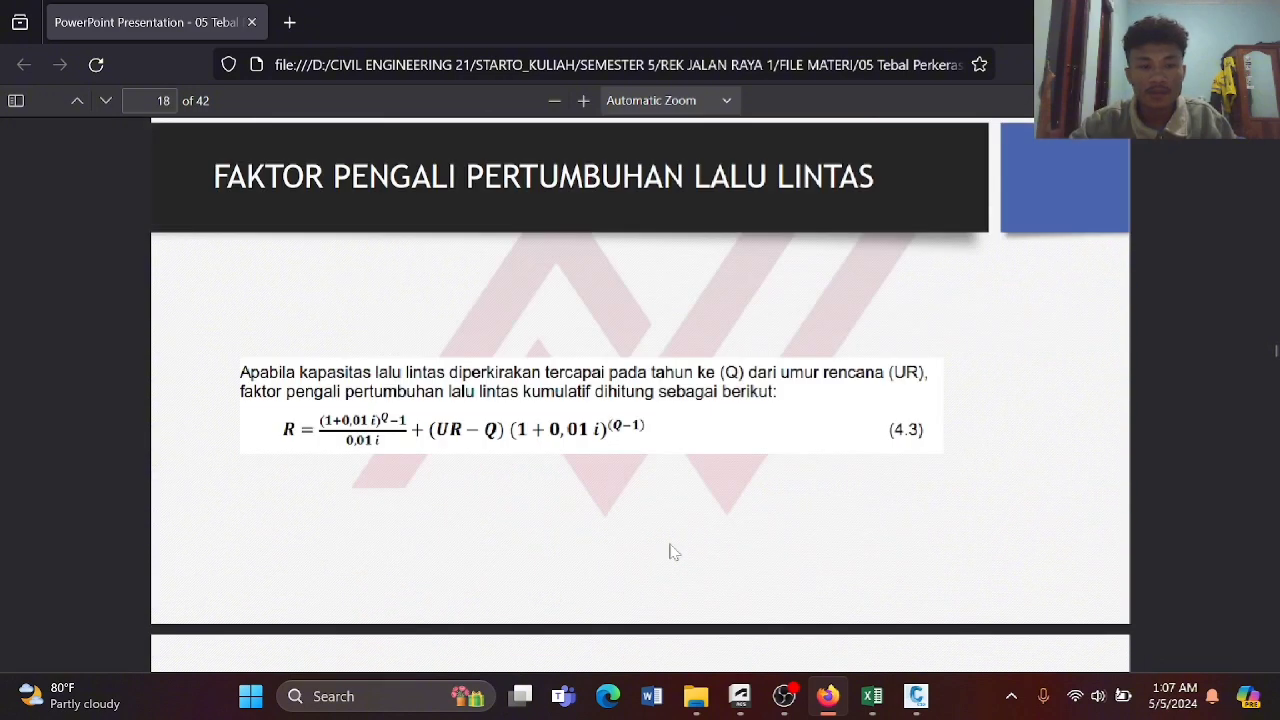
scroll(647, 543, up, 2)
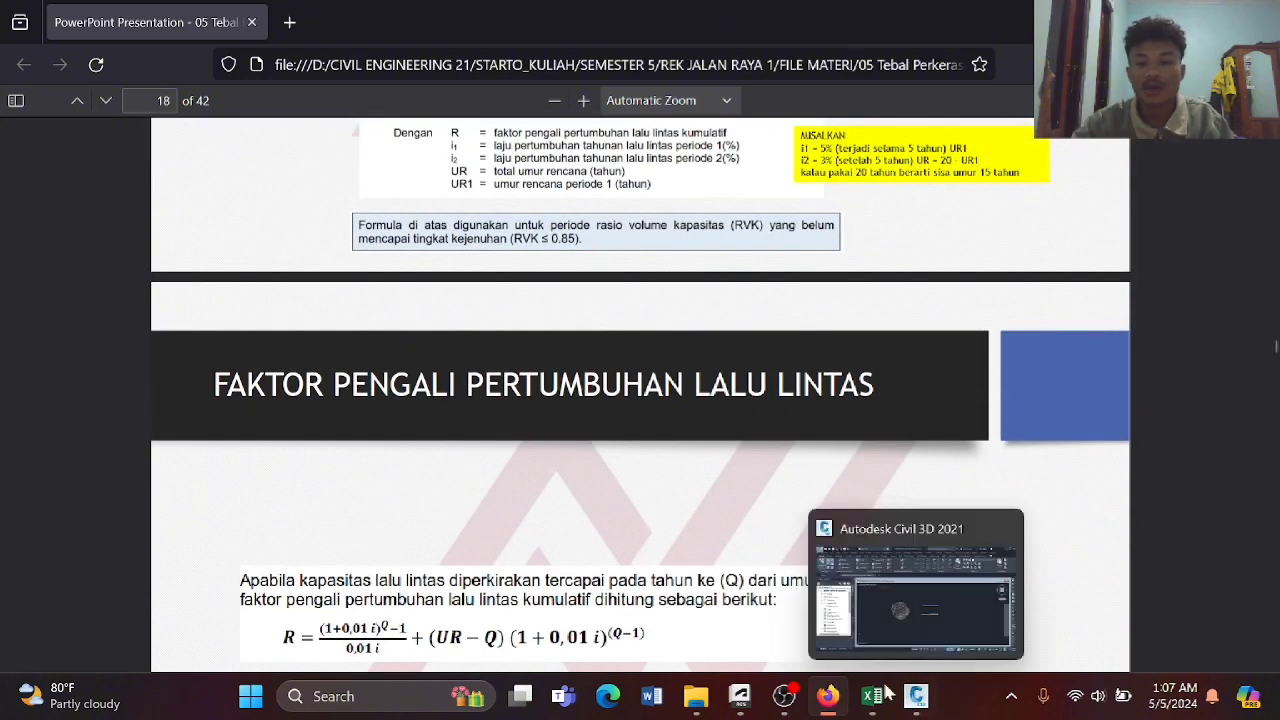
Return to the Tebal Perkerasan workbook in Excel and show the start of the Segmen Tanah Dasar sheet.
click(790, 590)
mouse_move(872, 695)
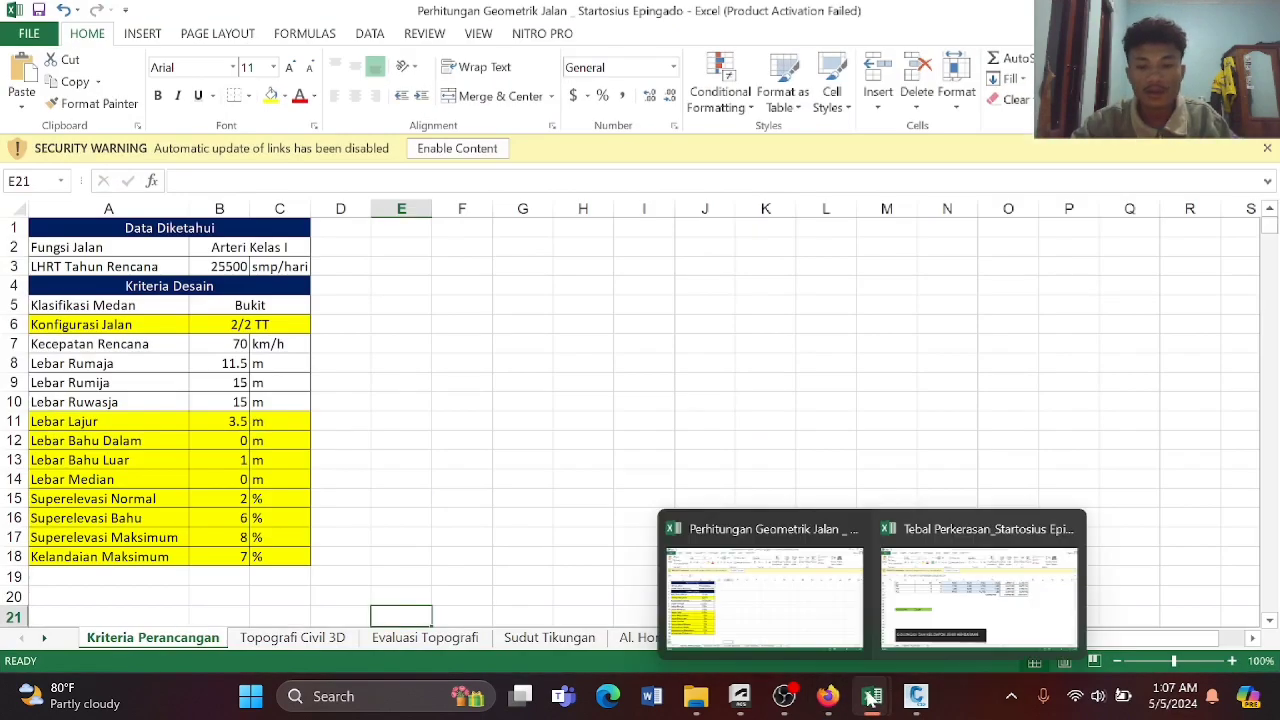
click(918, 600)
scroll(447, 535, down, 3)
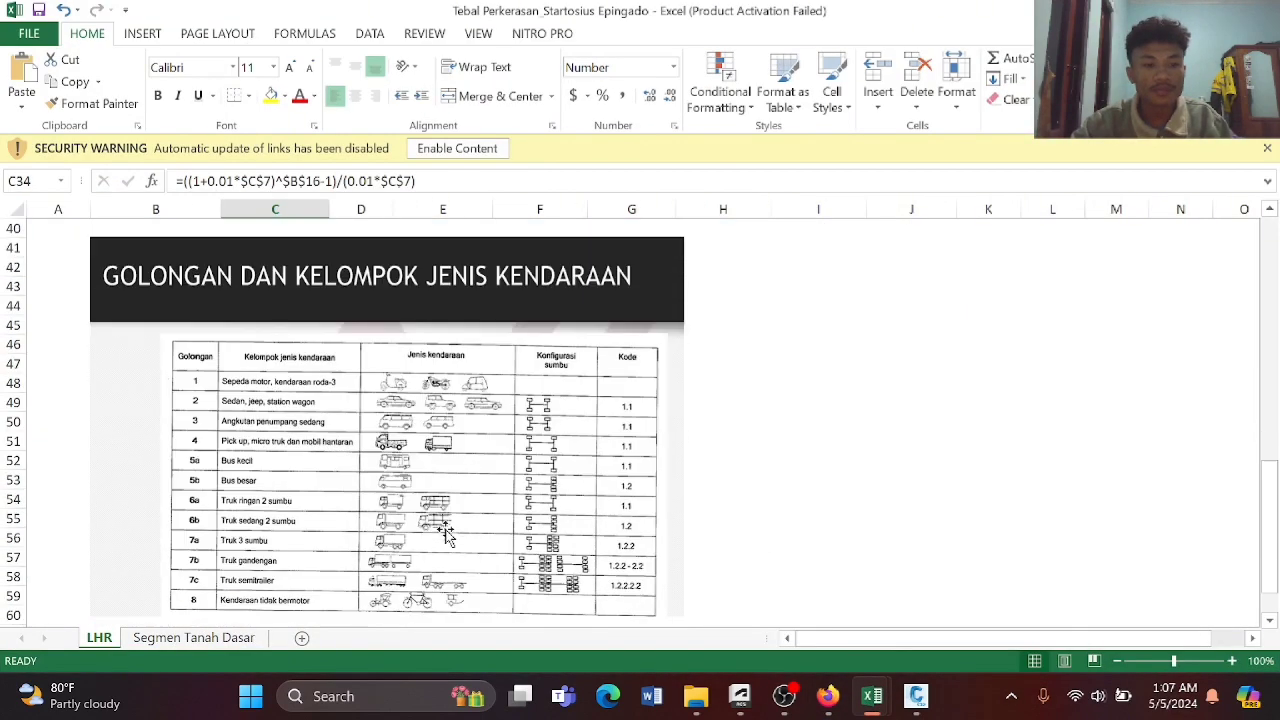
scroll(150, 600, up, 4)
click(148, 644)
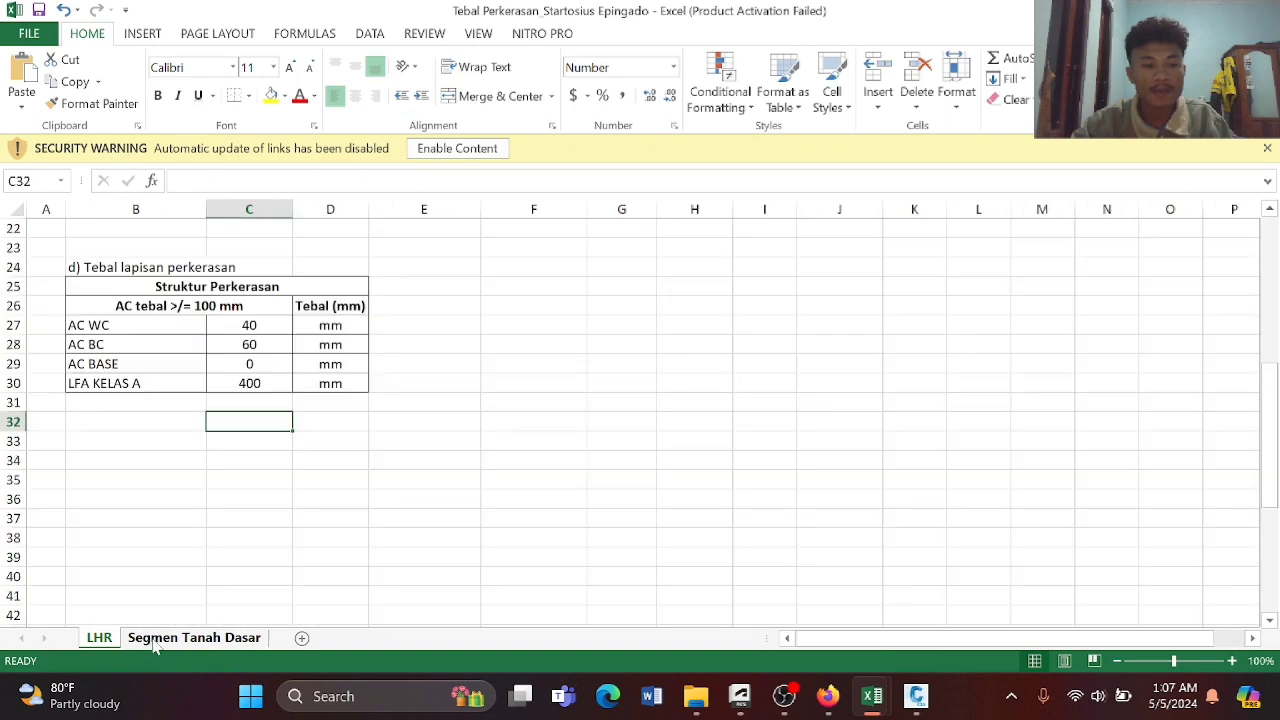
scroll(200, 560, up, 7)
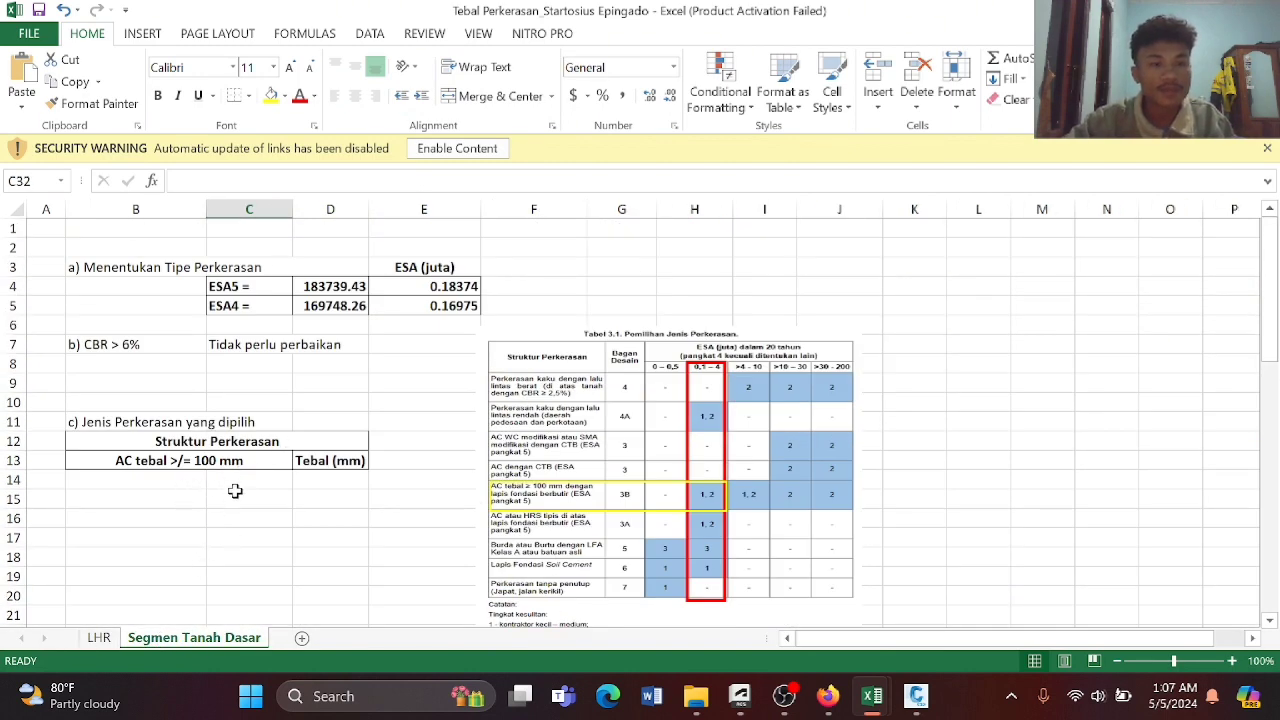
Review the Menentukan Tipe Perkerasan section, checking the ESA4 value and its conversion to millions in E5.
click(92, 265)
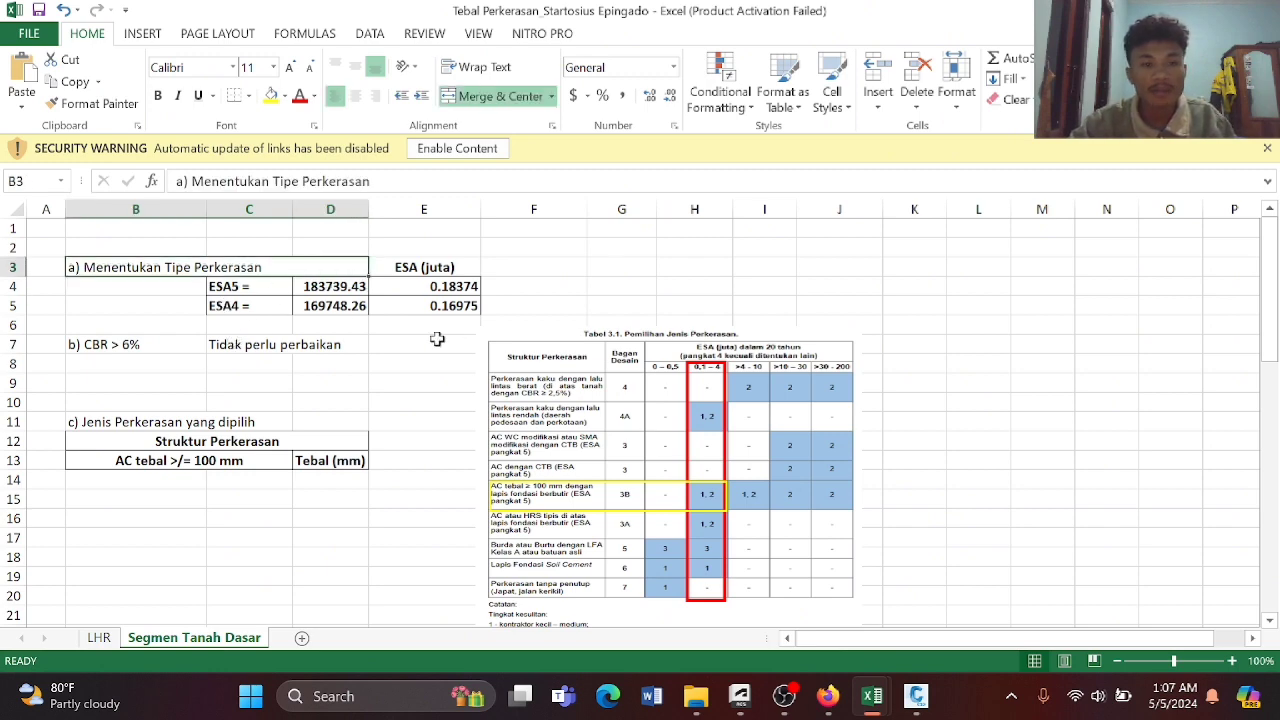
scroll(637, 394, down, 1)
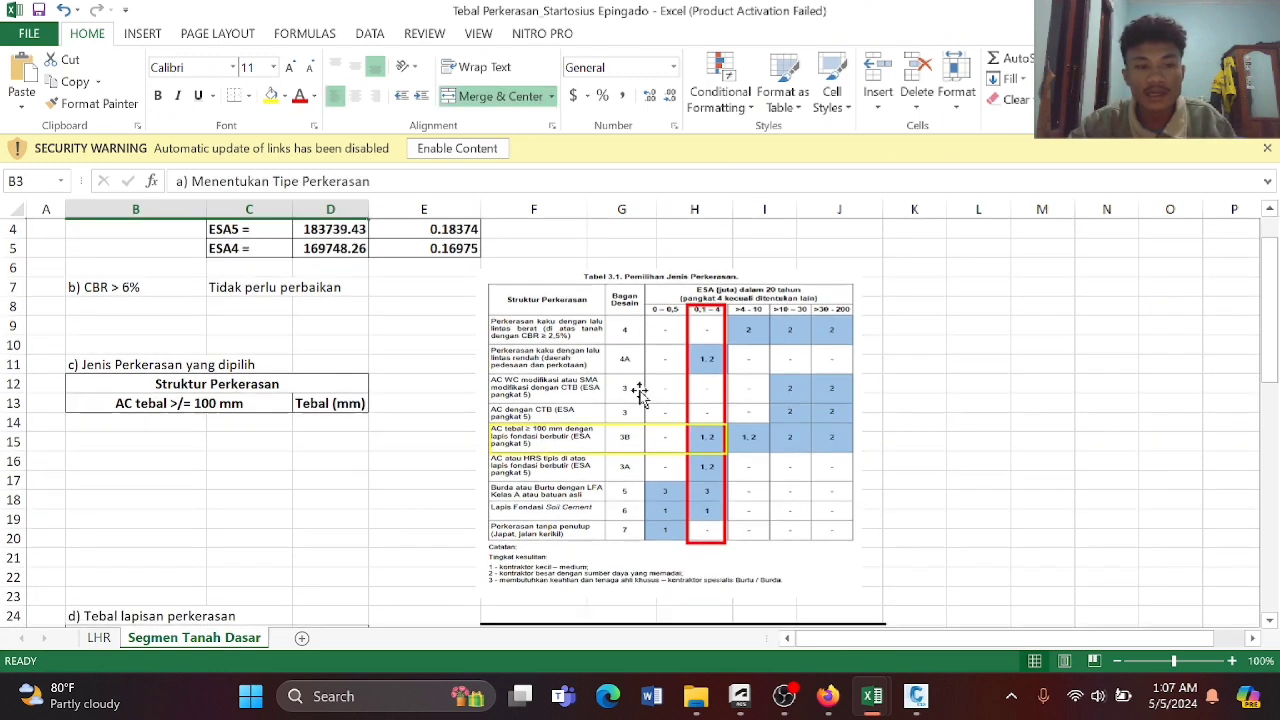
scroll(285, 273, up, 1)
click(255, 306)
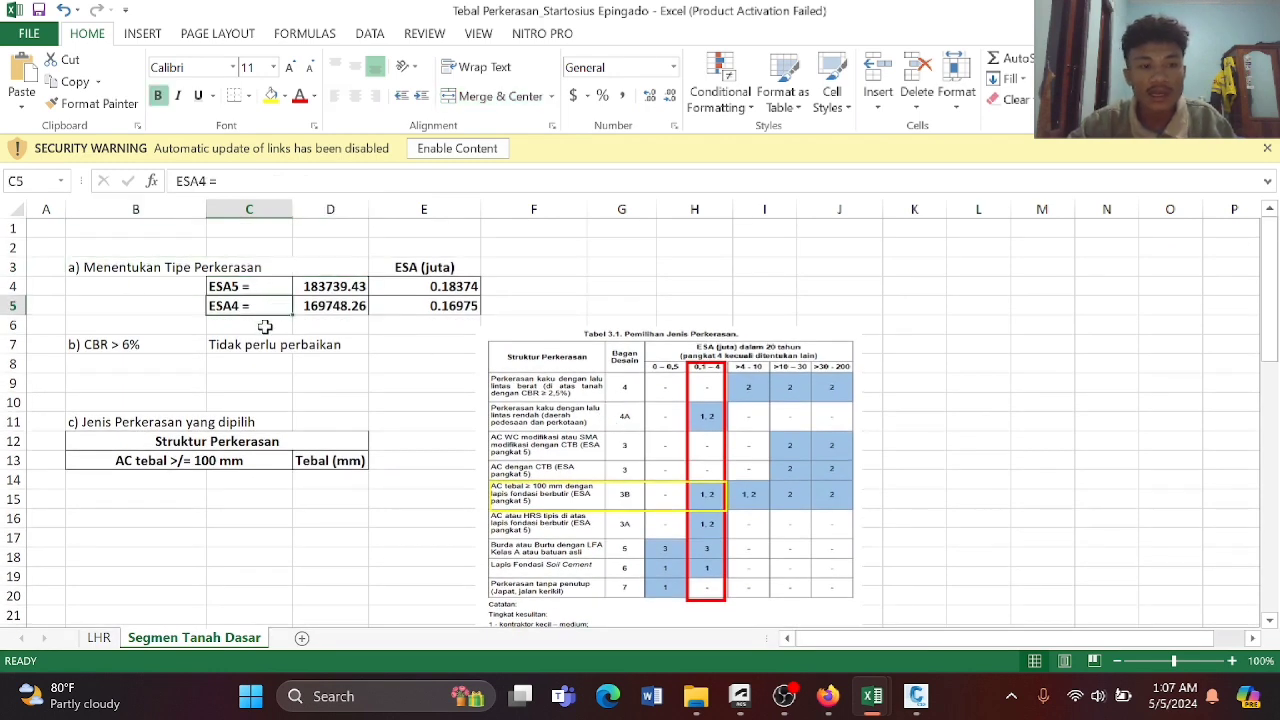
click(349, 302)
click(448, 310)
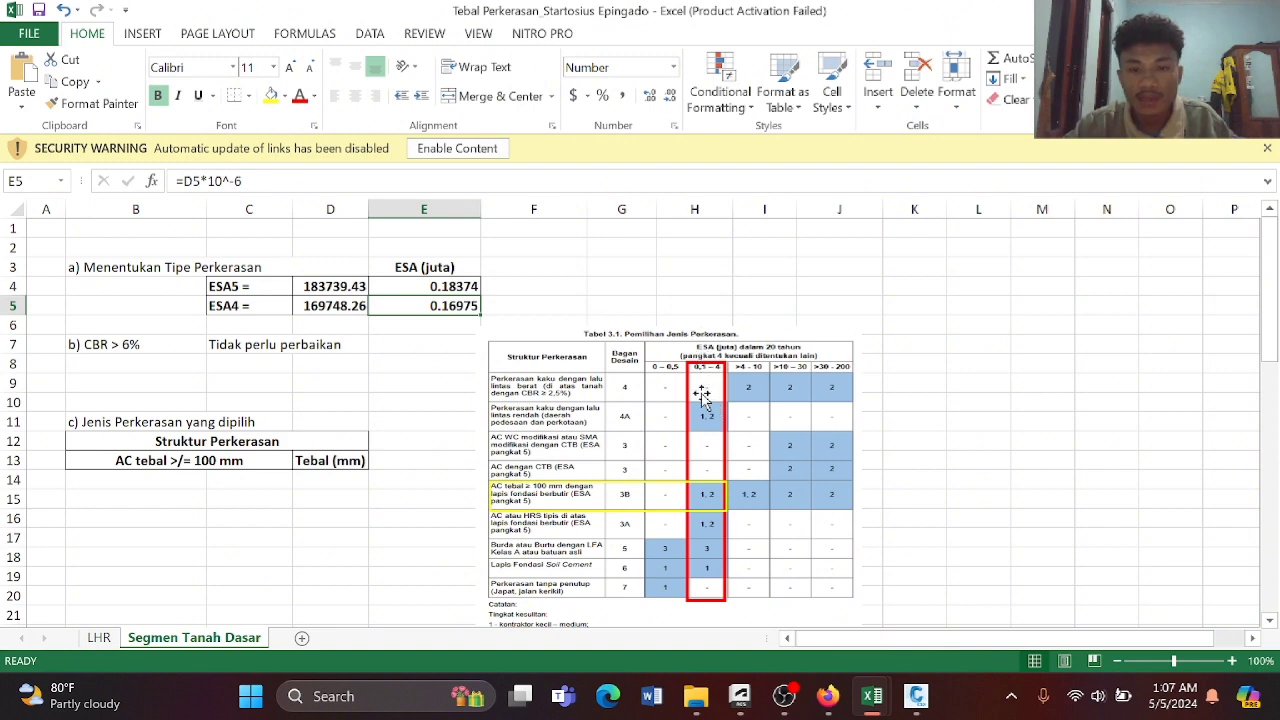
Examine Tabel 3.1 for the pavement type matching the 0,1–4 million ESA range and its Bagan Desain number.
scroll(700, 398, down, 1)
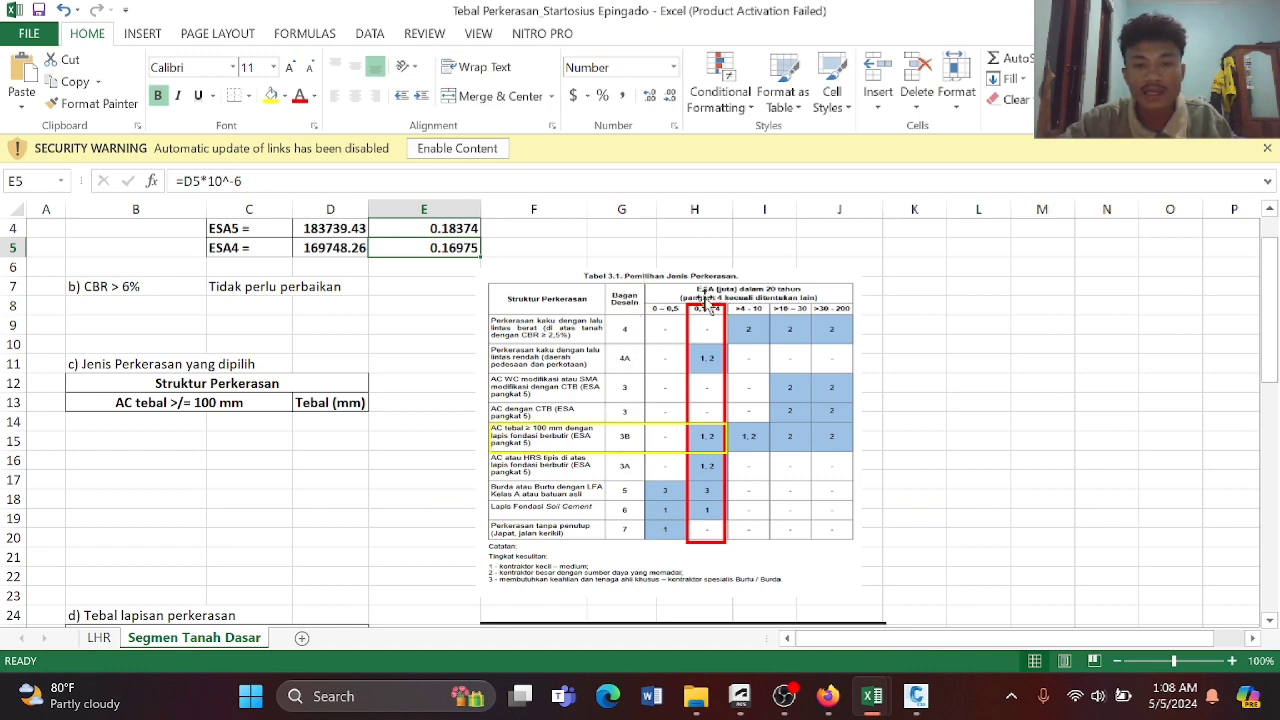
scroll(675, 312, down, 2)
scroll(645, 323, up, 2)
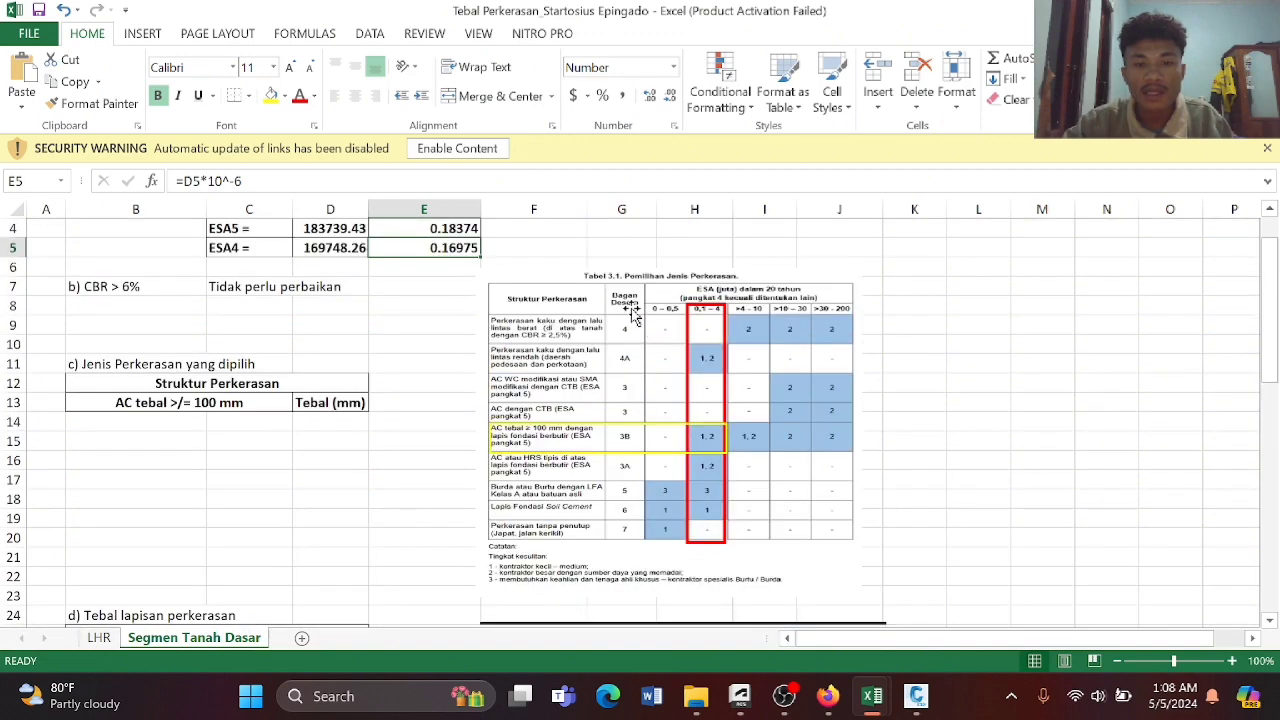
scroll(608, 433, down, 1)
scroll(611, 440, up, 2)
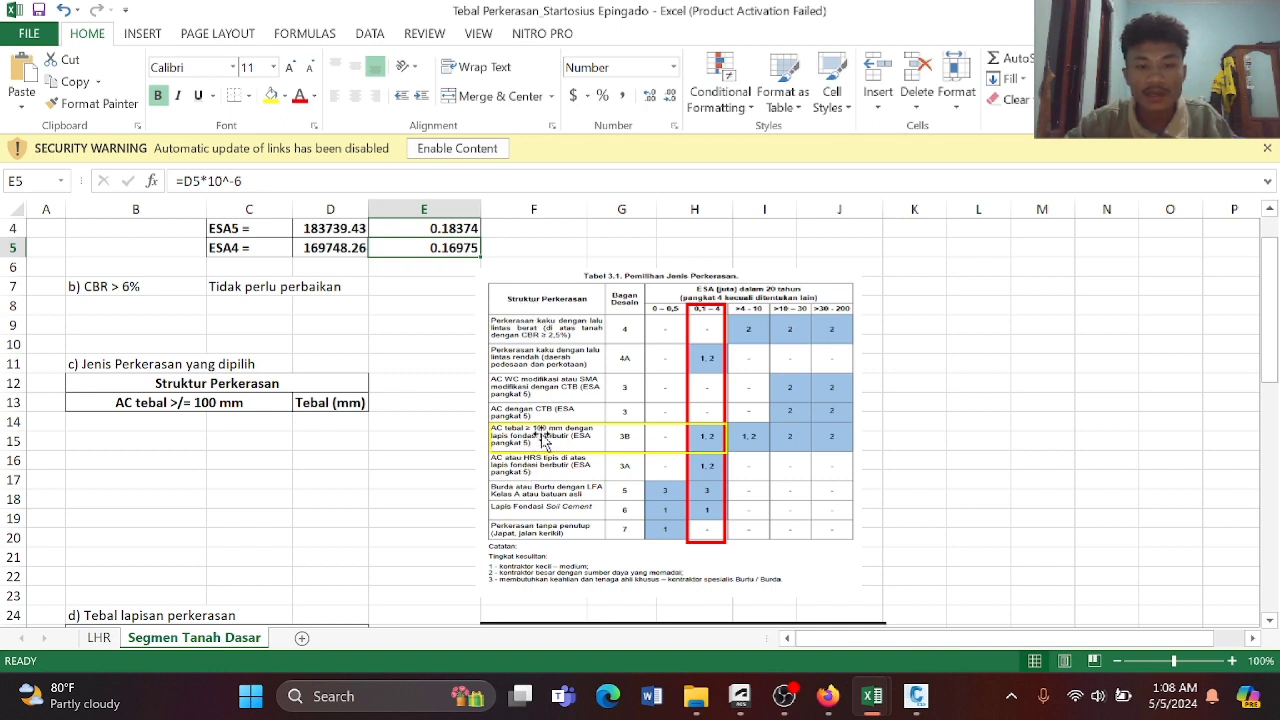
scroll(627, 452, down, 1)
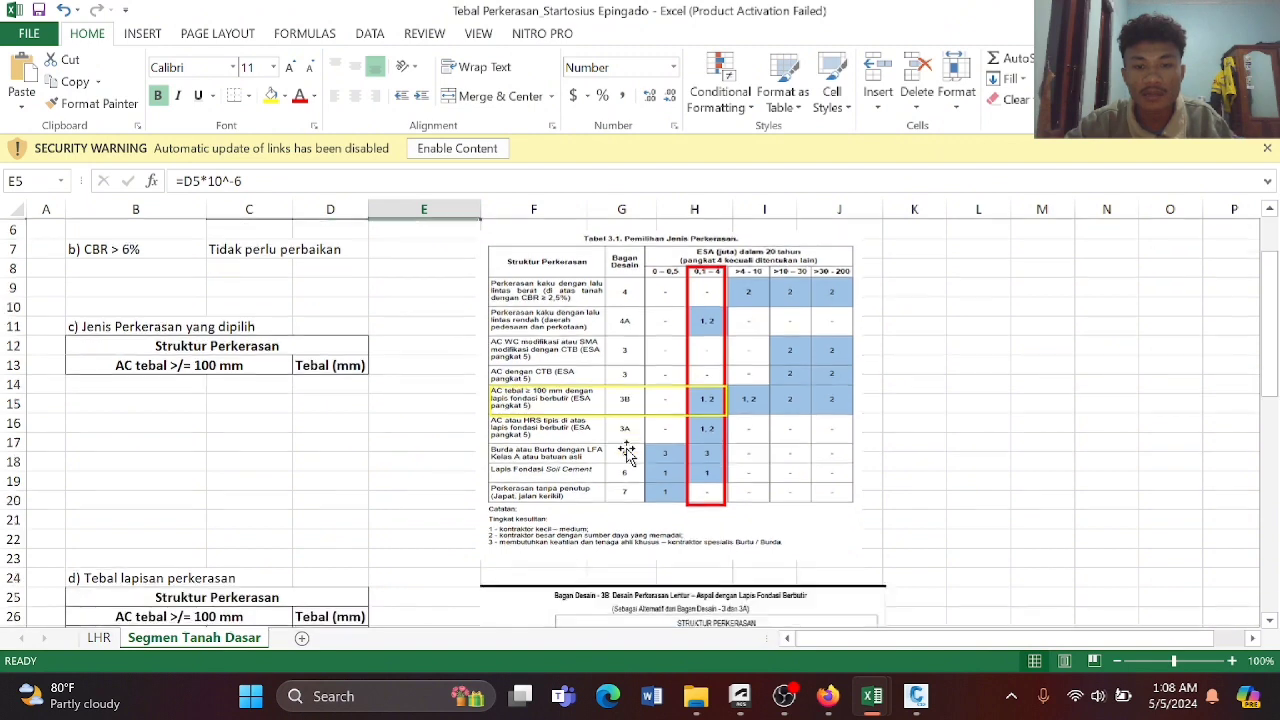
mouse_move(813, 690)
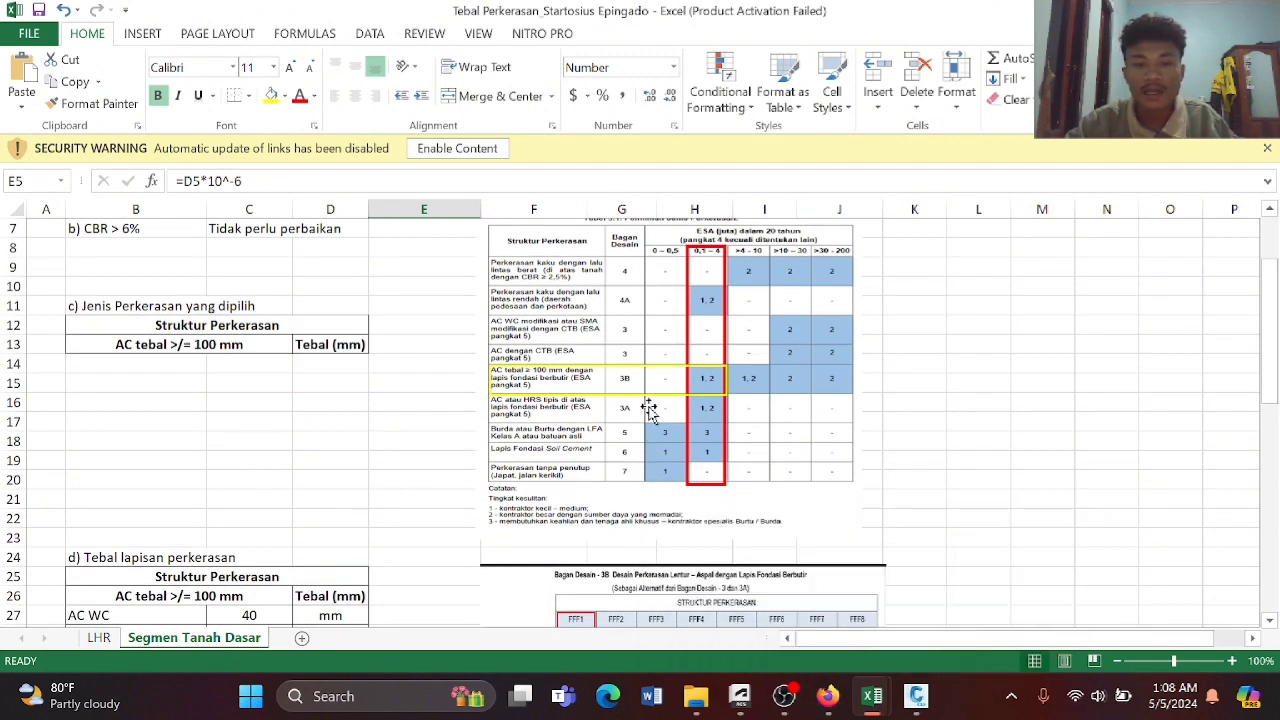
scroll(648, 407, up, 1)
Switch to the lecture PDF in Firefox and consult Bagan Desain 3B on page 31 for the FFF1 layer thicknesses.
mouse_move(838, 708)
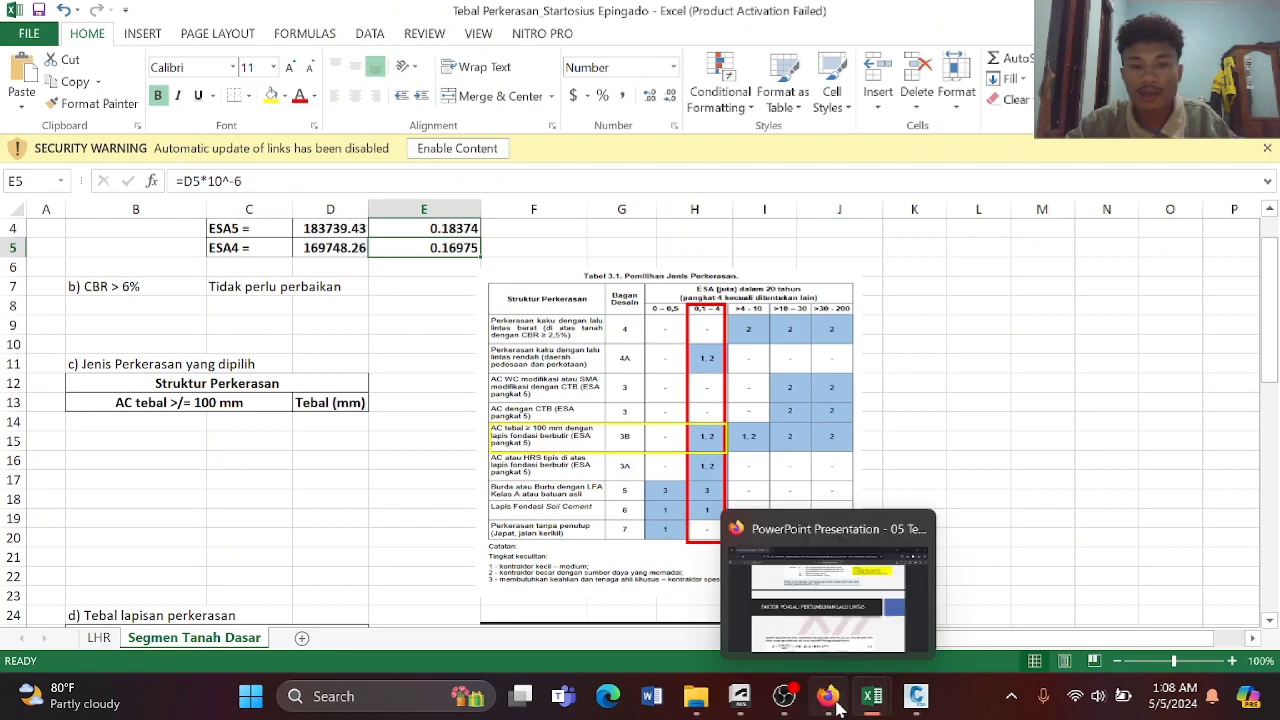
click(805, 632)
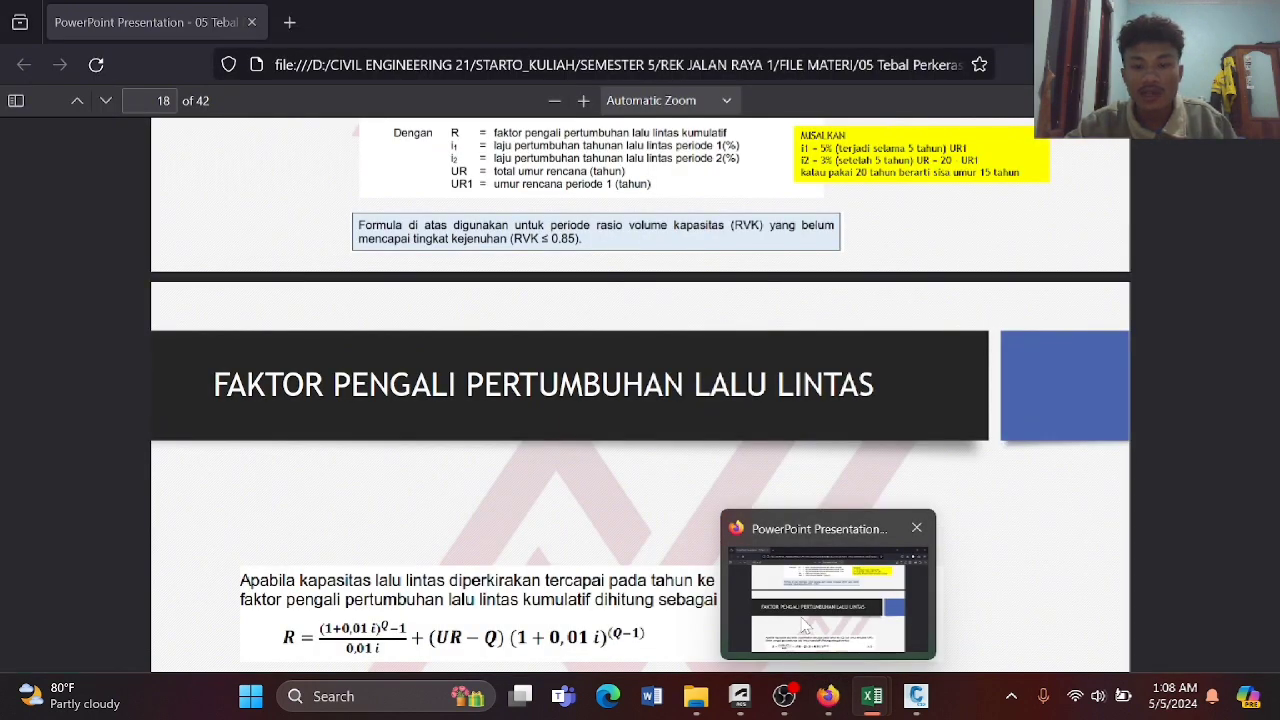
scroll(708, 517, down, 10)
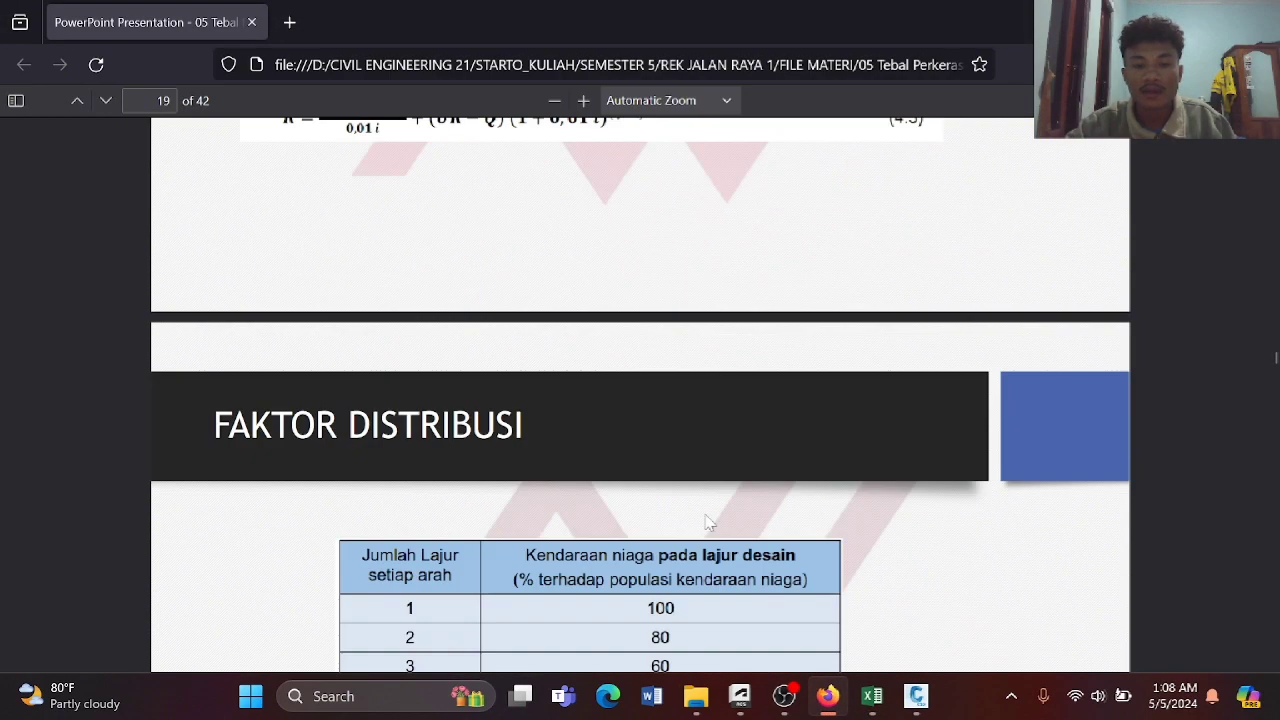
scroll(708, 522, down, 20)
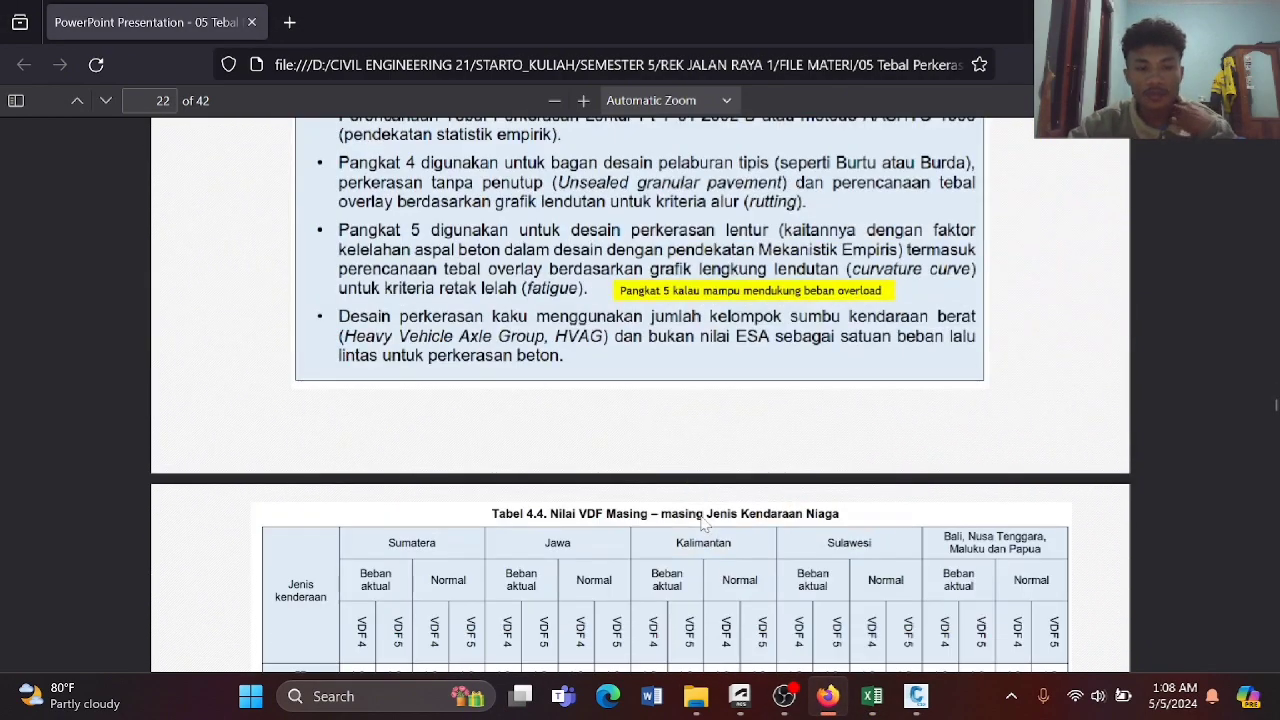
scroll(705, 522, down, 15)
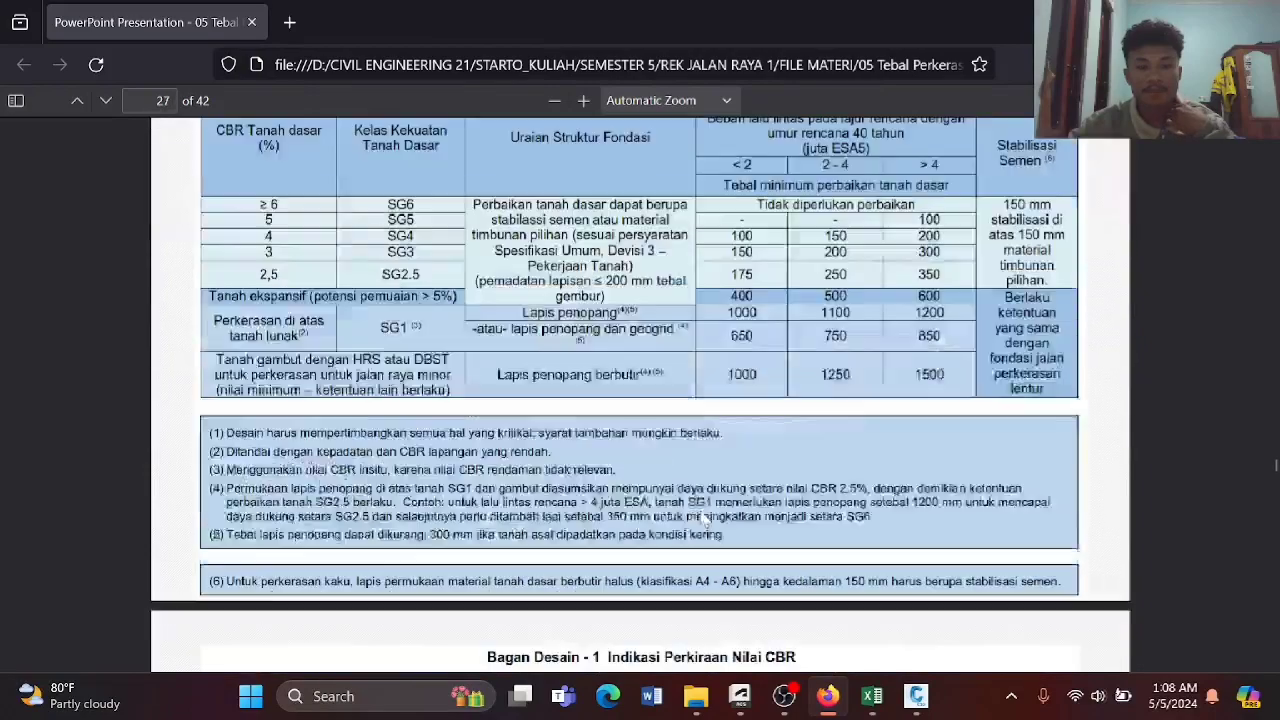
scroll(705, 517, up, 5)
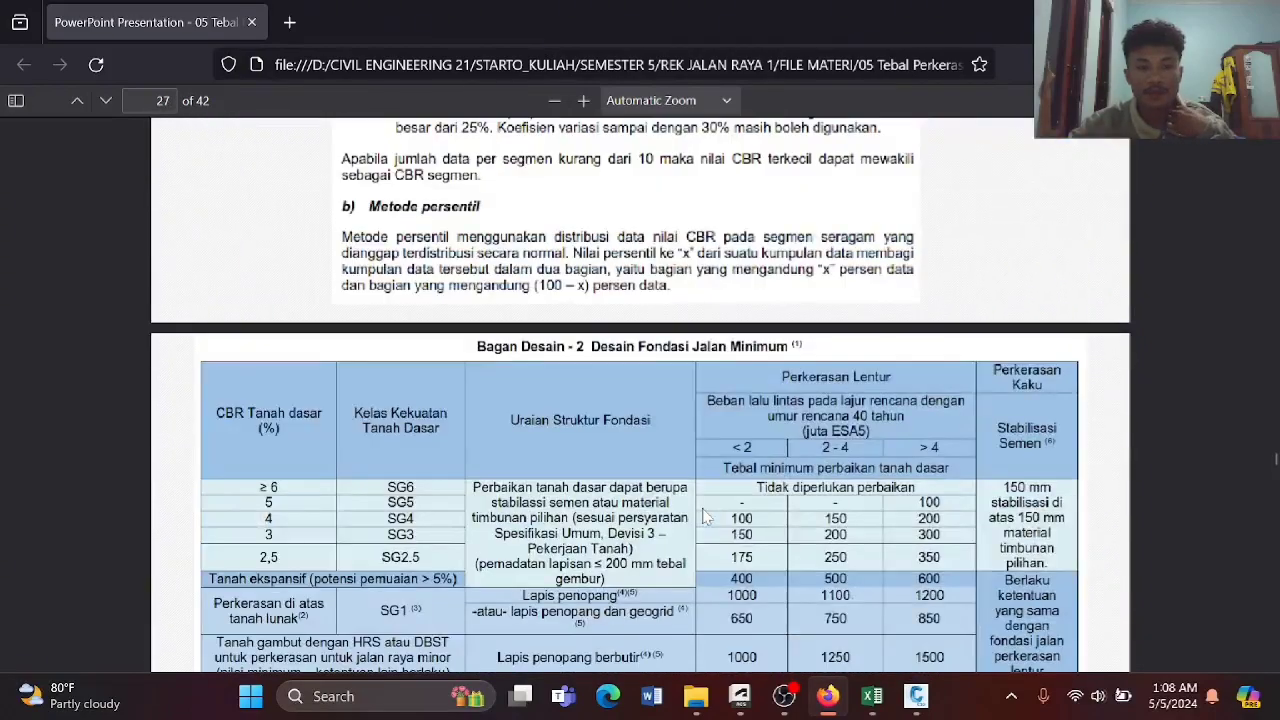
scroll(705, 516, down, 15)
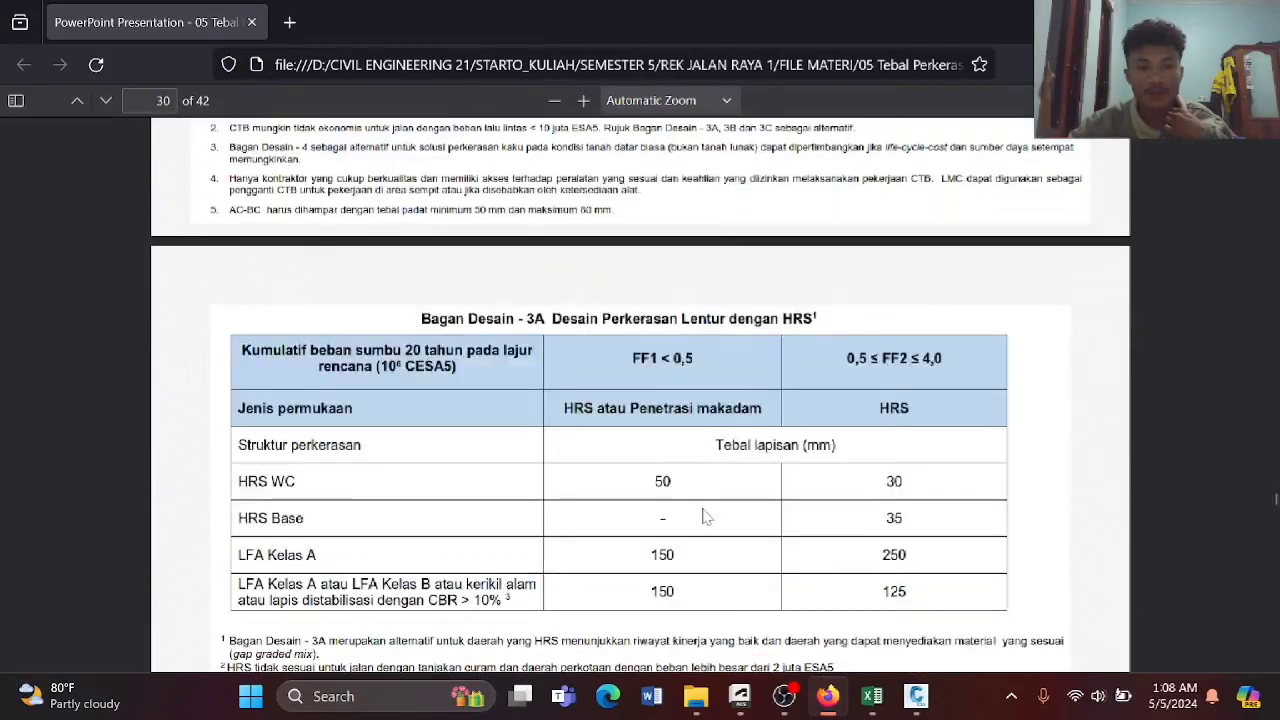
scroll(705, 516, up, 1)
scroll(705, 516, down, 9)
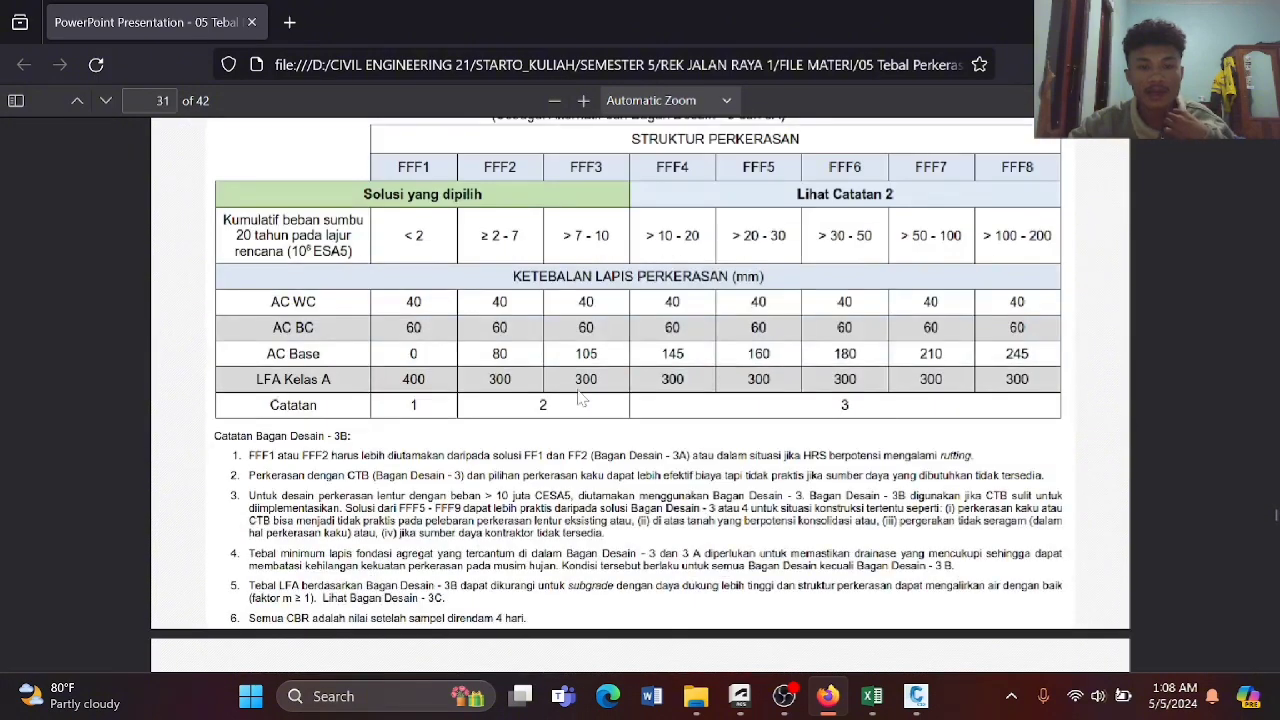
scroll(540, 288, up, 1)
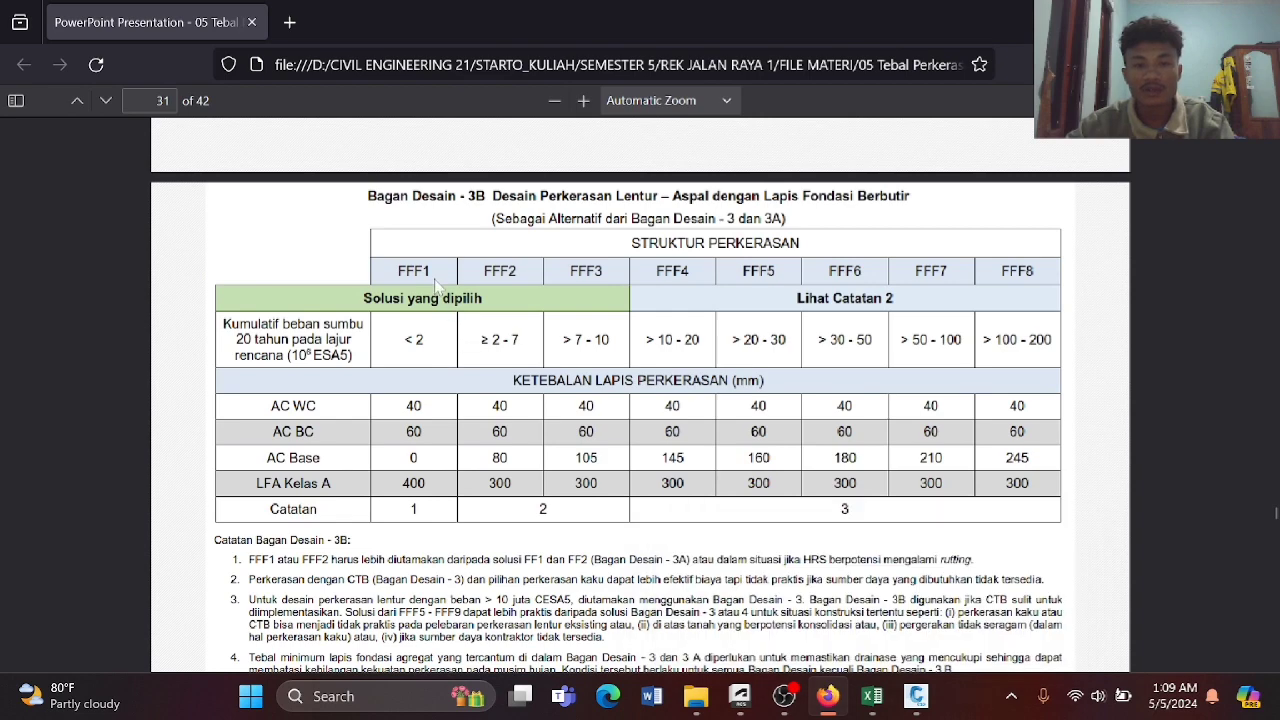
Return to the Tebal Perkerasan workbook in Excel and compare the Tebal lapisan perkerasan table with the FFF1 column of Bagan Desain 3B.
mouse_move(876, 700)
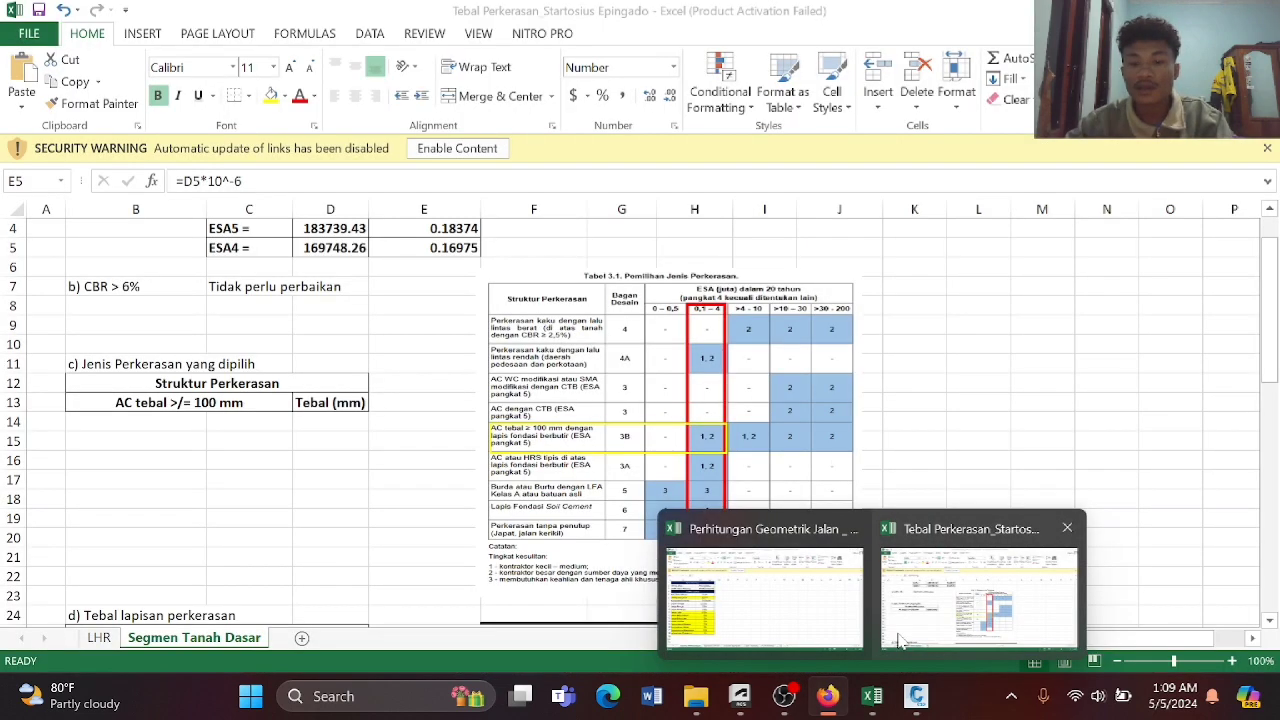
click(899, 642)
scroll(463, 366, down, 4)
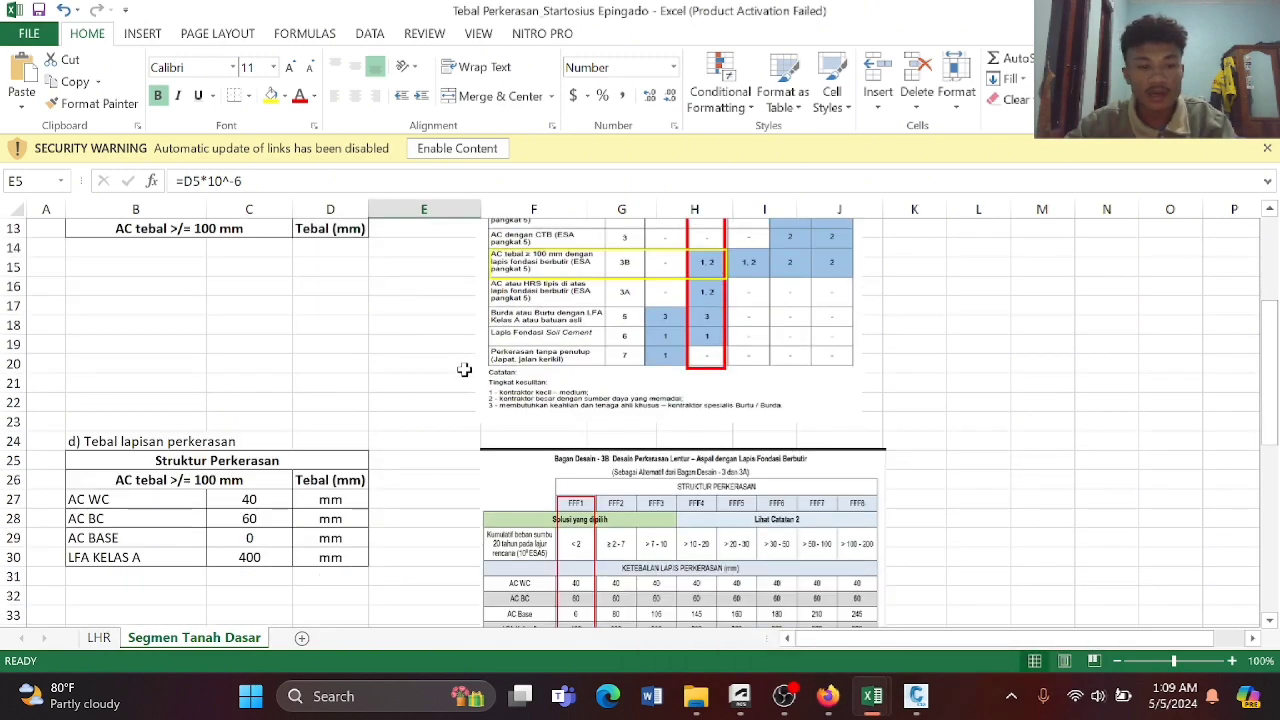
scroll(573, 447, down, 1)
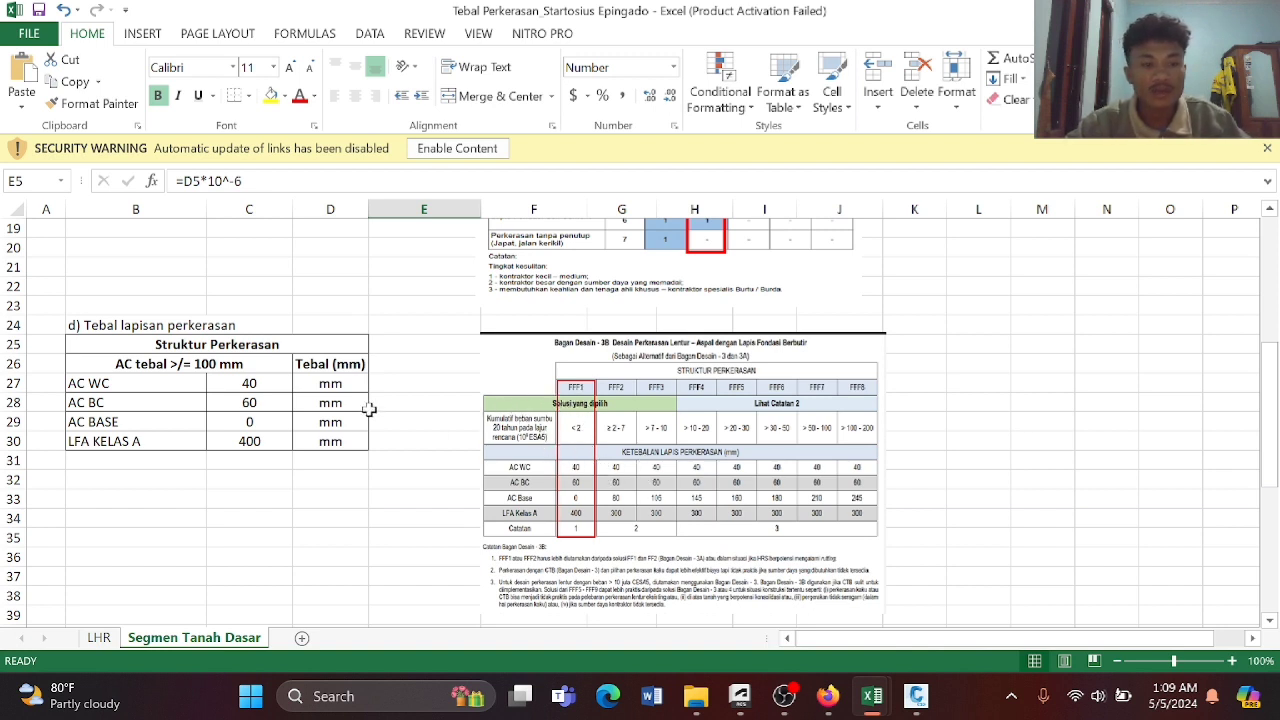
Check the ESA5 conversion to millions in E4 against the pavement type selection in Tabel 3.1.
scroll(553, 480, up, 6)
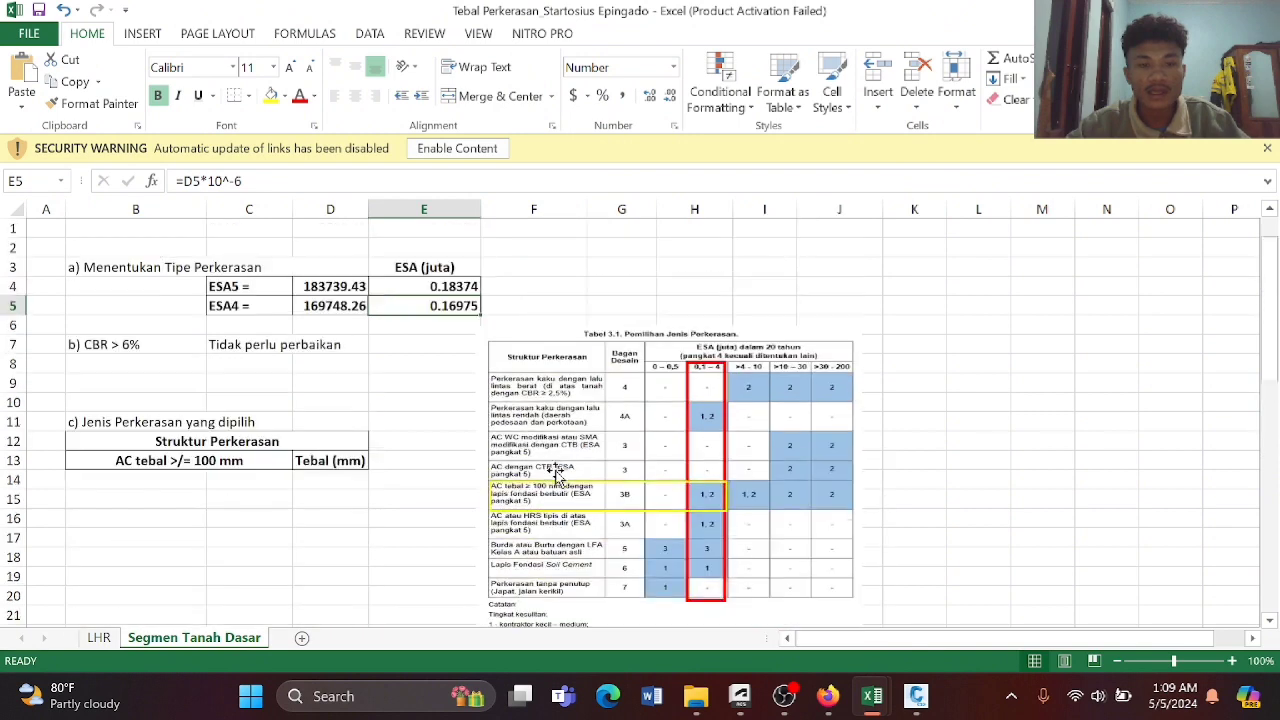
click(410, 286)
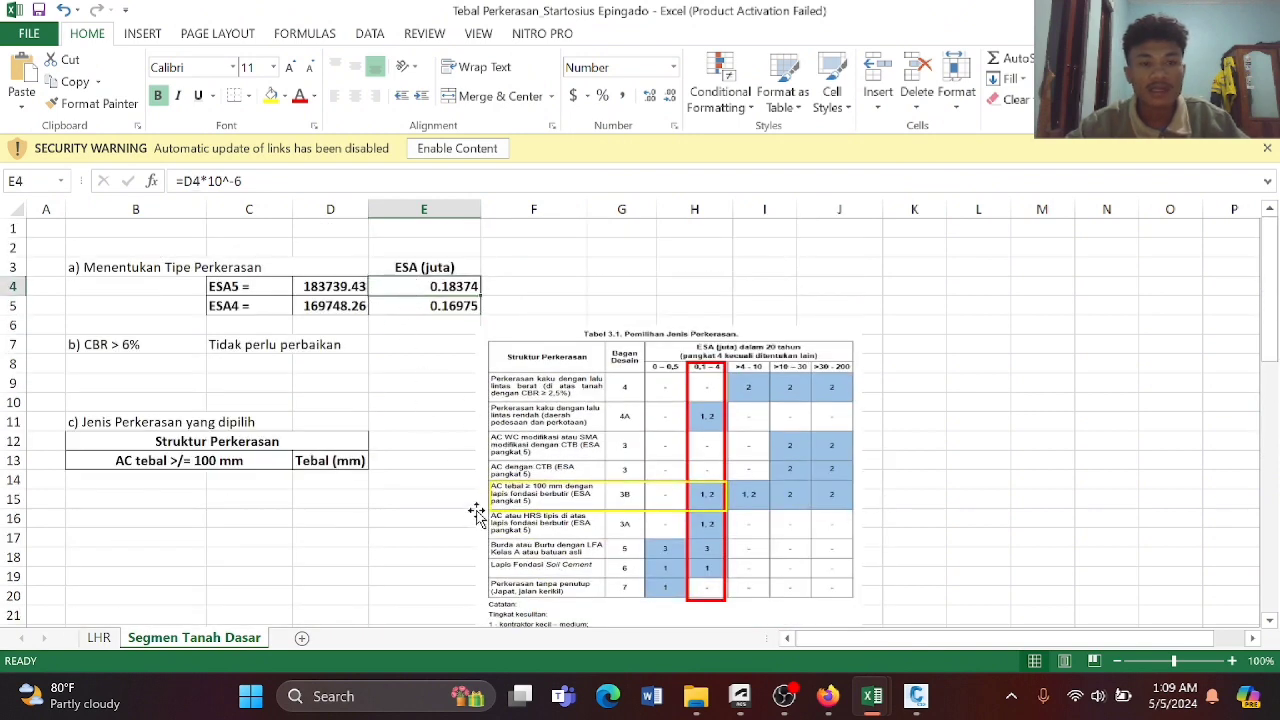
scroll(470, 512, down, 1)
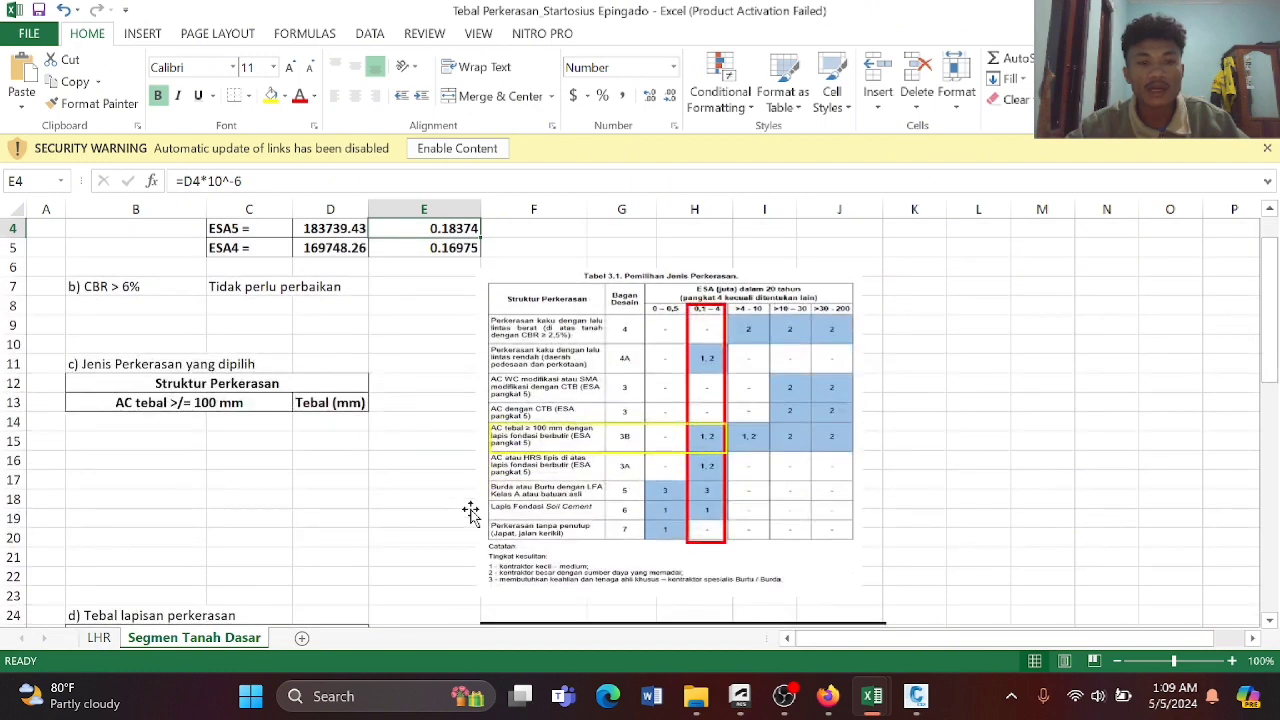
Compare the AC WC, AC BC and LFA KELAS A thicknesses in the Tebal lapisan perkerasan table with the FFF1 column of Bagan Desain 3B.
scroll(470, 512, up, 1)
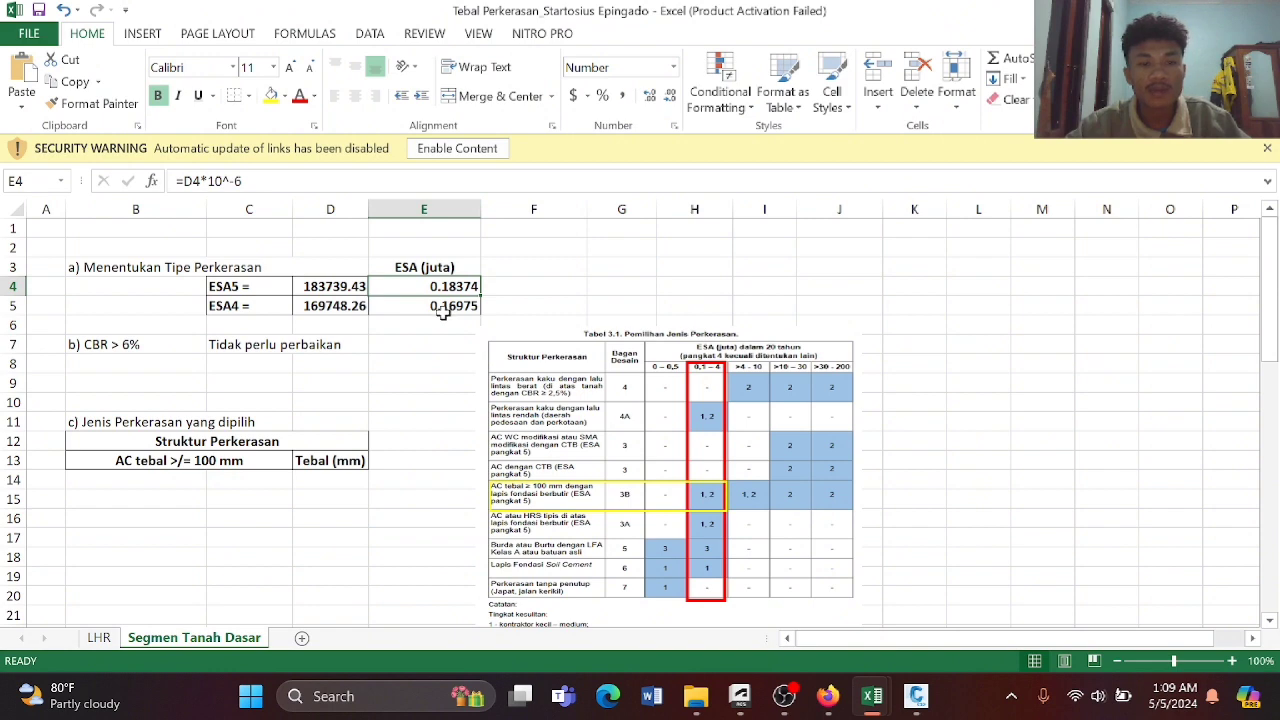
scroll(443, 330, down, 7)
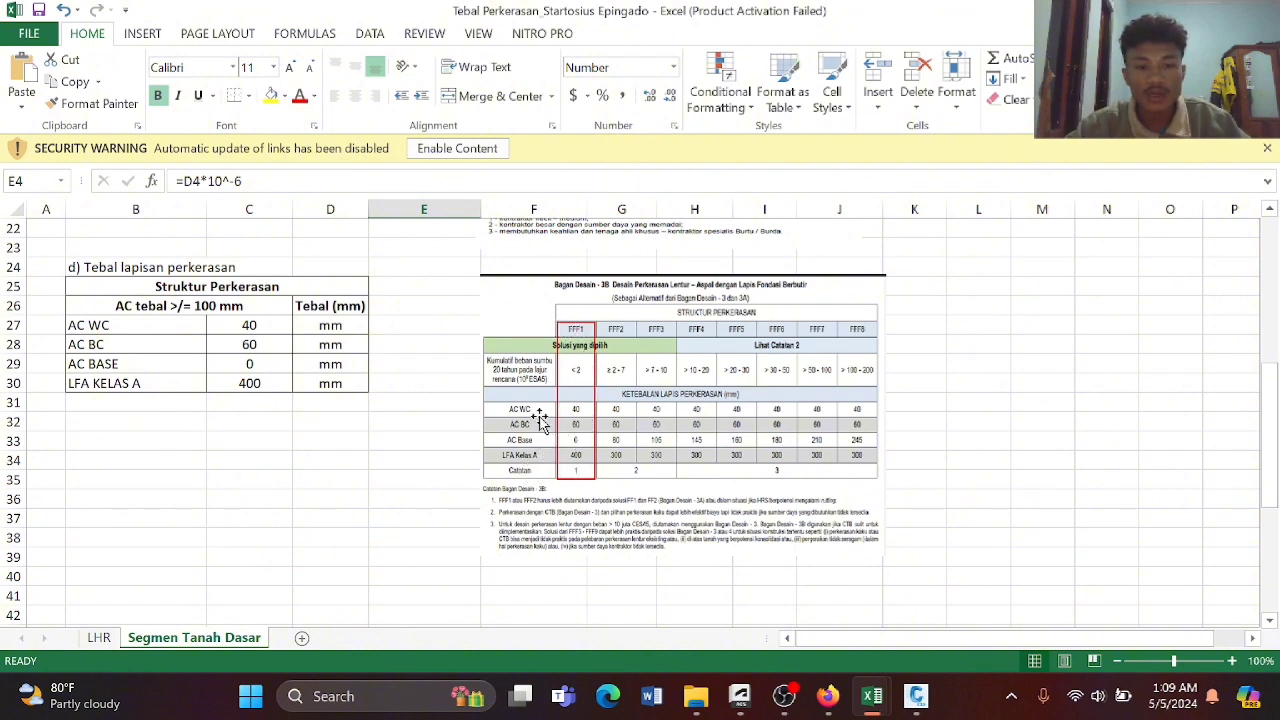
click(230, 327)
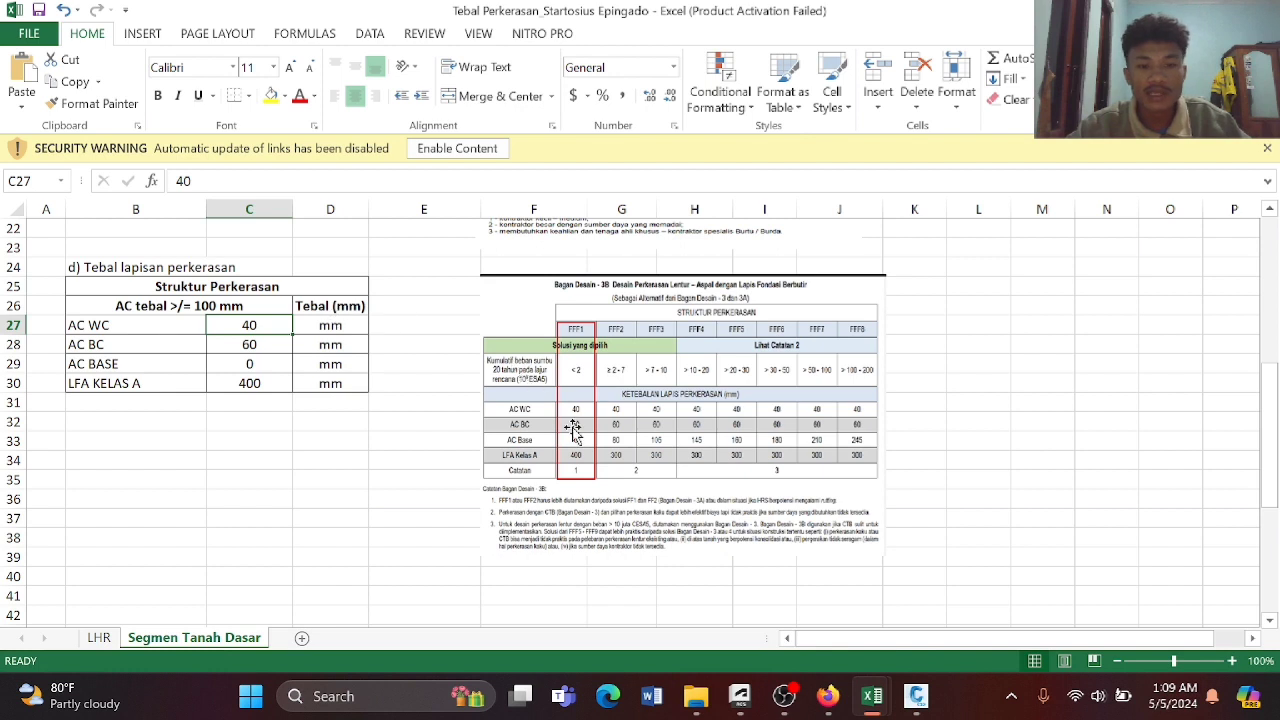
click(286, 344)
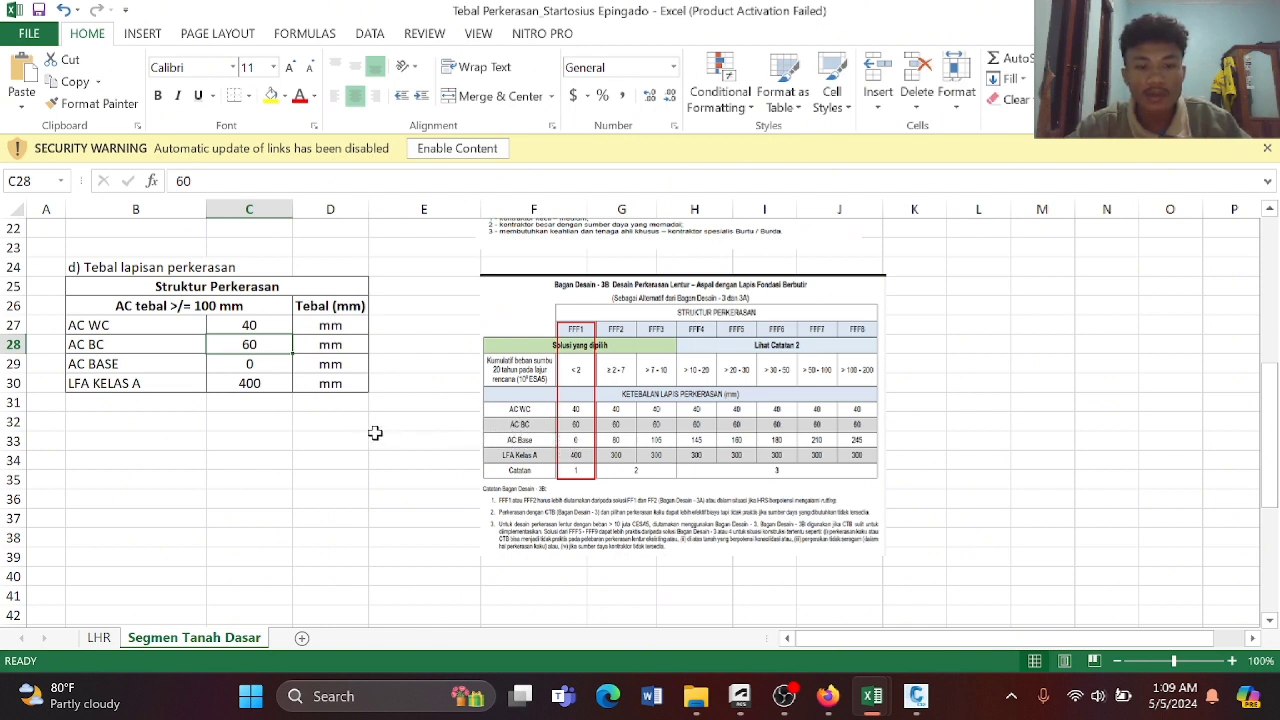
click(208, 383)
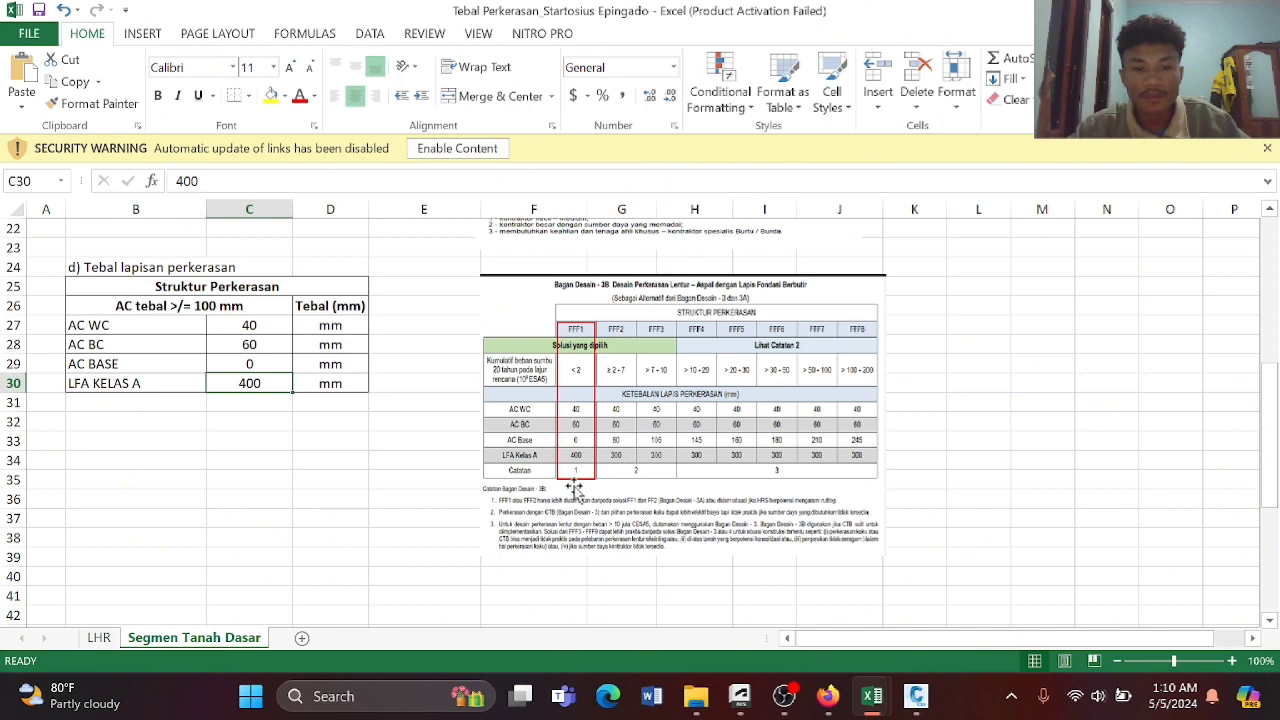
scroll(570, 490, down, 4)
scroll(417, 480, up, 6)
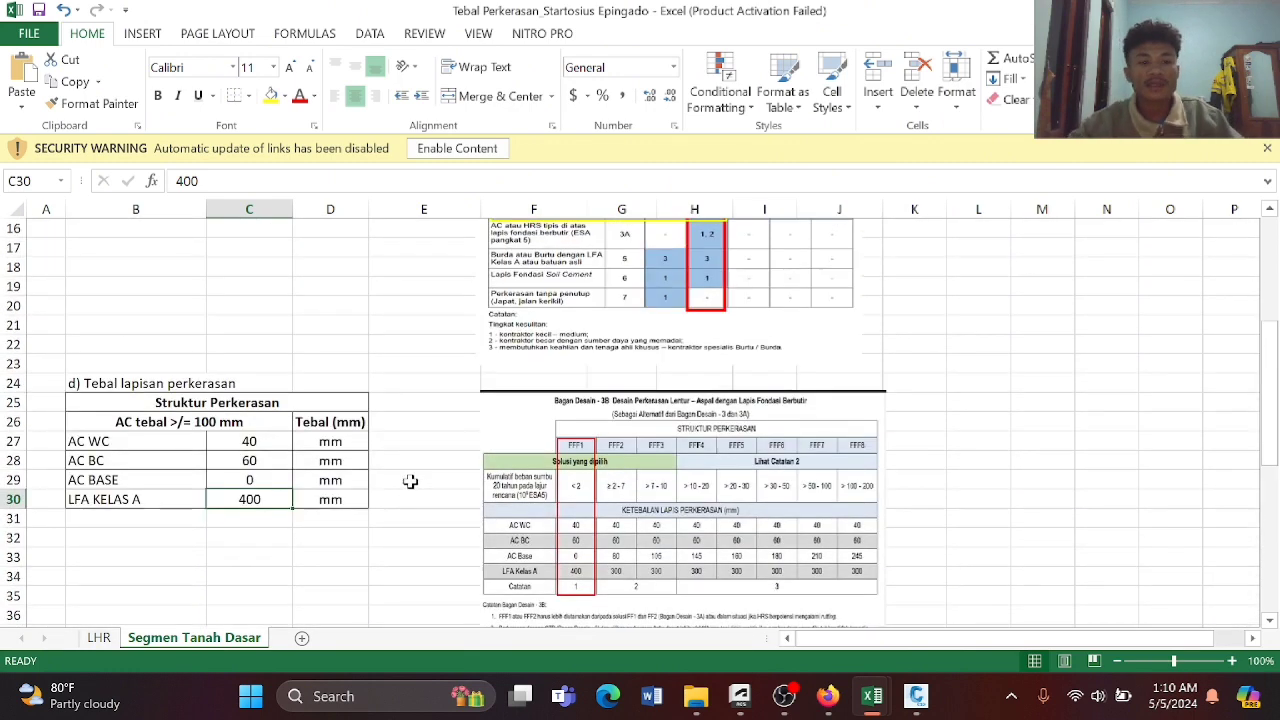
scroll(410, 481, down, 1)
click(400, 360)
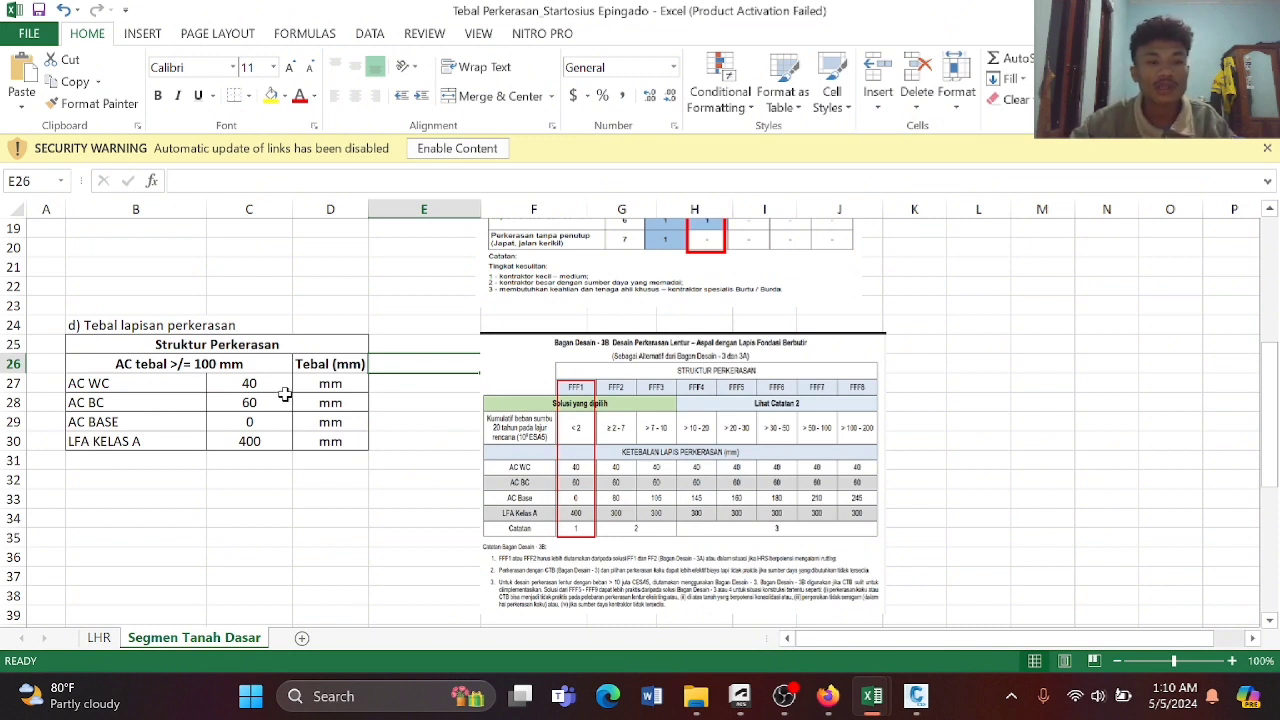
click(420, 344)
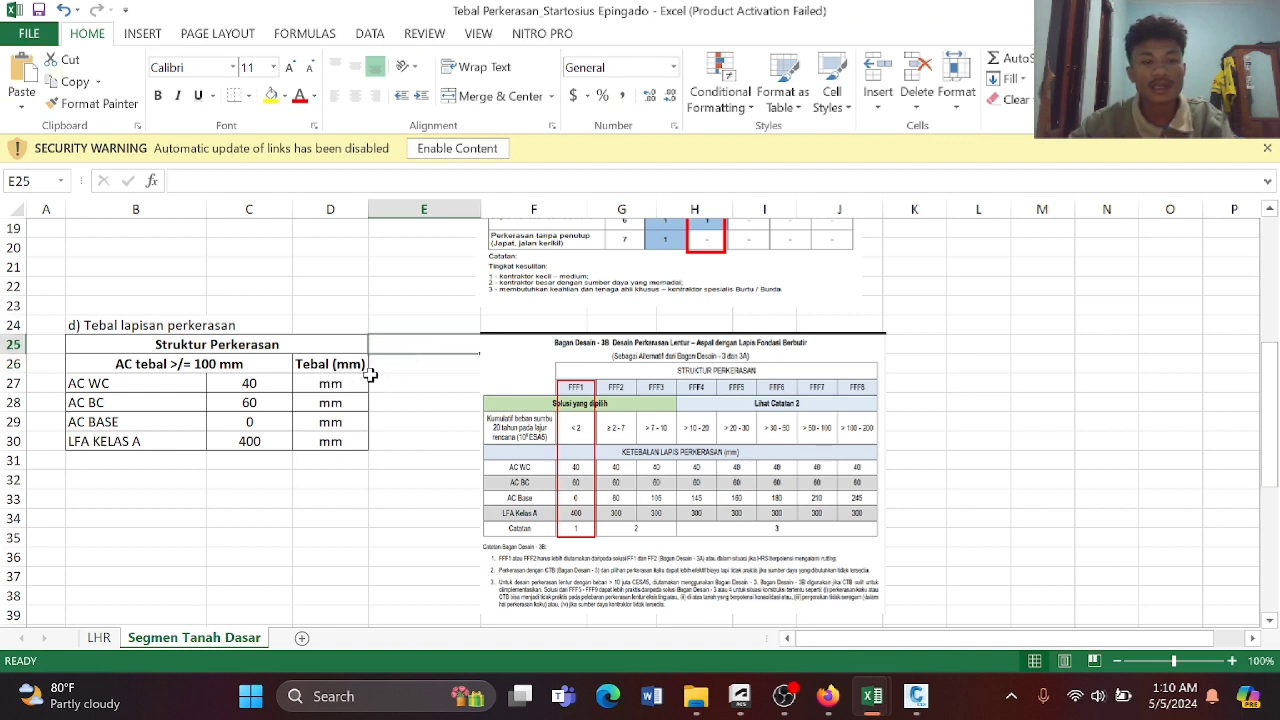
click(418, 362)
click(414, 384)
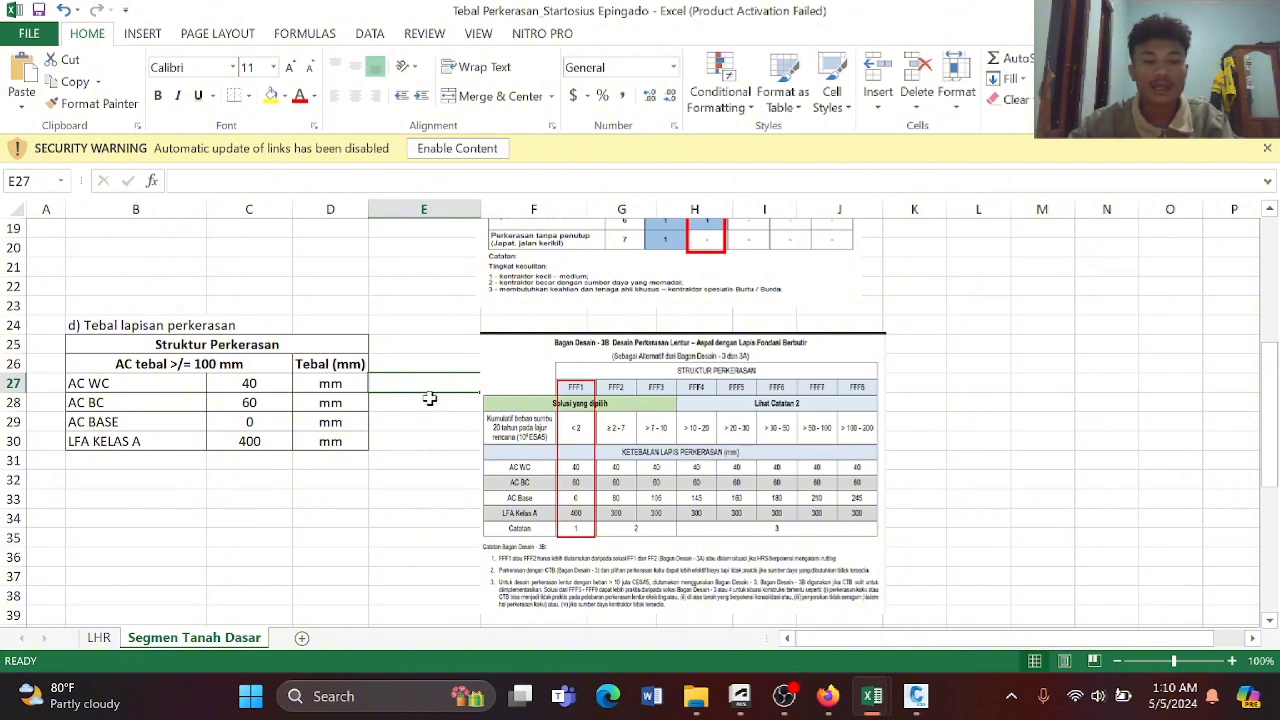
click(429, 404)
click(428, 423)
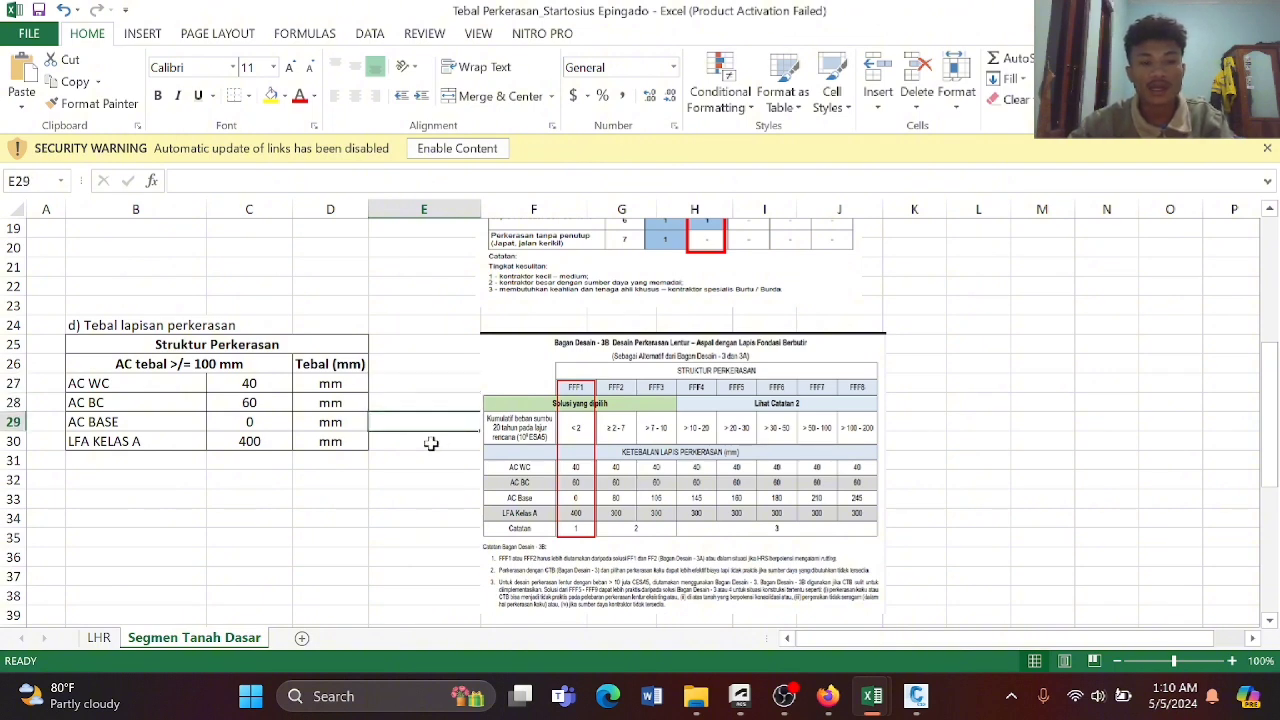
click(431, 442)
click(418, 336)
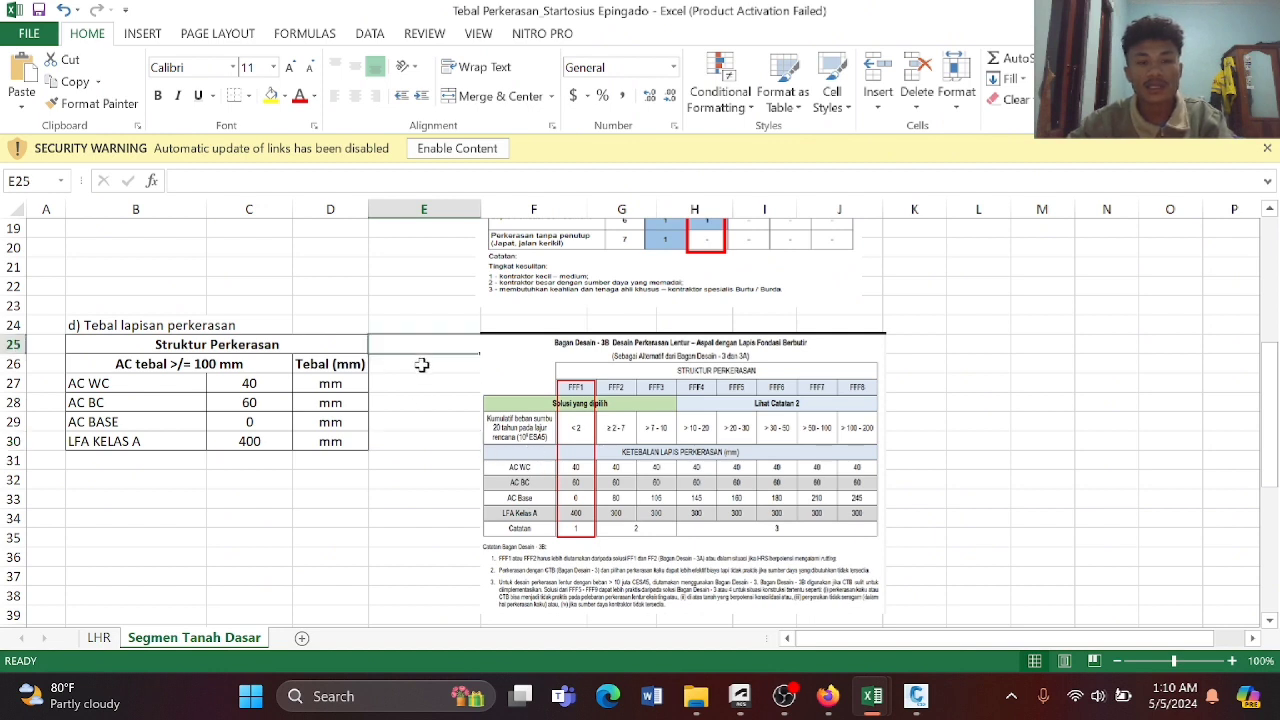
click(422, 365)
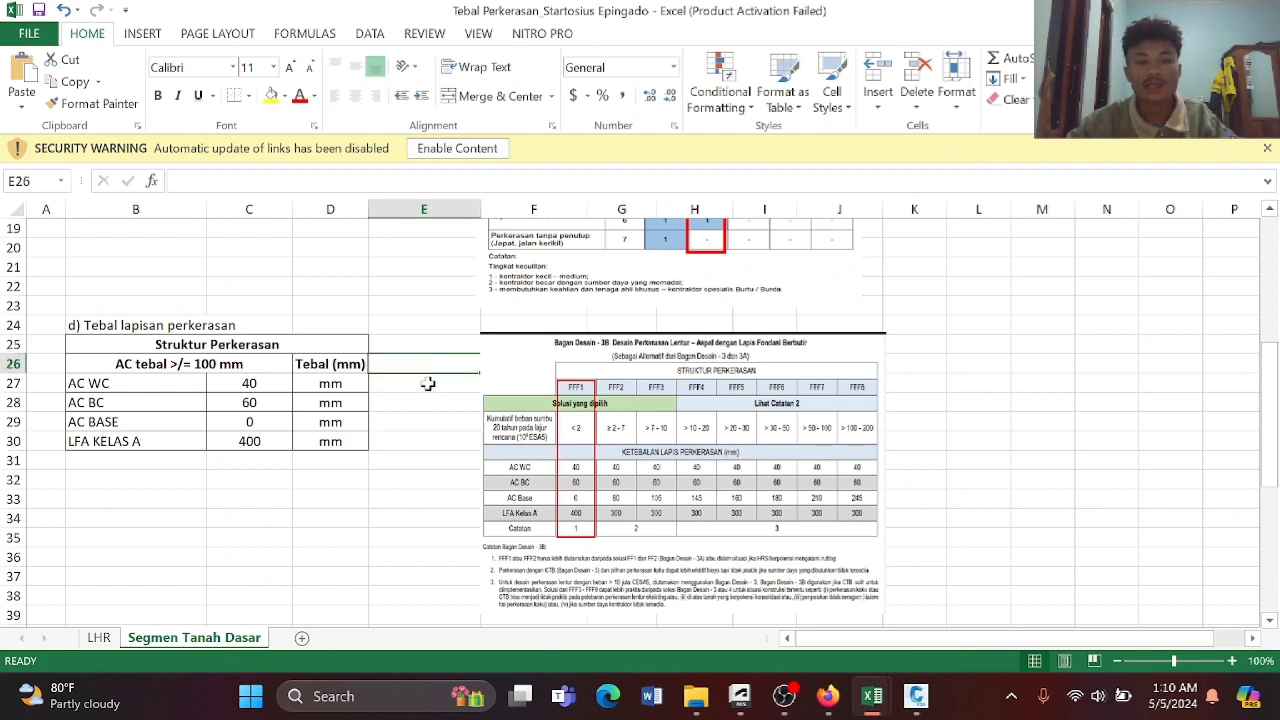
click(427, 384)
click(424, 406)
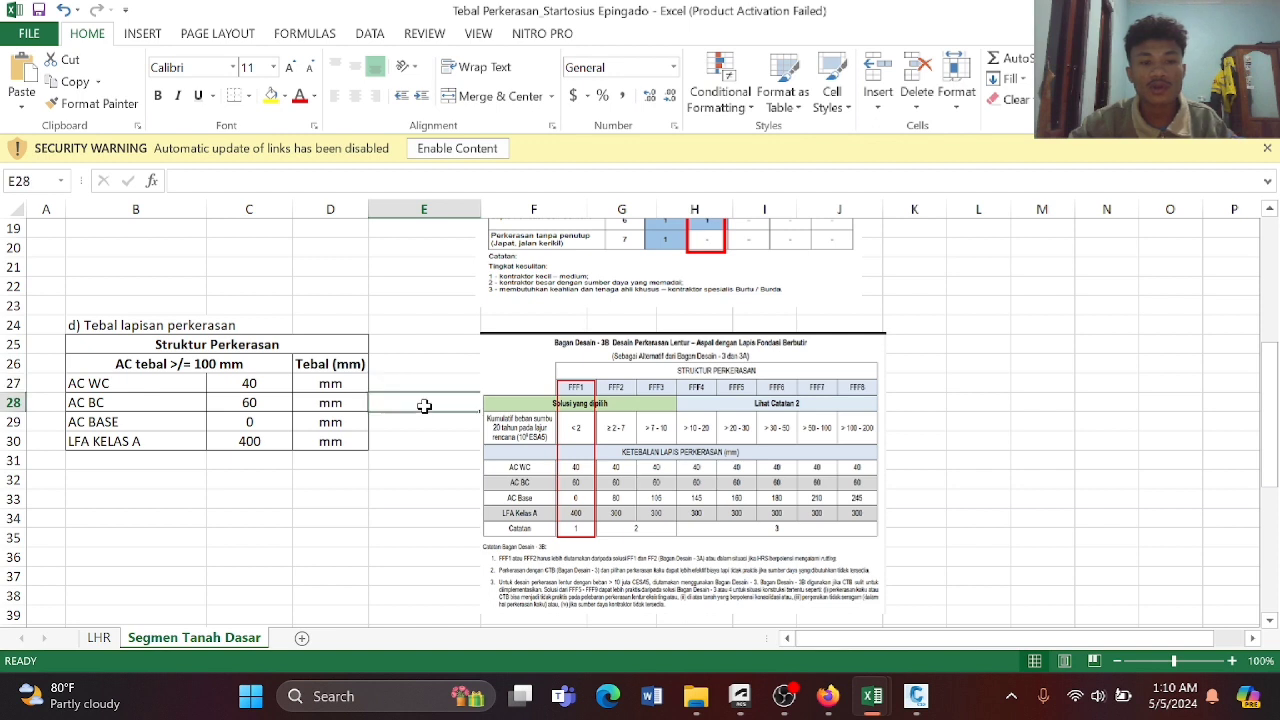
click(424, 421)
click(435, 441)
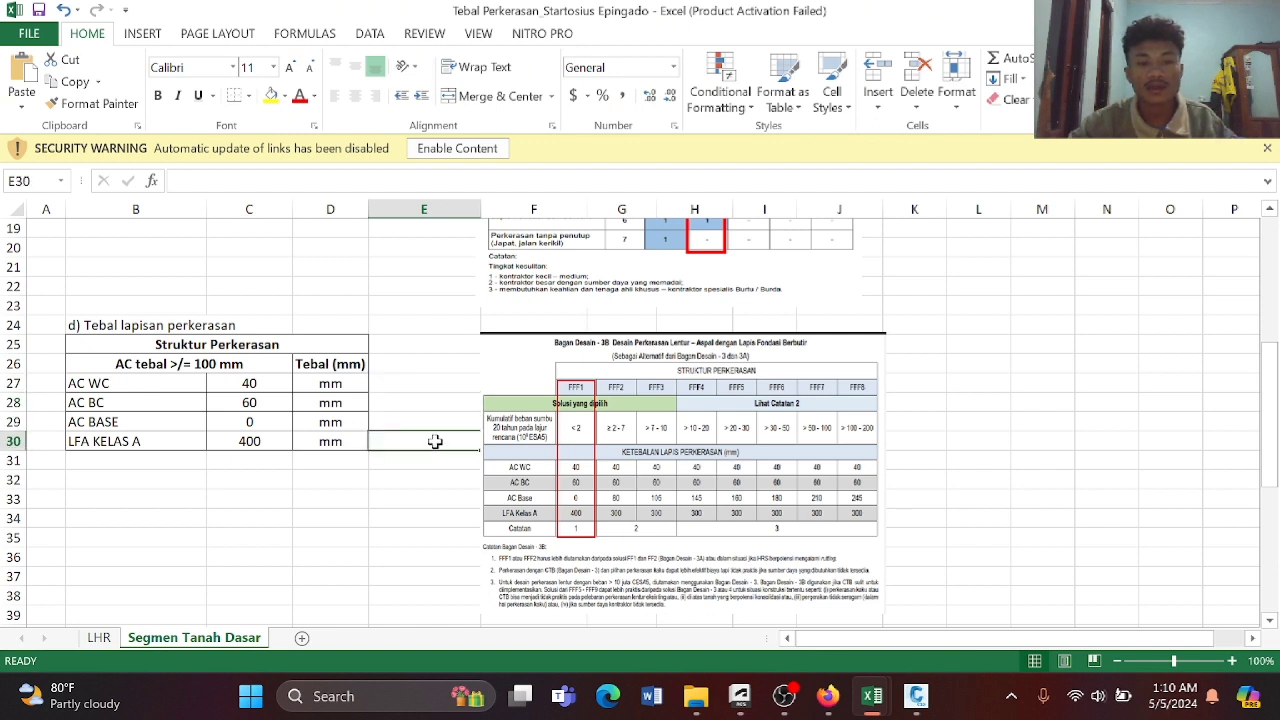
click(428, 344)
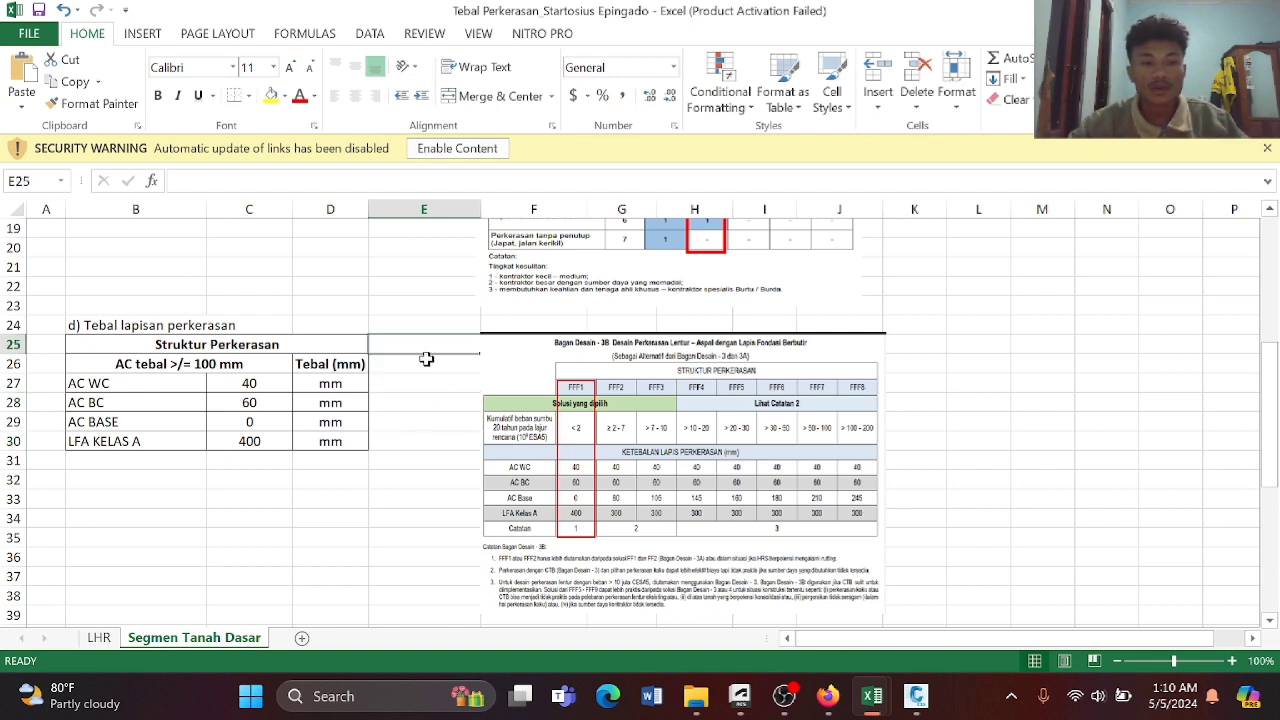
click(426, 367)
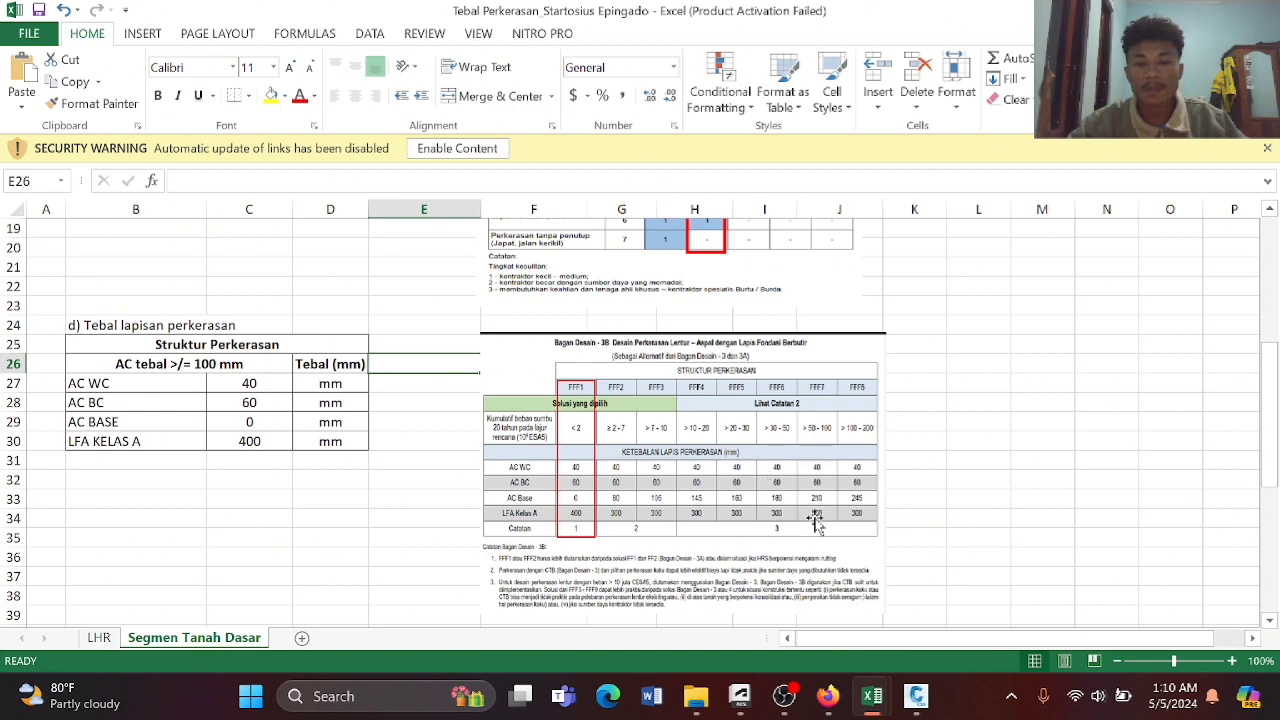
Switch to the Profil Trase drawing in Civil 3D and examine the contour surface and the road profile views.
click(920, 697)
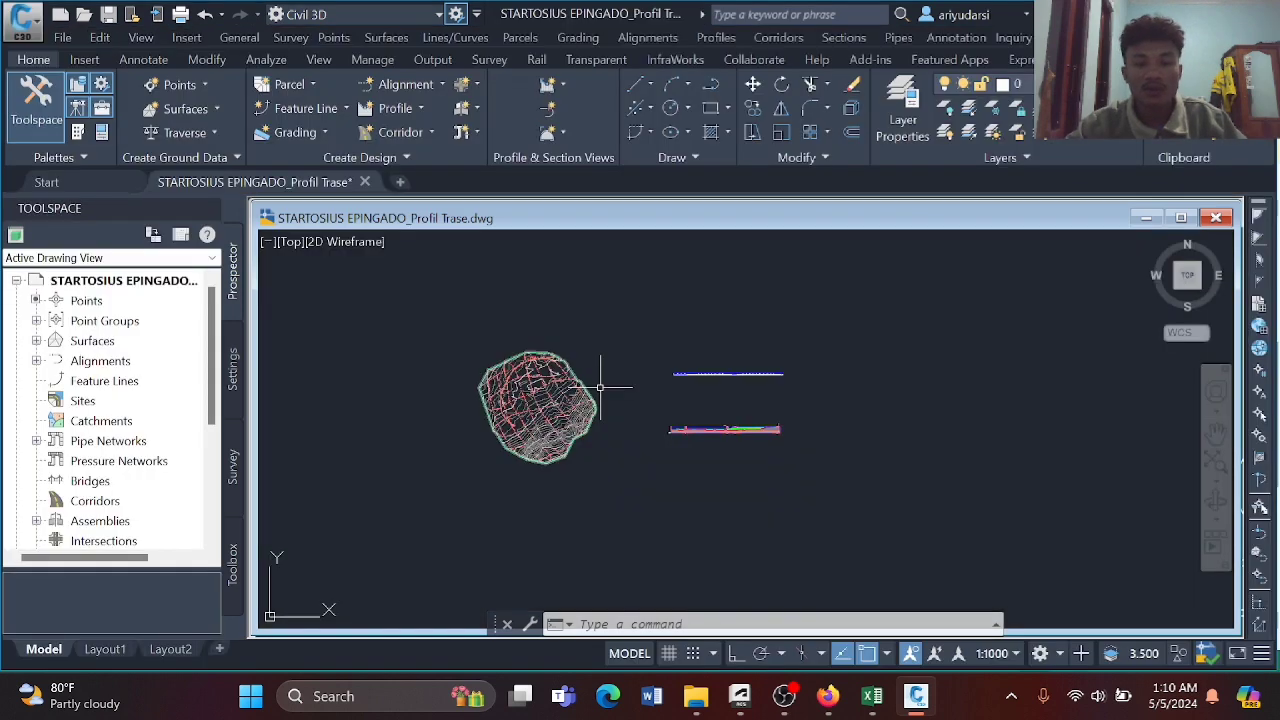
scroll(562, 383, up, 4)
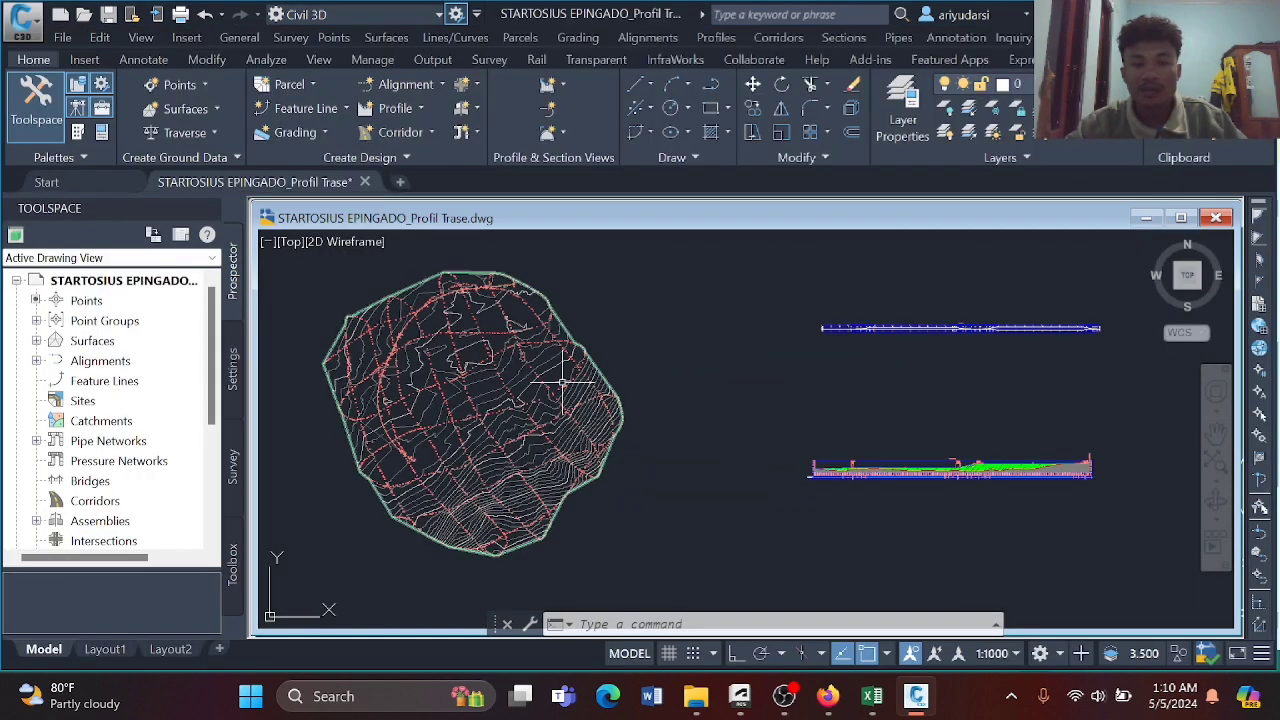
scroll(562, 383, down, 3)
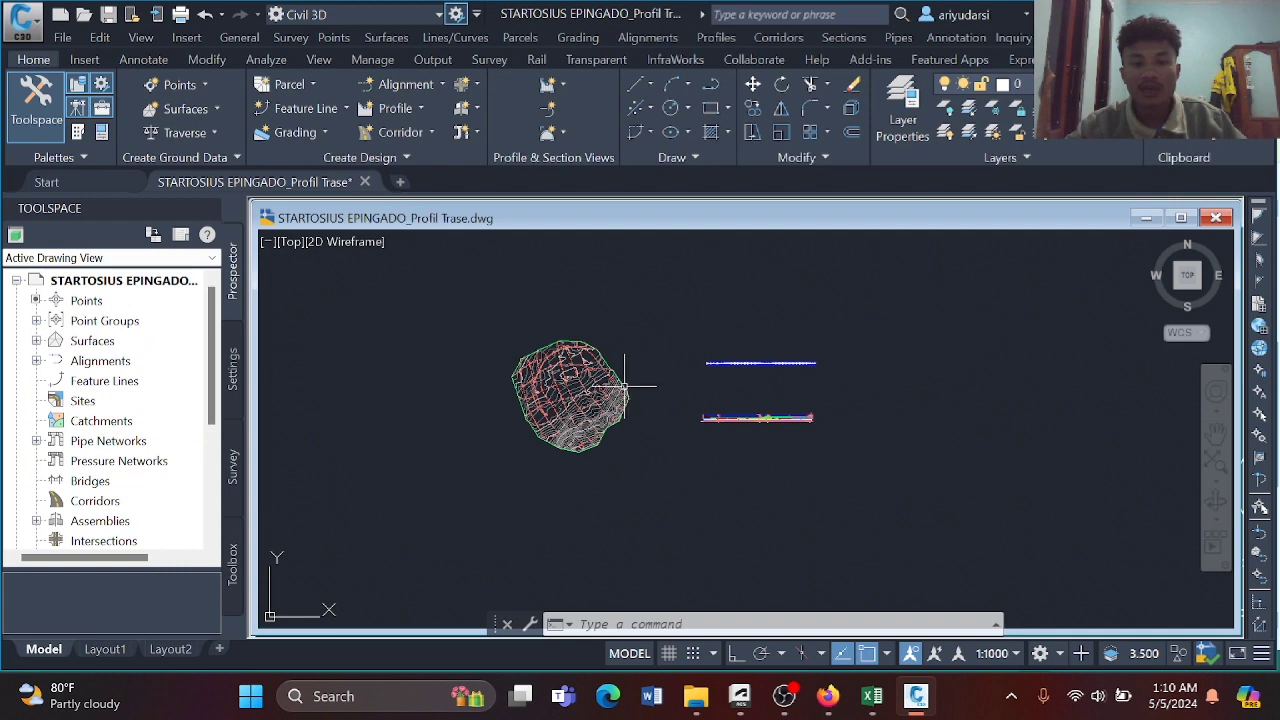
scroll(558, 375, up, 5)
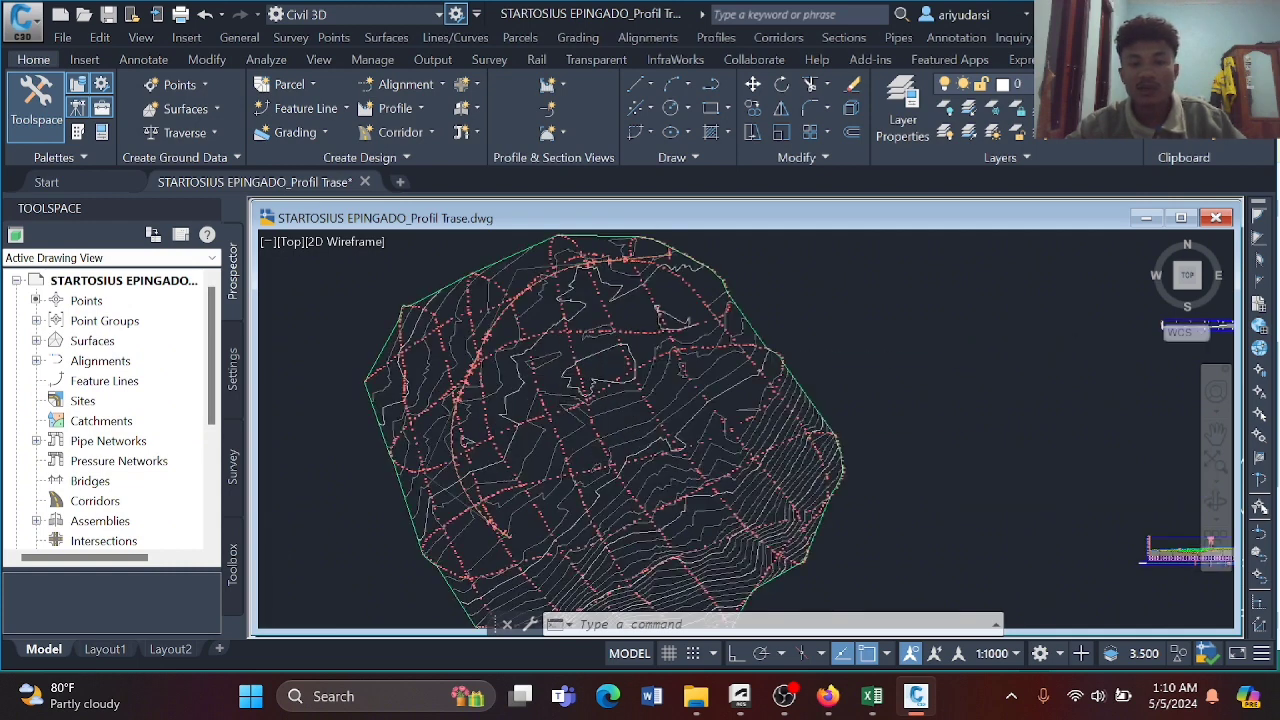
scroll(559, 373, down, 6)
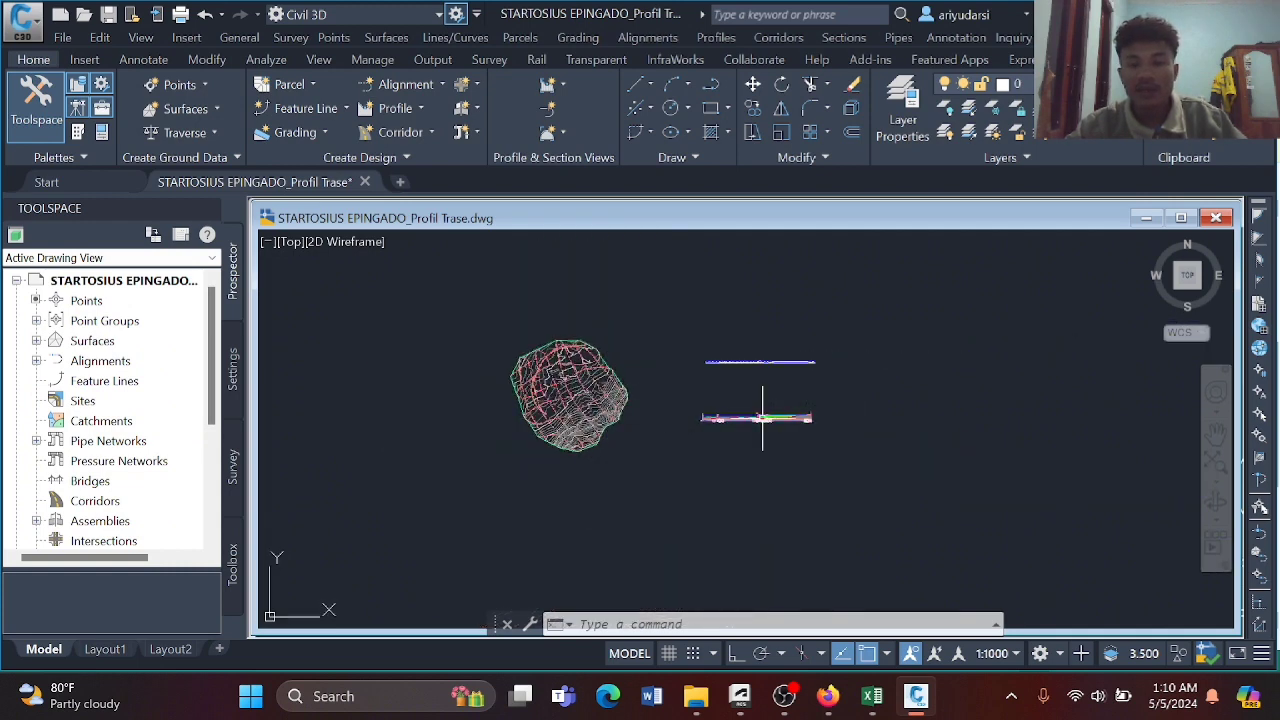
scroll(751, 421, up, 3)
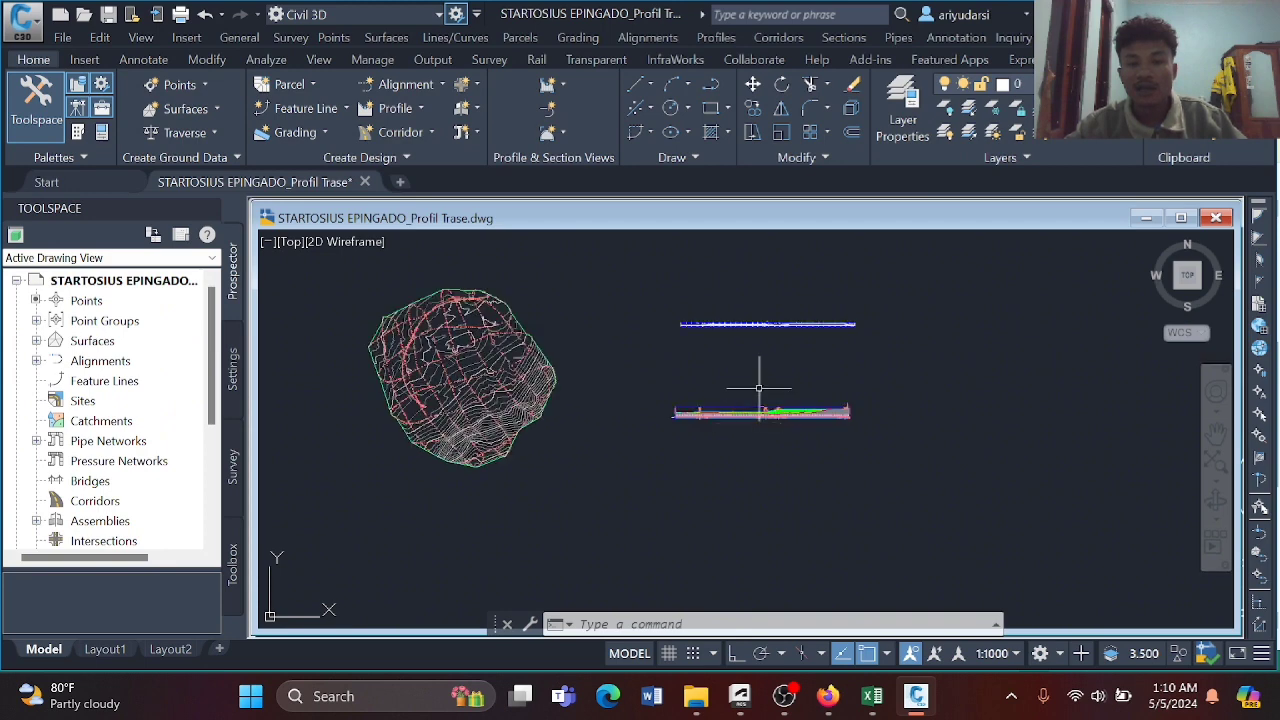
scroll(758, 380, up, 4)
middle_drag(757, 387, 734, 409)
scroll(727, 407, down, 2)
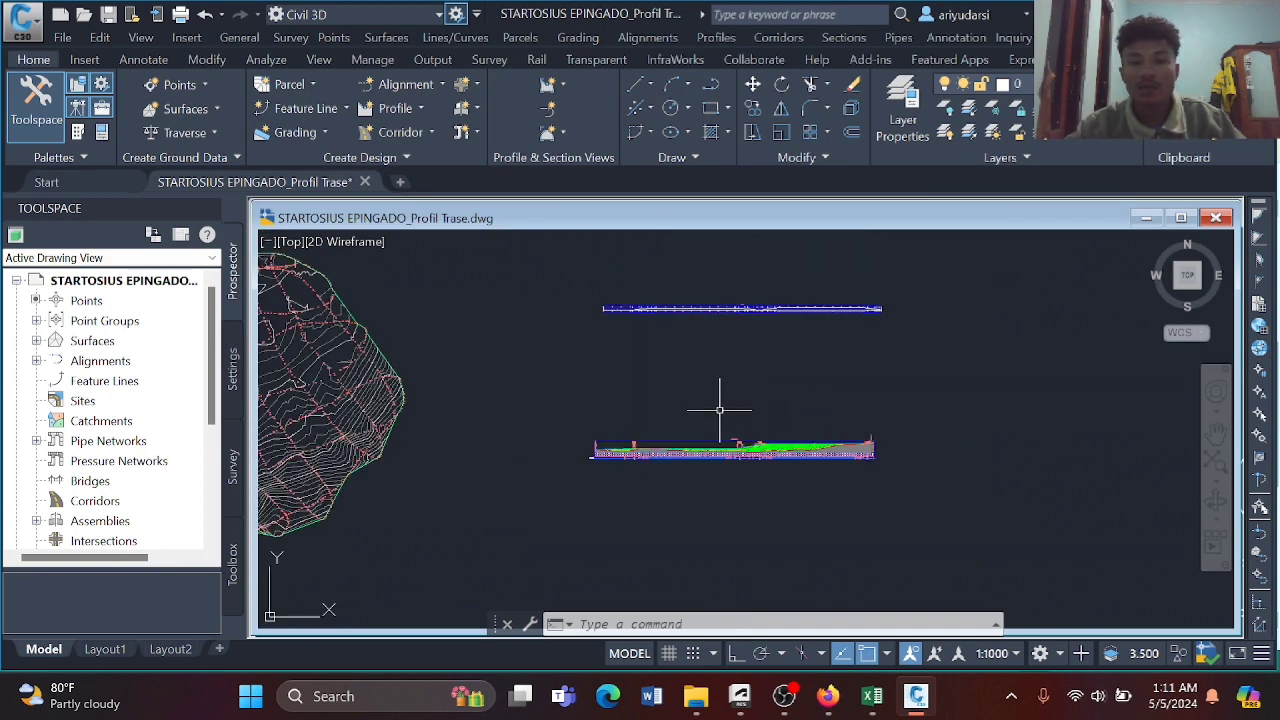
scroll(716, 405, down, 2)
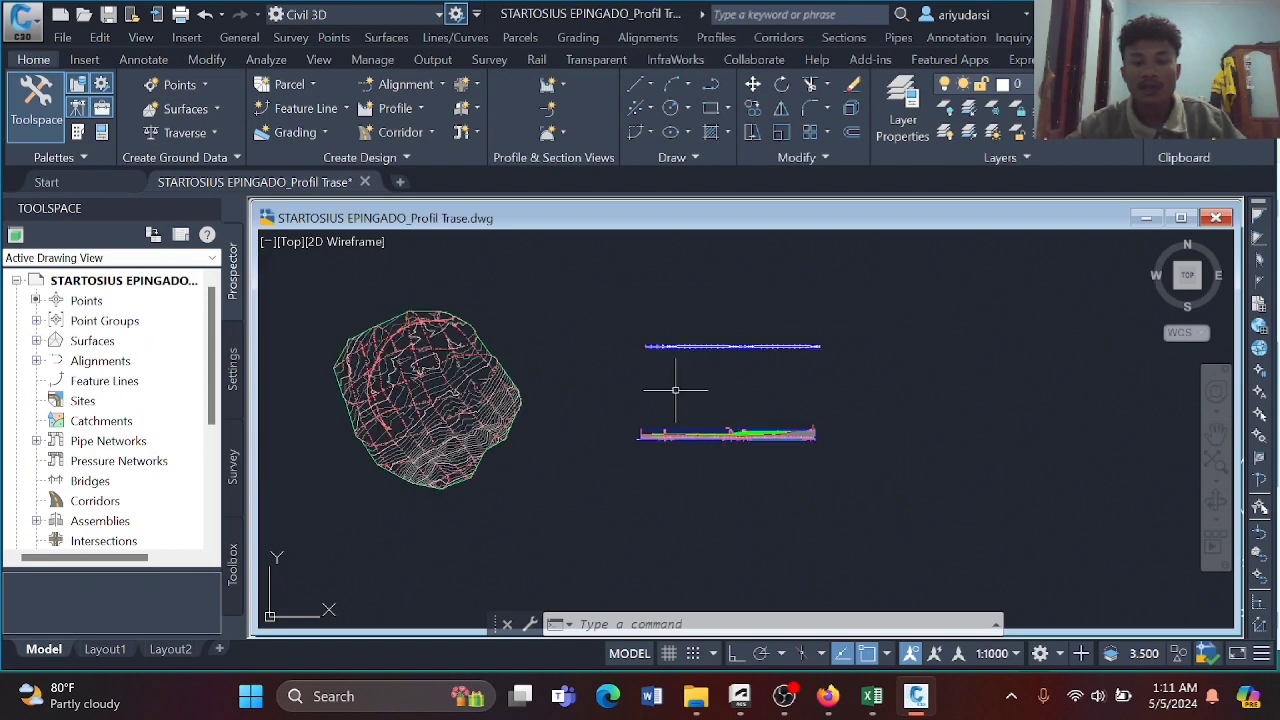
scroll(629, 400, down, 2)
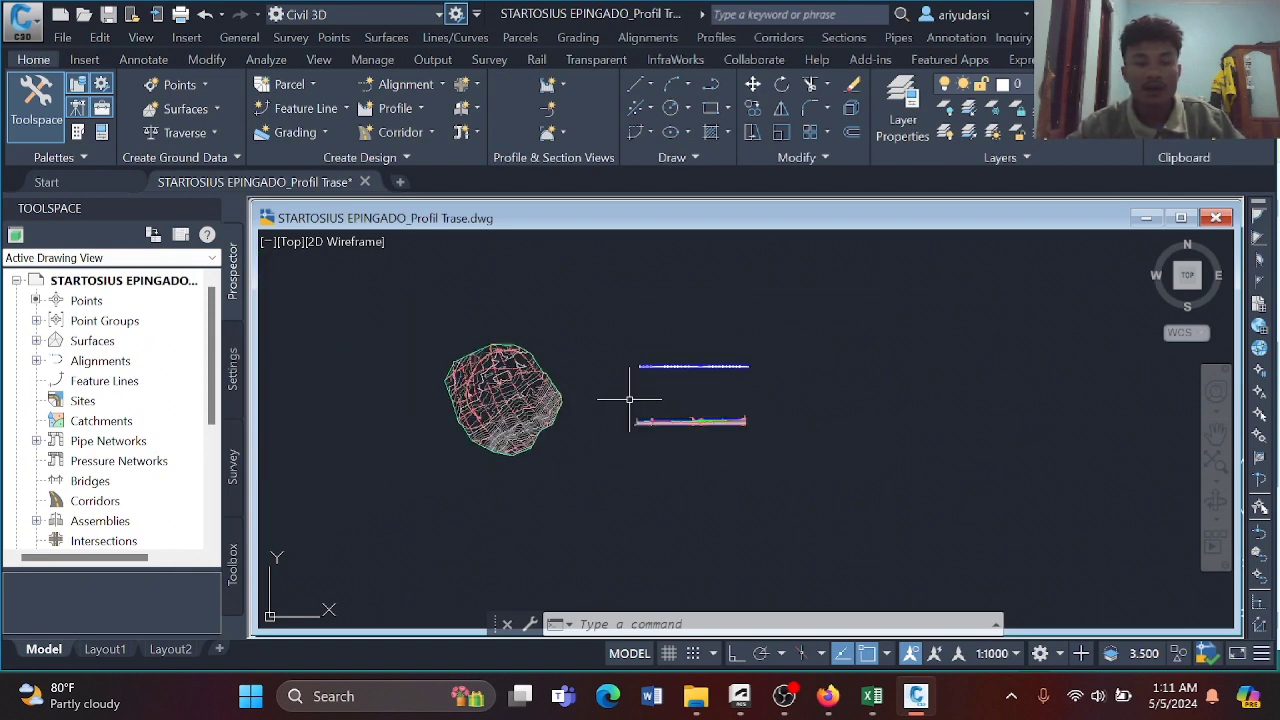
Switch to the Perhitungan Geometrik Jalan workbook in Excel and review the design criteria table on the Kriteria Perancangan sheet.
mouse_move(856, 703)
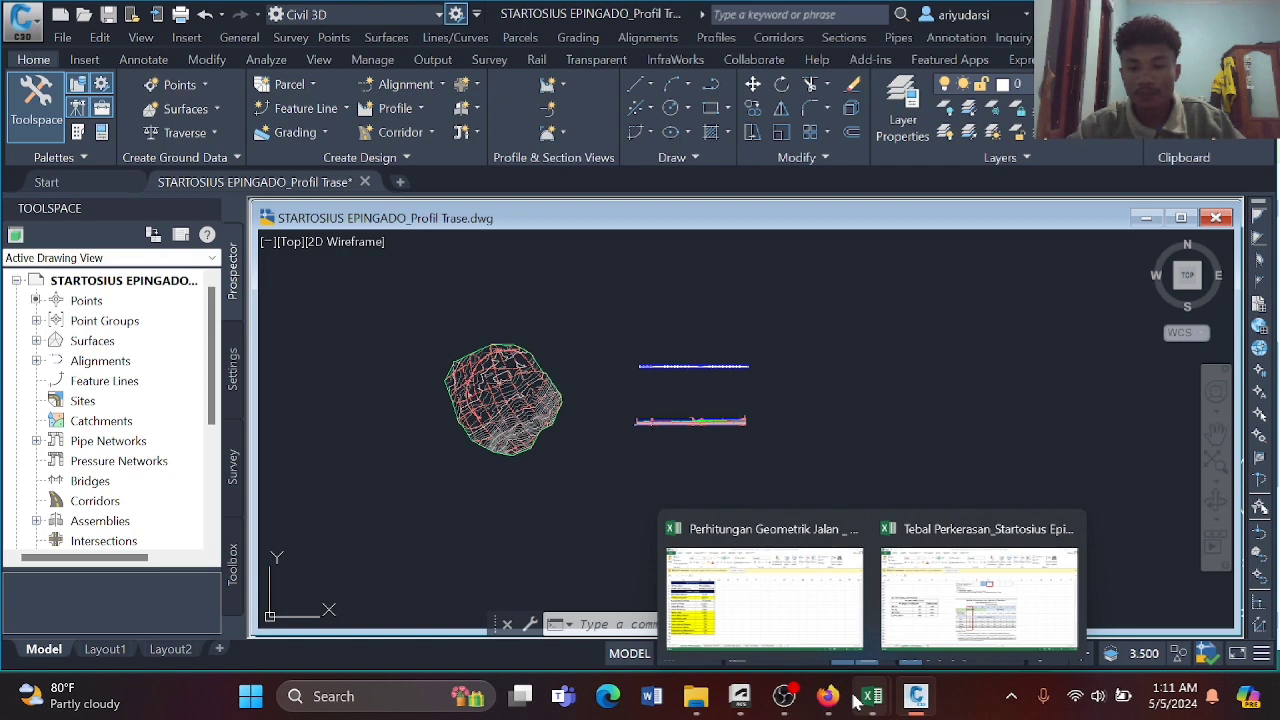
click(762, 590)
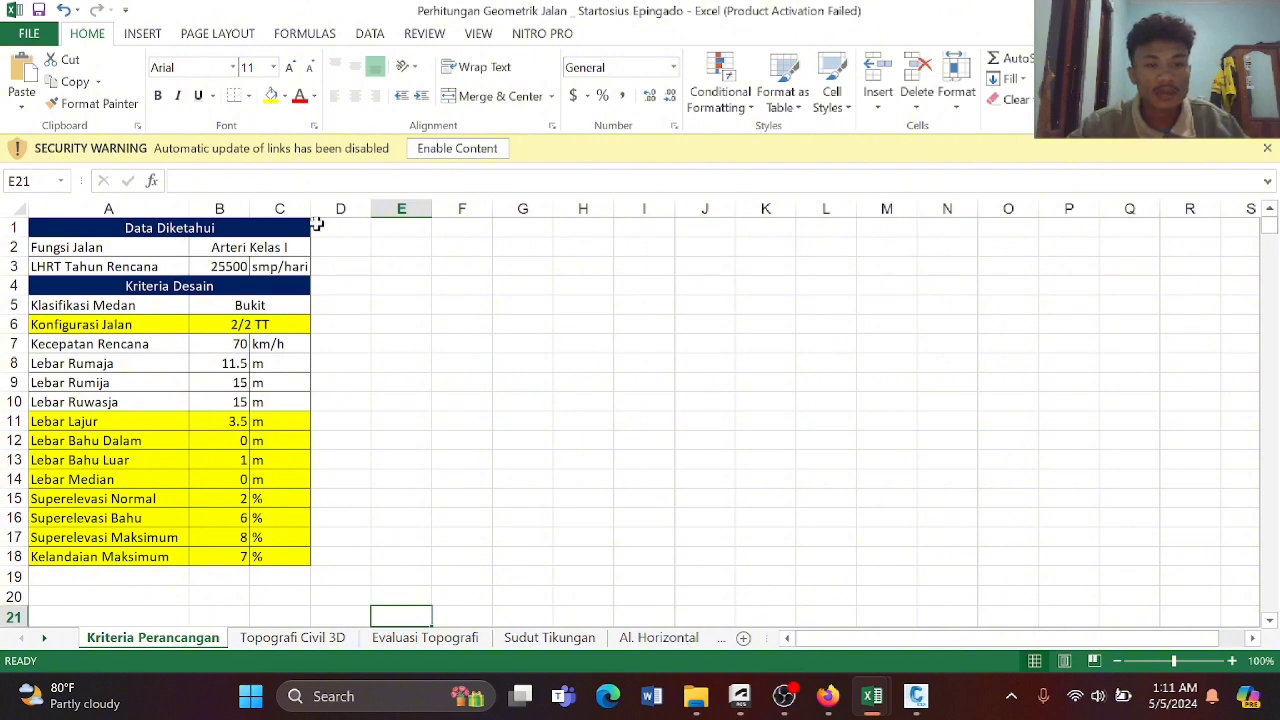
click(318, 223)
click(323, 205)
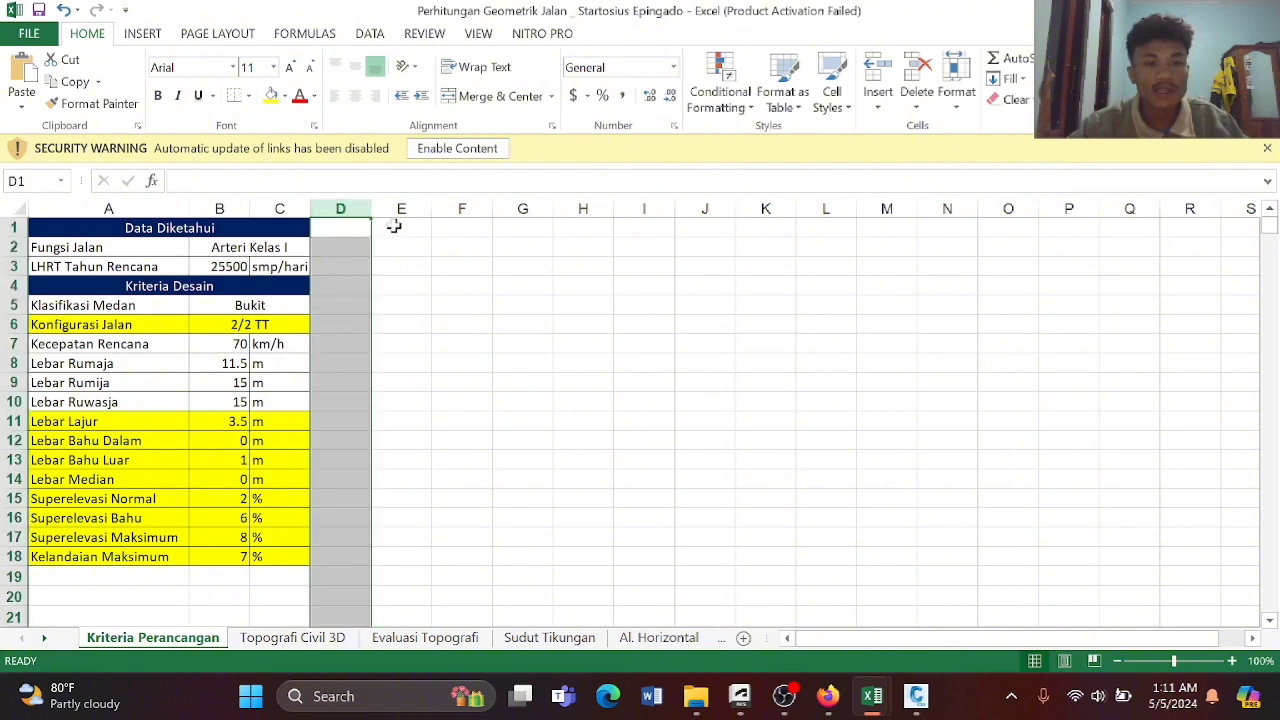
click(394, 227)
click(320, 207)
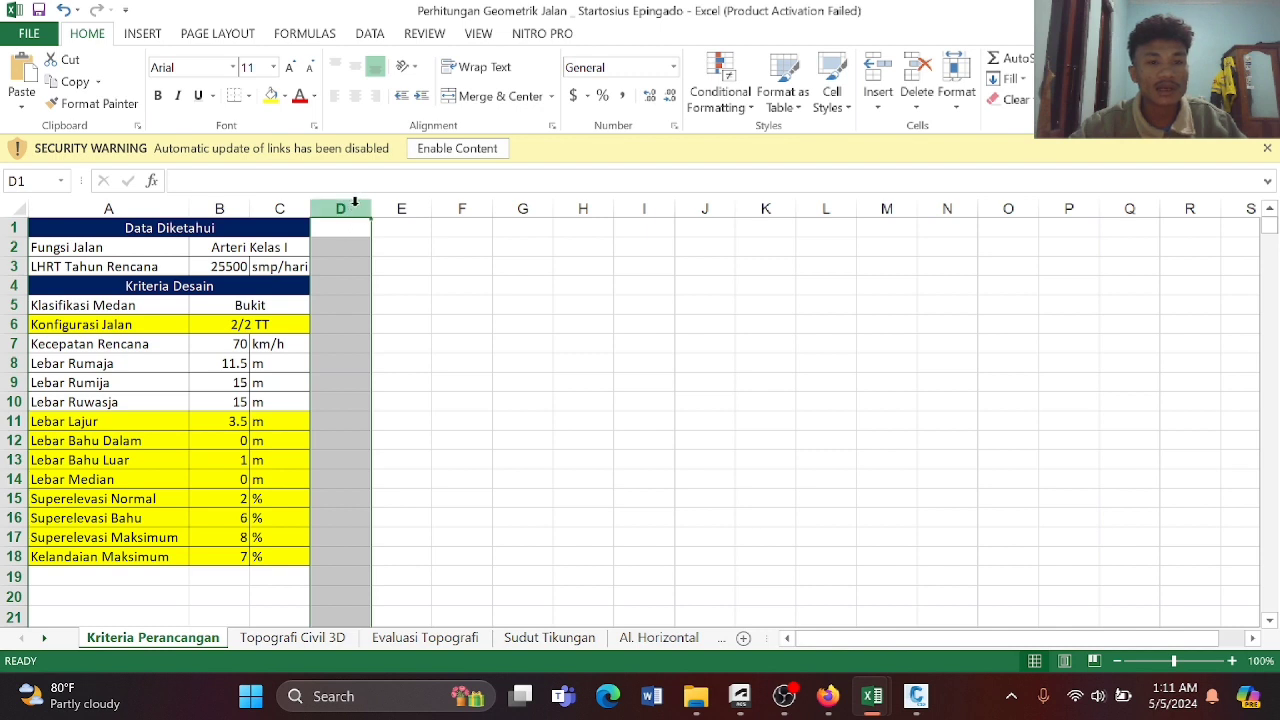
click(392, 207)
click(343, 207)
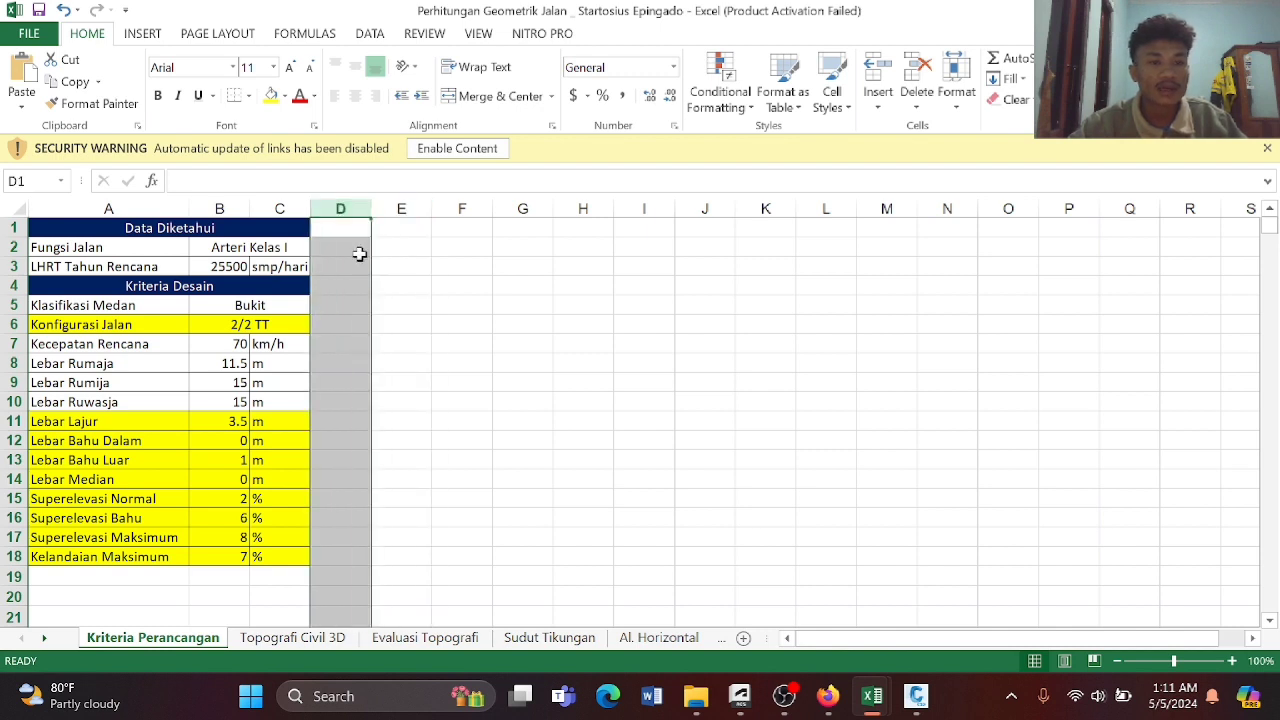
click(397, 269)
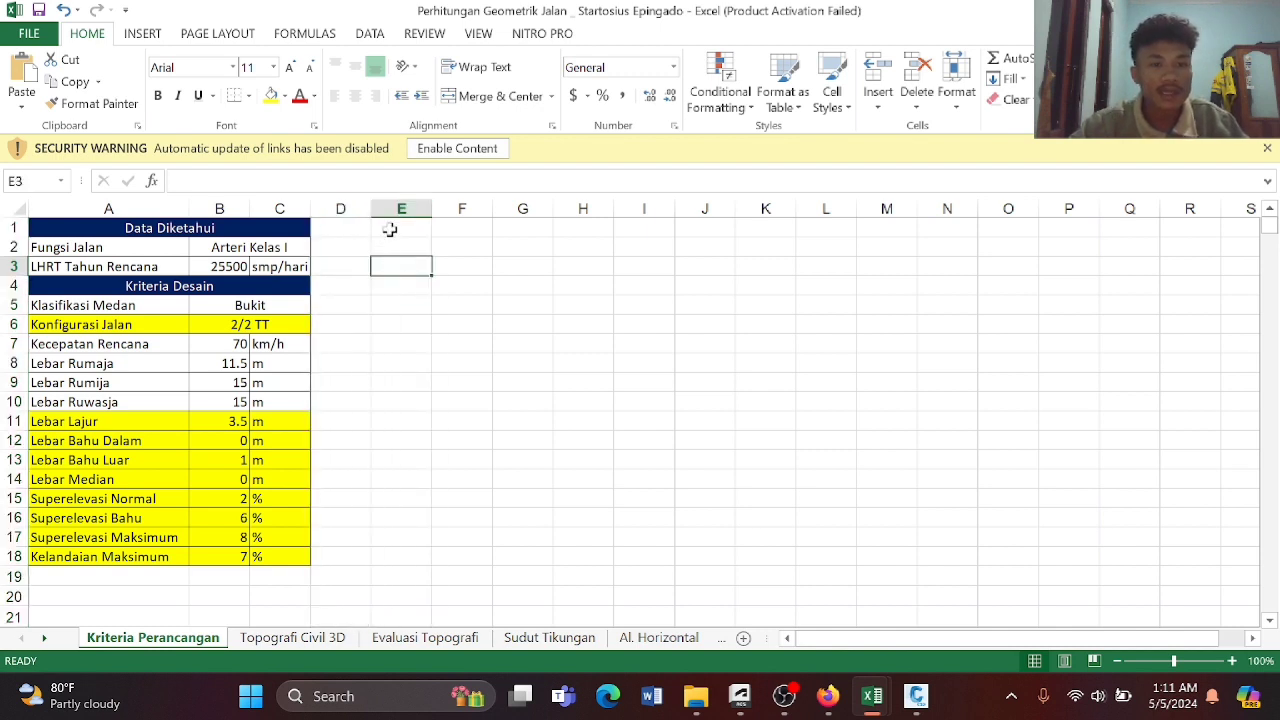
click(340, 207)
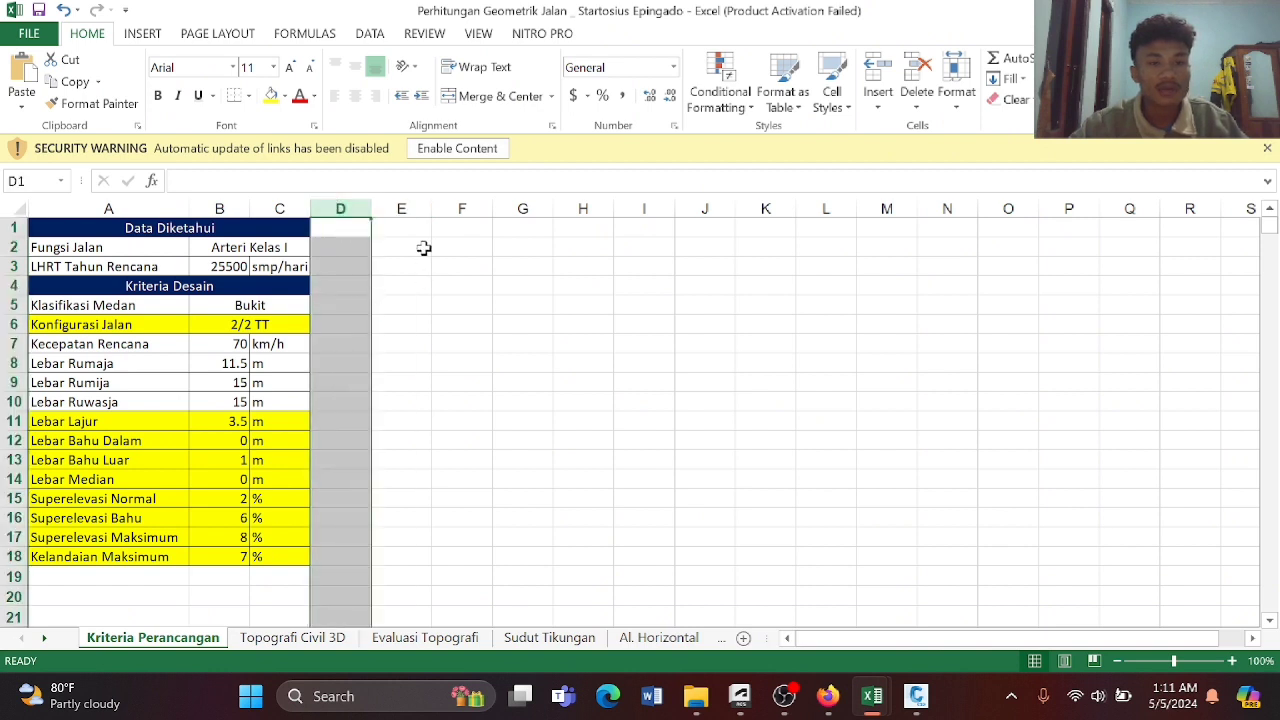
click(403, 207)
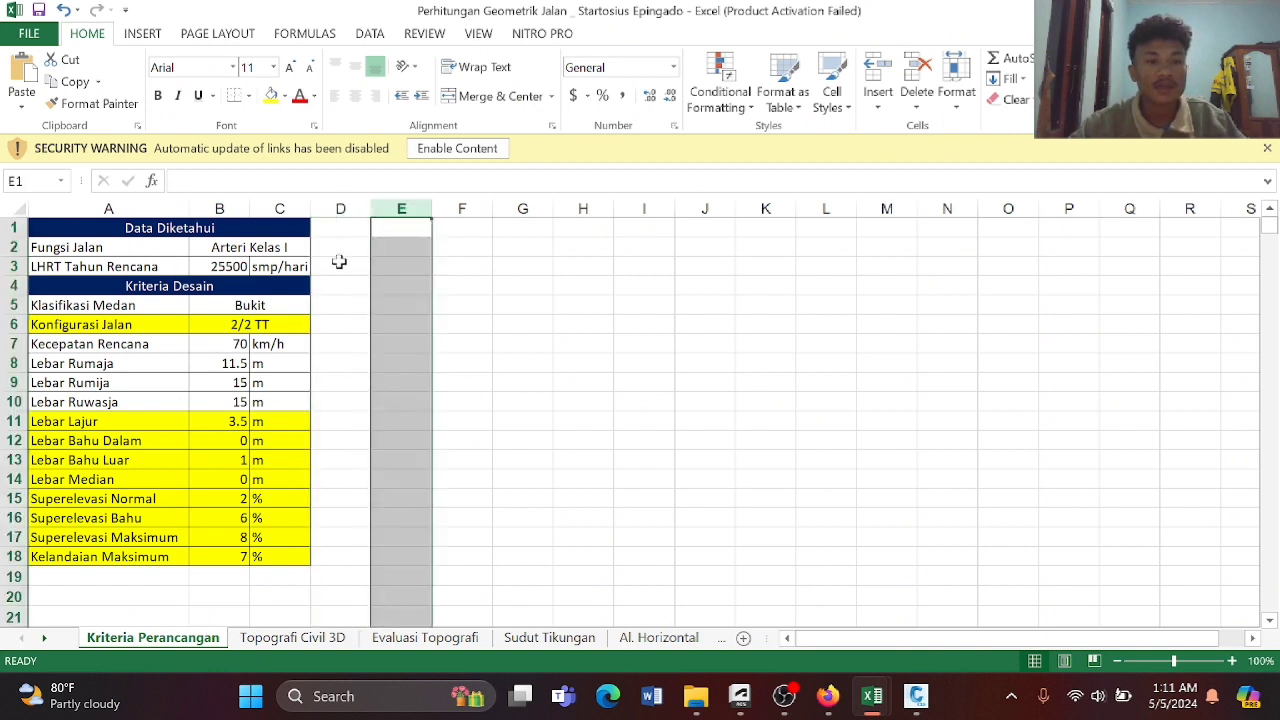
click(340, 261)
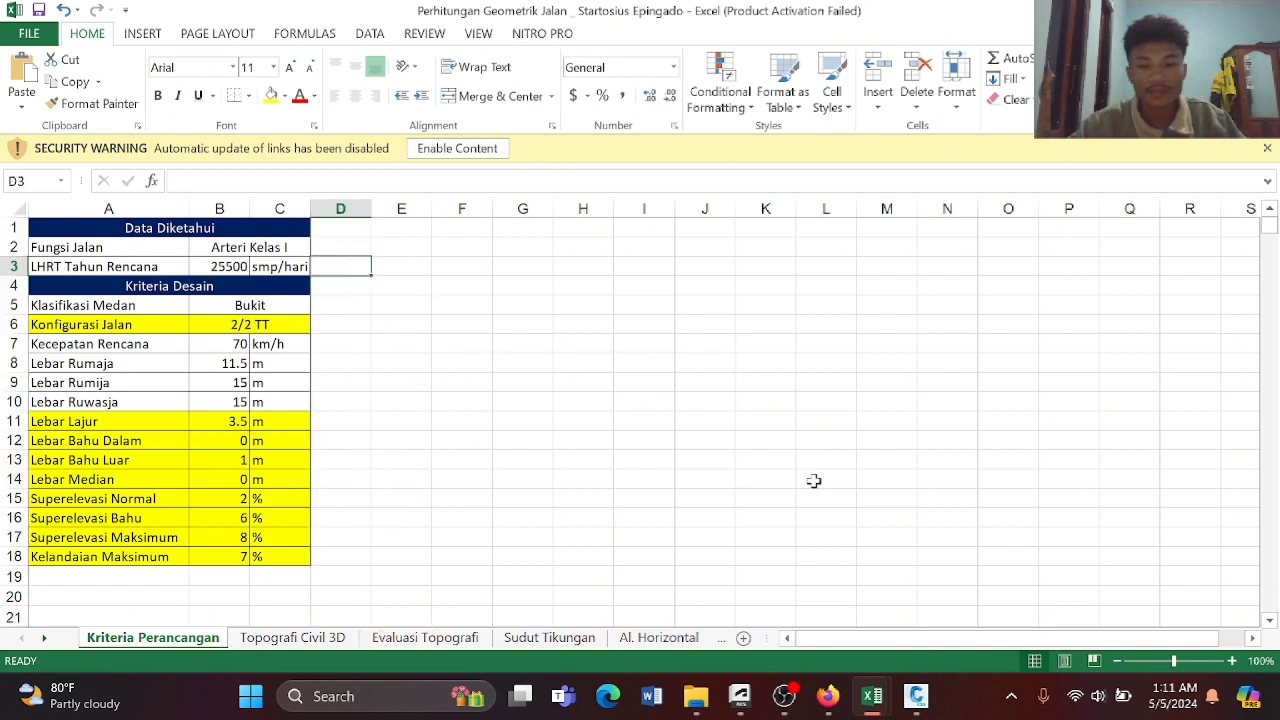
Switch to the Profil Trase drawing in Civil 3D and start creating a new assembly.
mouse_move(931, 710)
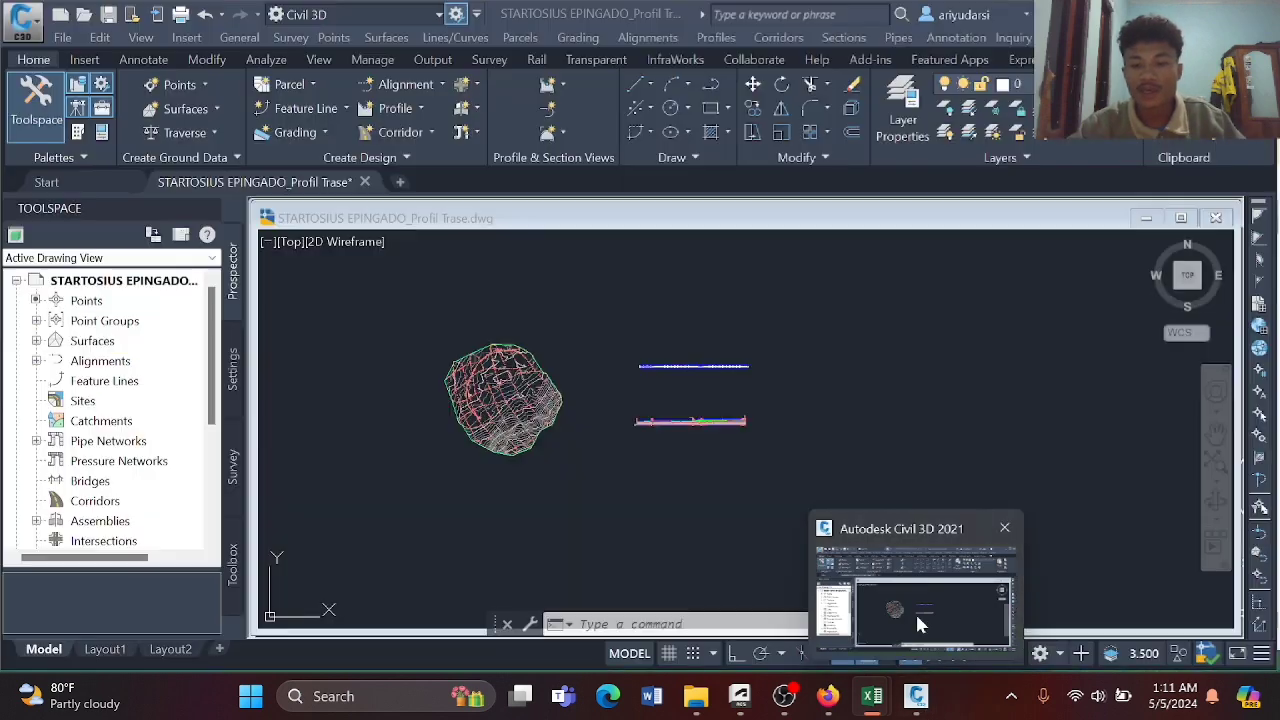
click(917, 618)
scroll(620, 391, up, 4)
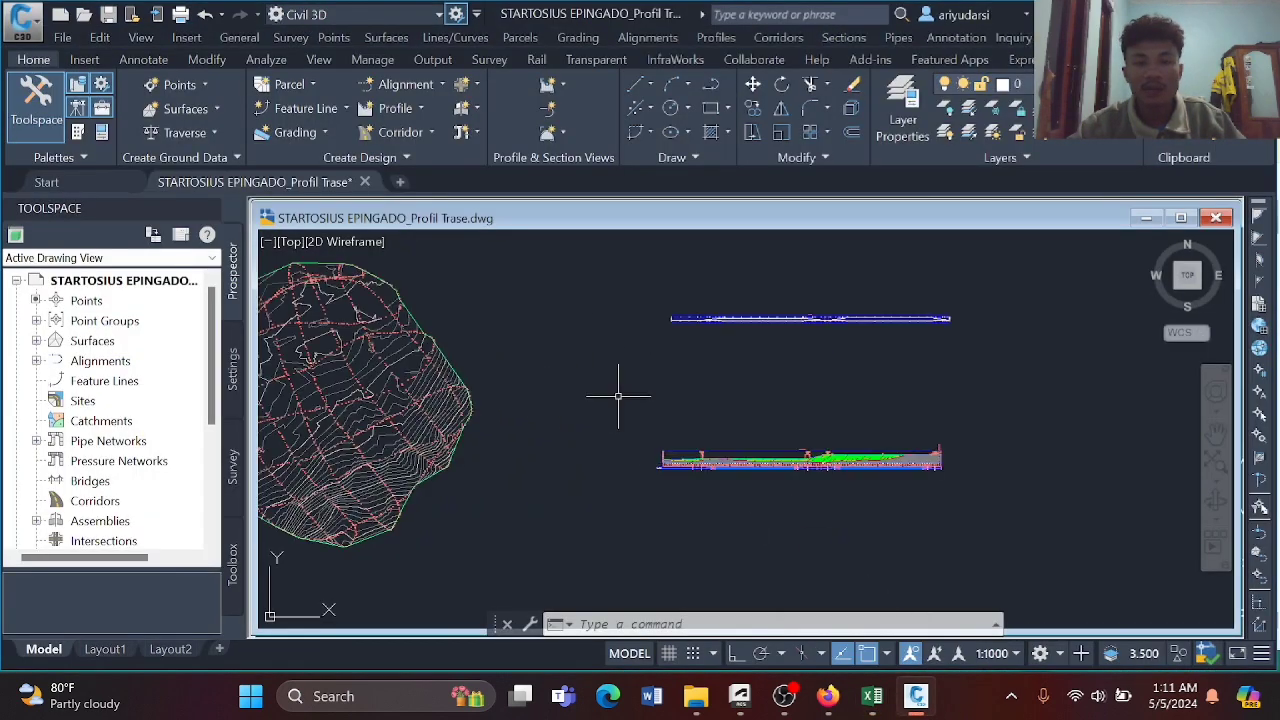
scroll(623, 391, down, 4)
middle_drag(593, 403, 567, 405)
scroll(538, 417, up, 1)
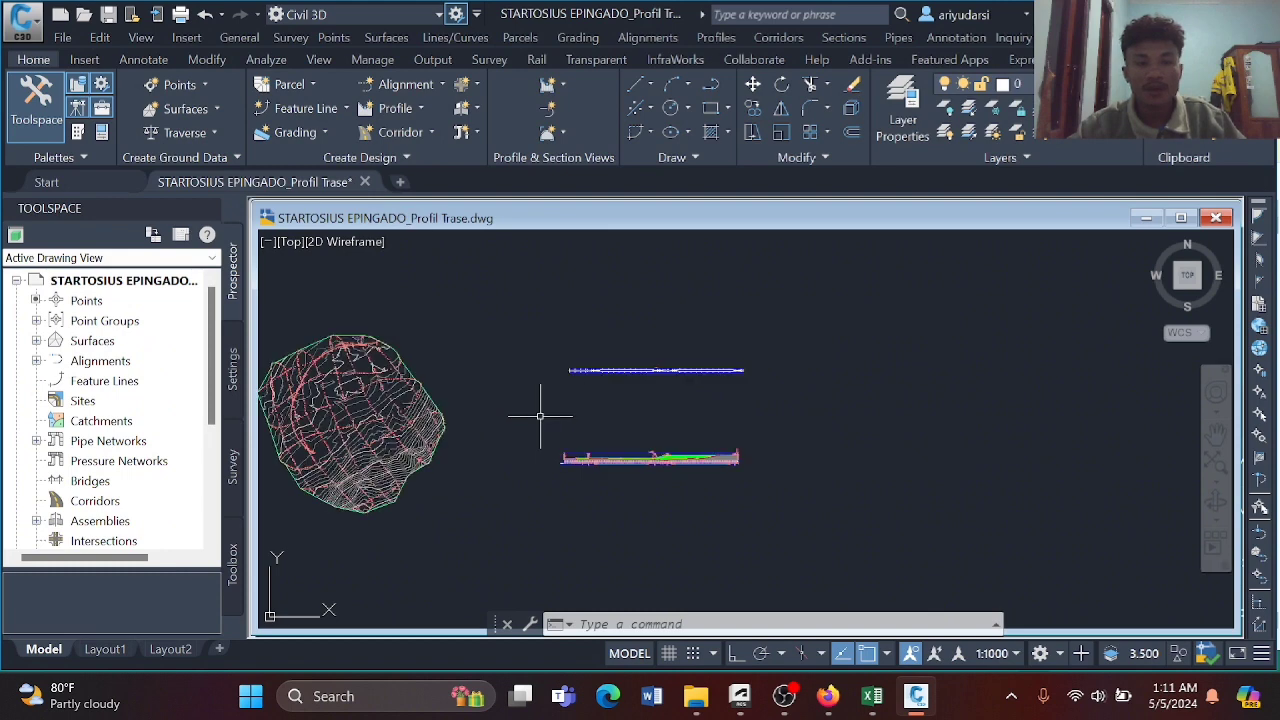
scroll(546, 363, up, 1)
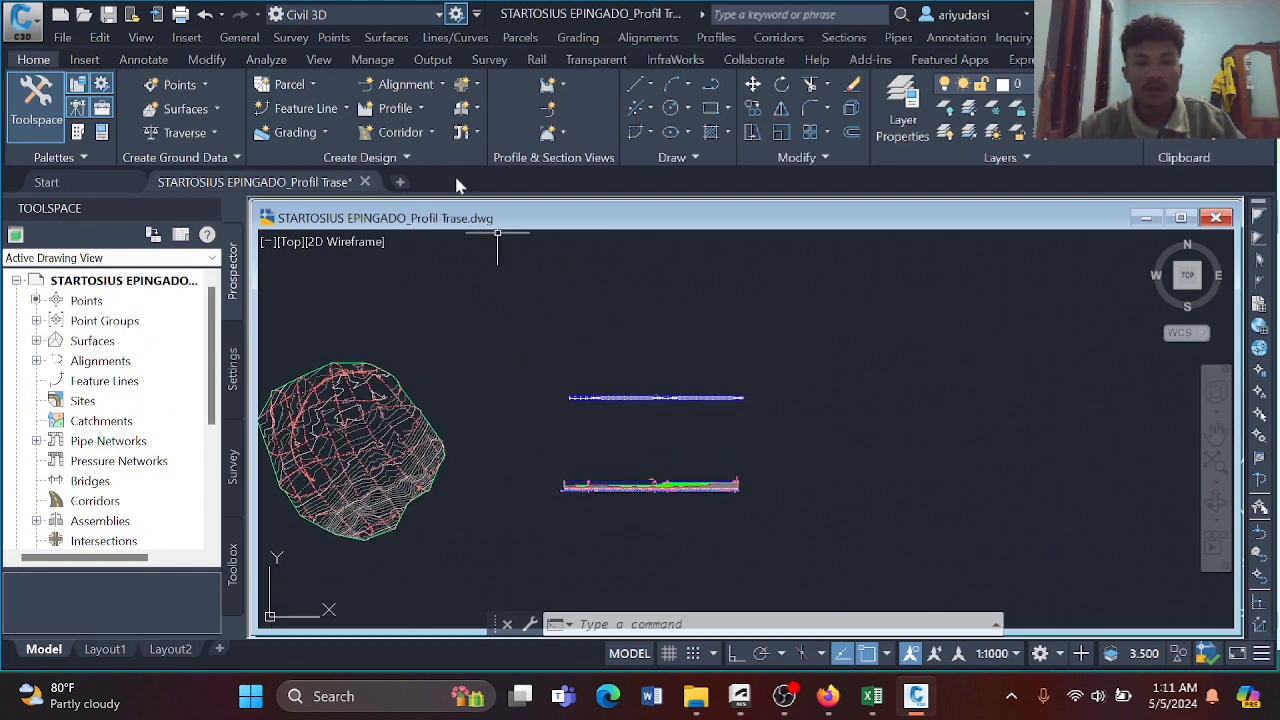
click(473, 108)
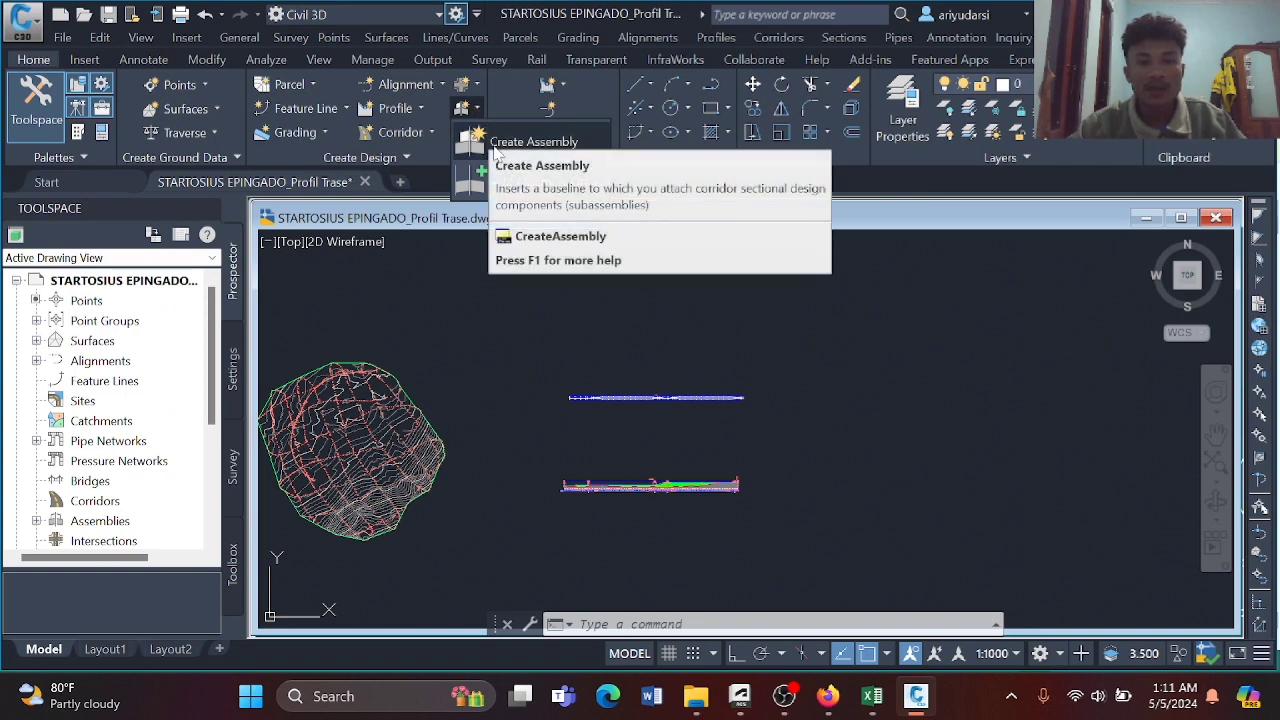
click(495, 148)
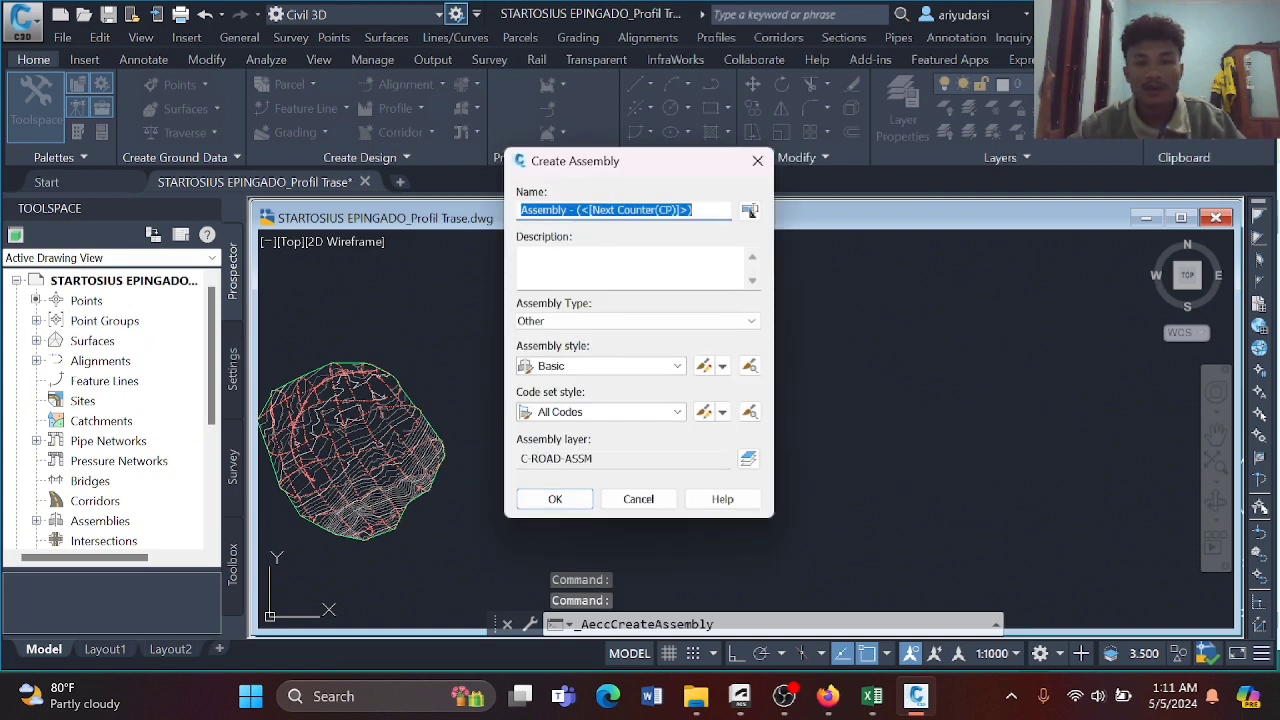
Name the new assembly "Assembly - Pot melintang 1".
key(End)
key(shift+Left)
key(shift+Left)
key(shift+Left)
key(shift+Left)
key(shift+Left)
key(shift+Left)
key(shift+Left)
key(shift+Left)
key(shift+Left)
key(shift+Left)
key(shift+Left)
key(shift+Left)
key(shift+Left)
key(shift+Left)
key(shift+Left)
key(shift+Left)
key(shift+Left)
key(shift+Left)
key(shift+Left)
key(shift+Left)
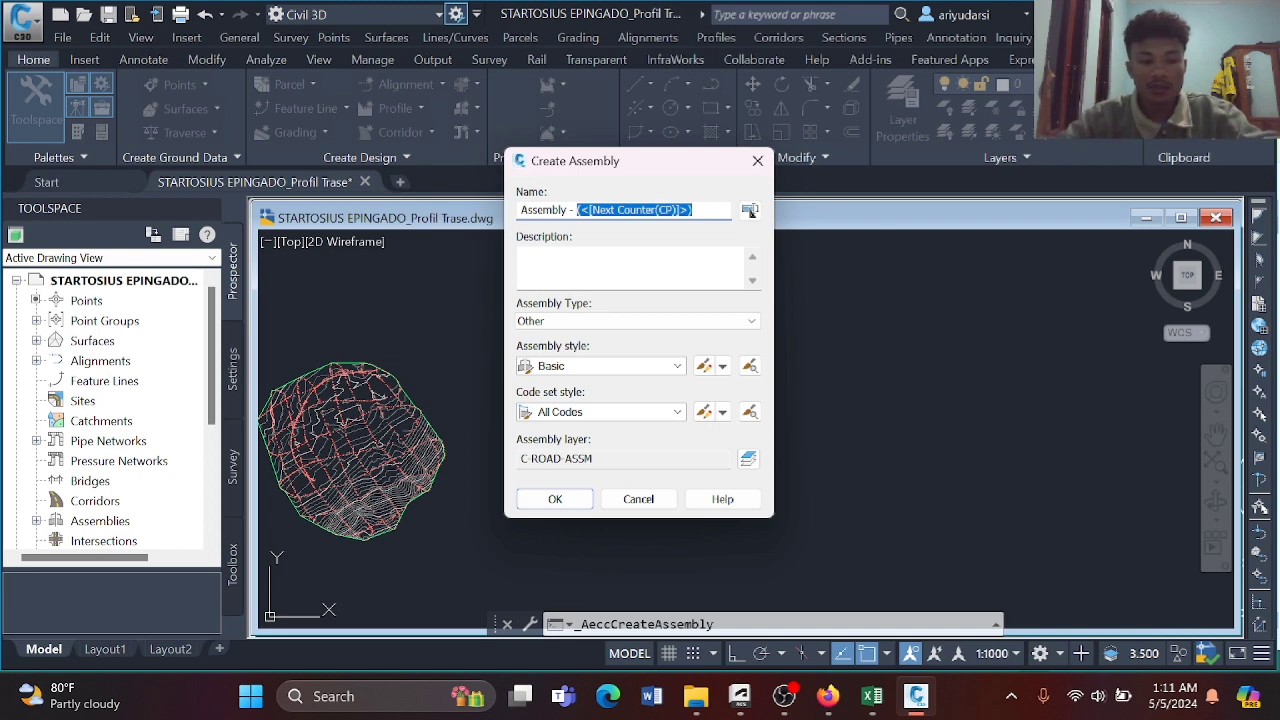
text(Pot m)
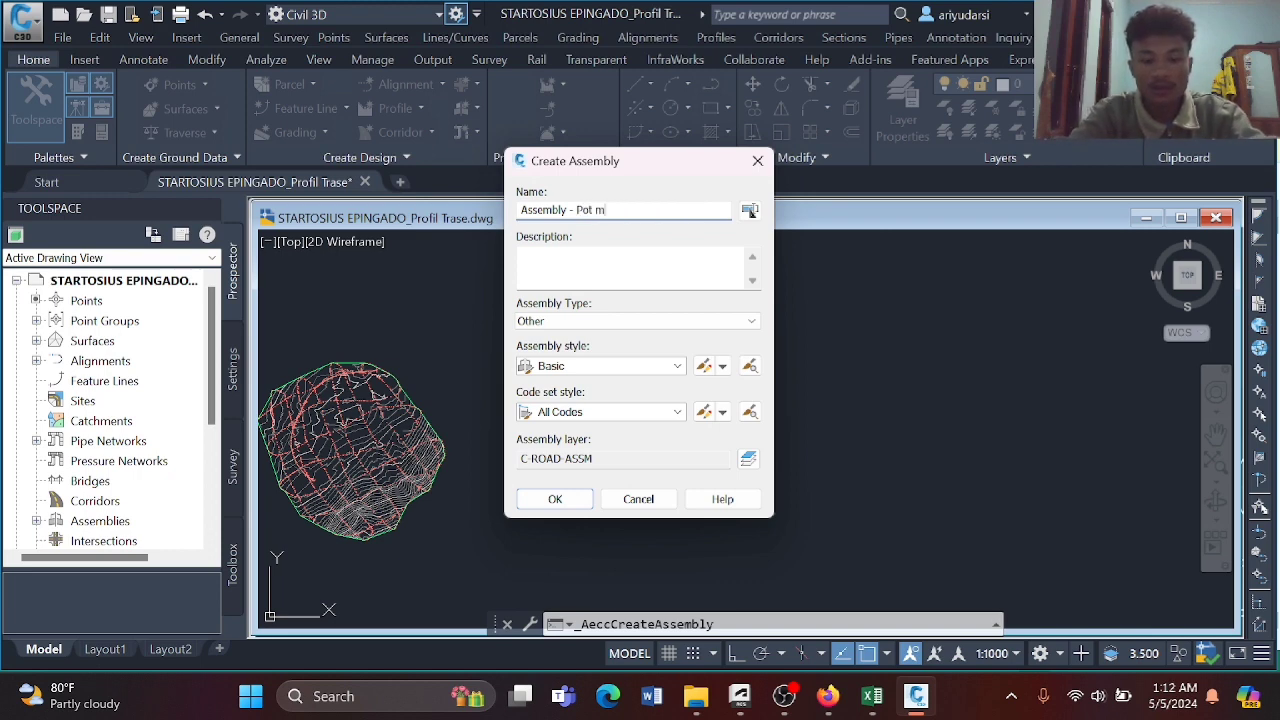
text(elintang 1)
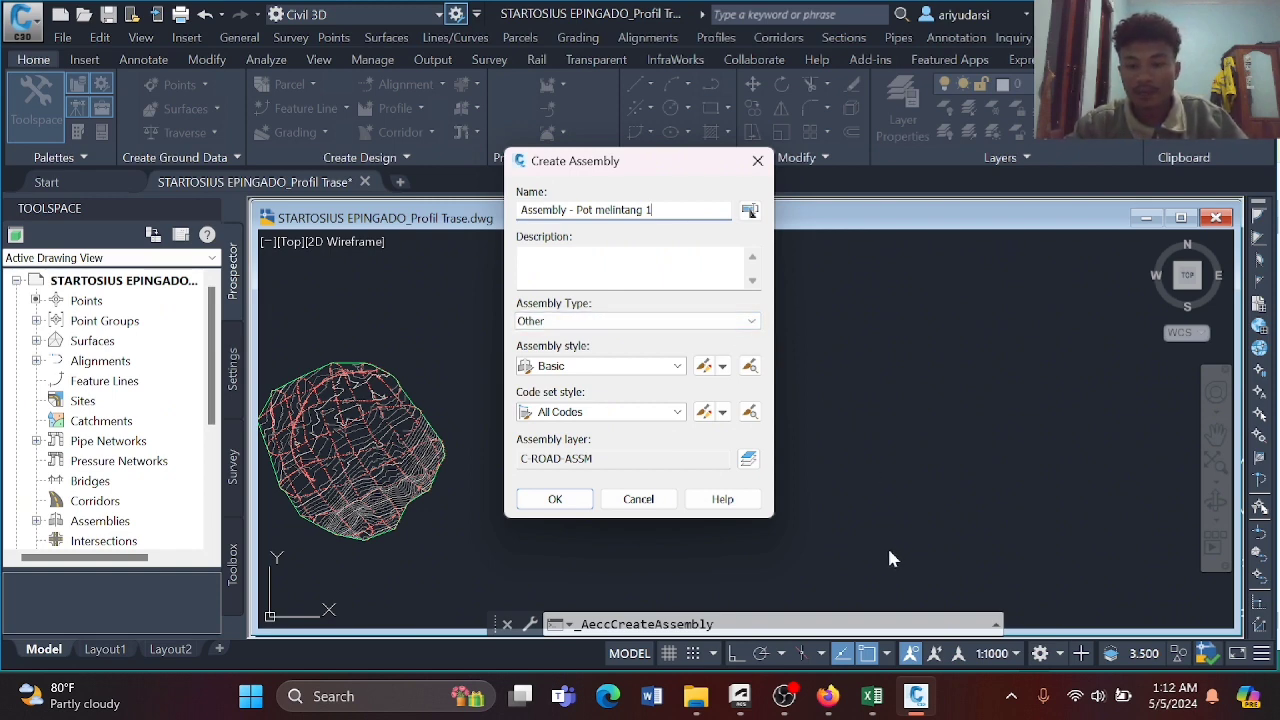
Check the road configuration in the design criteria of the Perhitungan Geometrik Jalan workbook in Excel, and return to Civil 3D.
mouse_move(872, 696)
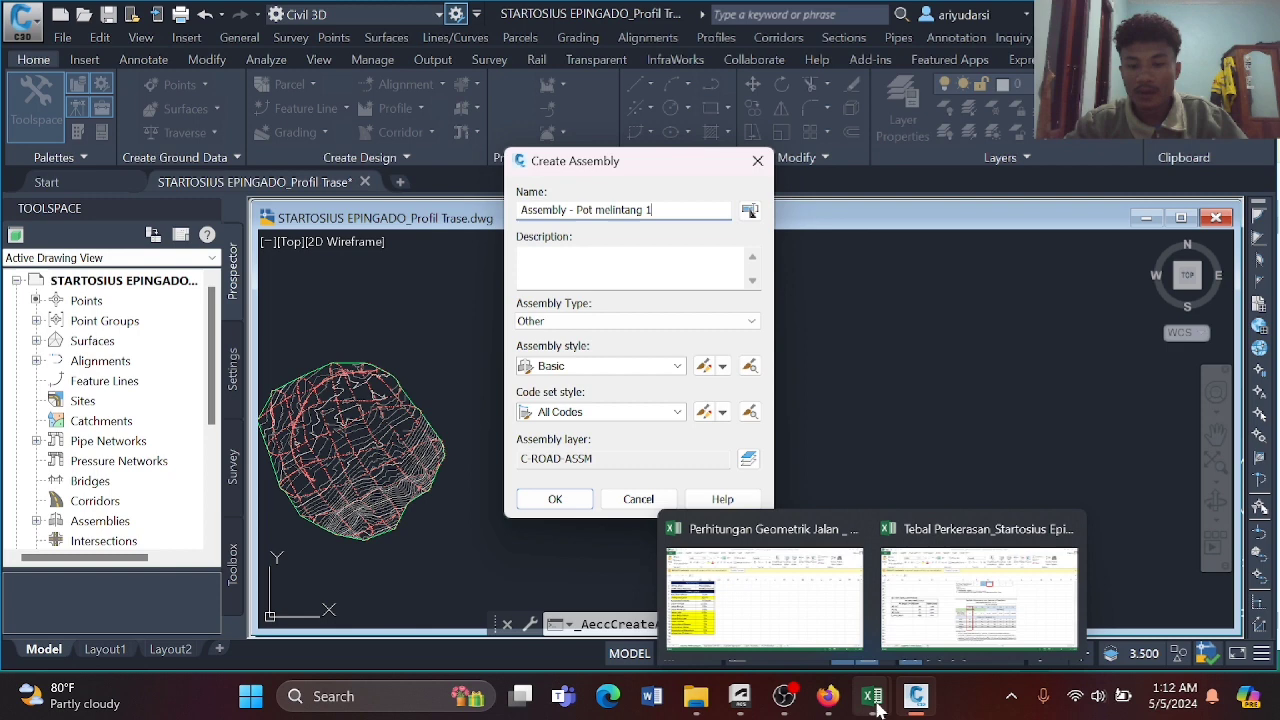
click(797, 623)
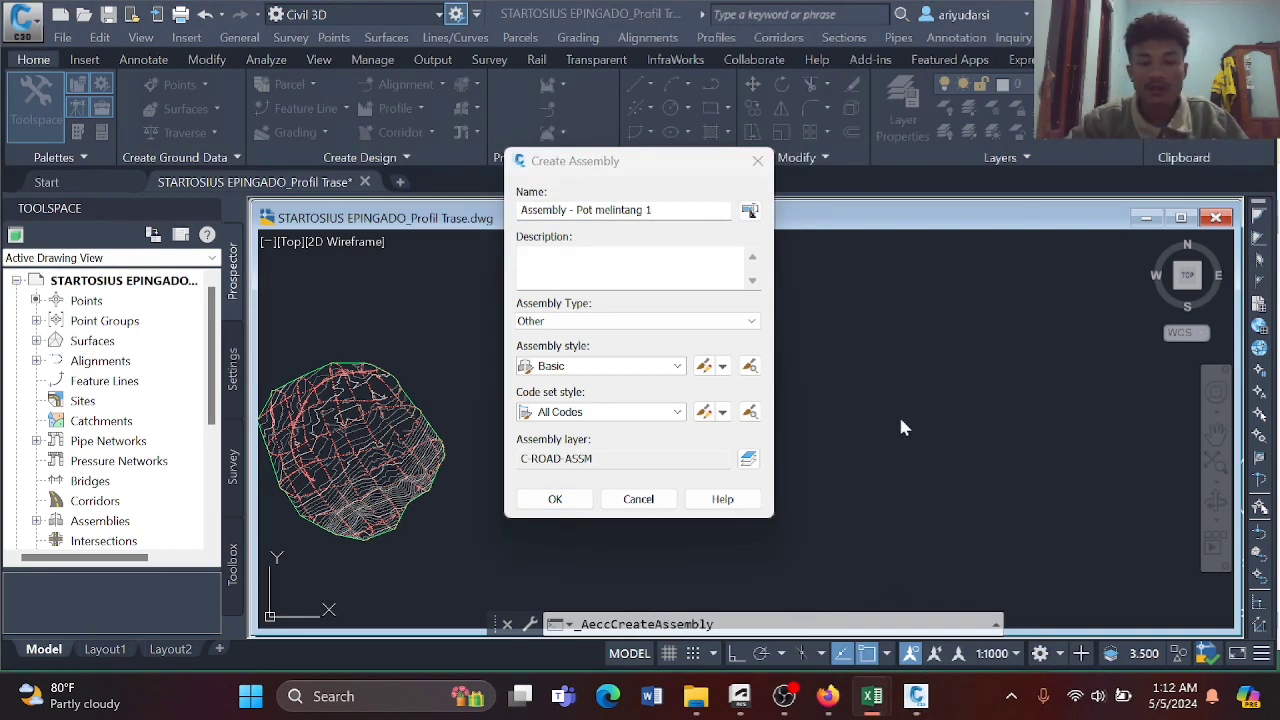
mouse_move(876, 690)
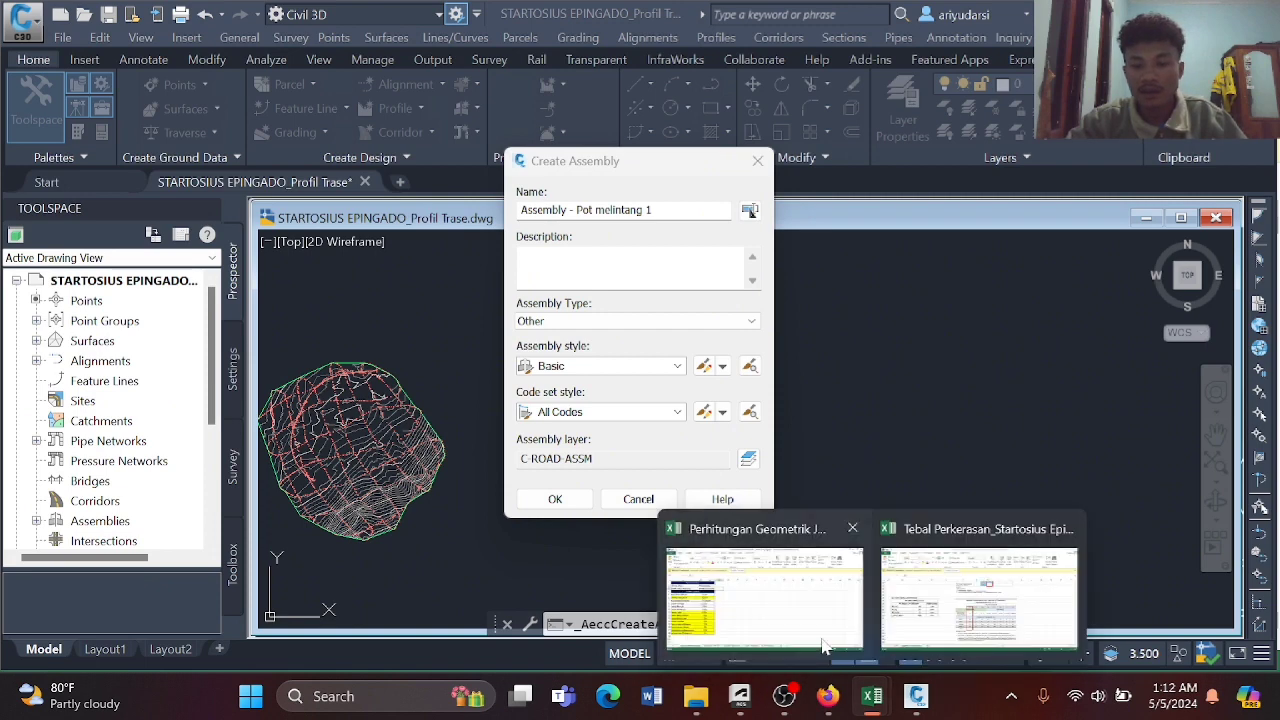
click(820, 570)
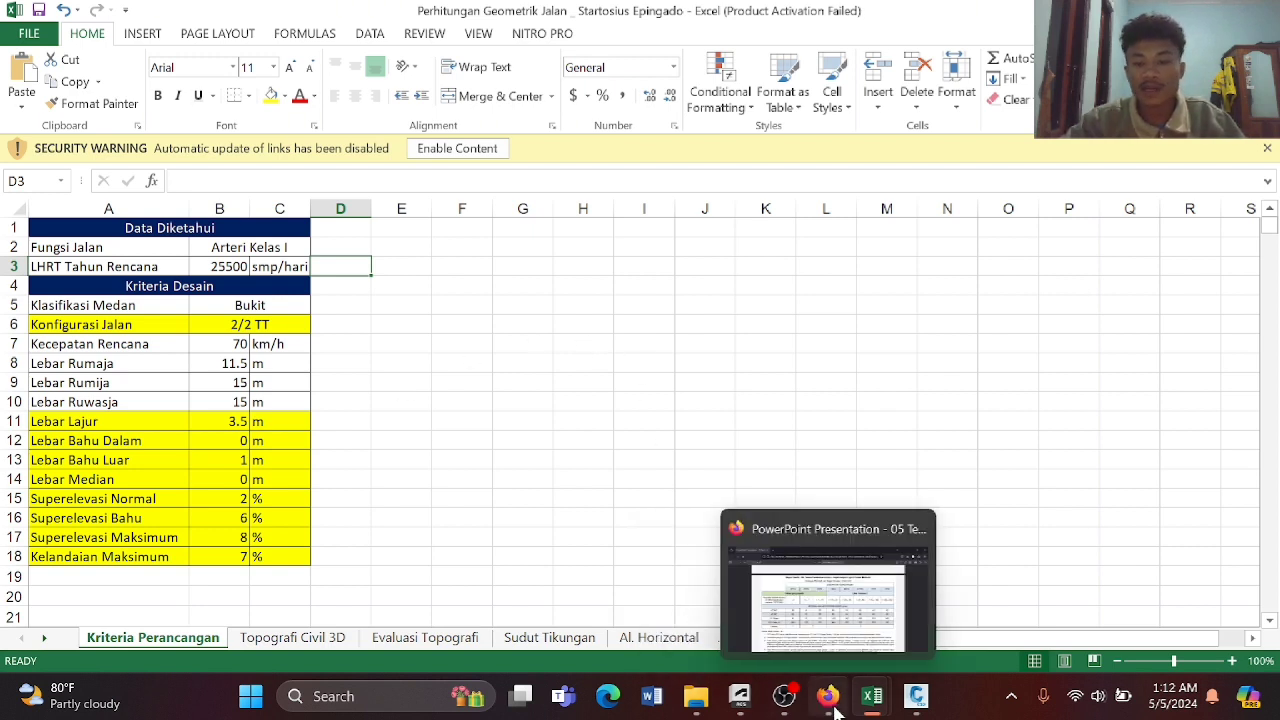
mouse_move(876, 697)
mouse_move(916, 696)
click(912, 640)
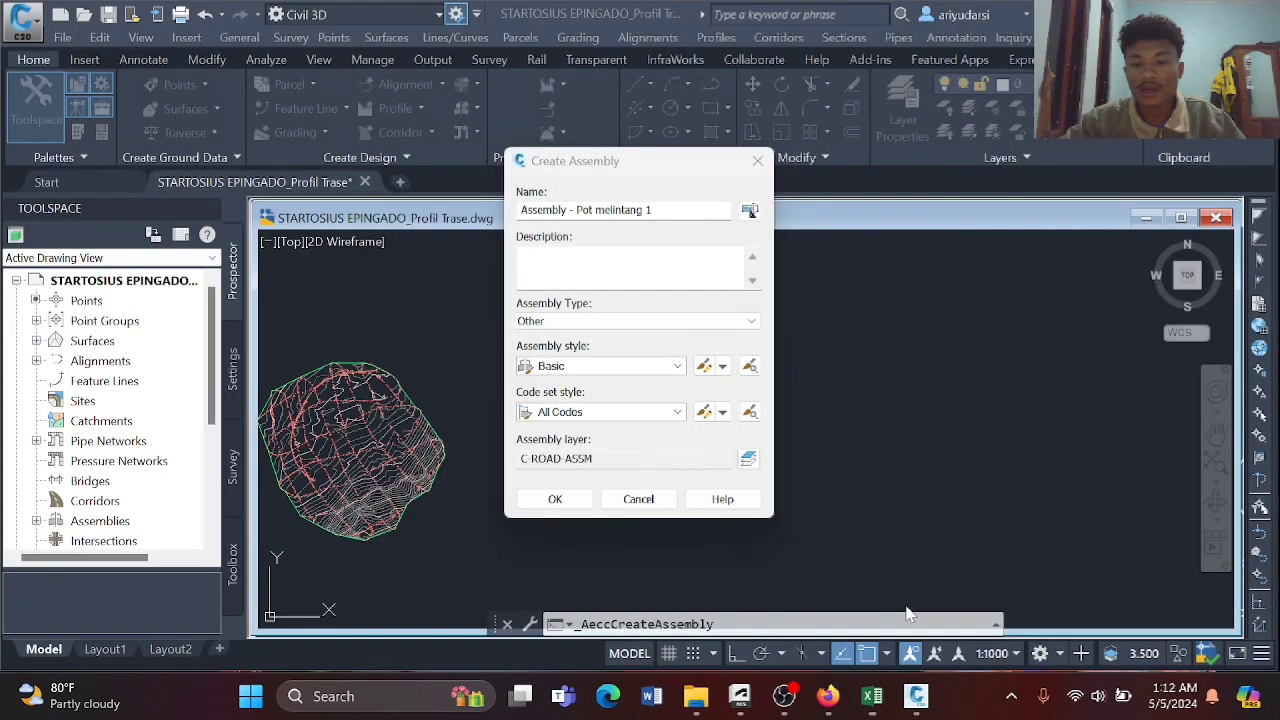
Set the assembly type to Undivided Crowned Road, keep the Basic assembly style and All Codes code set style, and accept the settings.
click(756, 321)
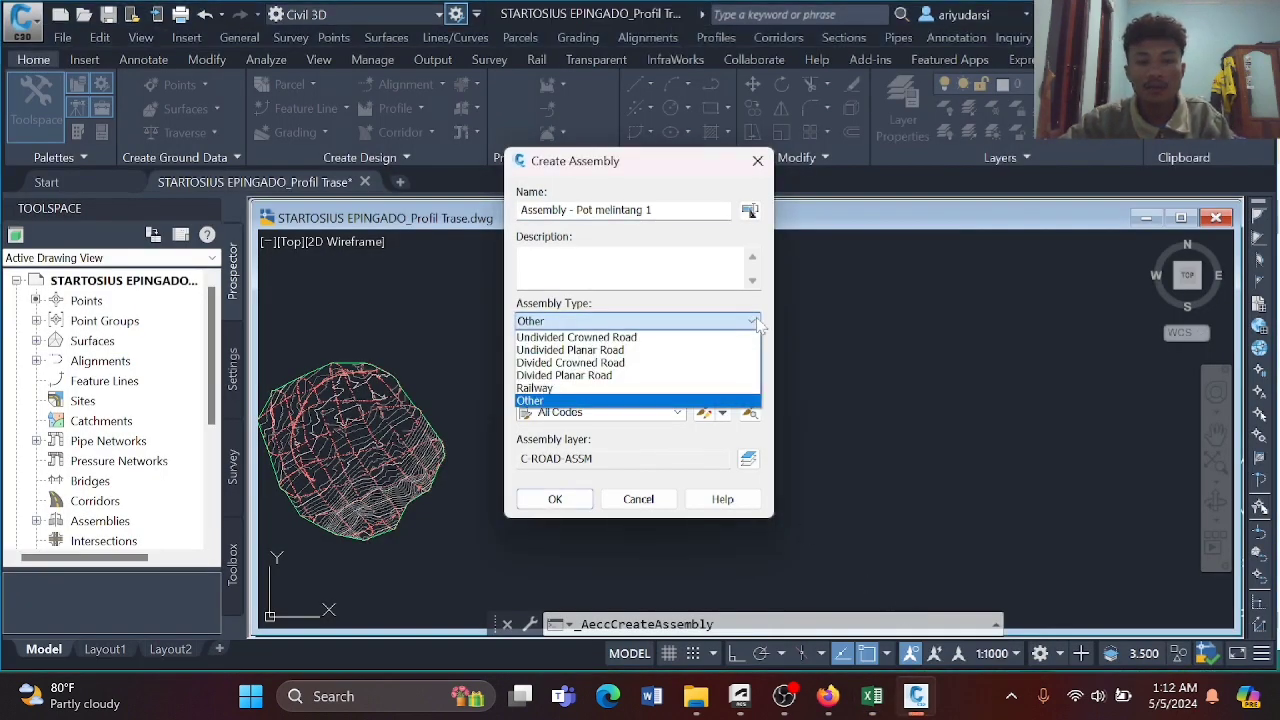
click(667, 339)
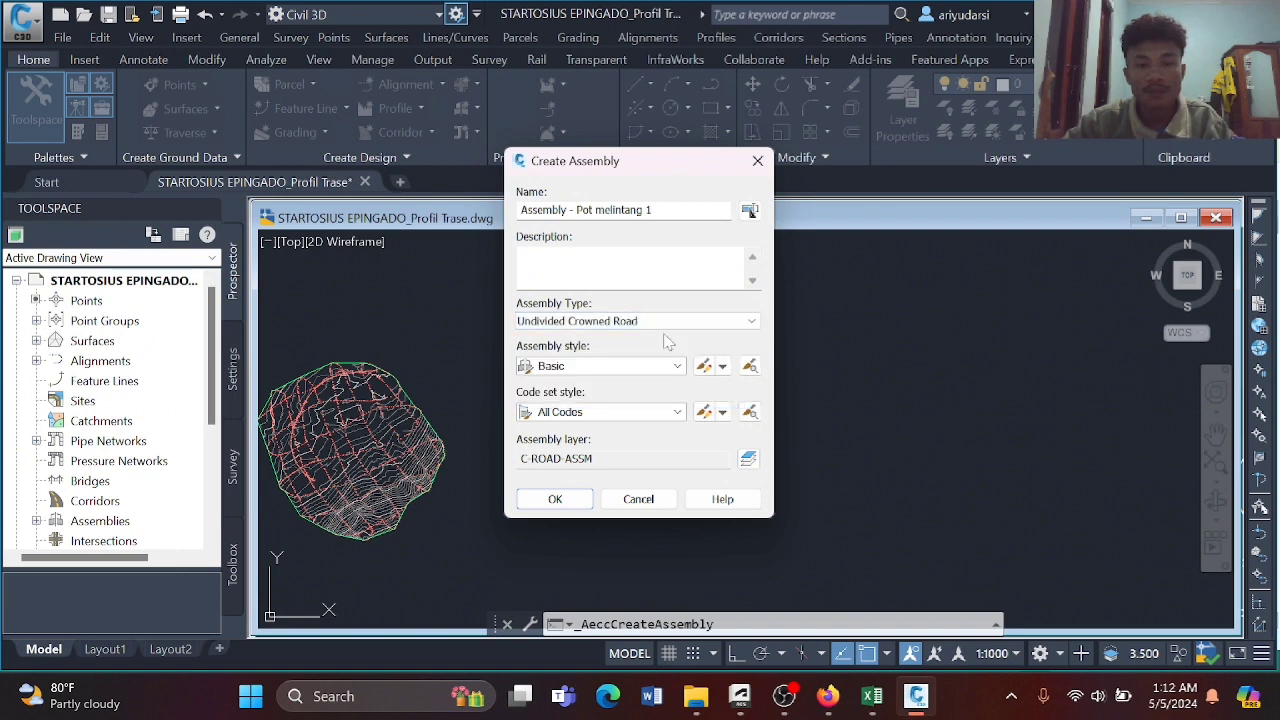
click(677, 412)
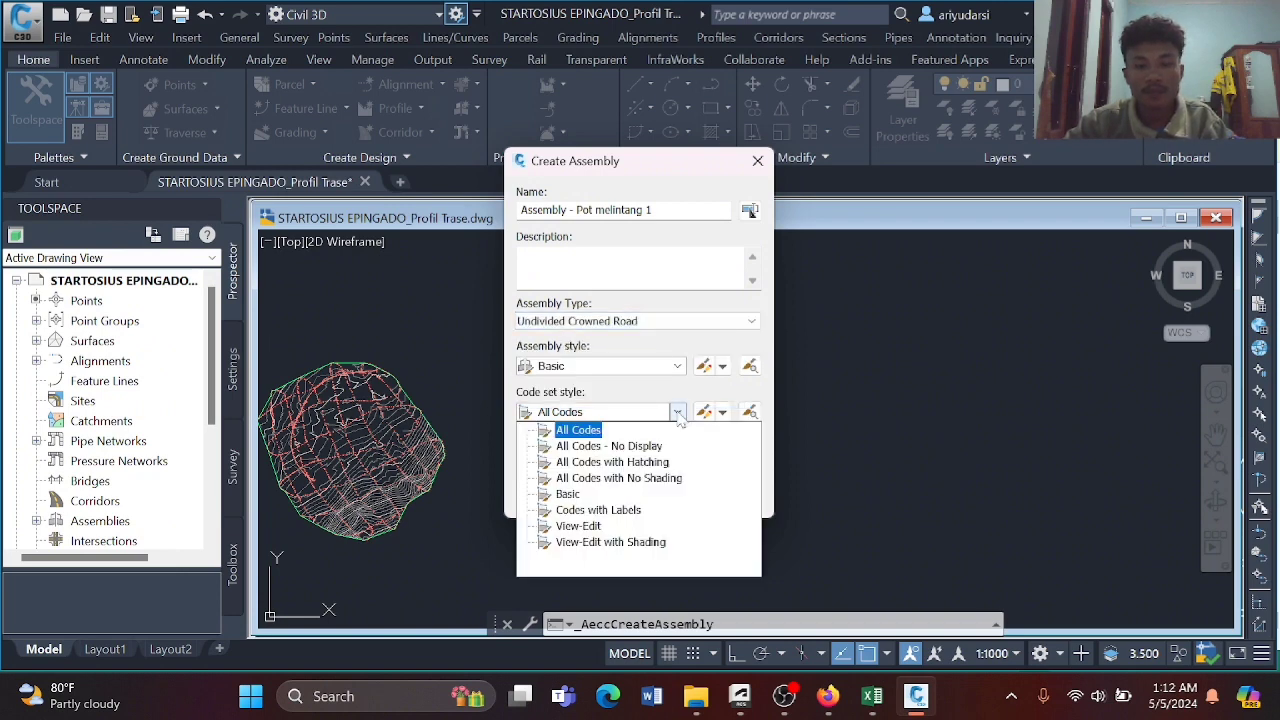
click(677, 412)
click(677, 366)
click(677, 366)
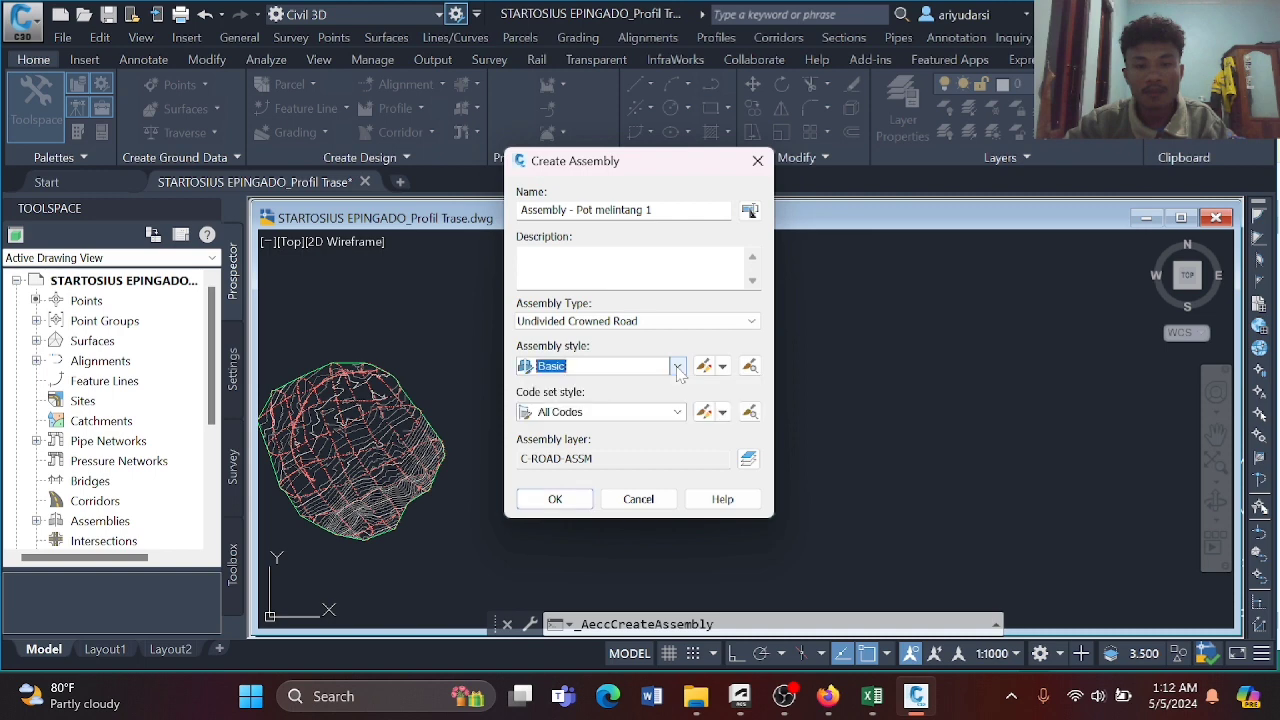
click(570, 497)
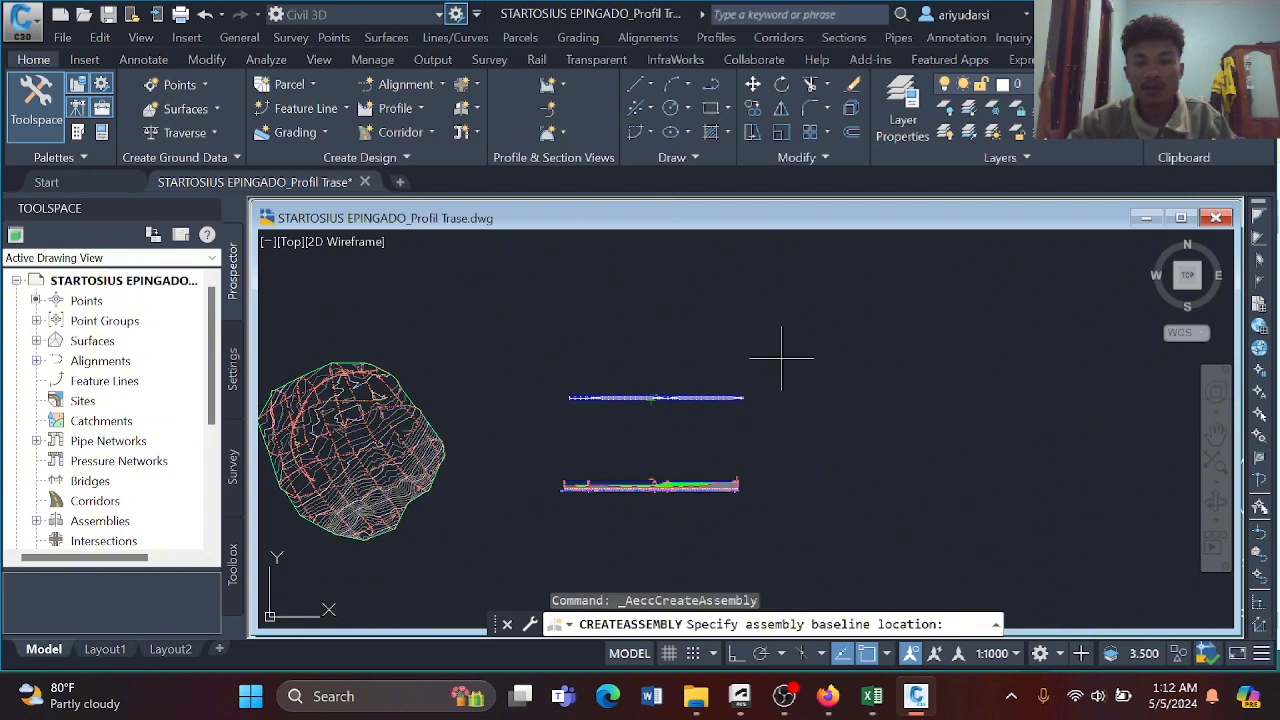
Place the assembly baseline in the empty area above the right end of the profile views.
middle_drag(771, 354, 675, 417)
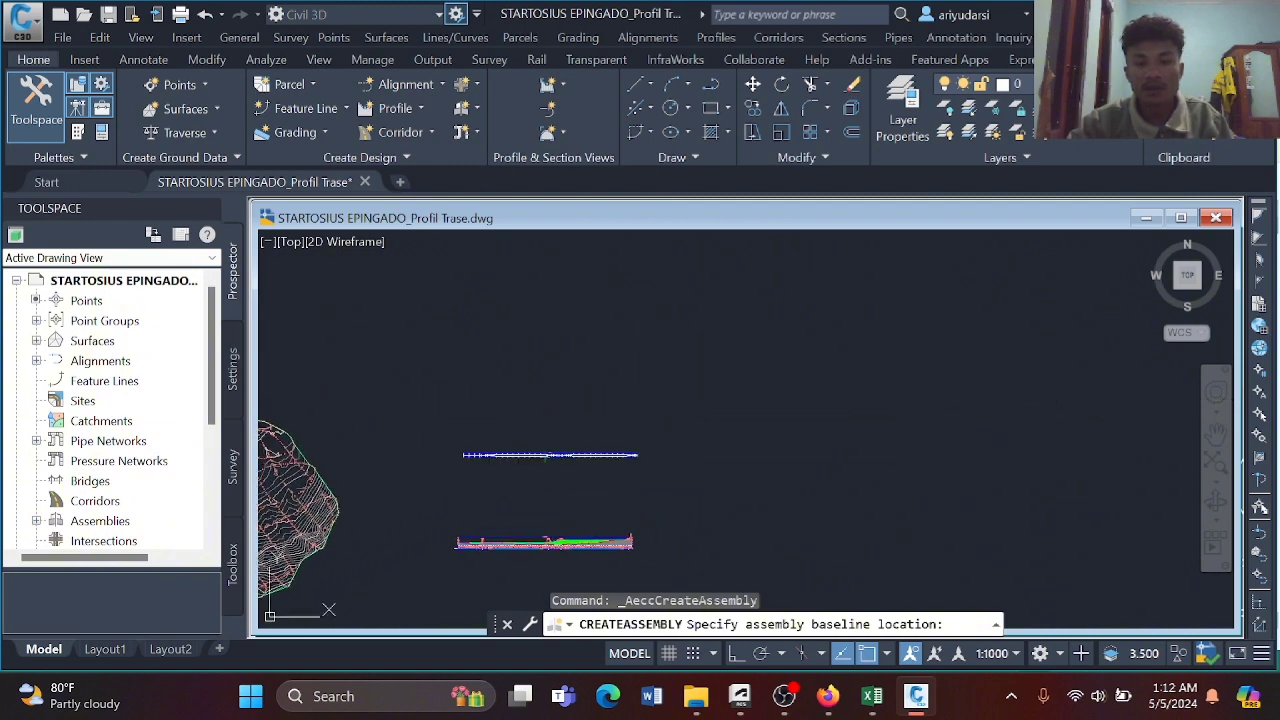
click(651, 349)
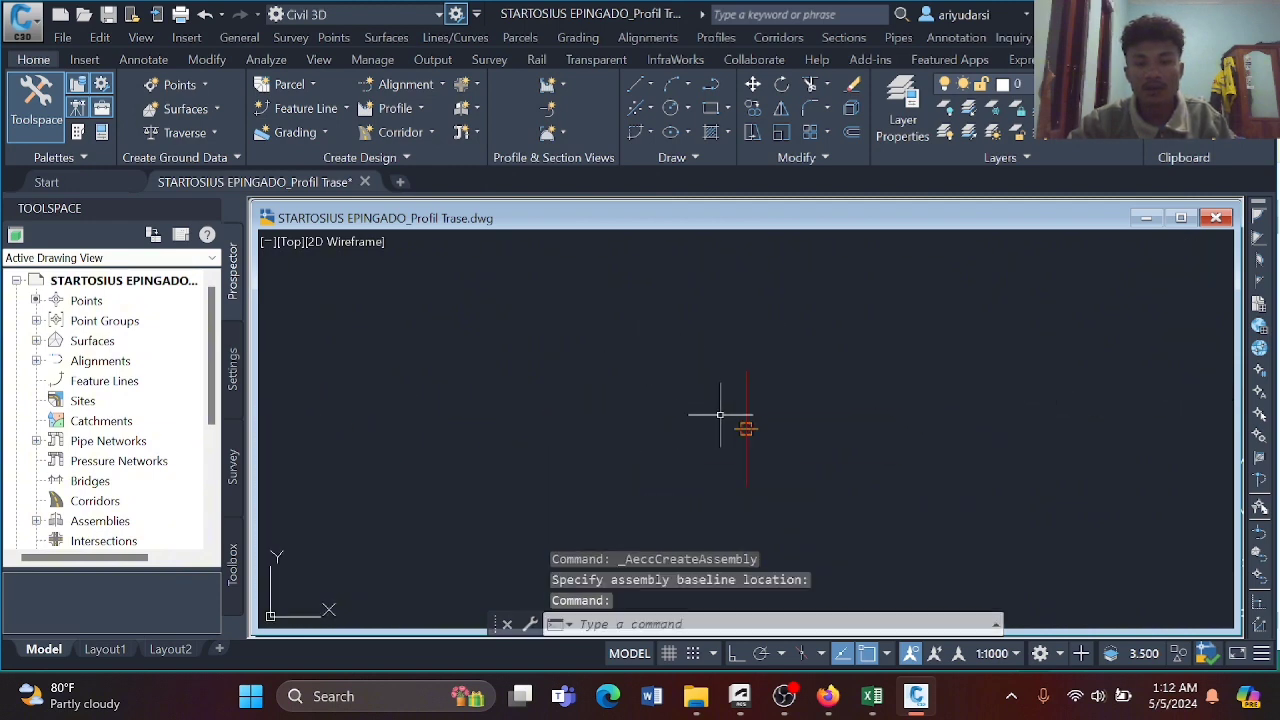
scroll(714, 423, up, 4)
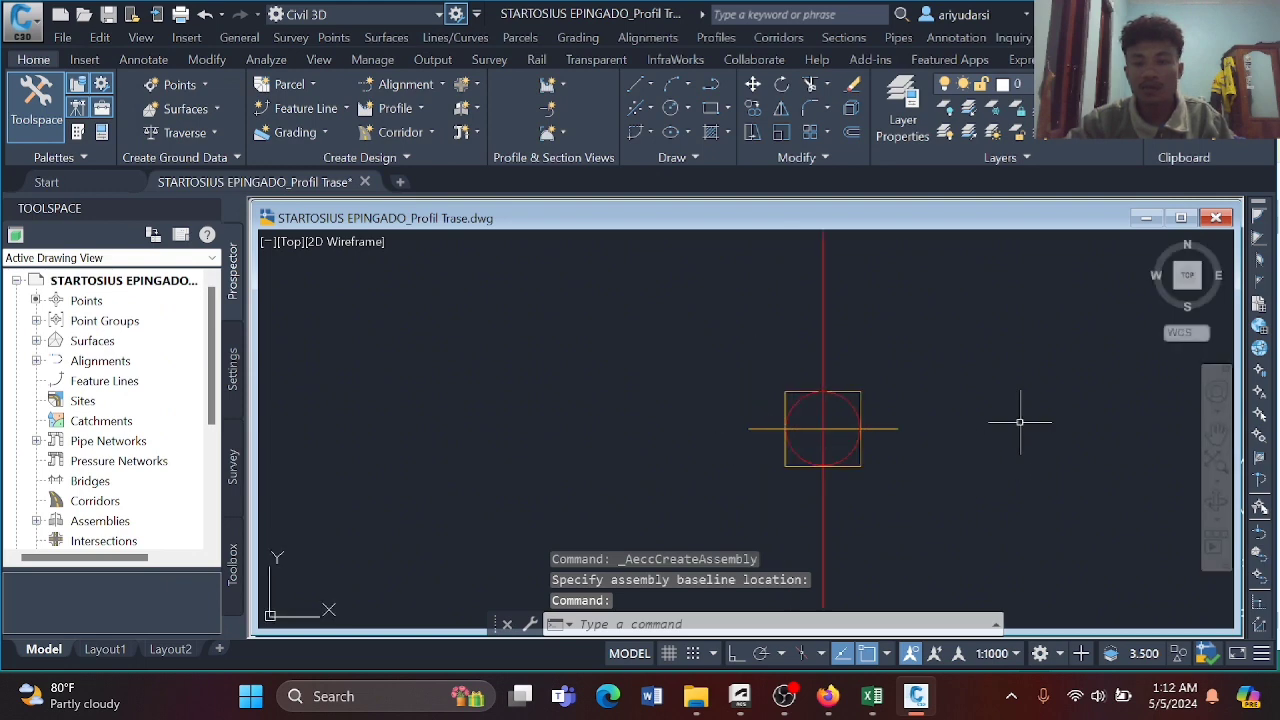
middle_drag(1020, 420, 893, 444)
scroll(720, 437, up, 4)
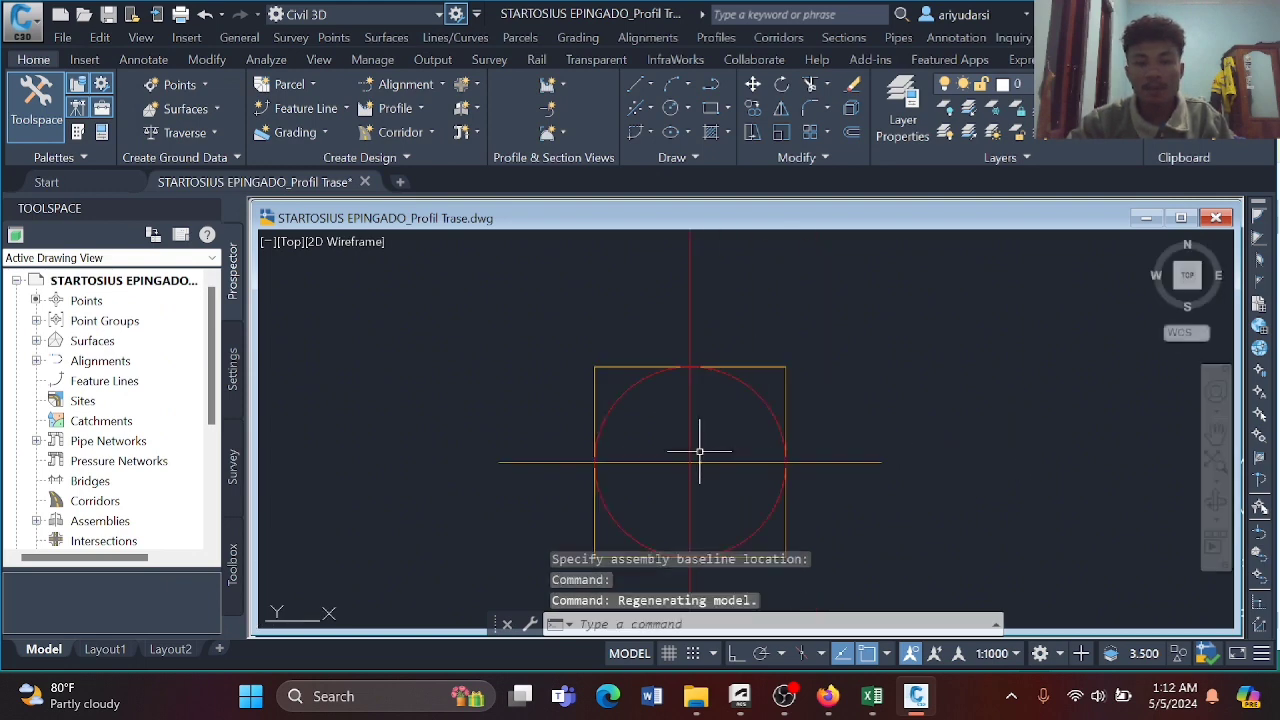
mouse_move(694, 449)
middle_down()
mouse_move(691, 477)
mouse_move(708, 434)
middle_up()
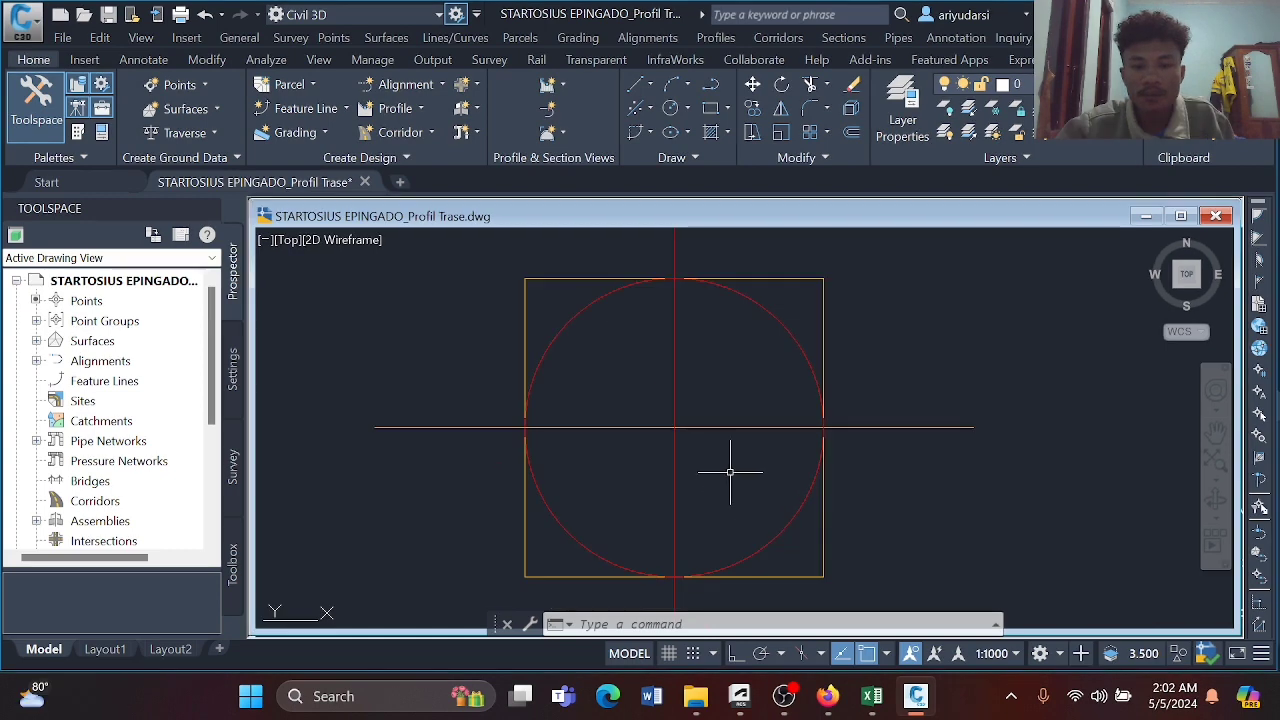
middle_drag(731, 466, 731, 474)
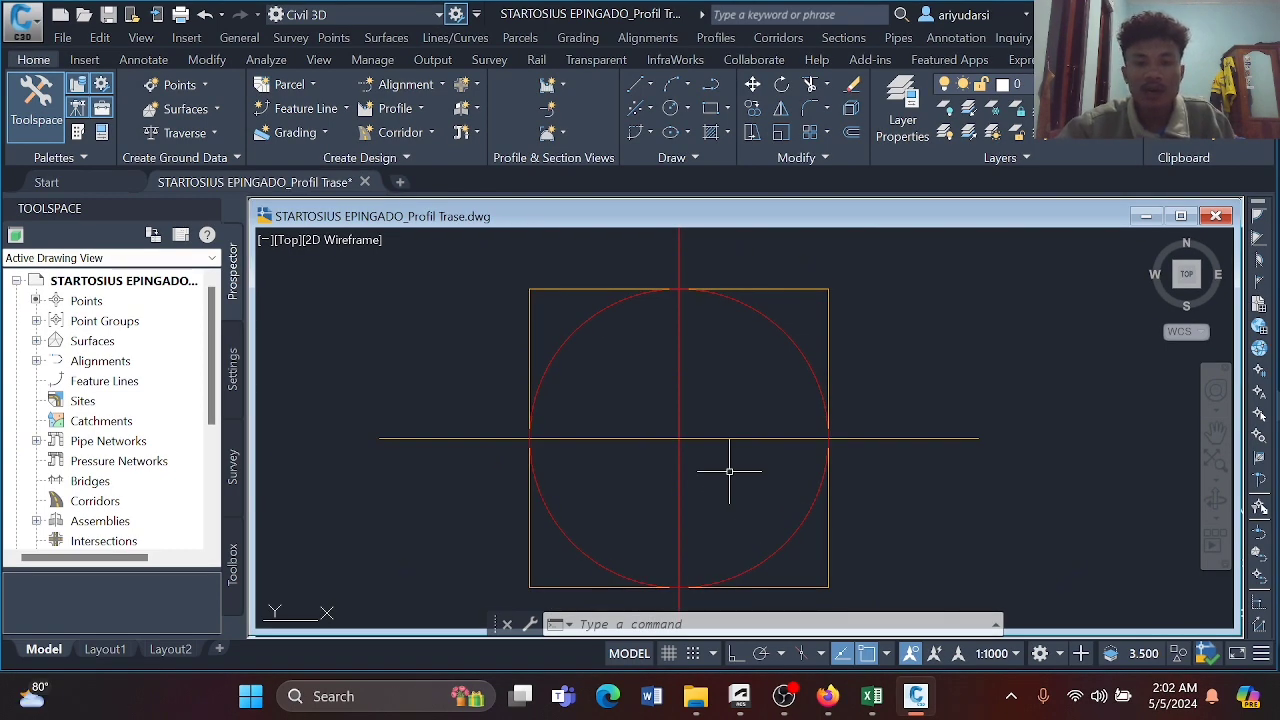
scroll(729, 471, down, 2)
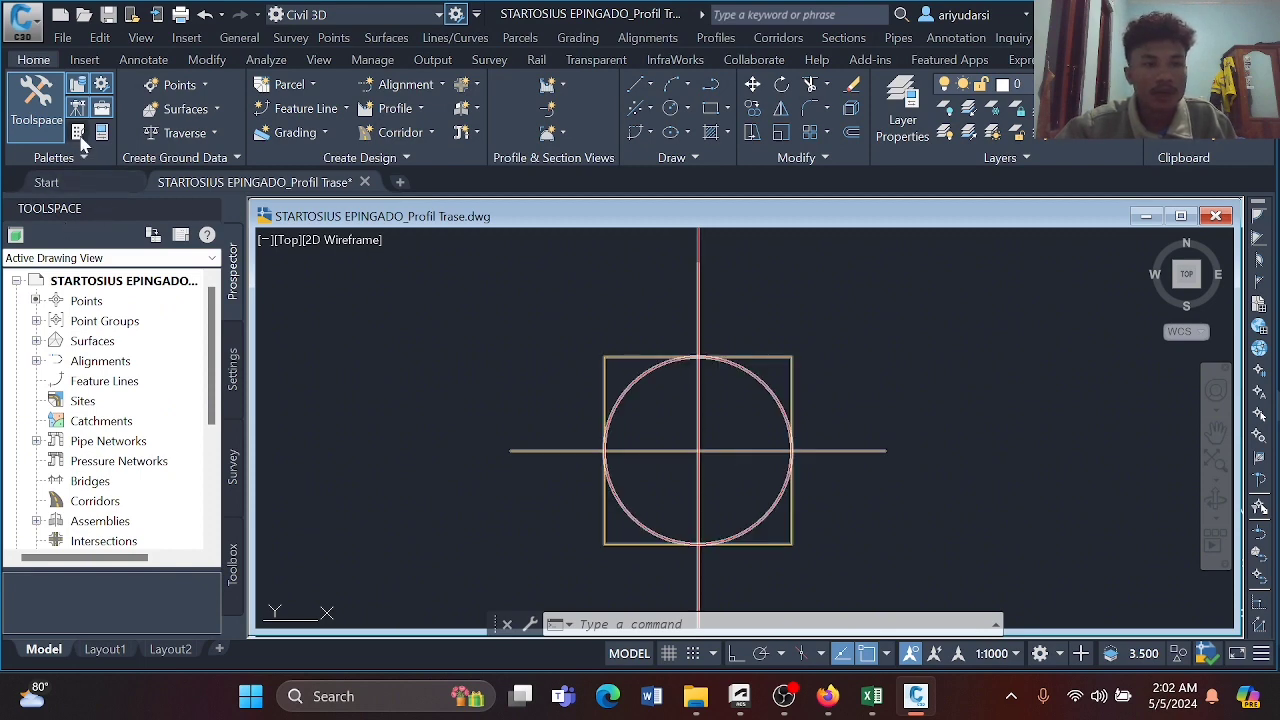
Start inserting the LaneSuperelevationAOR lane subassembly and set its side to Left.
click(79, 134)
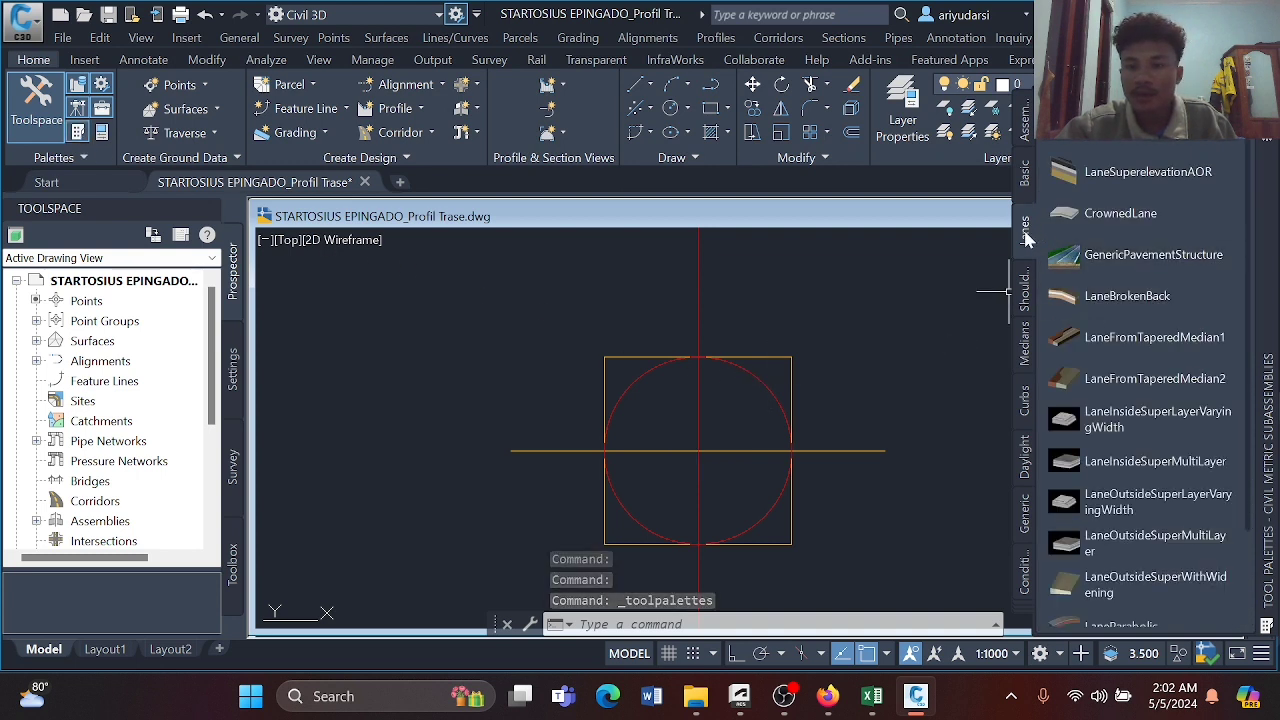
click(1104, 176)
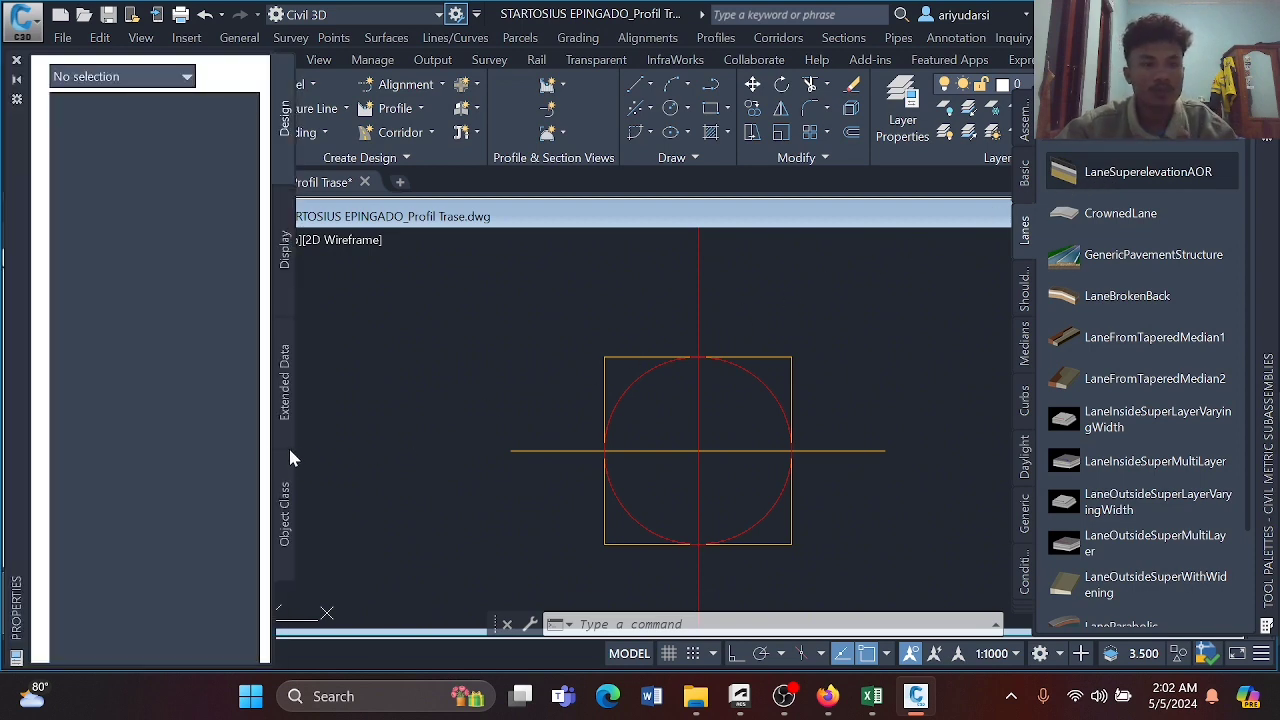
scroll(220, 456, down, 2)
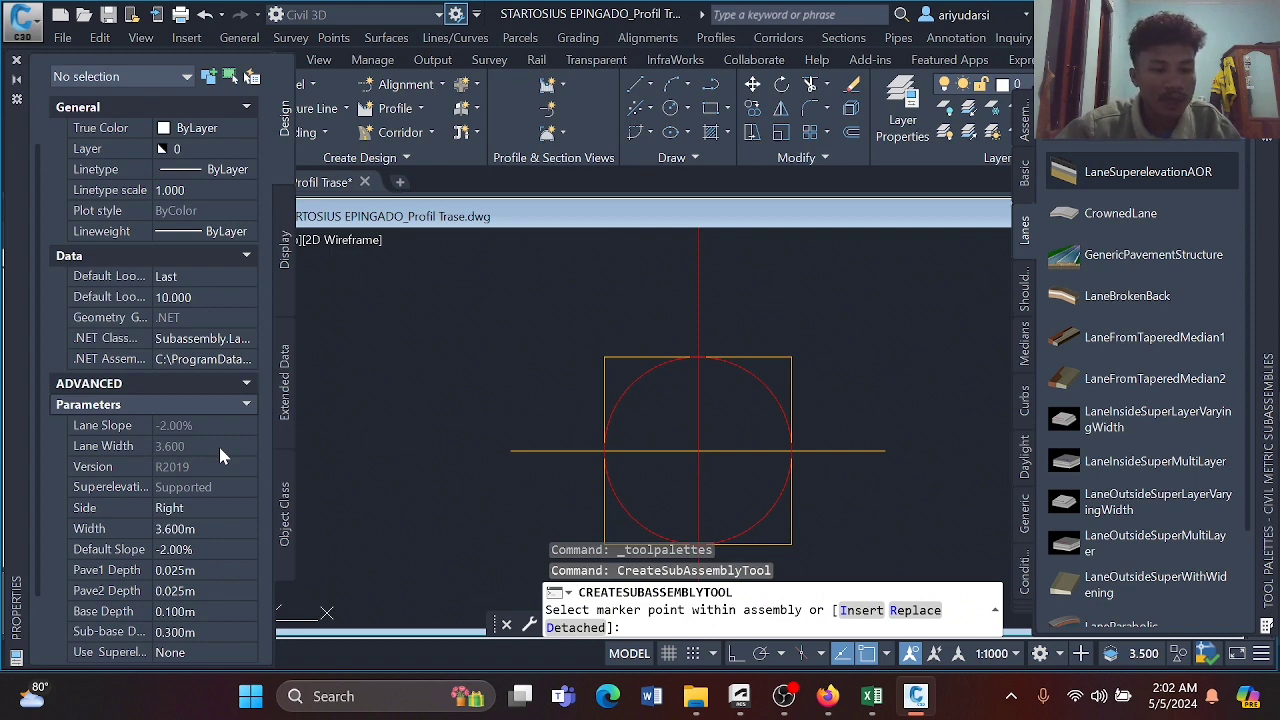
scroll(220, 456, down, 3)
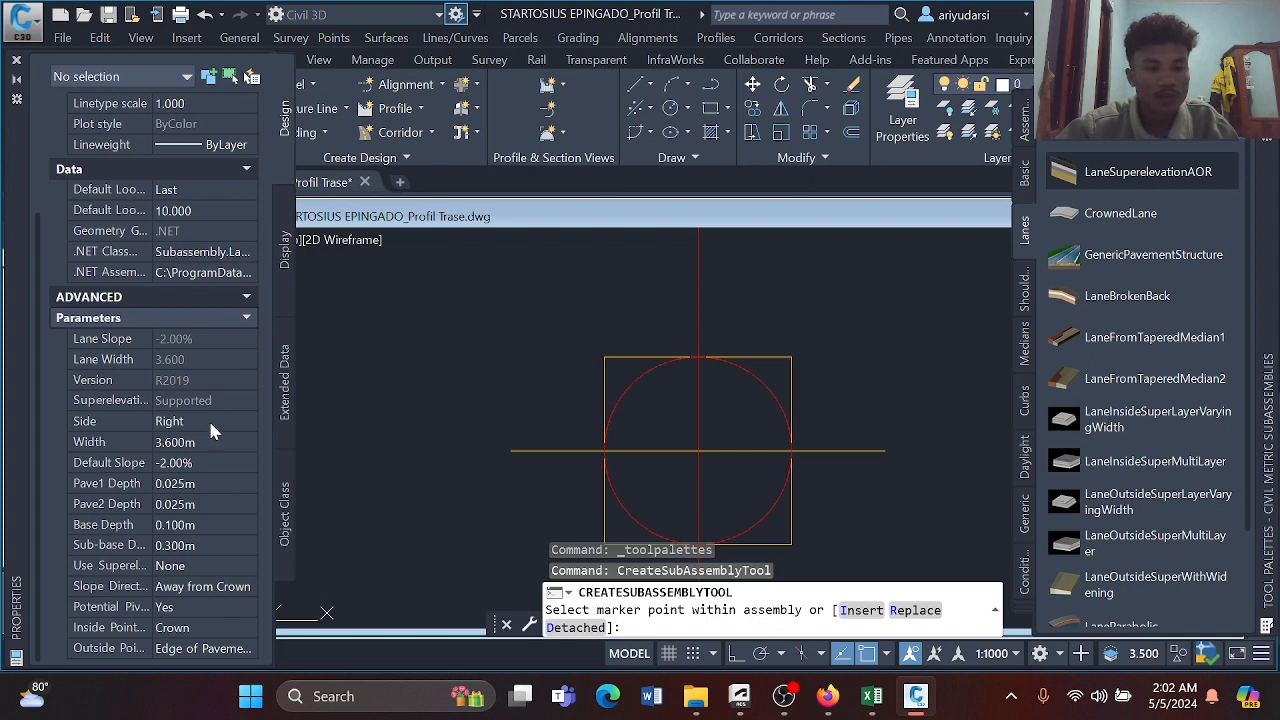
click(209, 418)
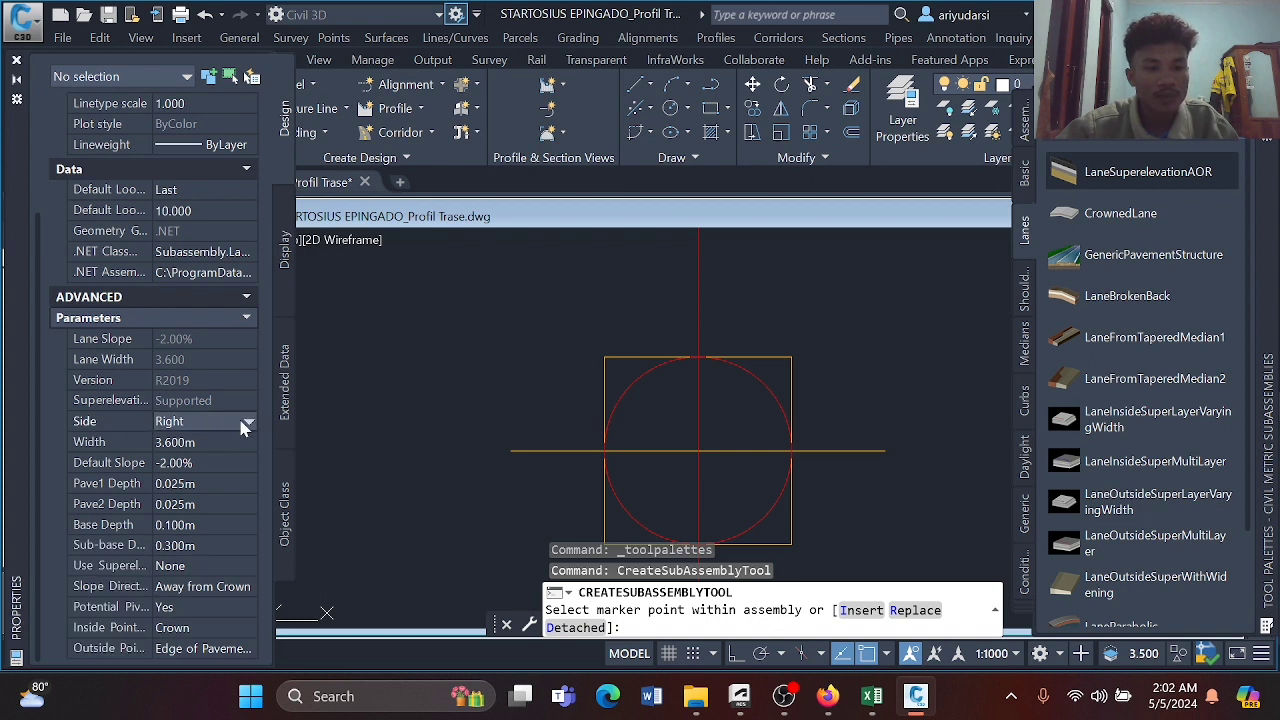
click(248, 424)
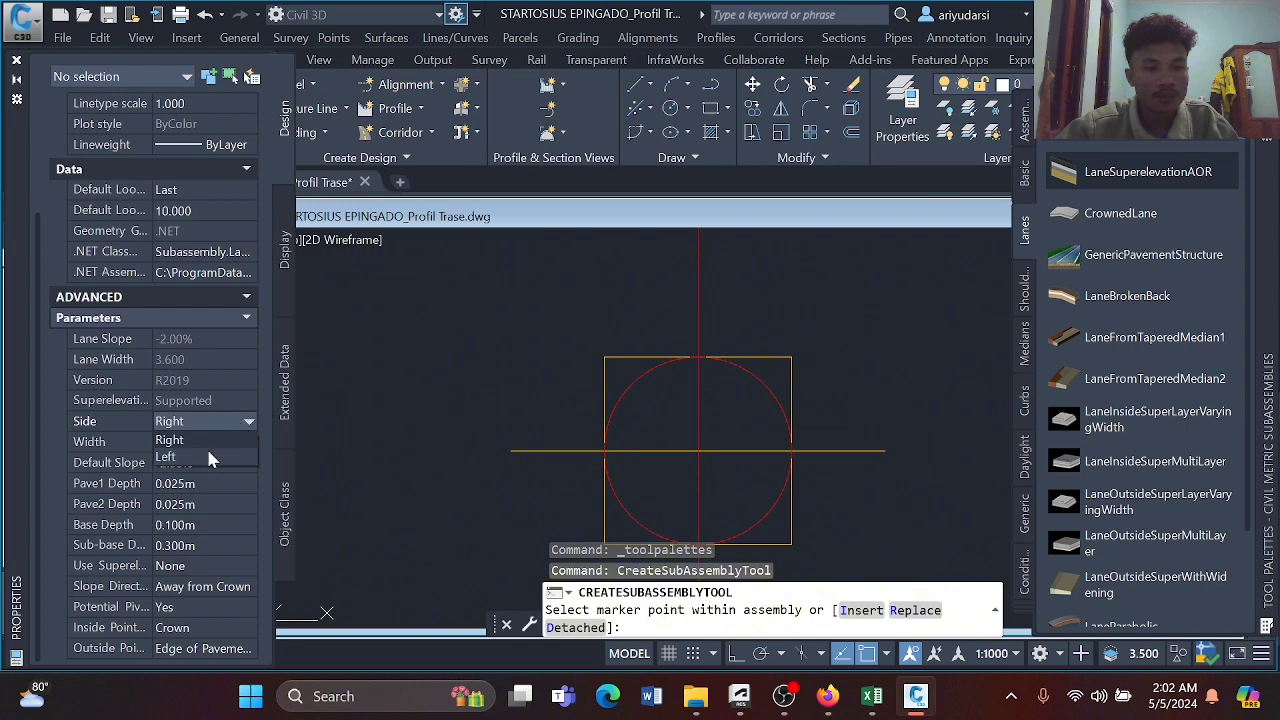
click(208, 456)
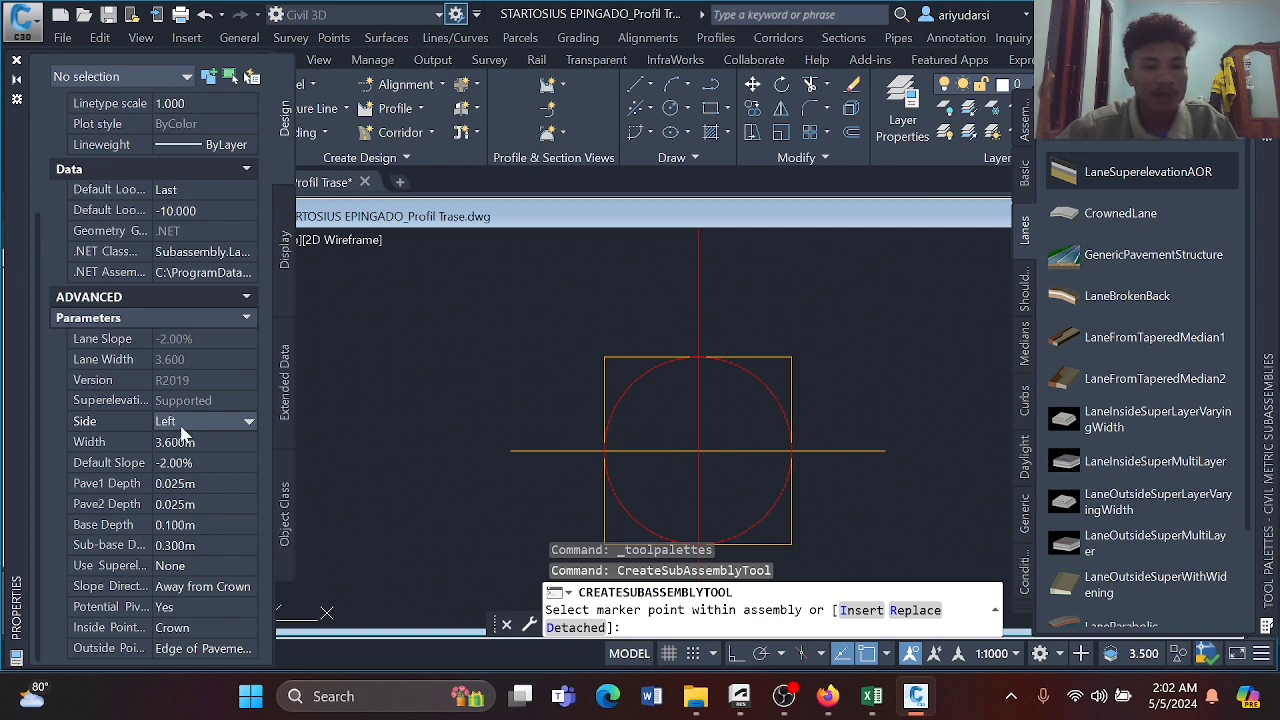
Look up the lane width (Lebar Lajur) in the Perhitungan Geometrik Jalan workbook in Excel and set the Civil 3D lane's width to 3.5 m.
click(178, 441)
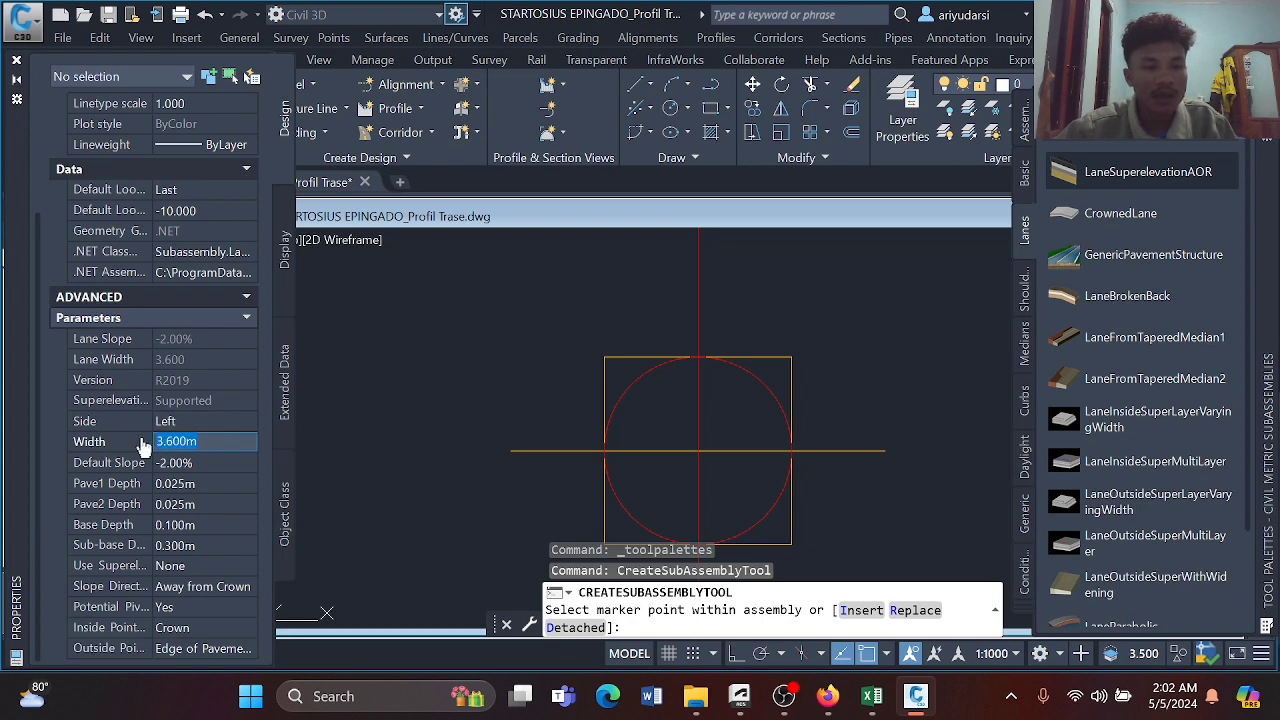
mouse_move(872, 695)
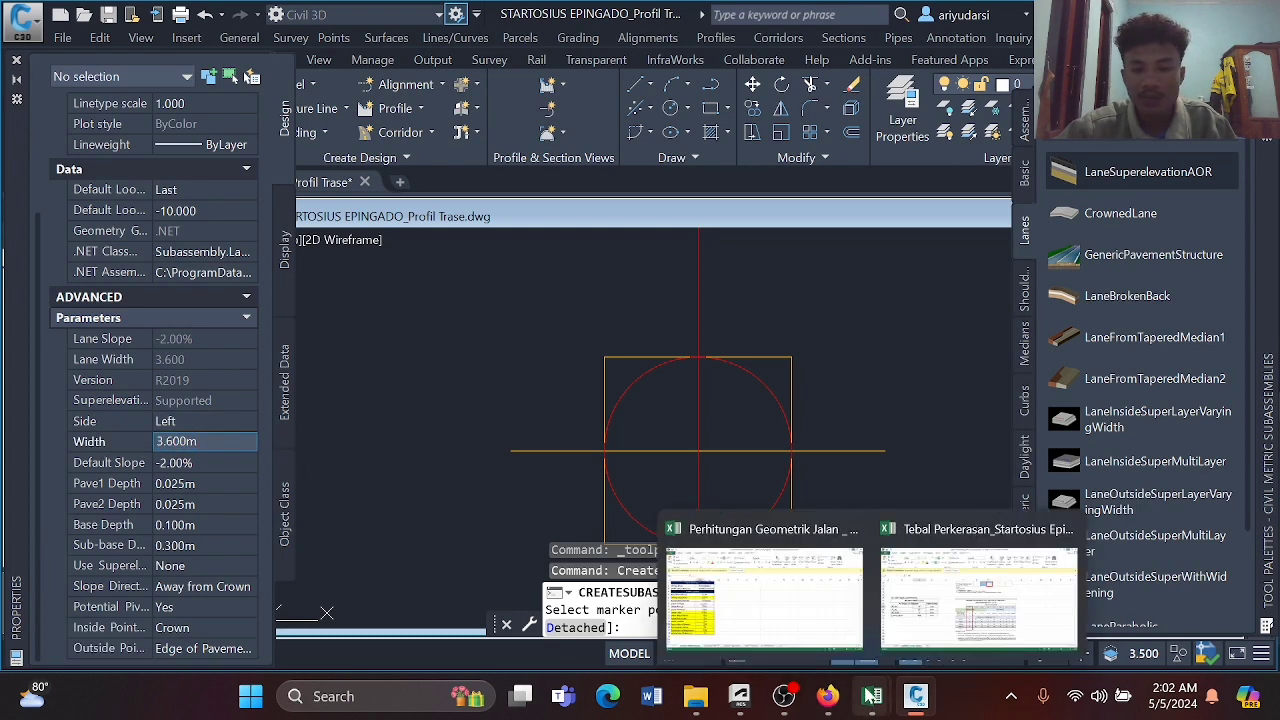
click(810, 636)
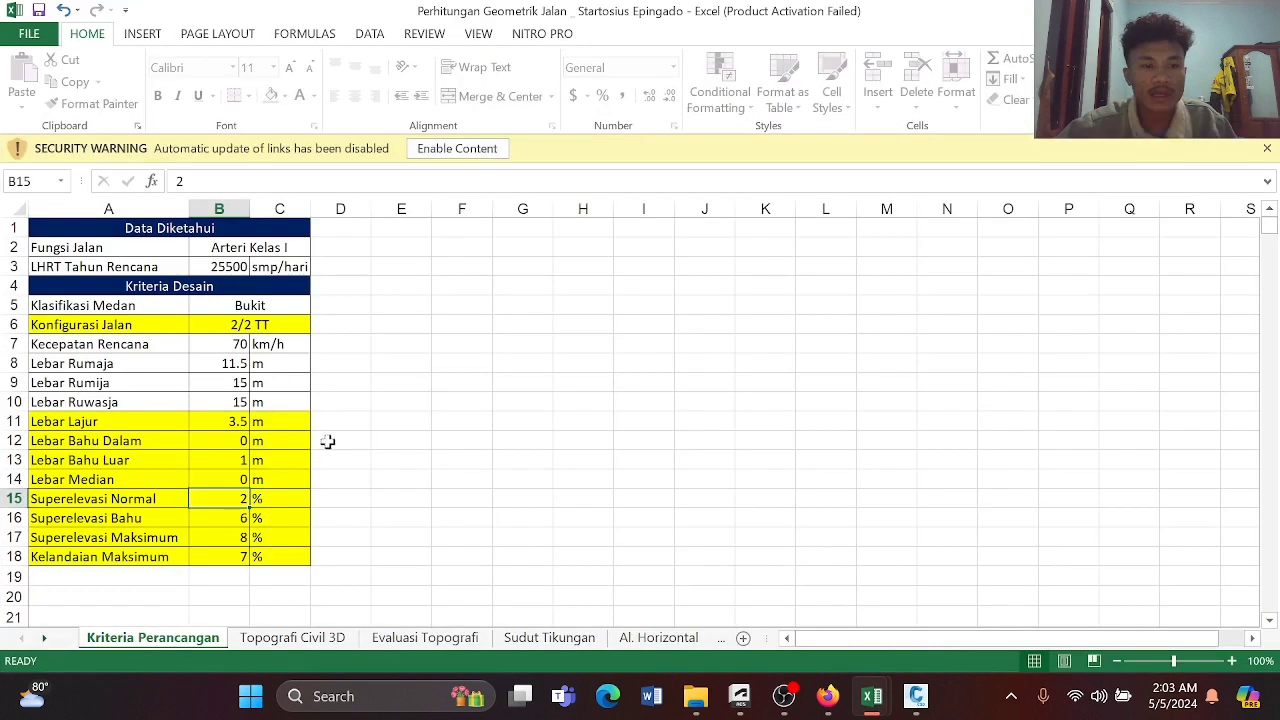
click(228, 420)
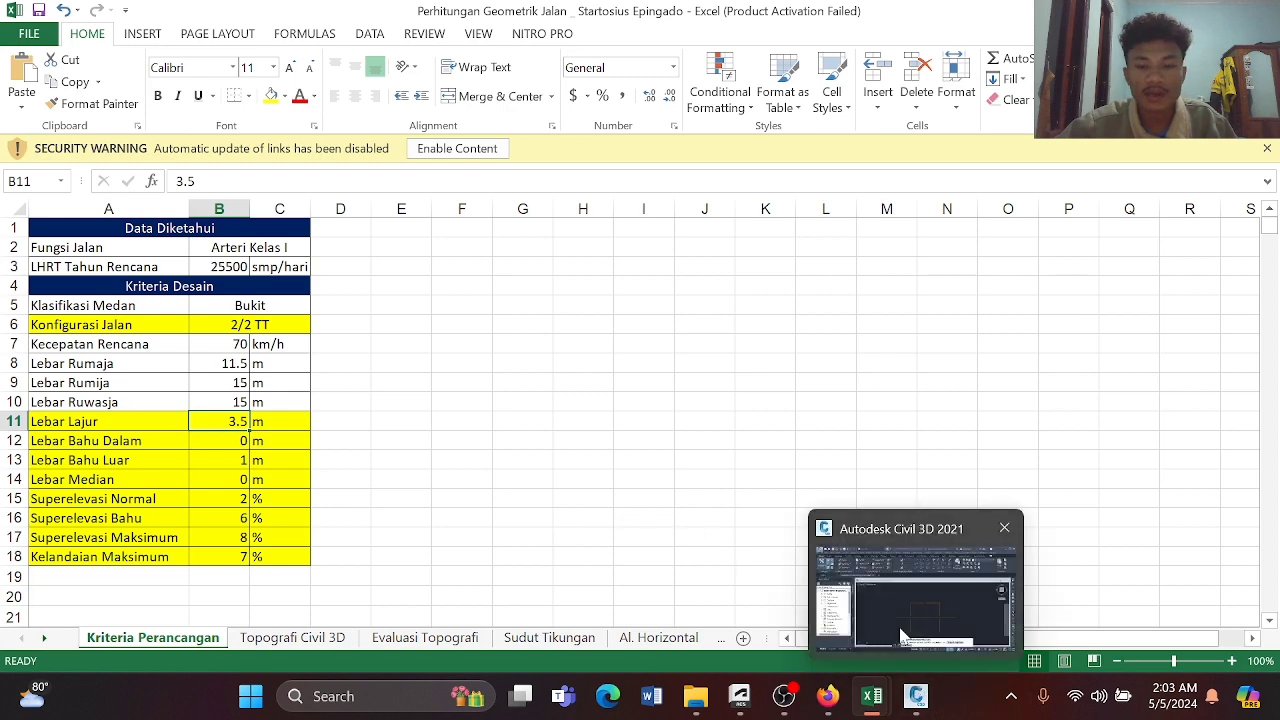
click(915, 694)
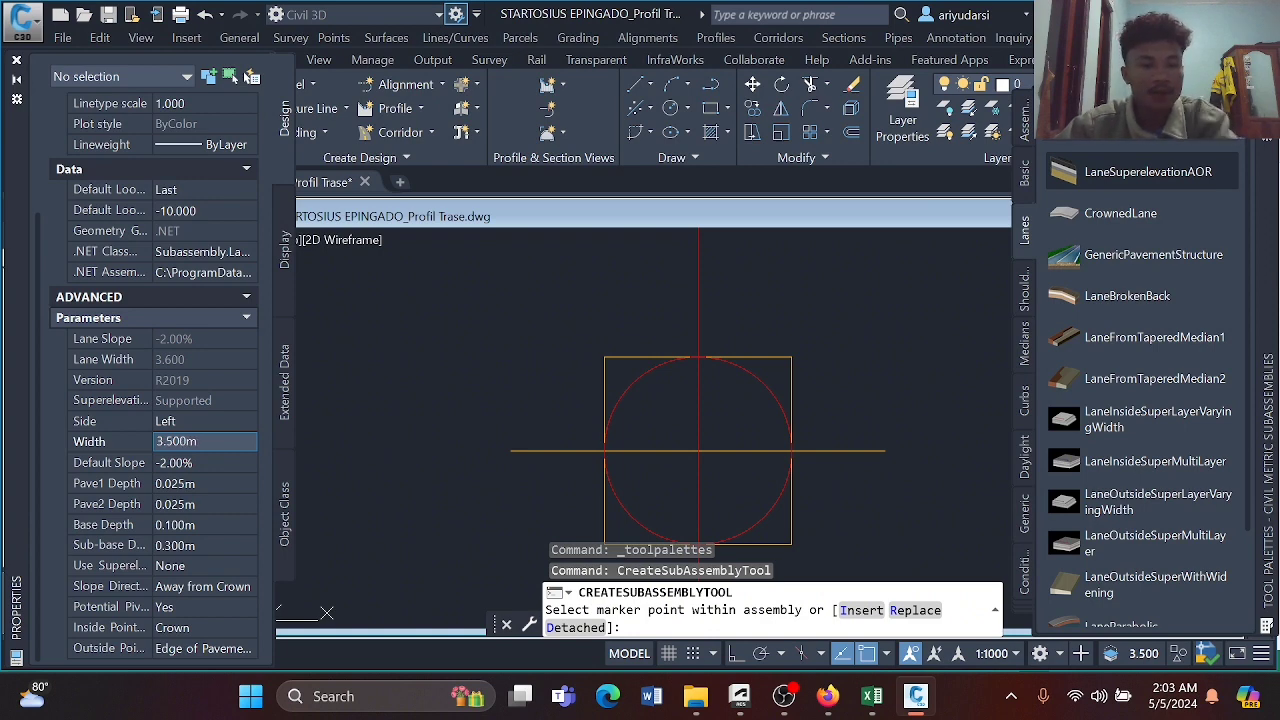
Compare the lane's default slope with the Superelevasi Normal value in the Perhitungan Geometrik Jalan workbook in Excel, and return to Civil 3D.
click(175, 465)
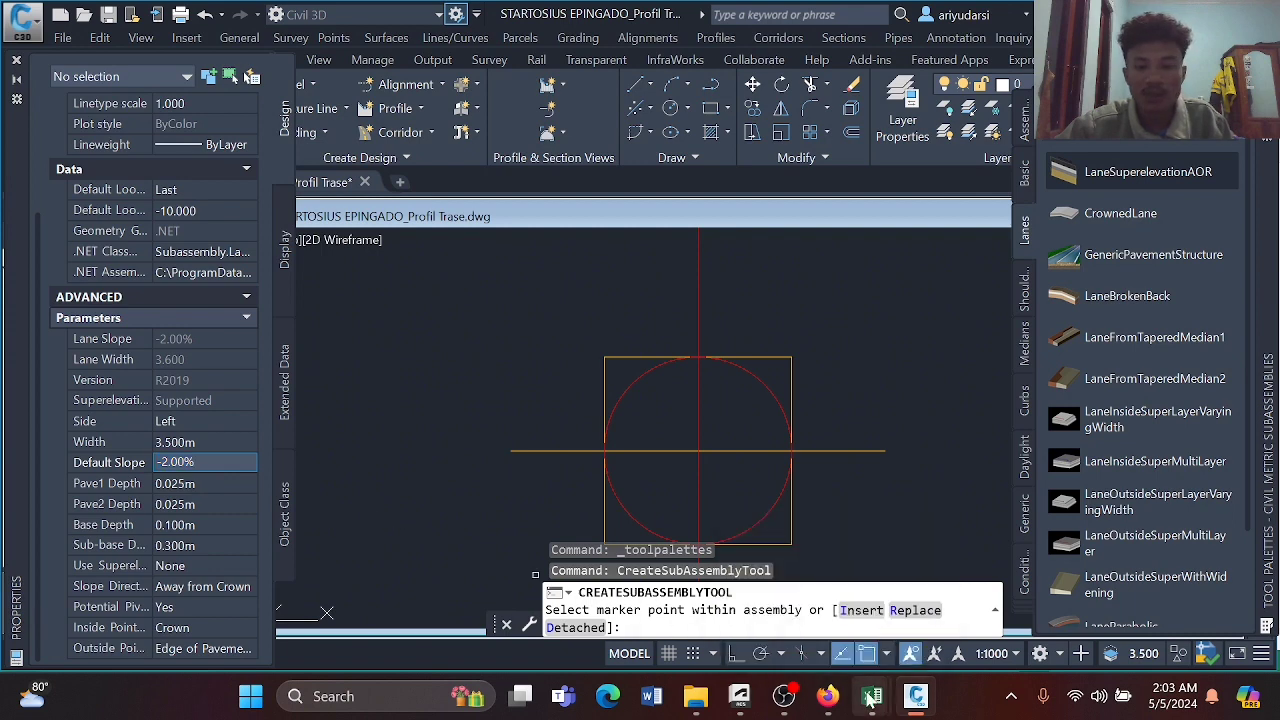
mouse_move(868, 694)
click(765, 600)
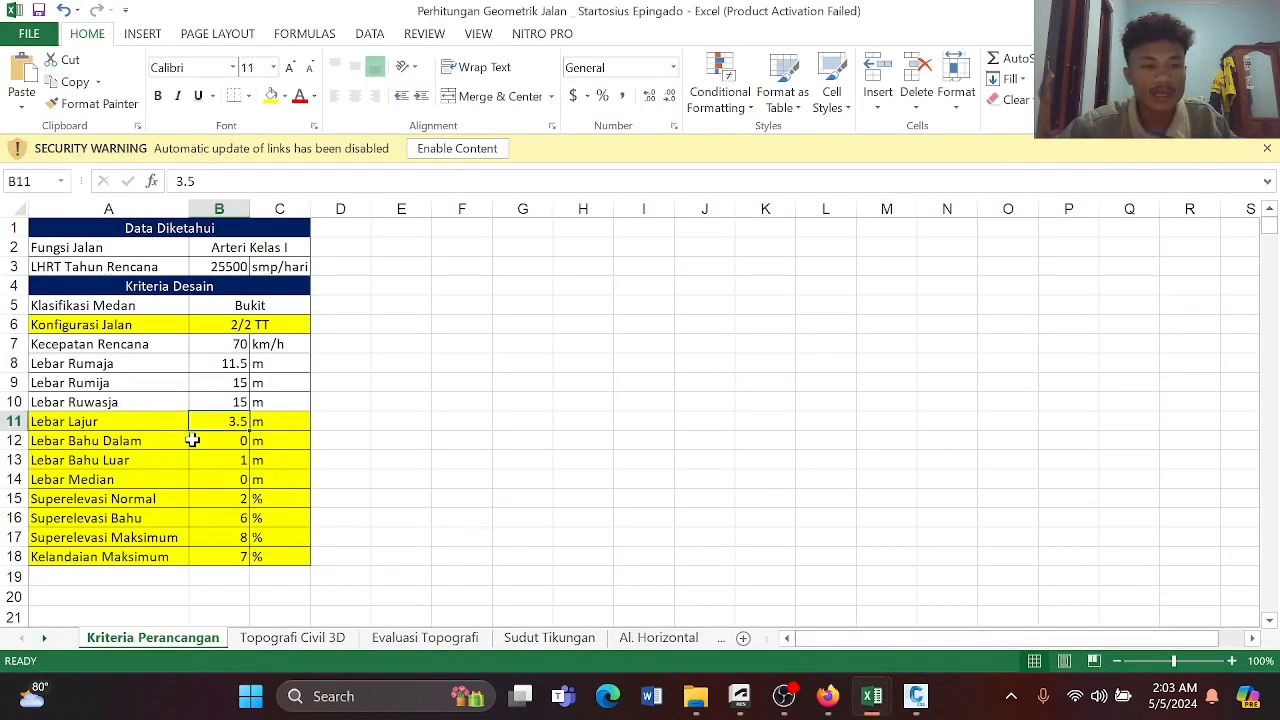
click(222, 498)
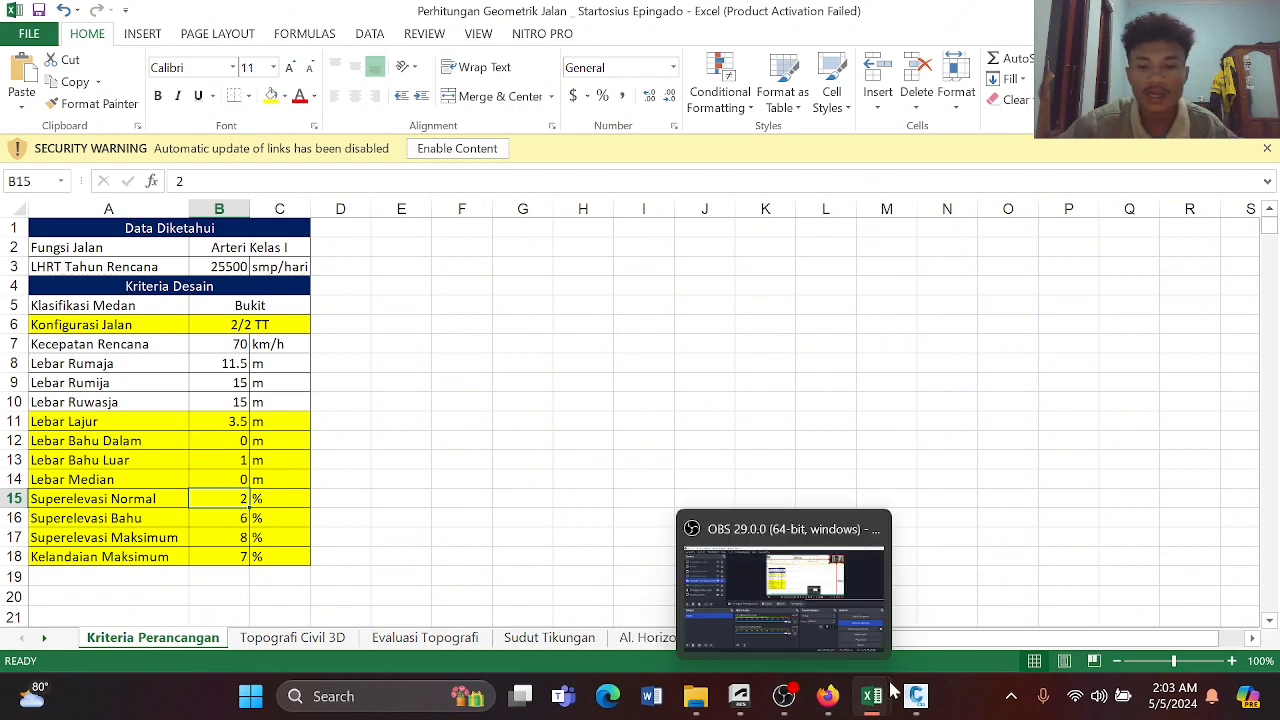
mouse_move(916, 696)
click(893, 640)
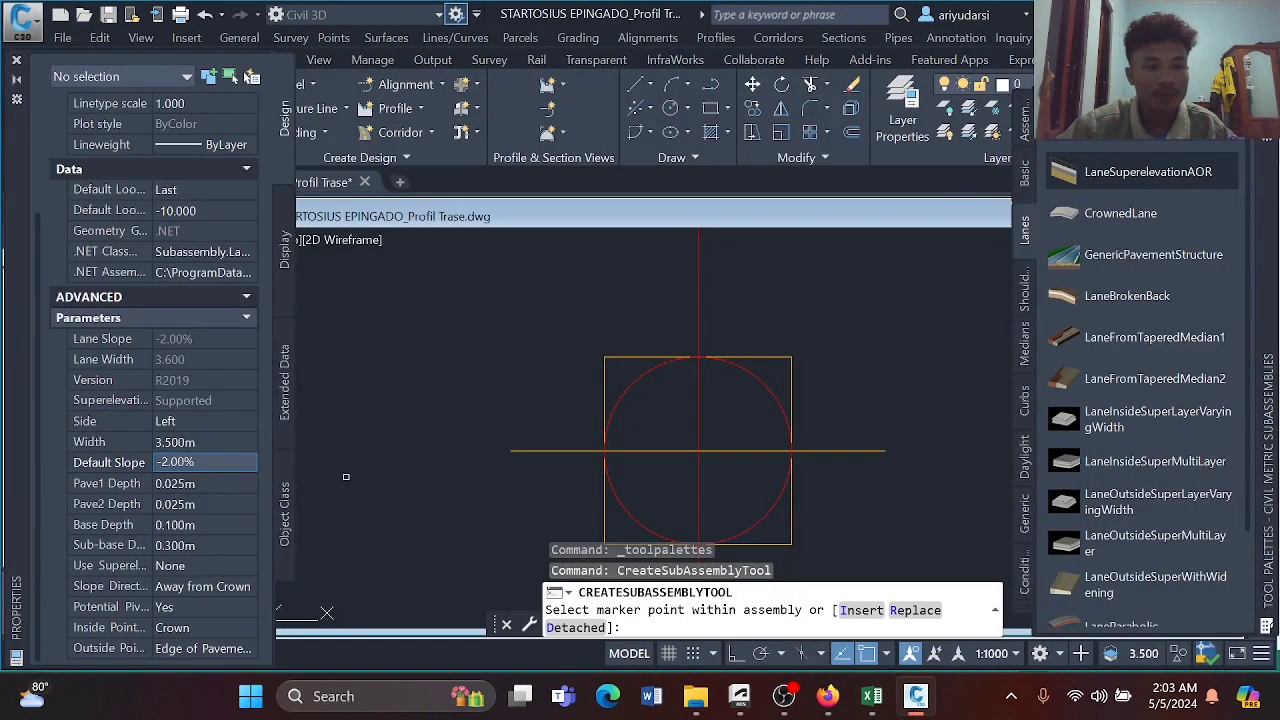
Look up the AC WC thickness in the Tebal Perkerasan workbook in Excel and set the Civil 3D lane's Pave1 depth to 0.040 m.
click(176, 484)
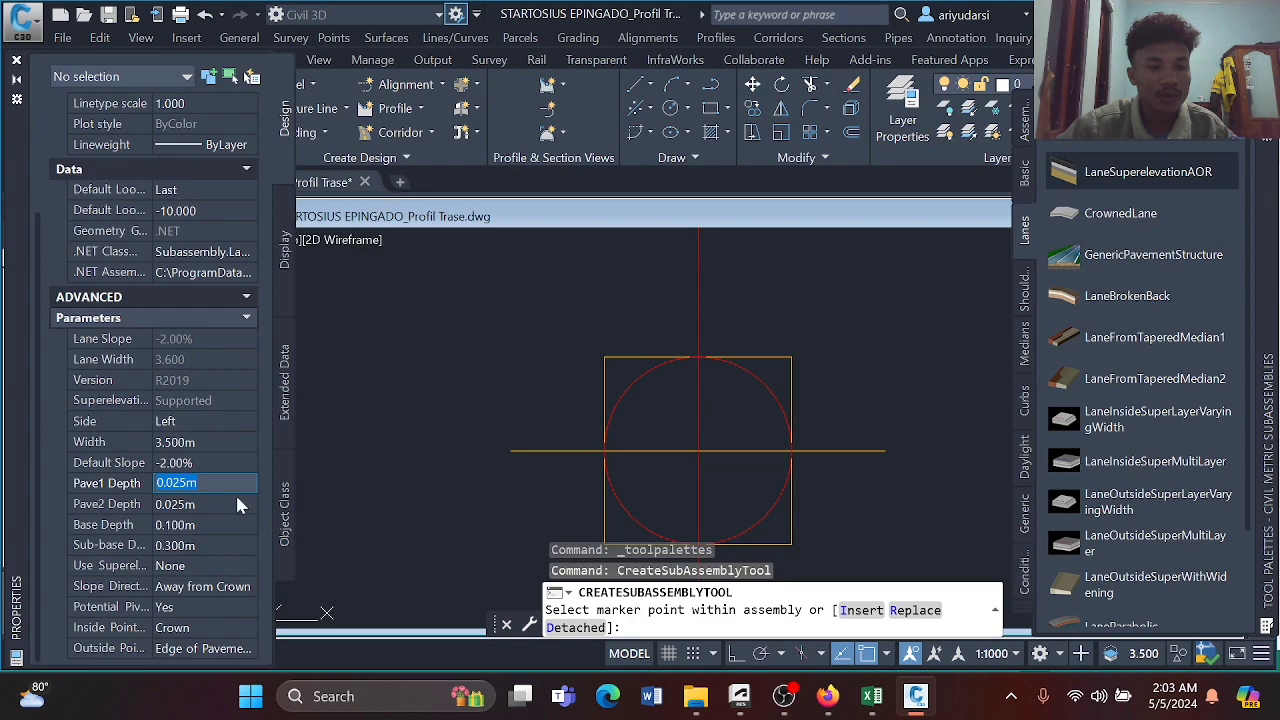
mouse_move(873, 697)
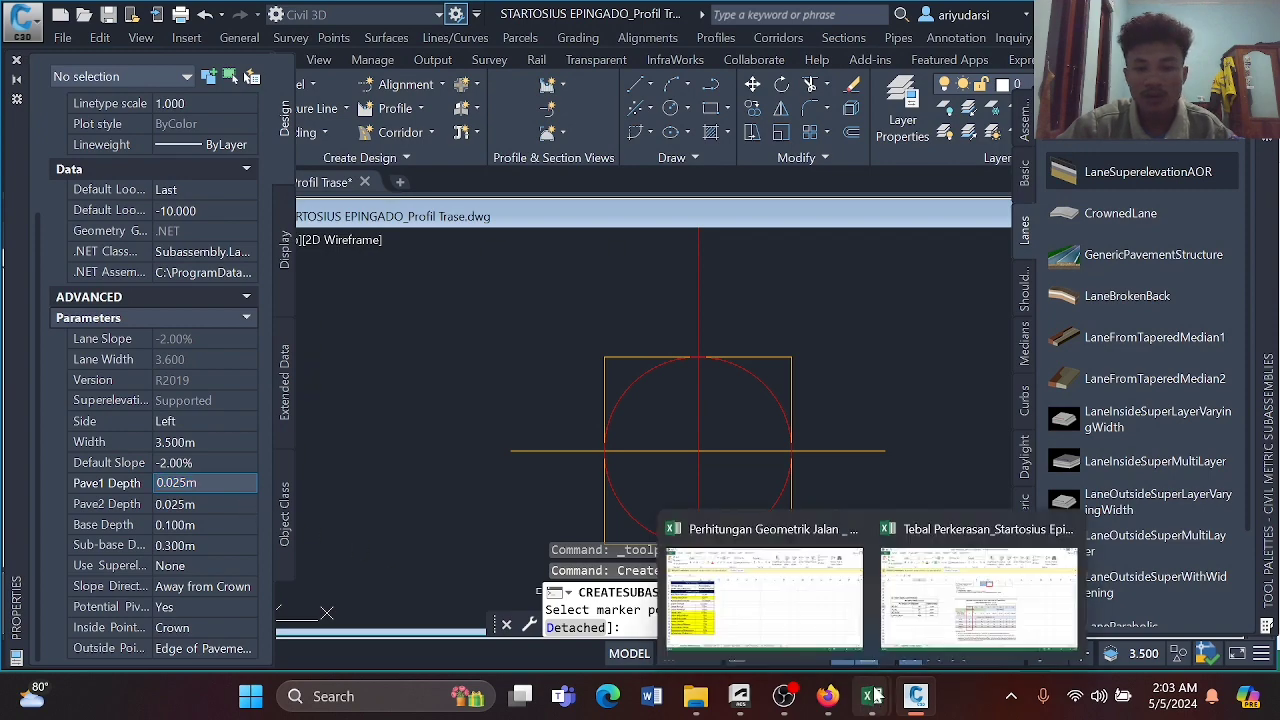
click(900, 640)
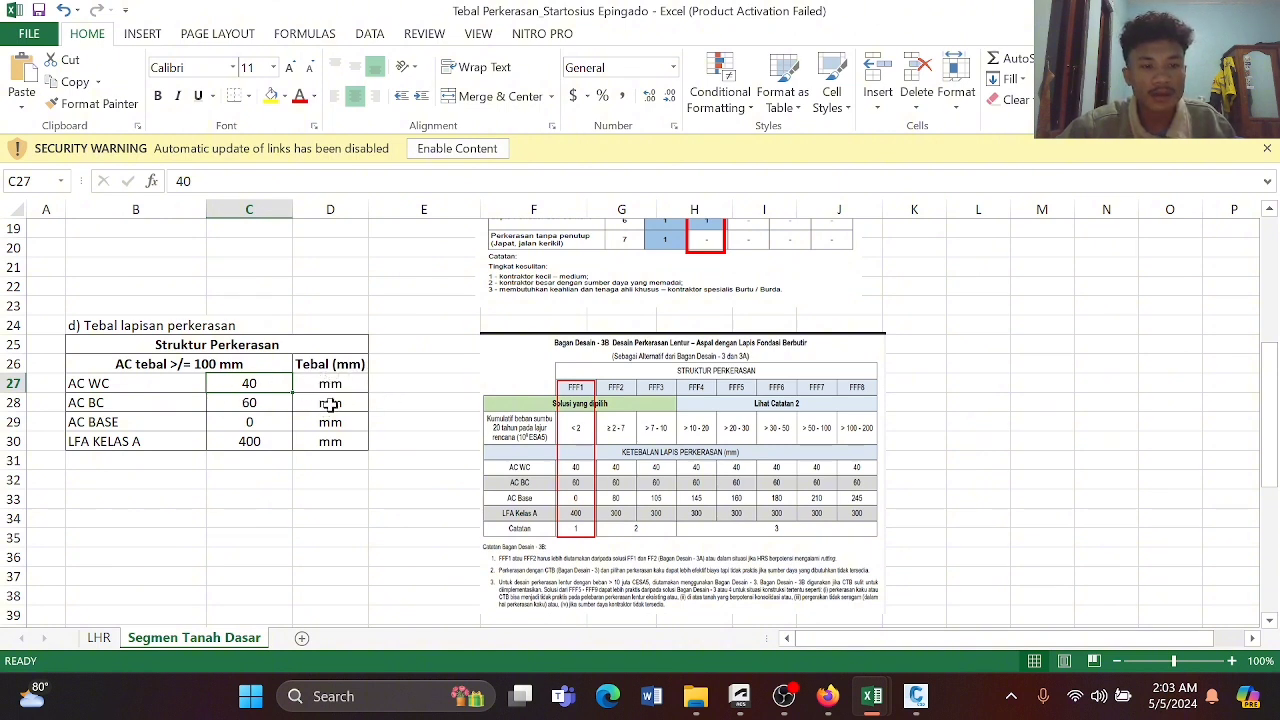
mouse_move(915, 696)
click(890, 628)
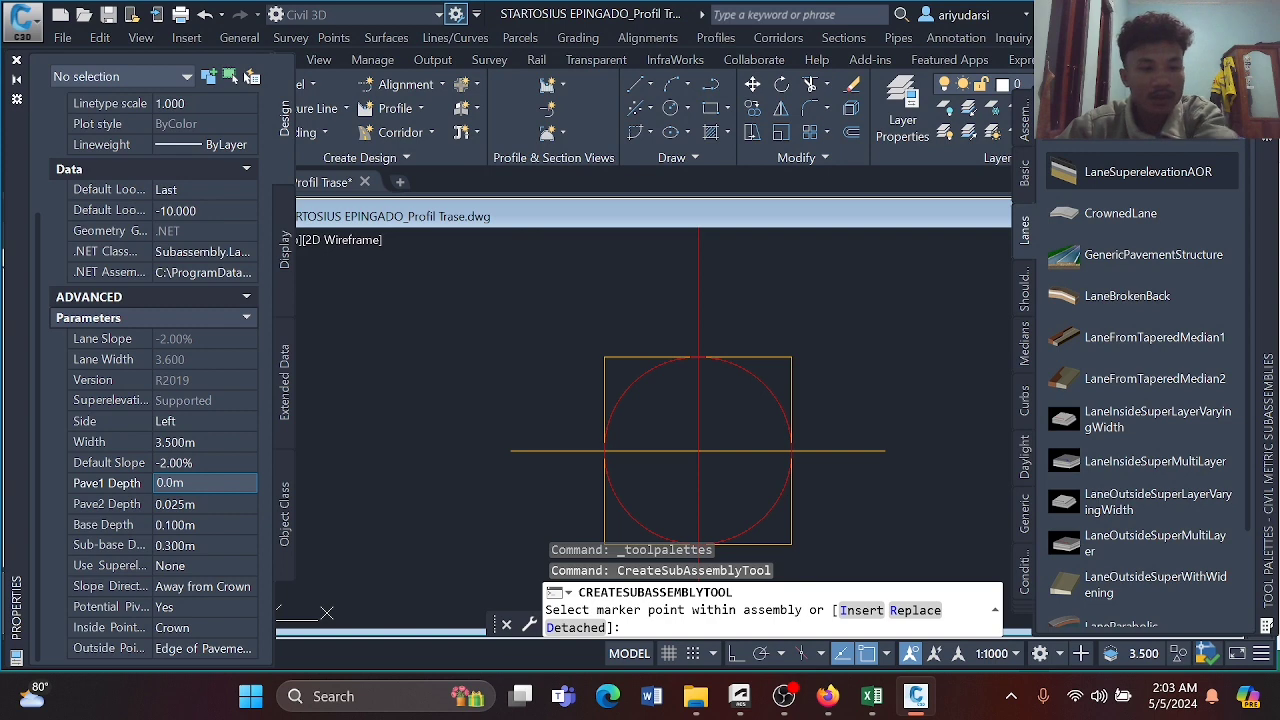
Check the AC BC thickness in the Tebal Perkerasan workbook in Excel and set the Civil 3D lane's Pave2 depth to 0.060 m.
click(186, 505)
mouse_move(870, 700)
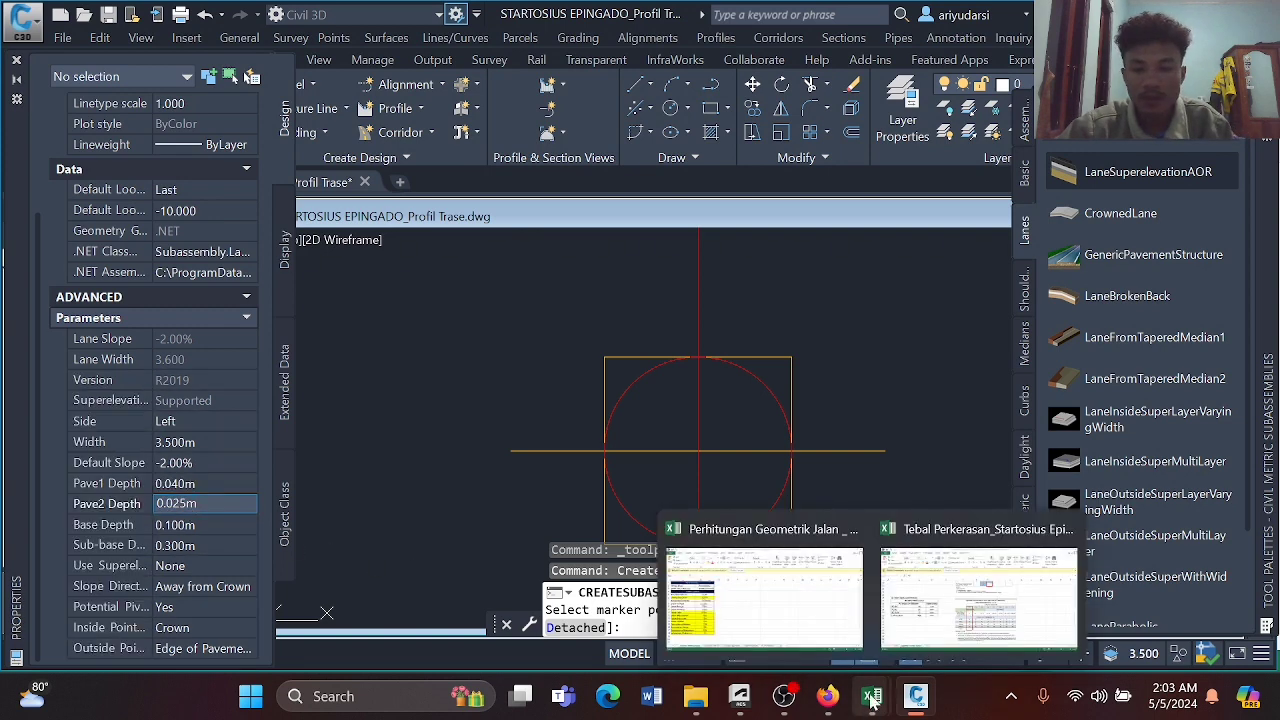
click(925, 605)
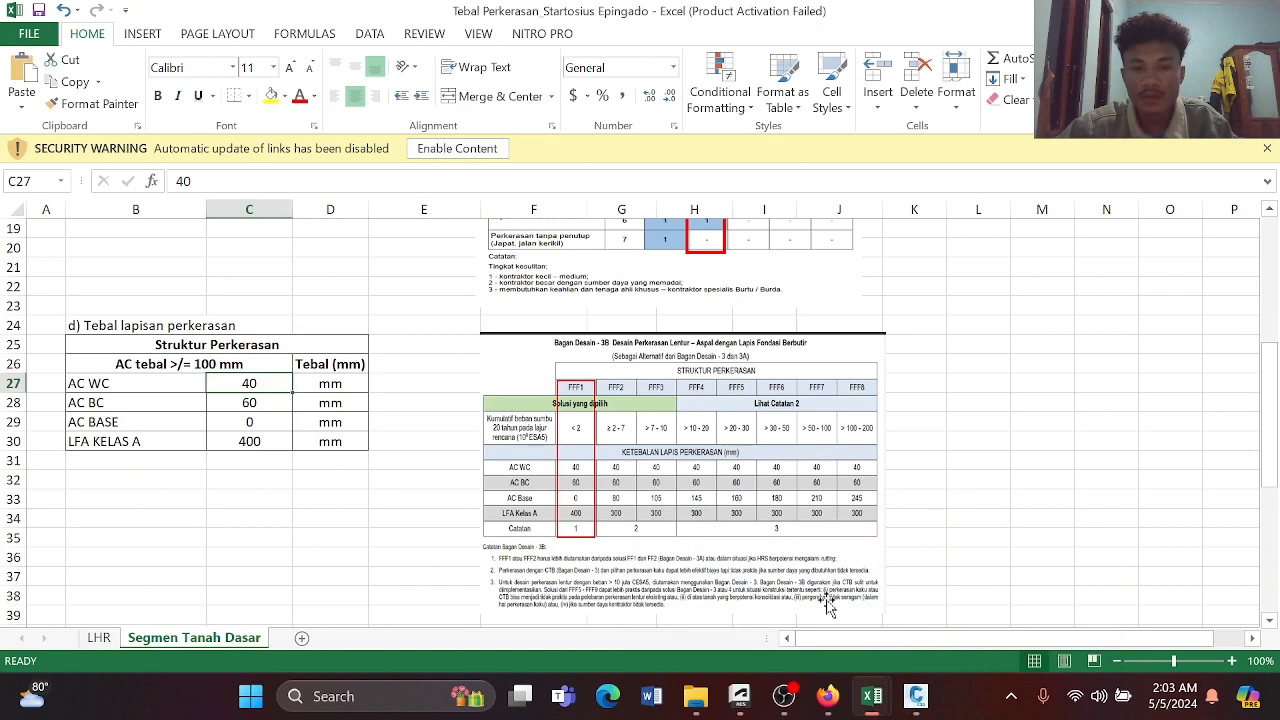
click(268, 402)
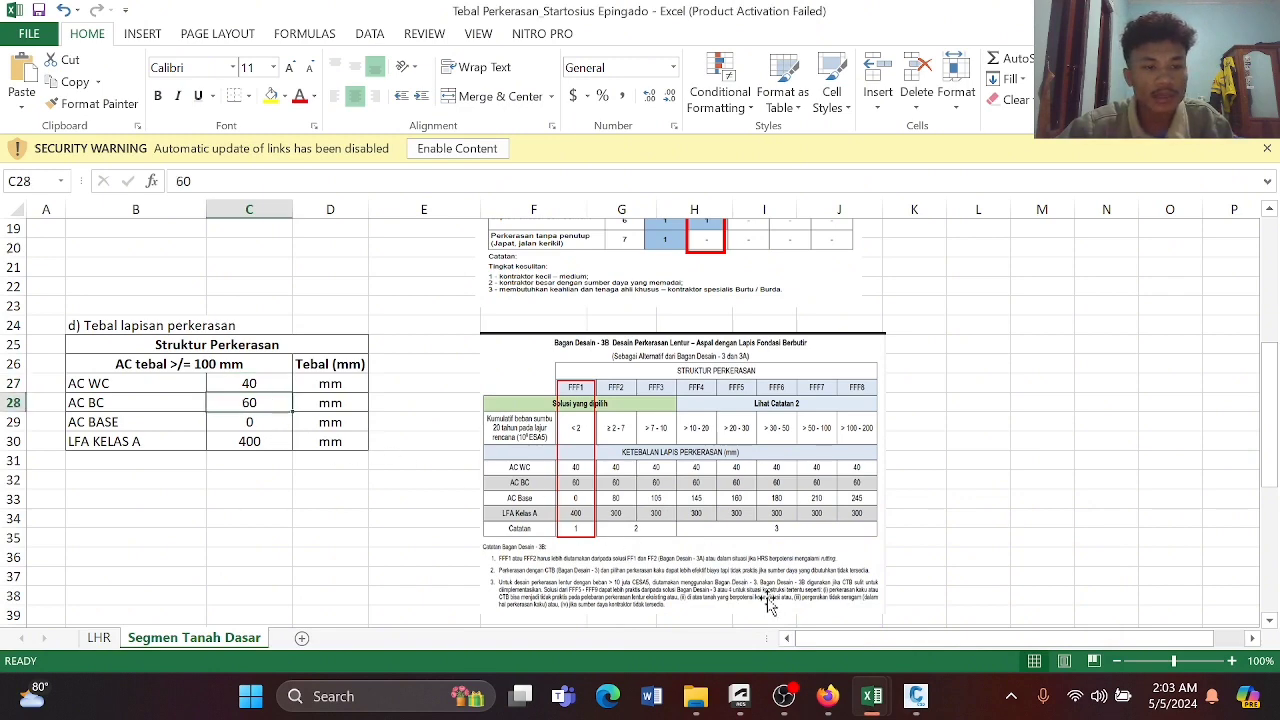
mouse_move(916, 696)
click(915, 575)
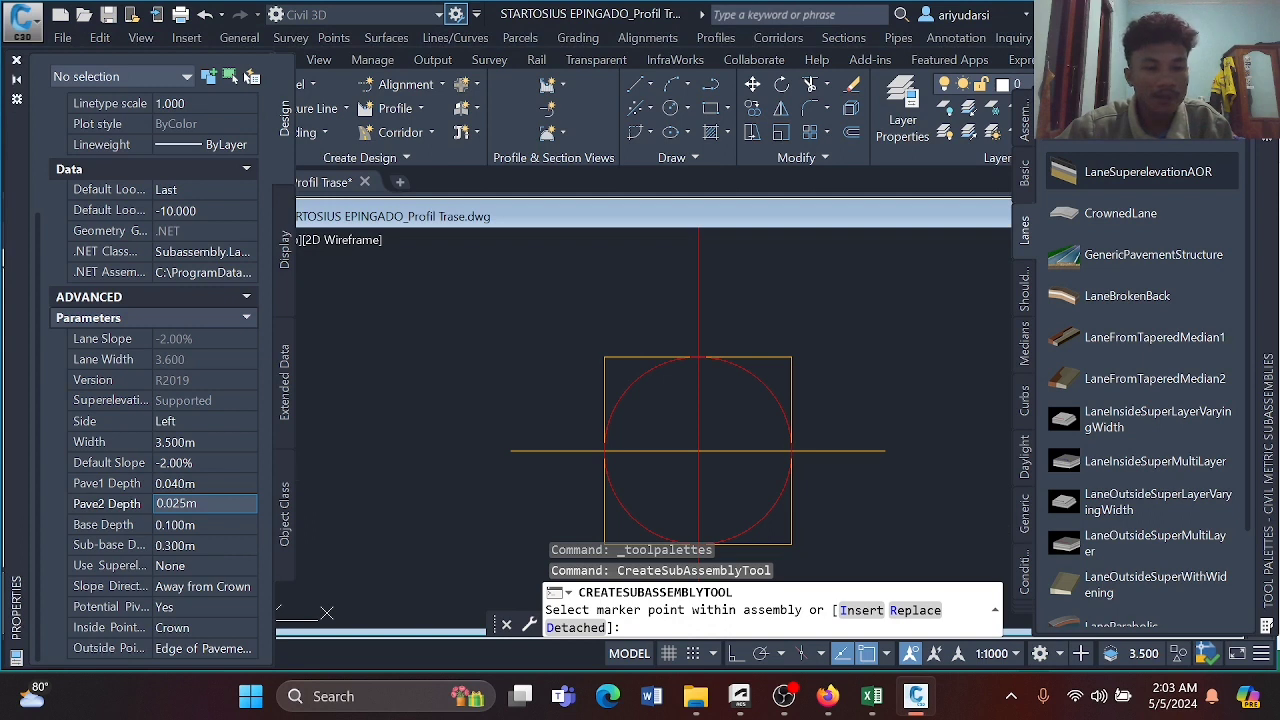
key(BackSpace)
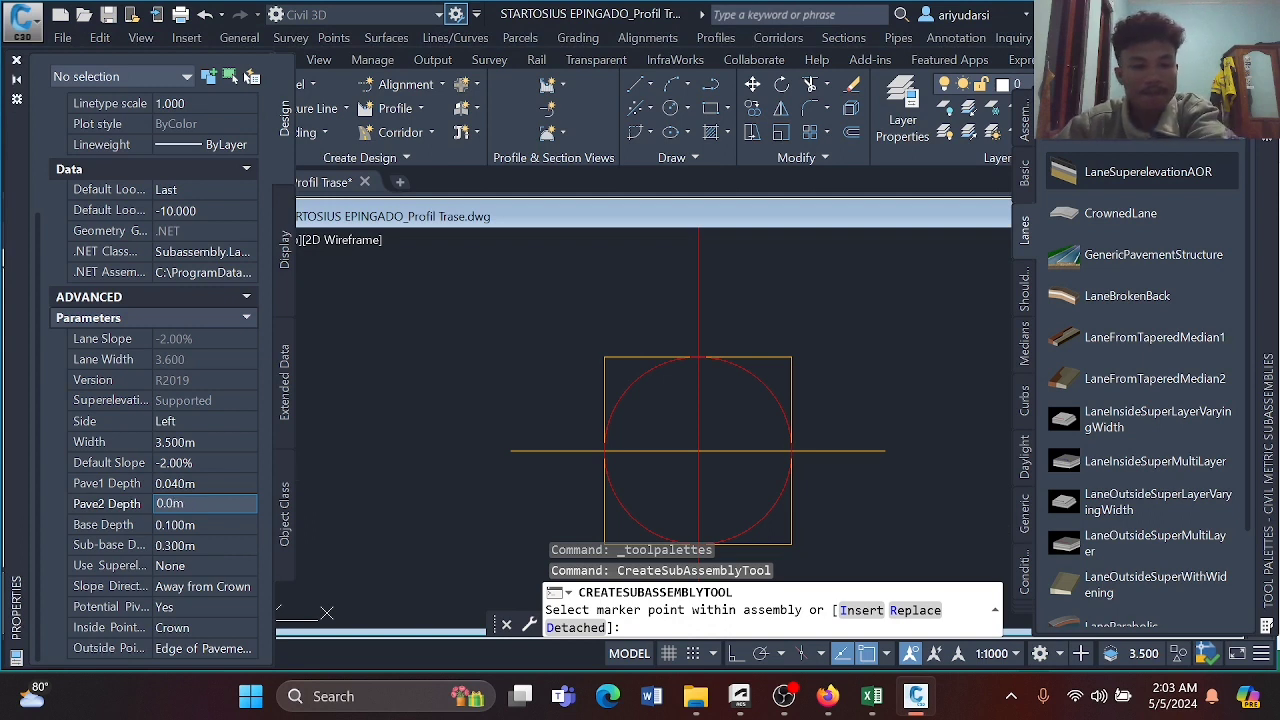
key(Return)
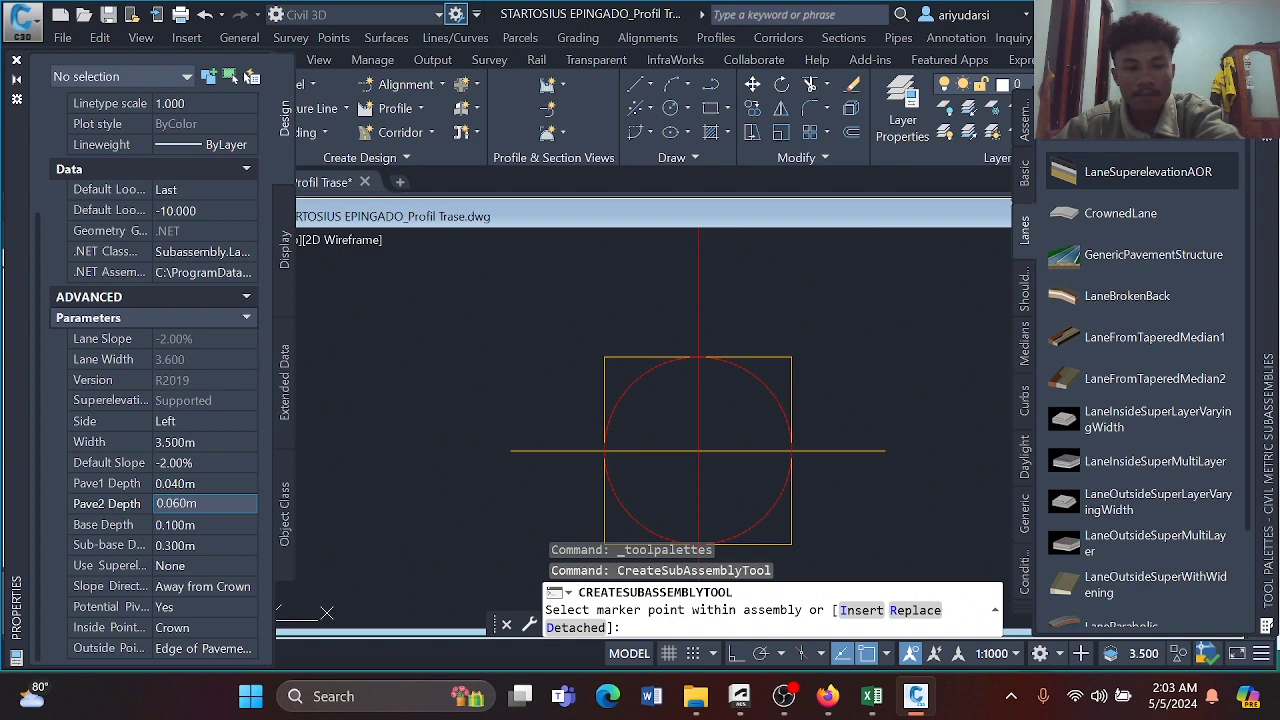
Check the AC BASE thickness in the Tebal Perkerasan workbook in Excel and set the Civil 3D lane's base depth to 0 m.
click(190, 526)
mouse_move(876, 705)
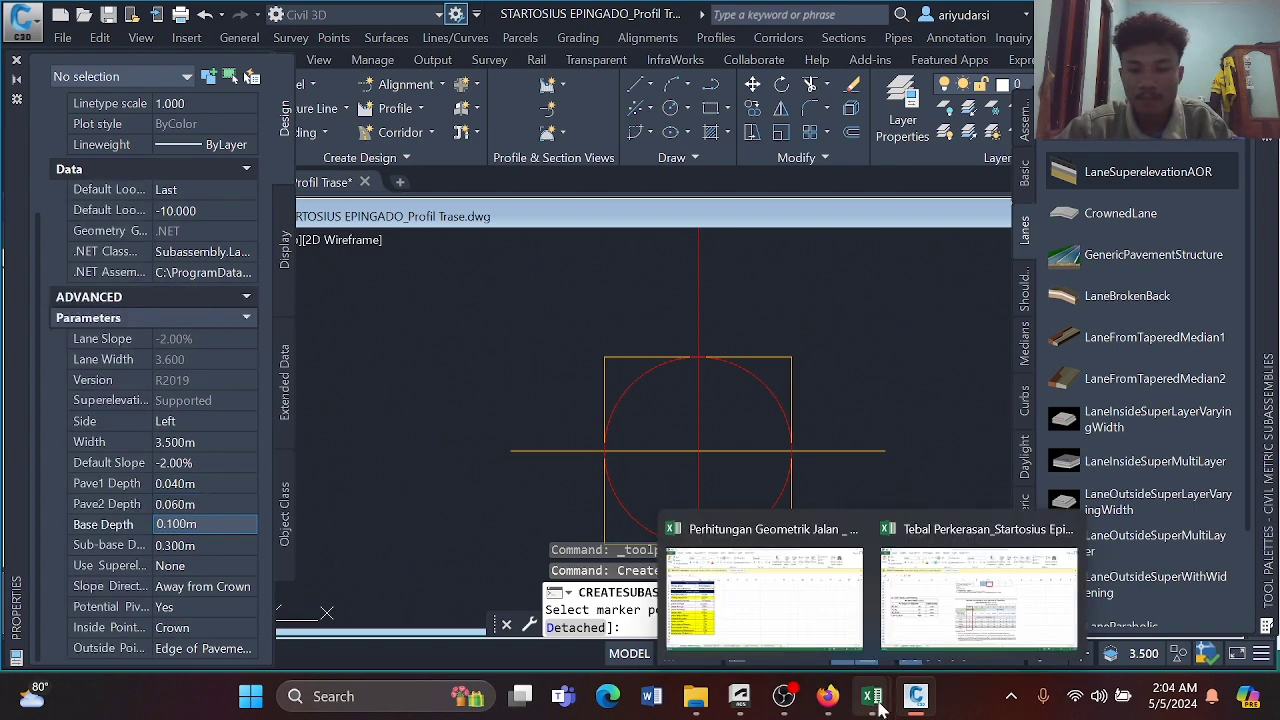
click(930, 600)
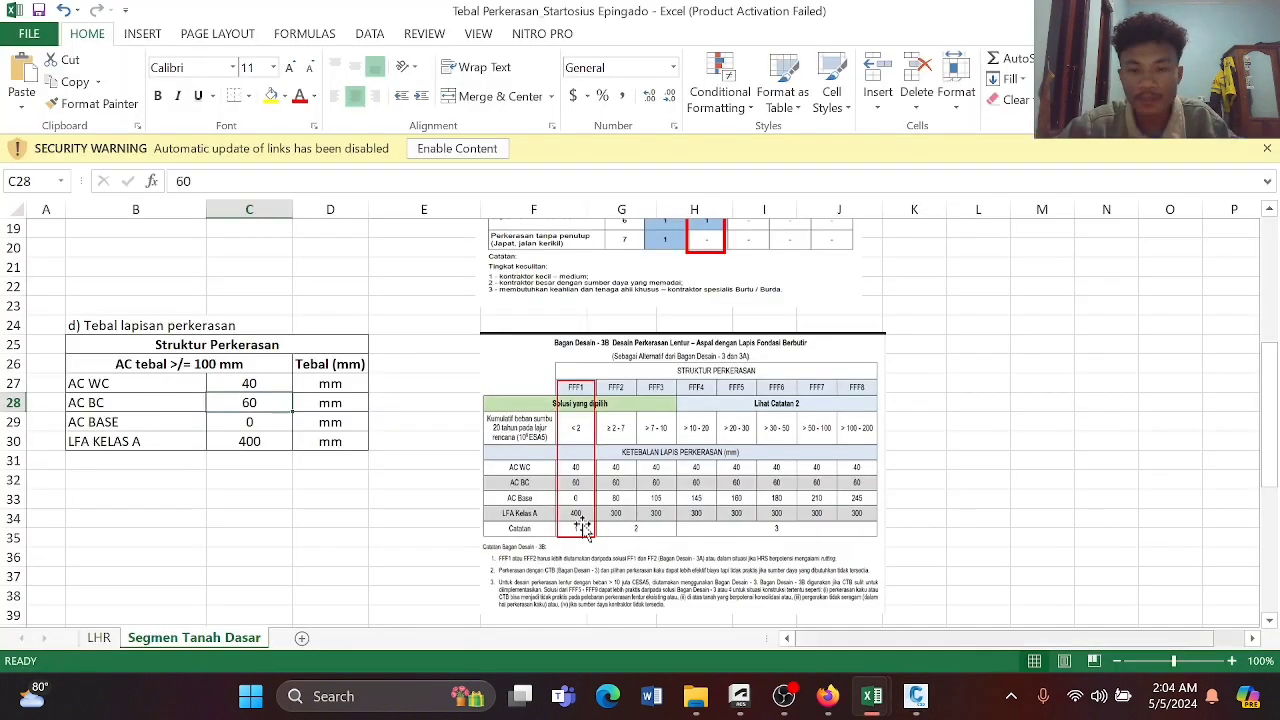
click(233, 421)
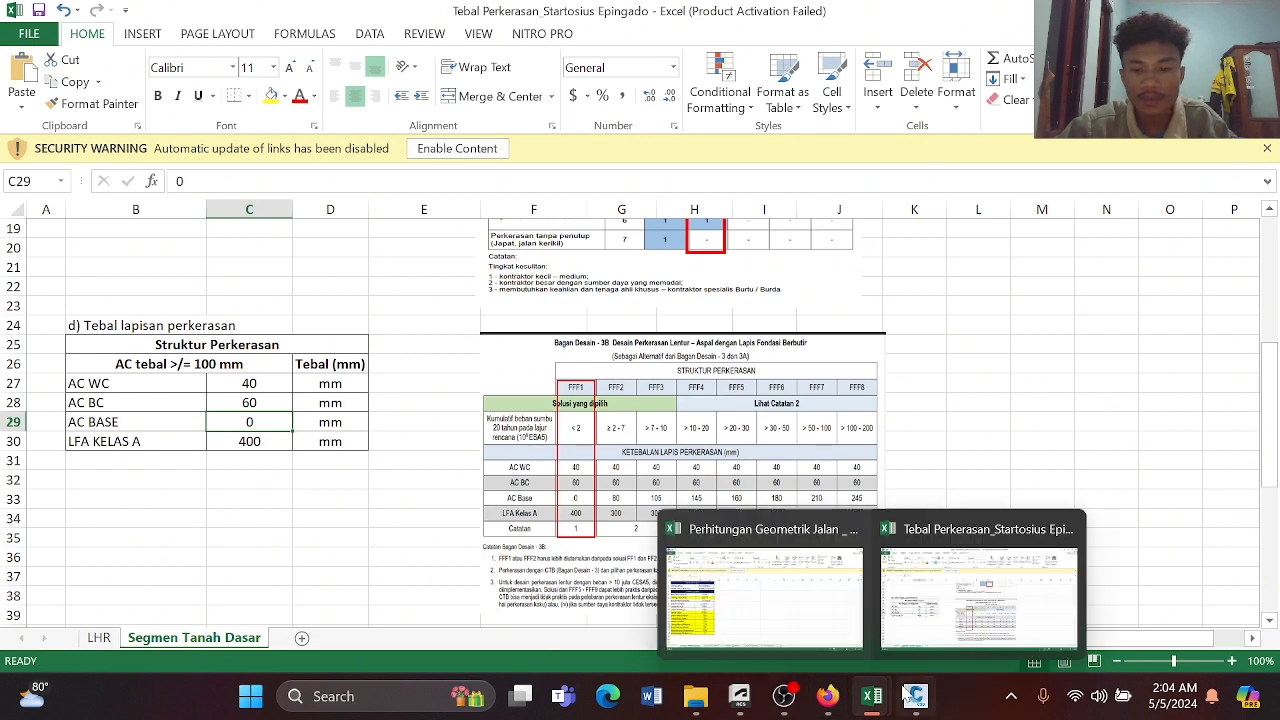
mouse_move(912, 695)
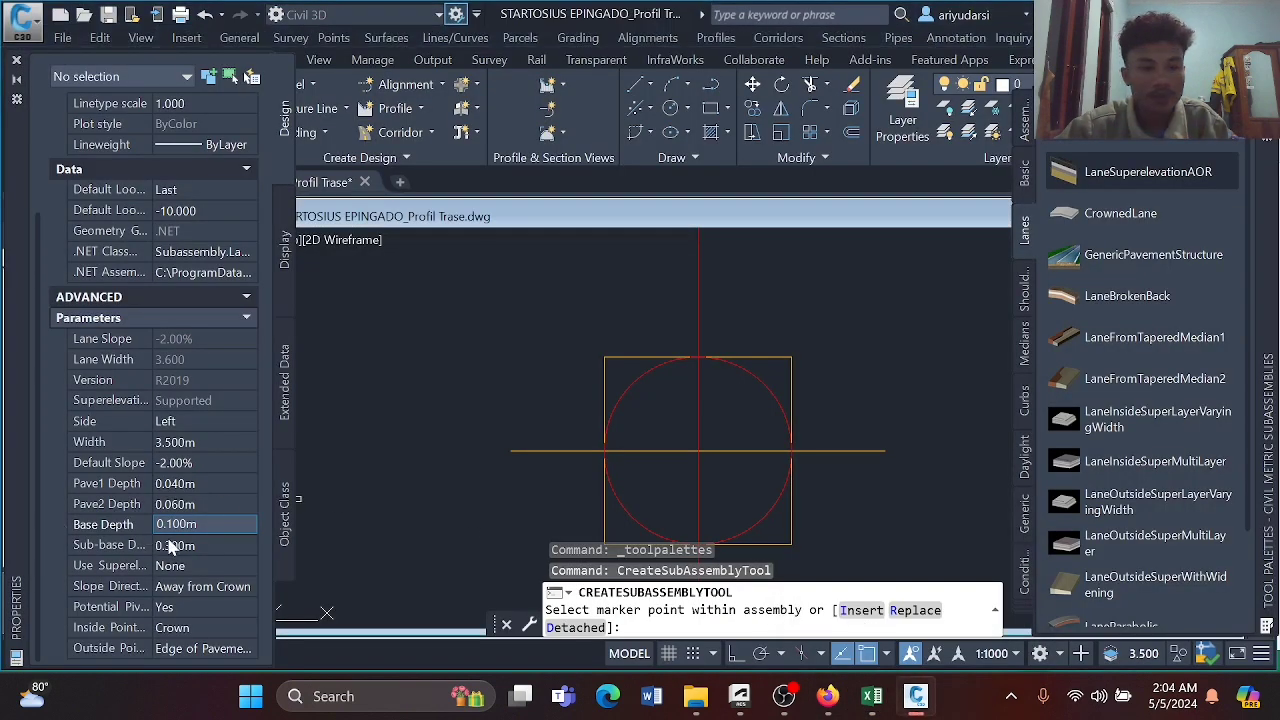
drag(156, 524, 167, 524)
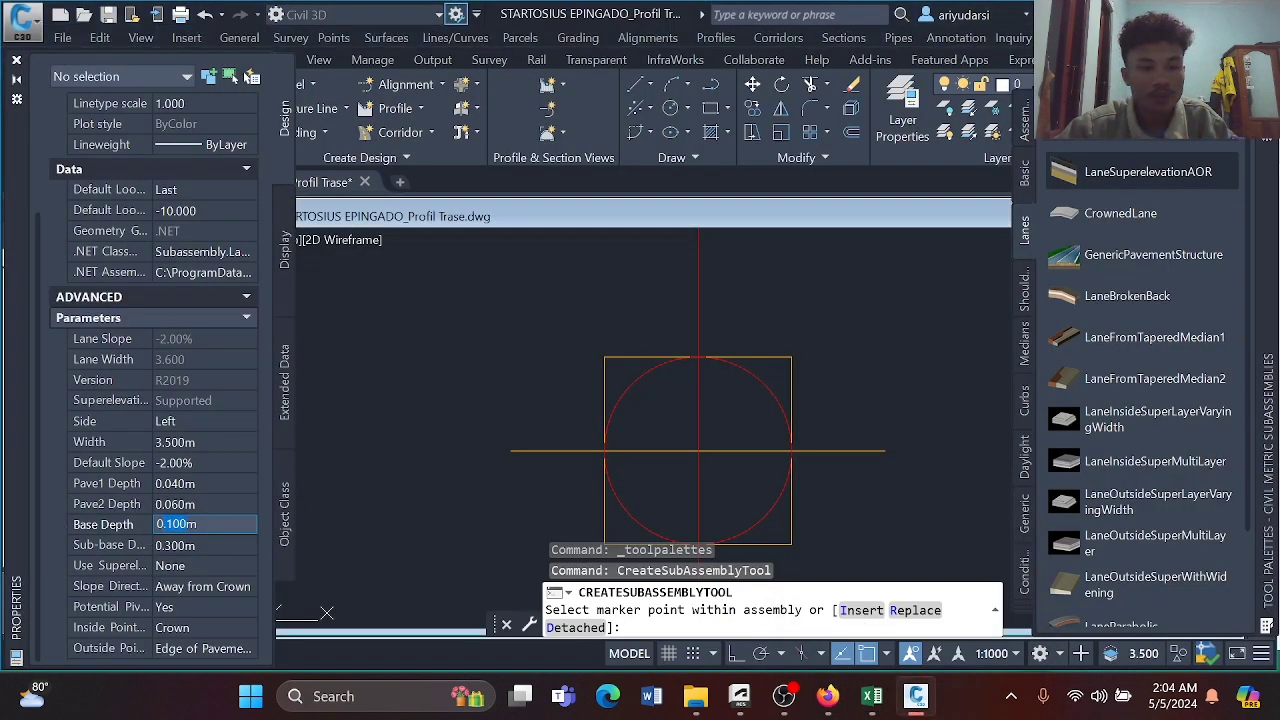
text(0m)
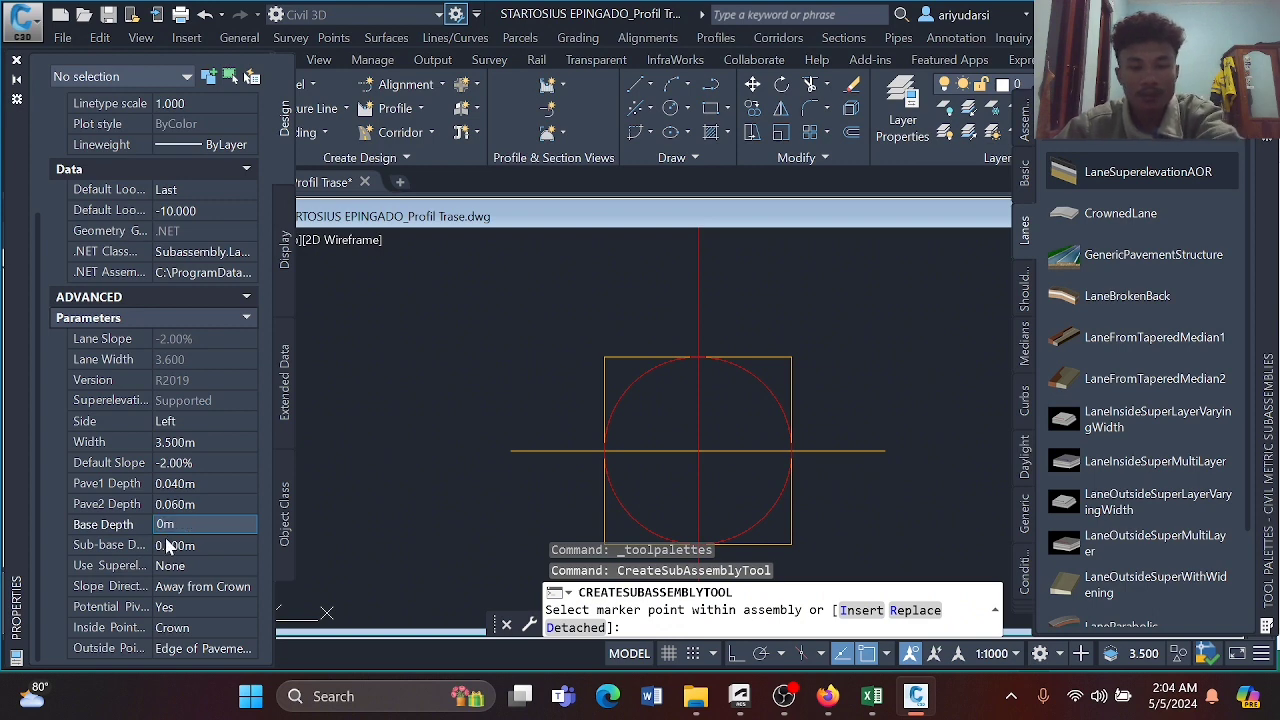
Check the LFA KELAS A thickness in the Tebal Perkerasan workbook in Excel and set the Civil 3D lane's sub-base depth to 0.4 m.
click(175, 545)
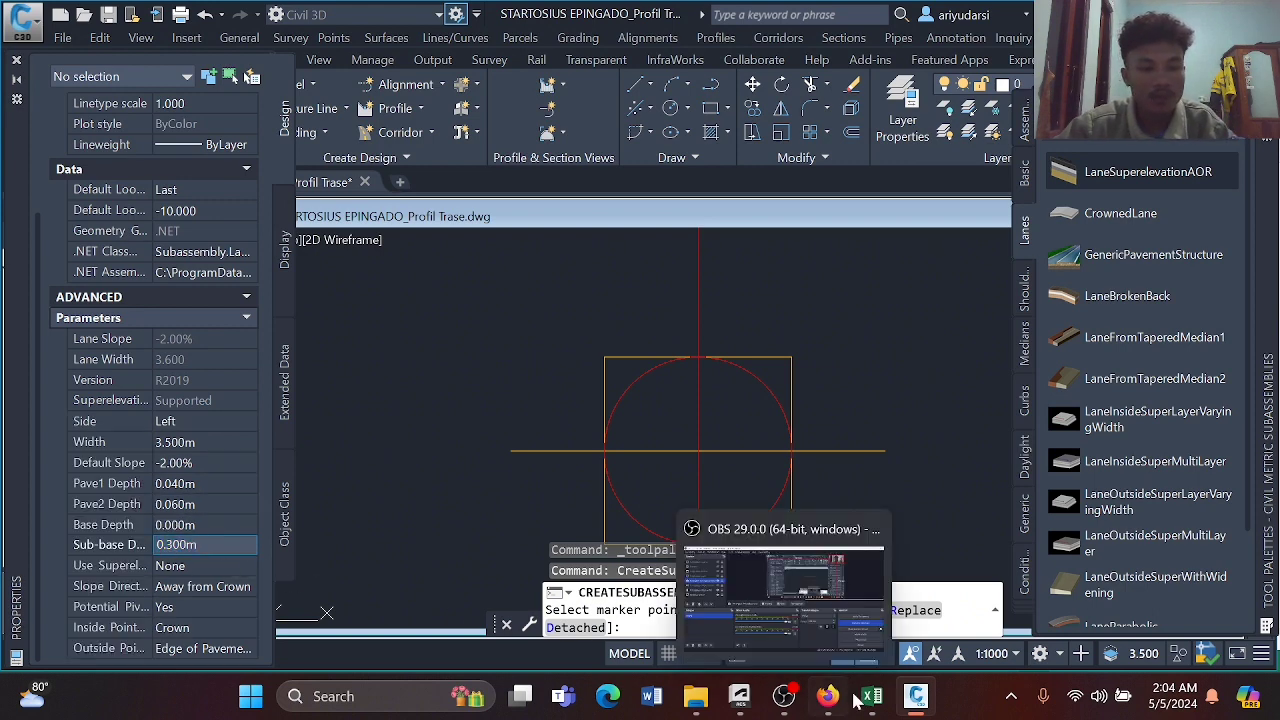
mouse_move(871, 696)
click(908, 635)
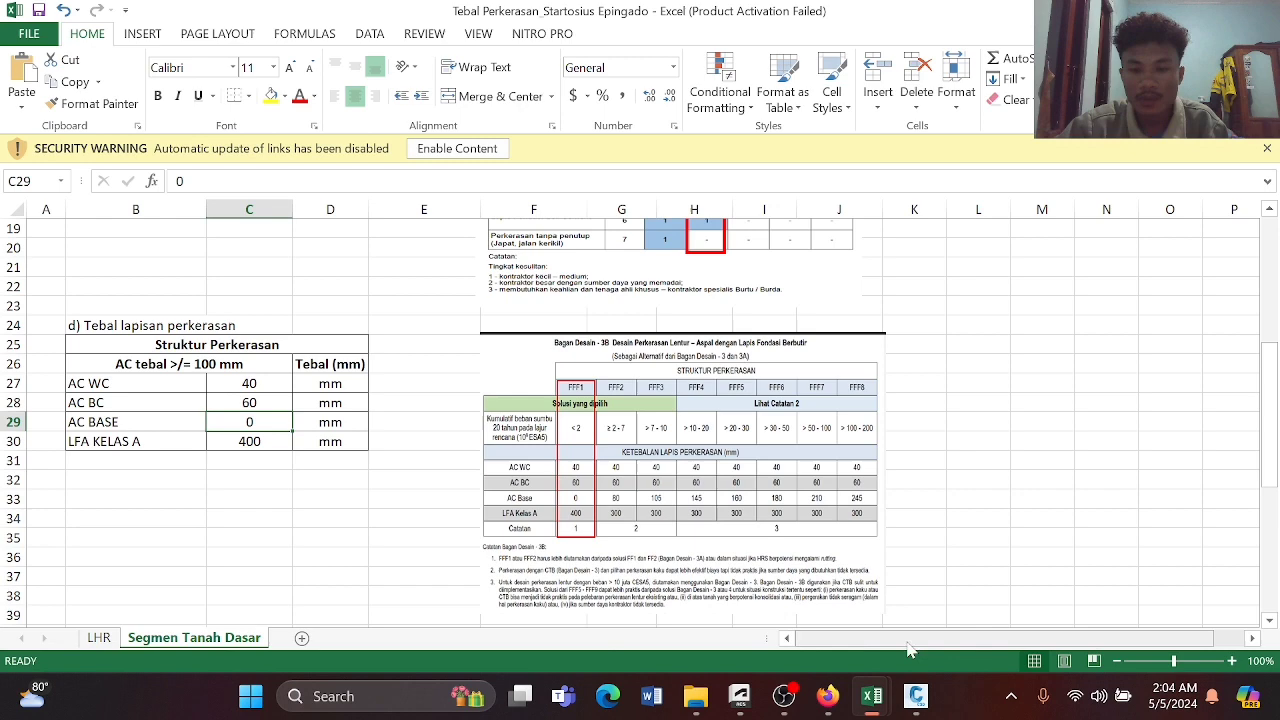
click(262, 441)
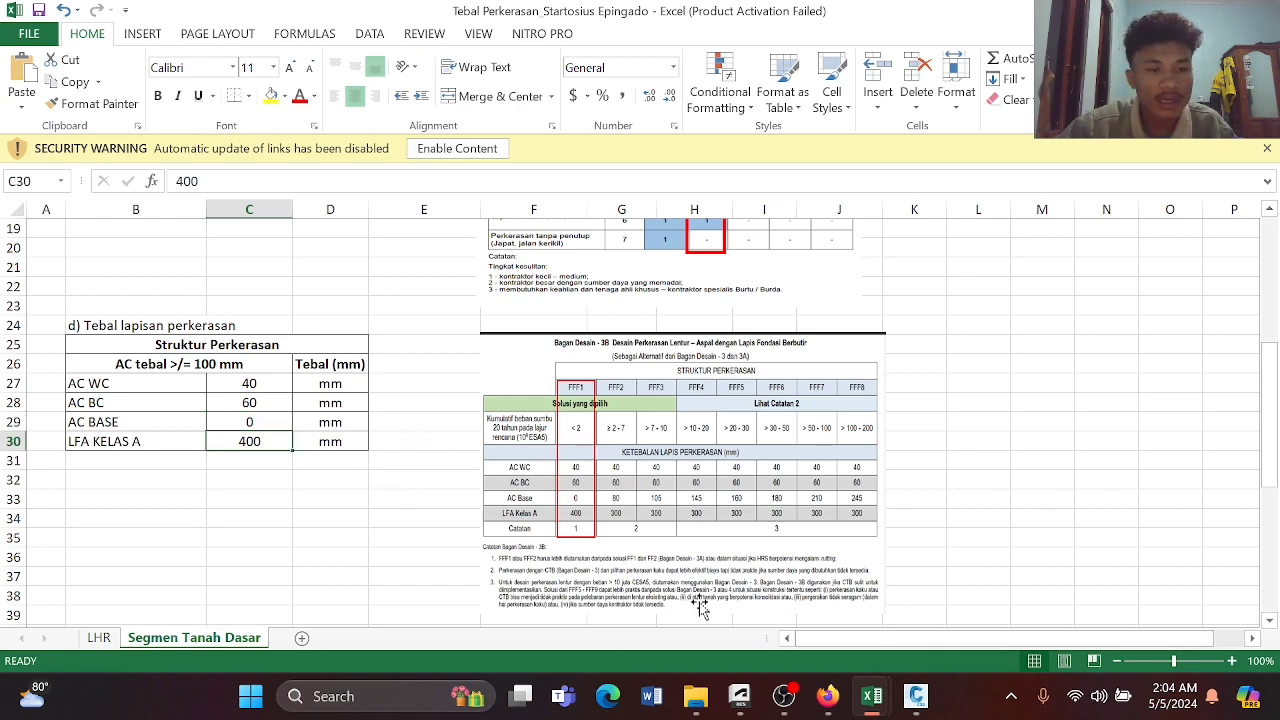
mouse_move(907, 692)
click(900, 640)
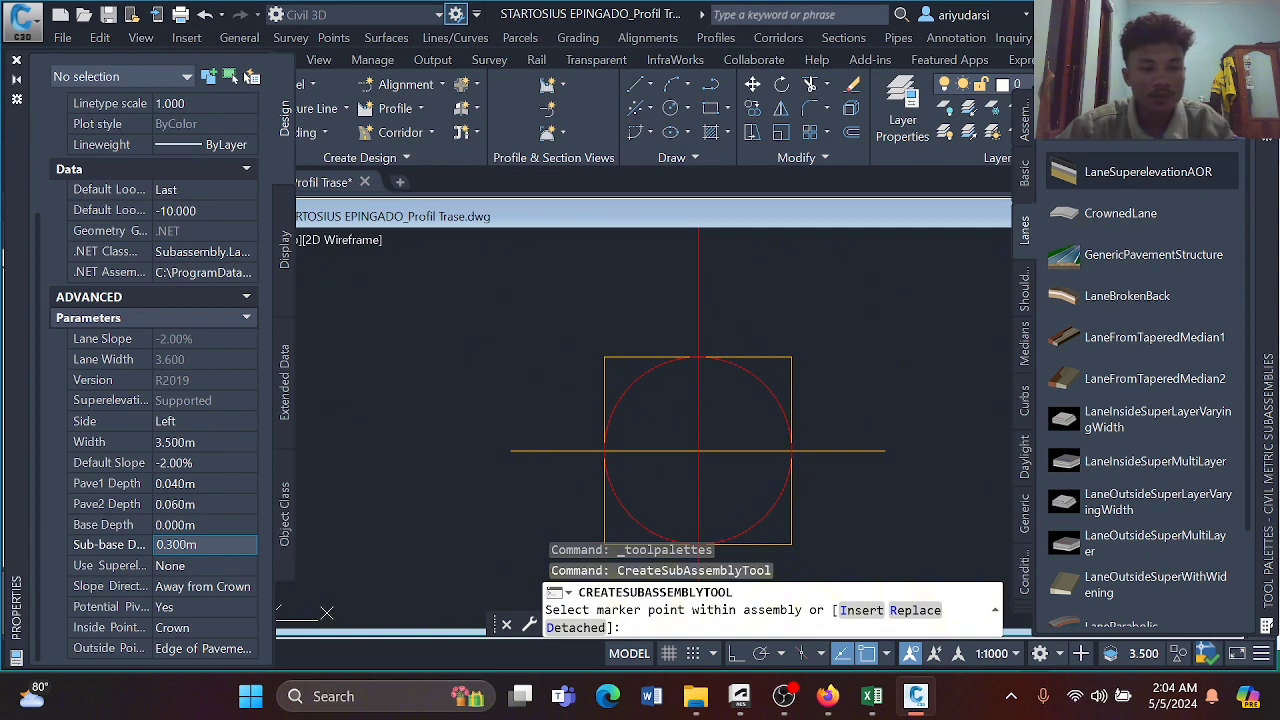
text(0.4)
key(Return)
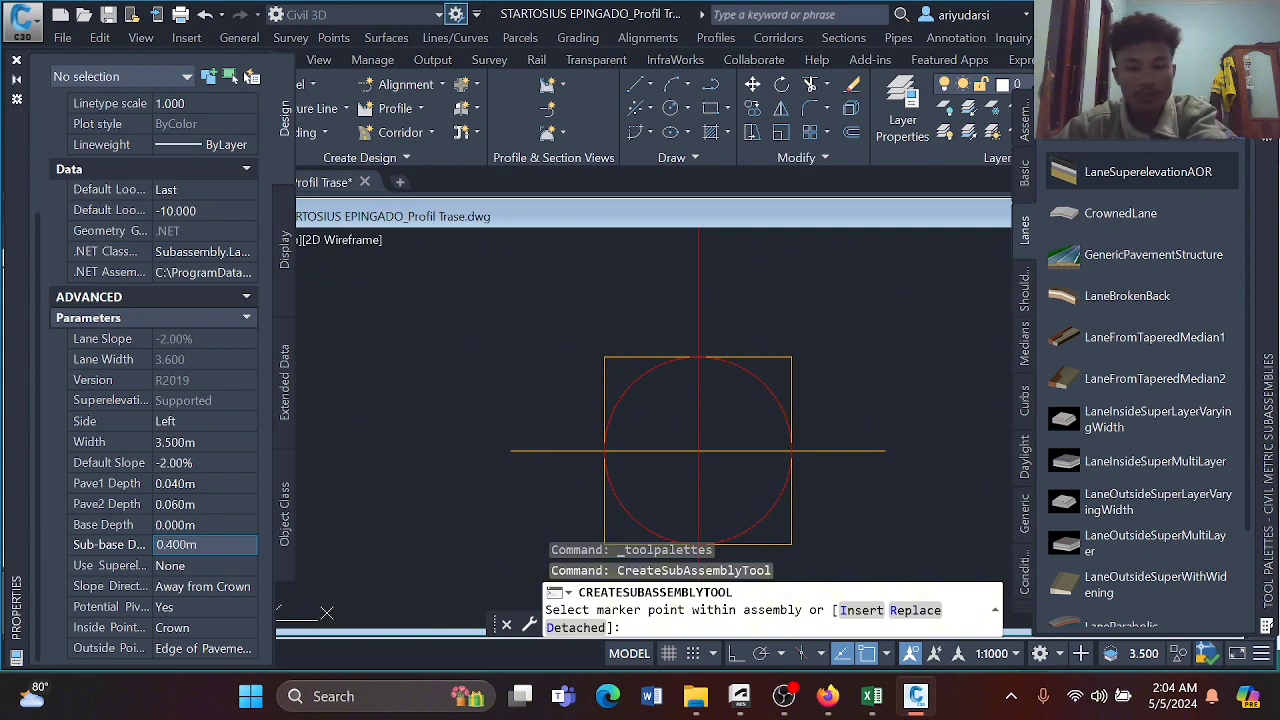
Set the left lane's Use Superelevation parameter to Left Lane Outside and bring the assembly baseline marker into view.
click(187, 567)
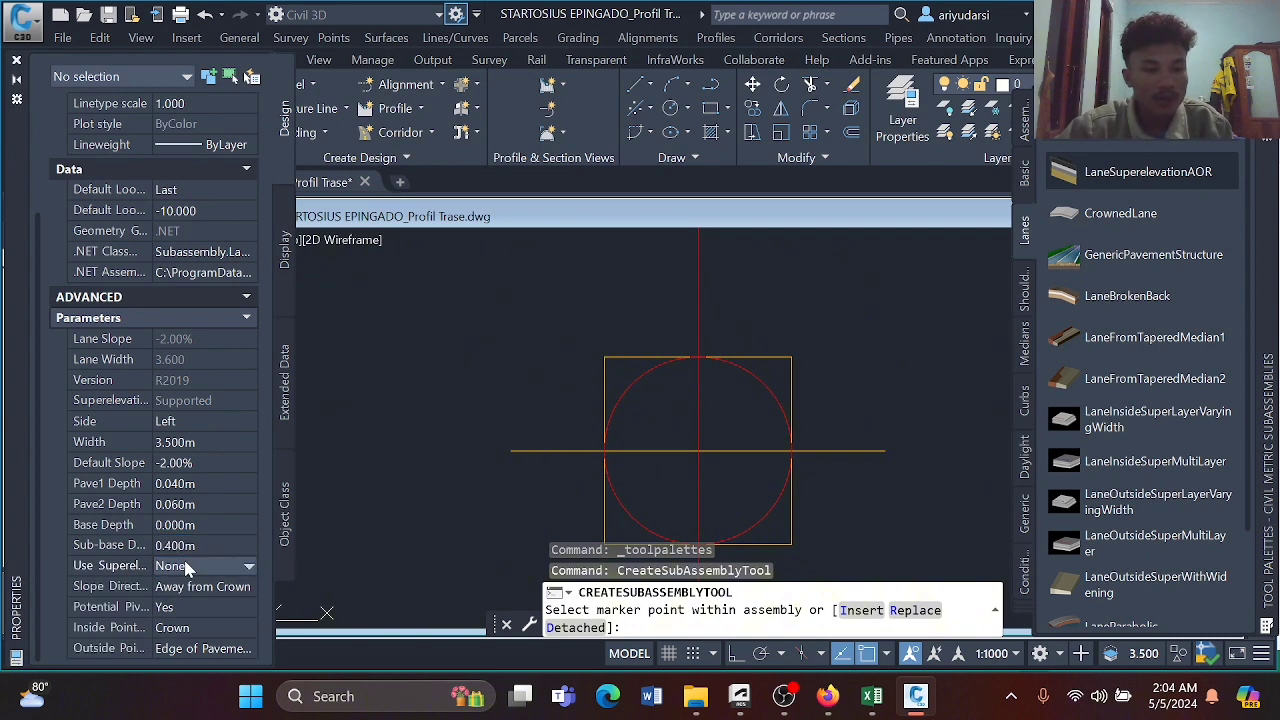
click(249, 567)
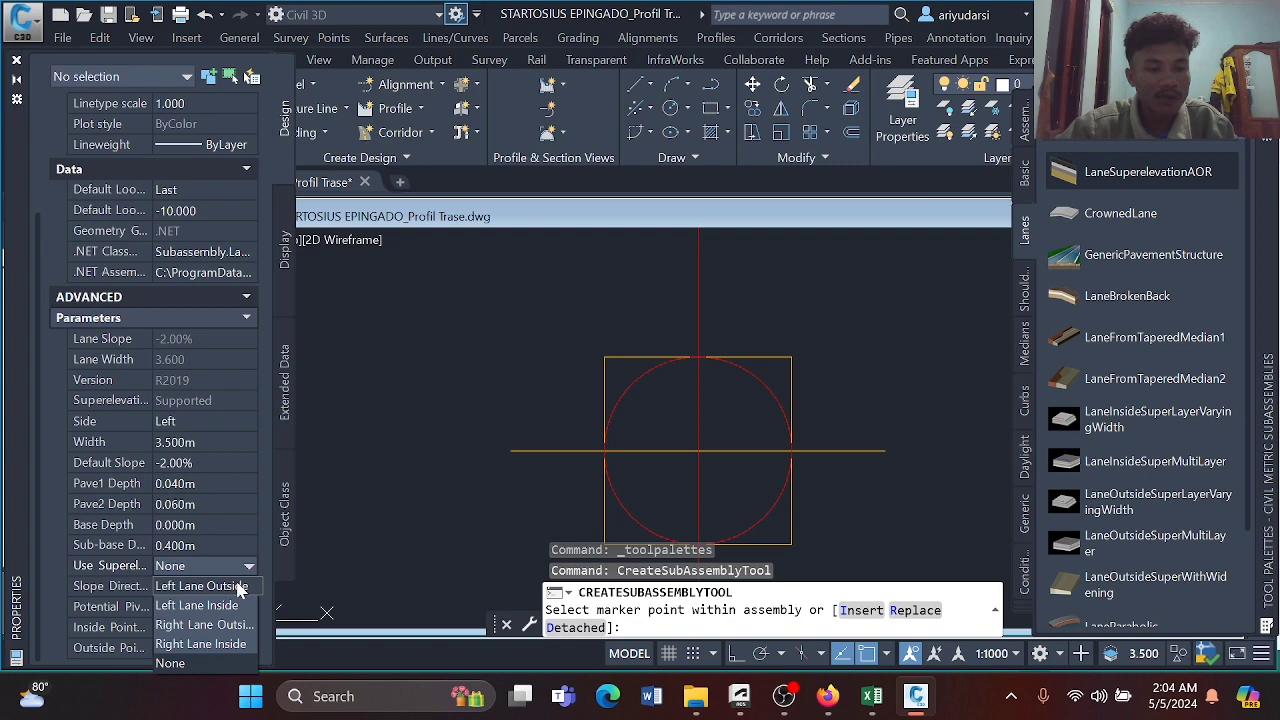
click(237, 586)
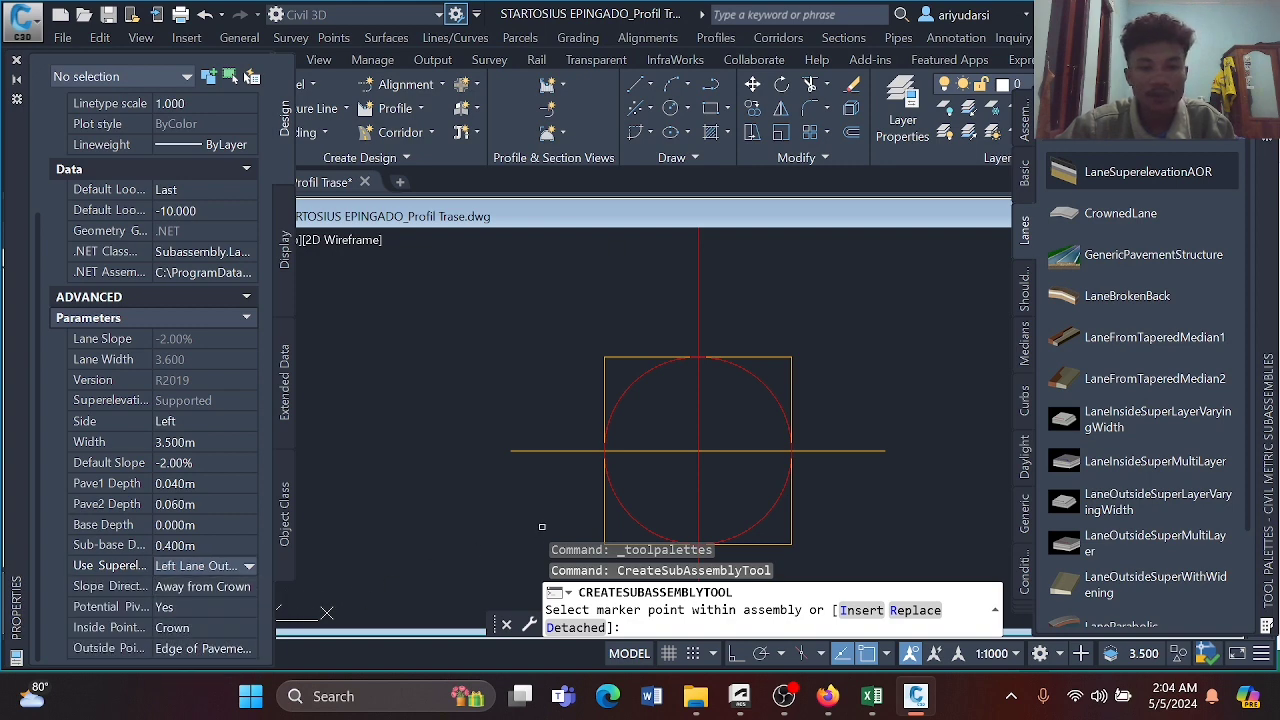
scroll(548, 505, down, 4)
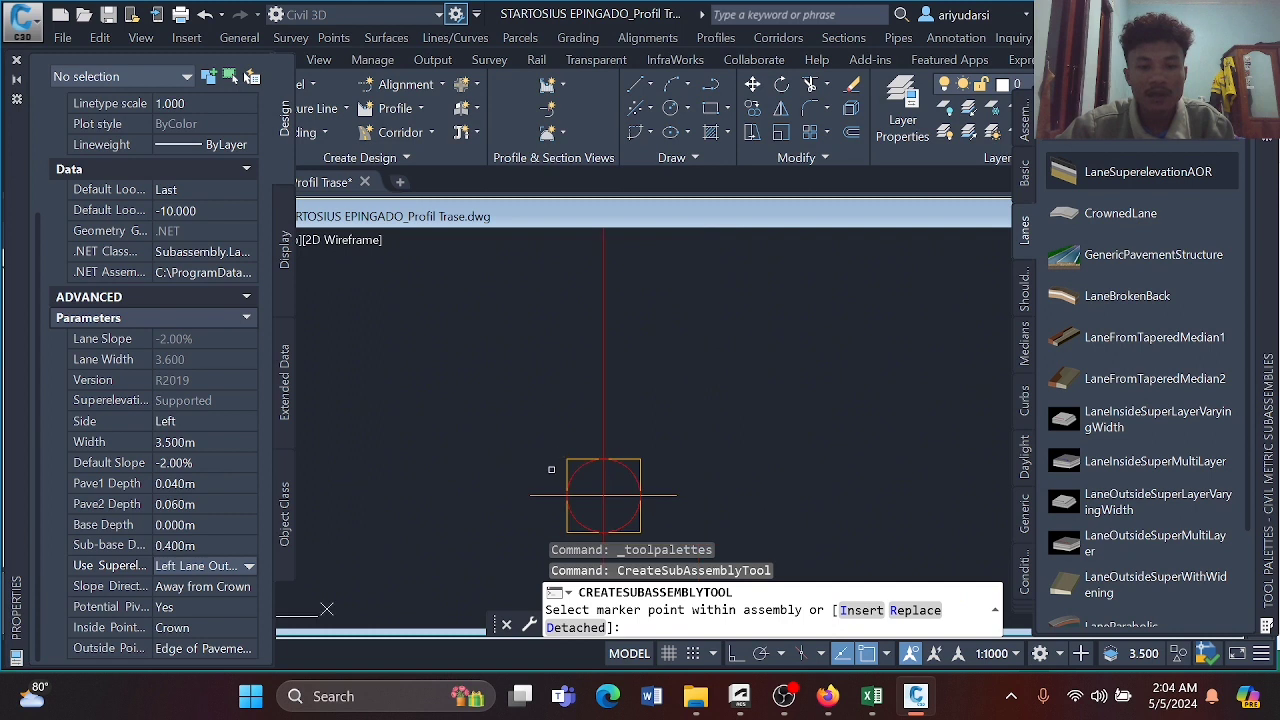
middle_drag(551, 469, 557, 421)
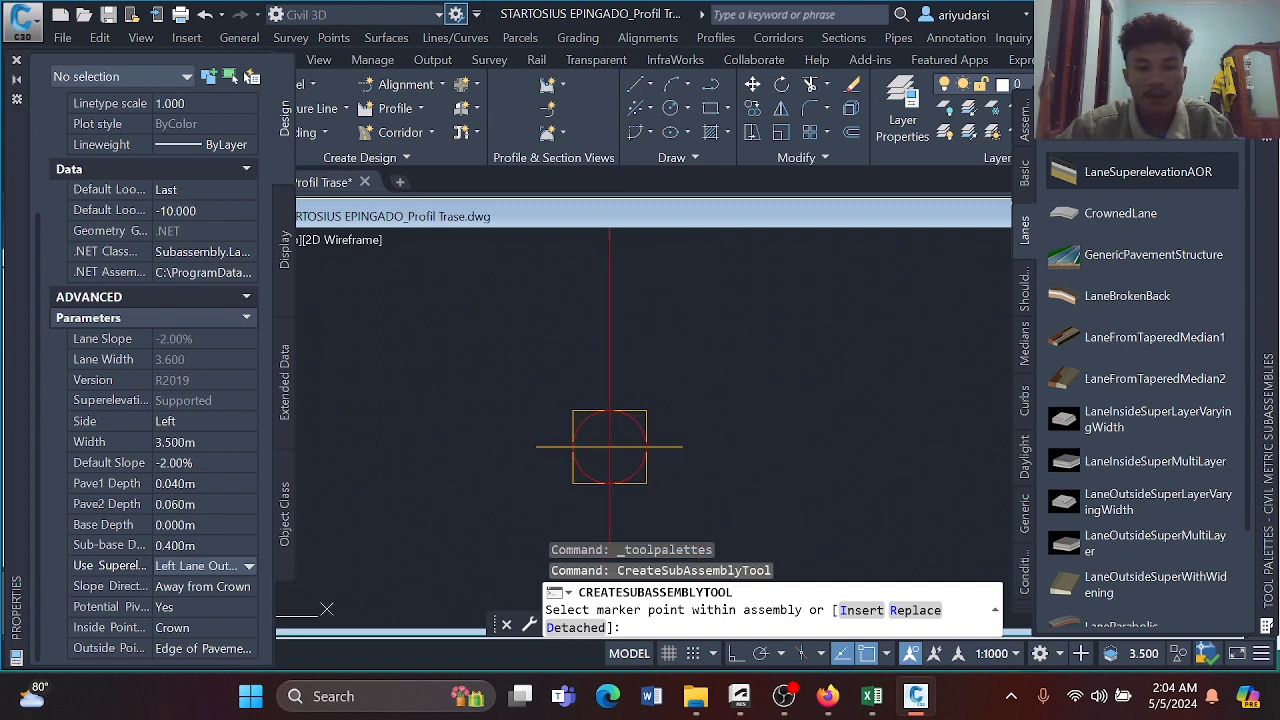
Attach the left lane to the assembly baseline marker and set the Side parameter for the second lane to Right.
click(612, 425)
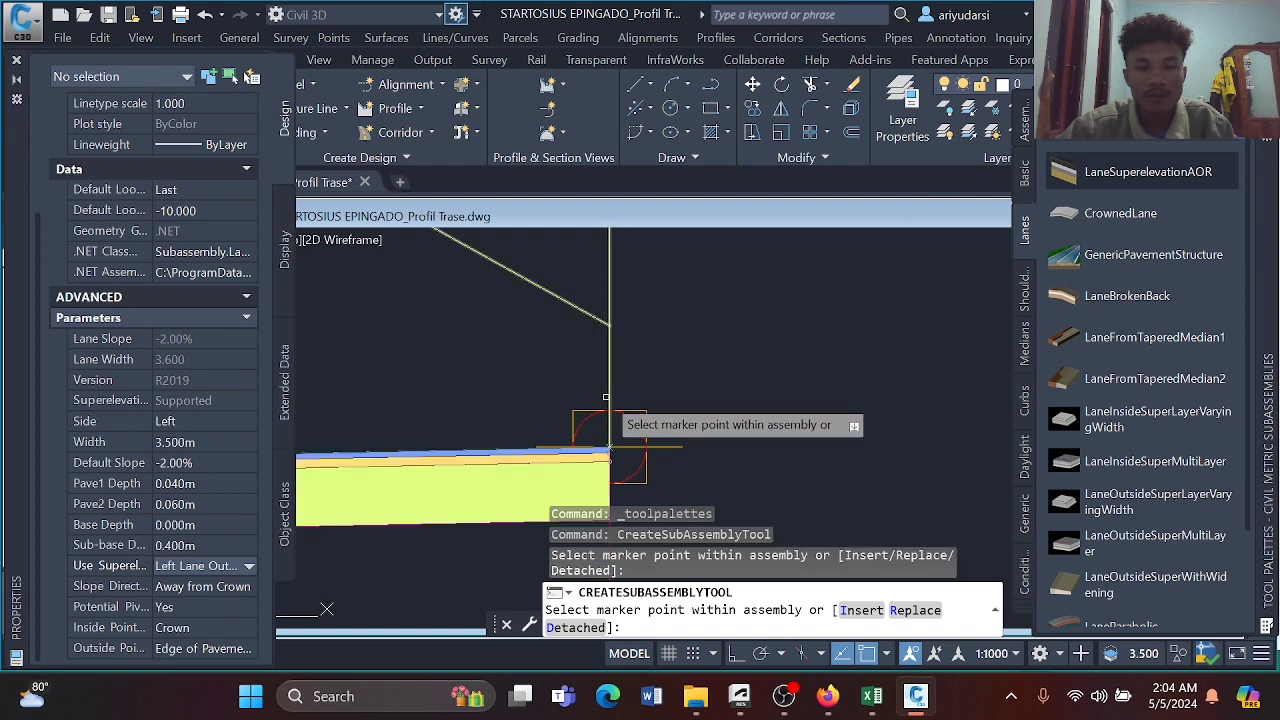
scroll(456, 408, down, 3)
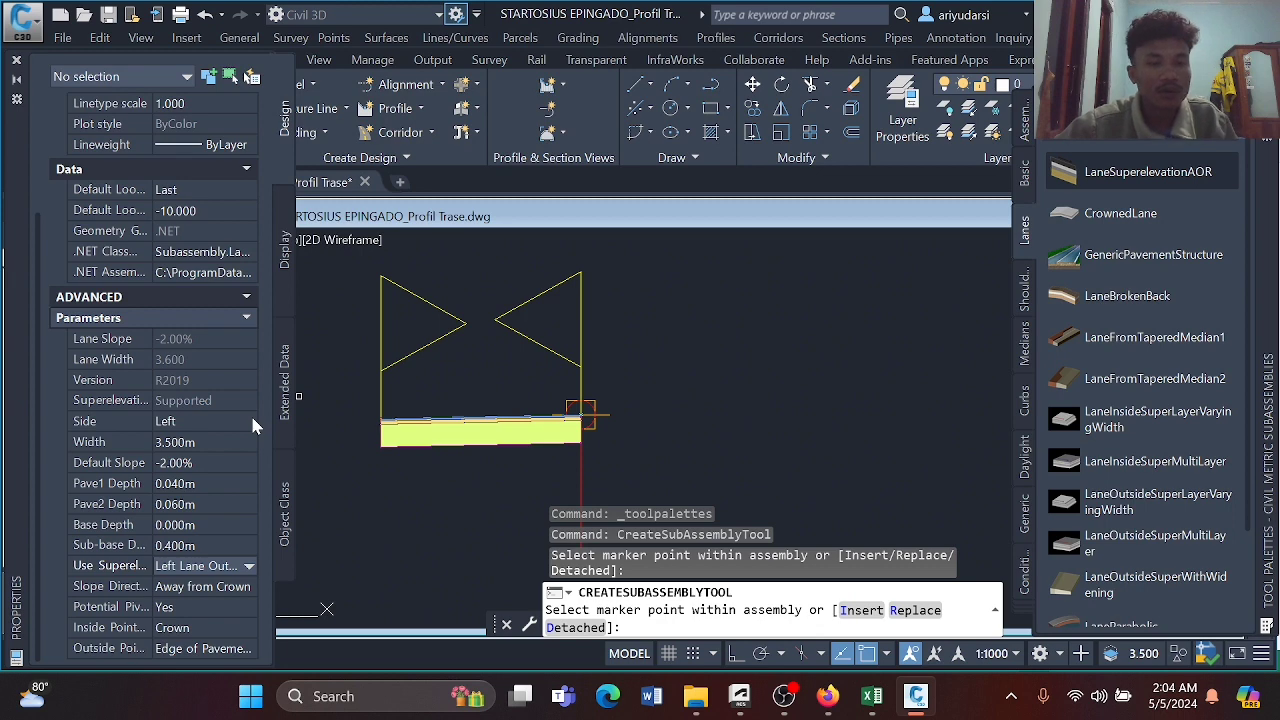
scroll(240, 406, up, 1)
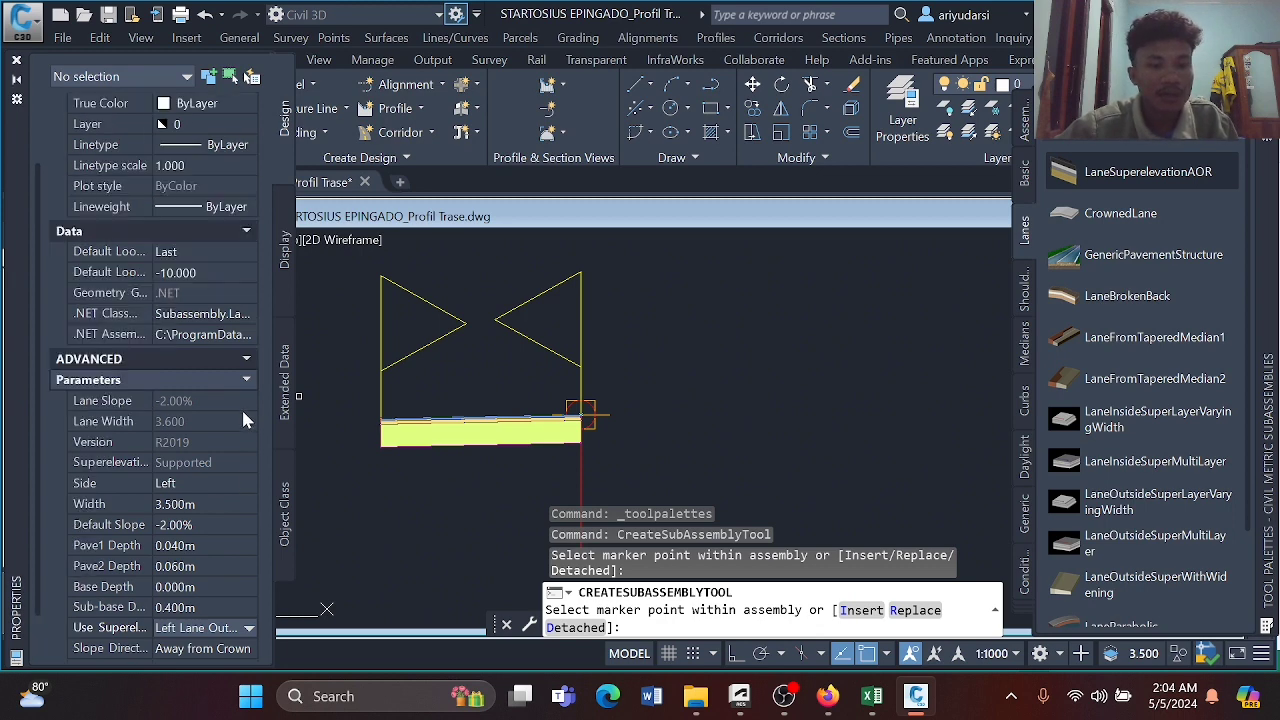
scroll(242, 416, down, 1)
click(242, 419)
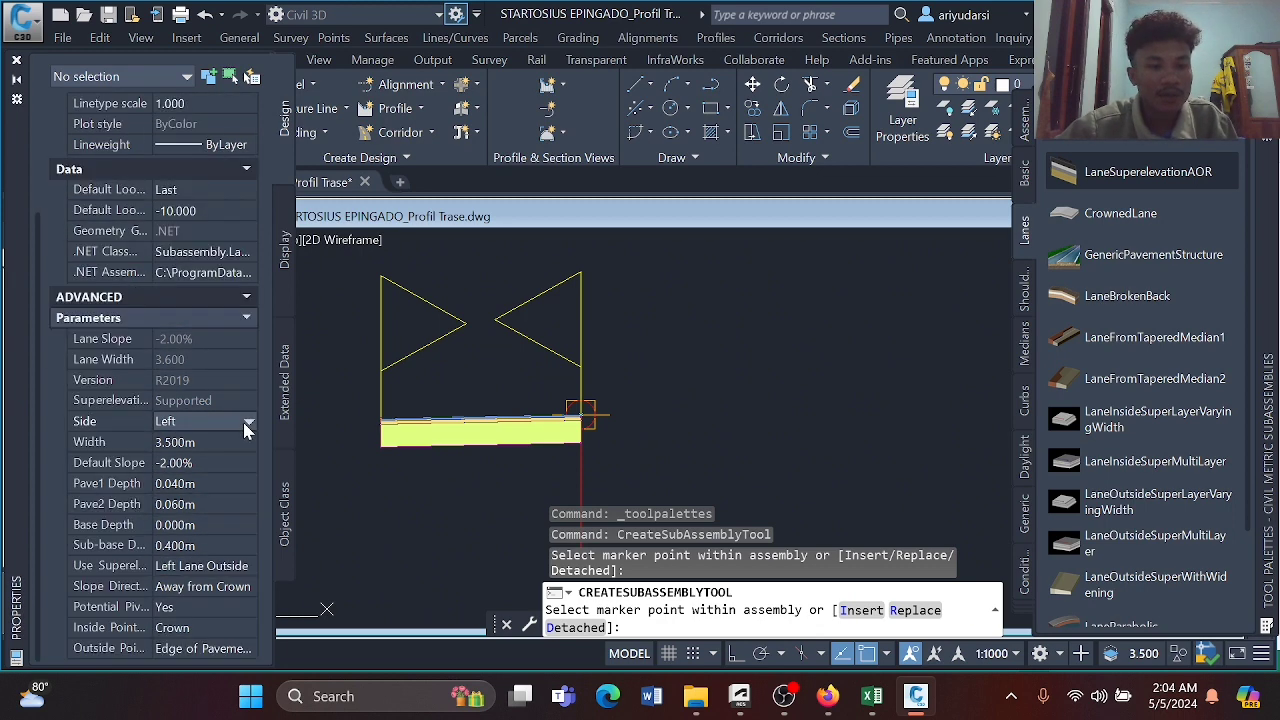
click(249, 421)
click(221, 439)
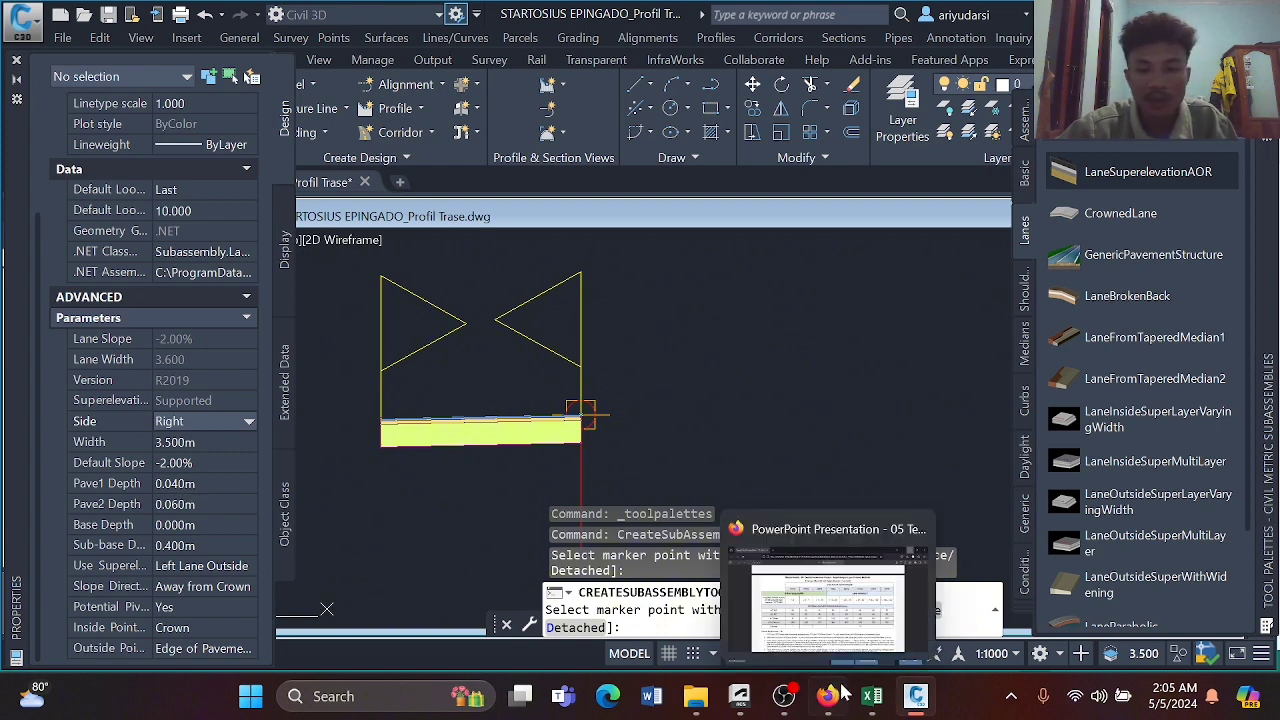
Check the pavement thicknesses in the Tebal Perkerasan workbook in Excel and set the Civil 3D right lane's Use Superelevation to Right Lane Outside.
mouse_move(874, 702)
click(924, 630)
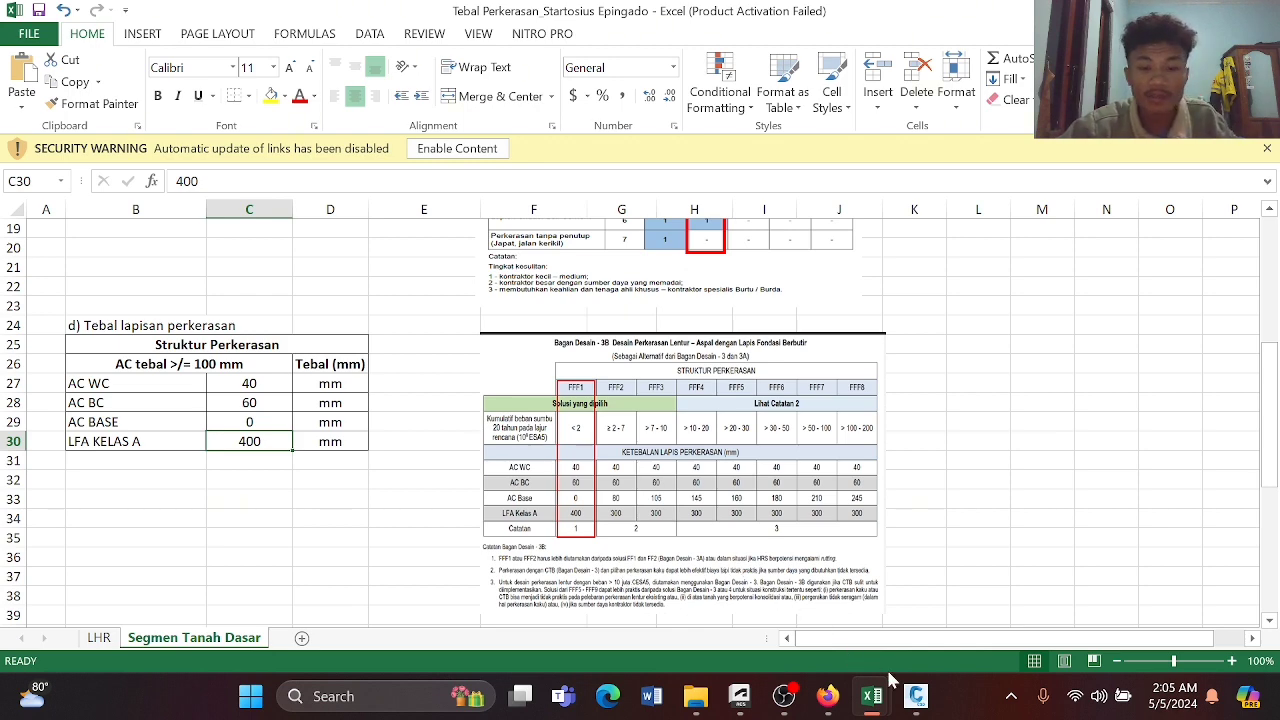
mouse_move(918, 692)
click(885, 615)
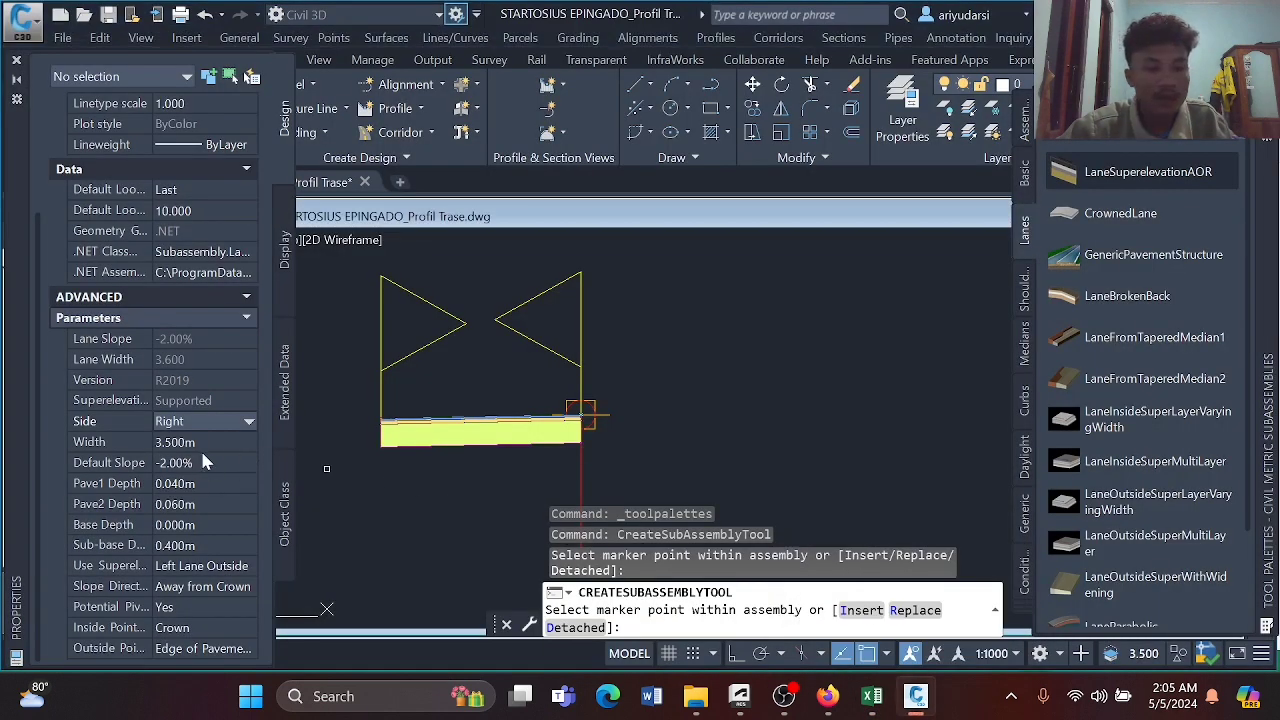
click(240, 567)
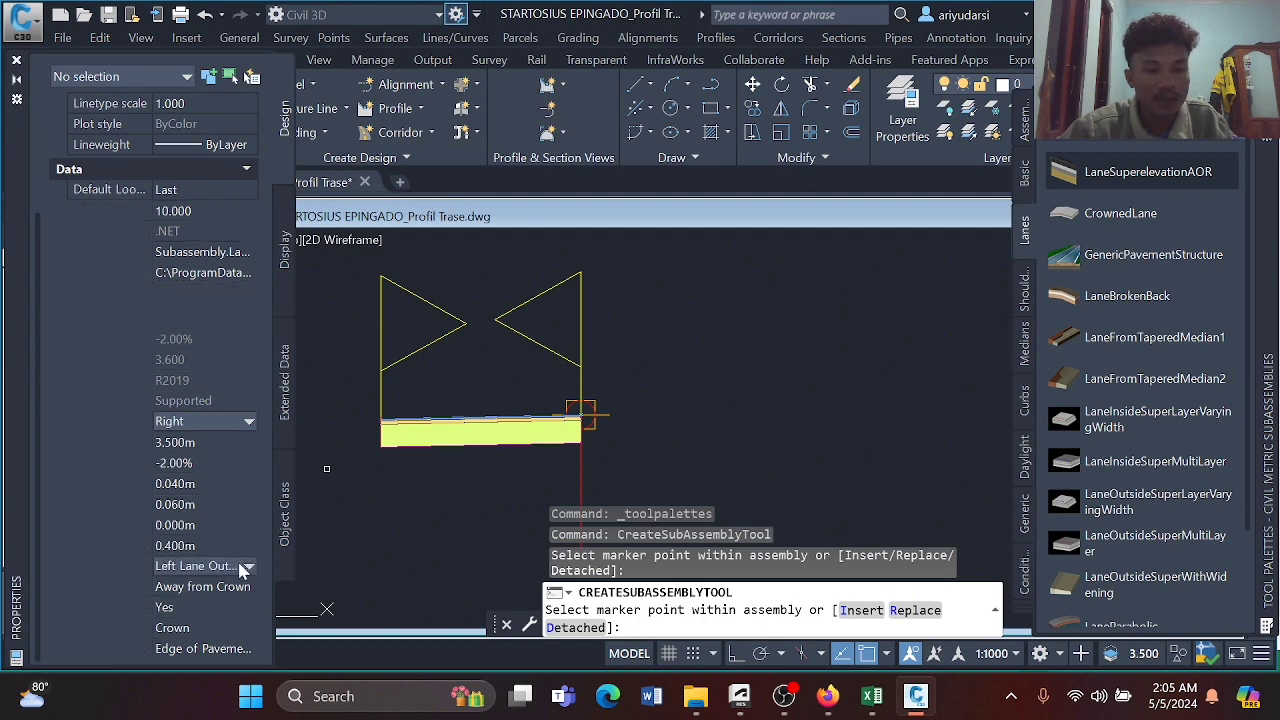
click(250, 567)
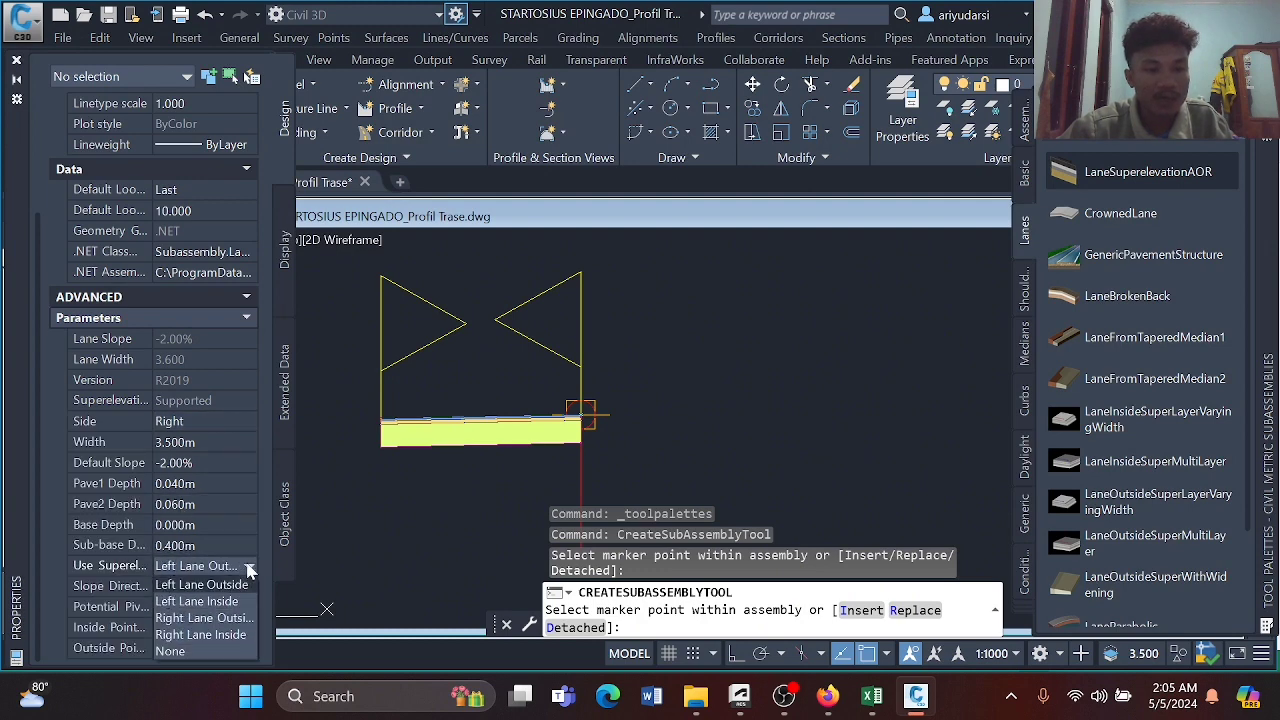
click(230, 618)
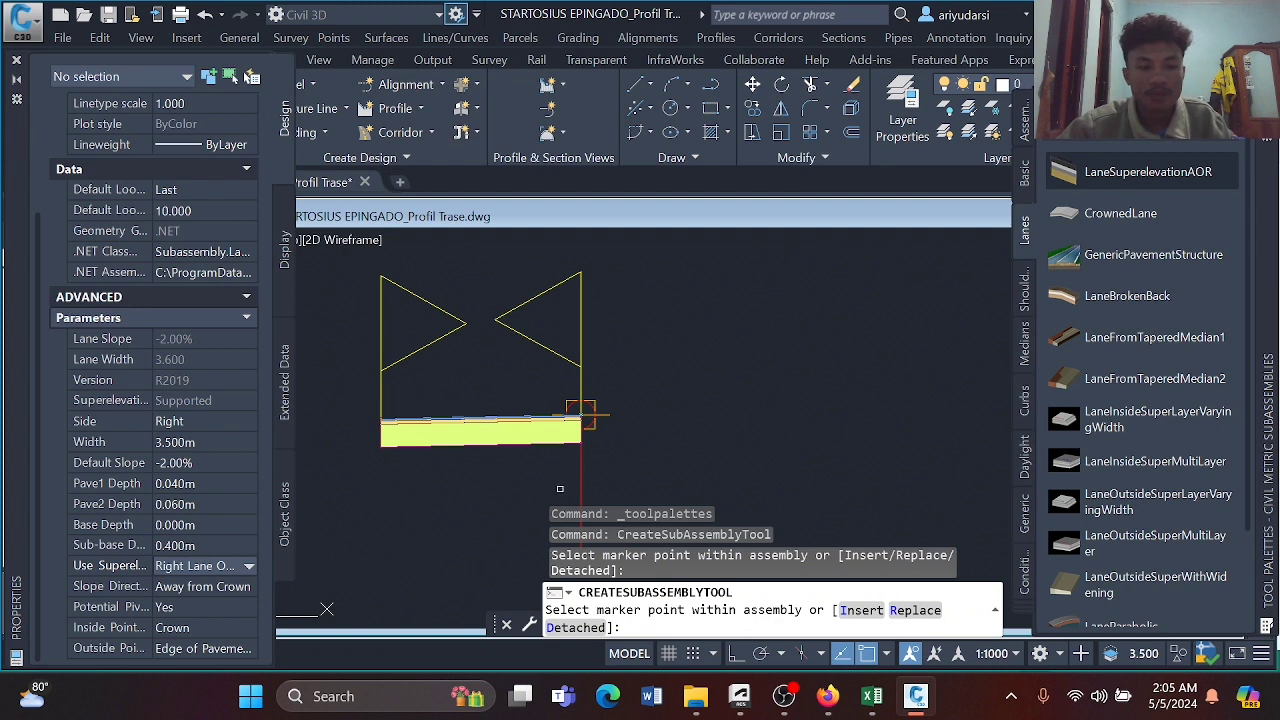
Attach the right lane to the assembly baseline marker.
scroll(592, 439, up, 5)
scroll(592, 439, up, 2)
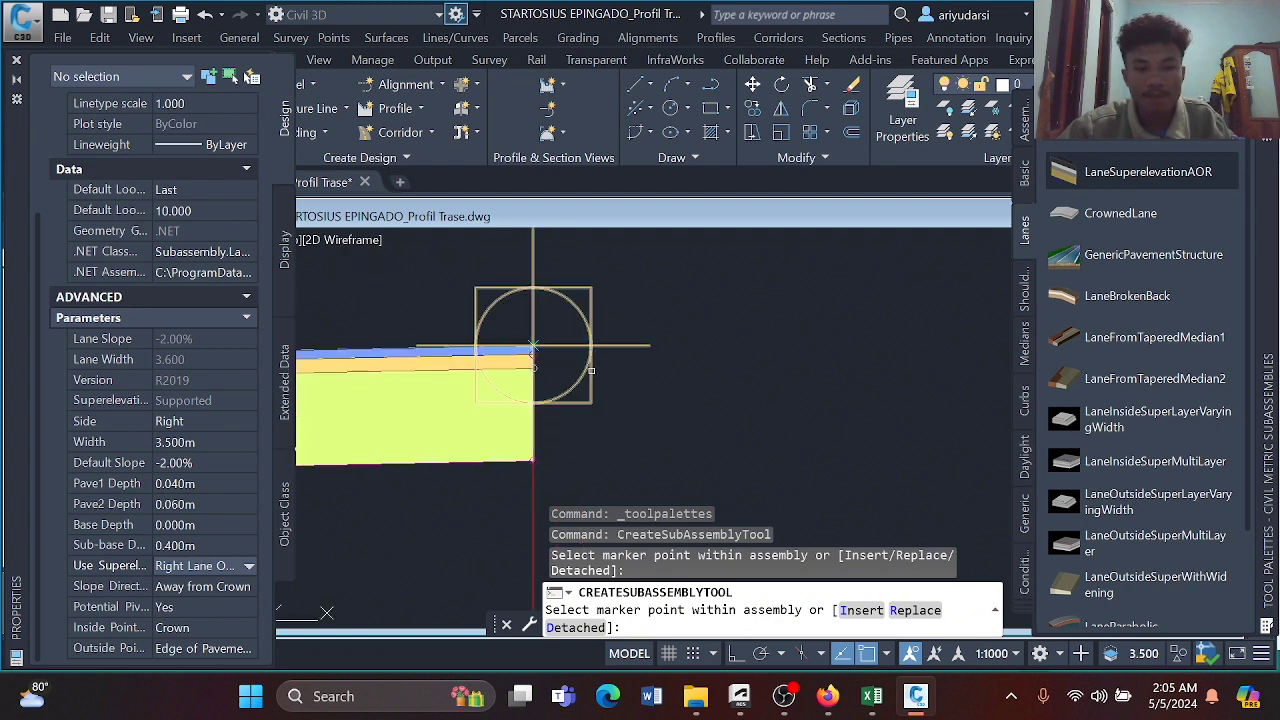
click(591, 371)
scroll(594, 368, down, 6)
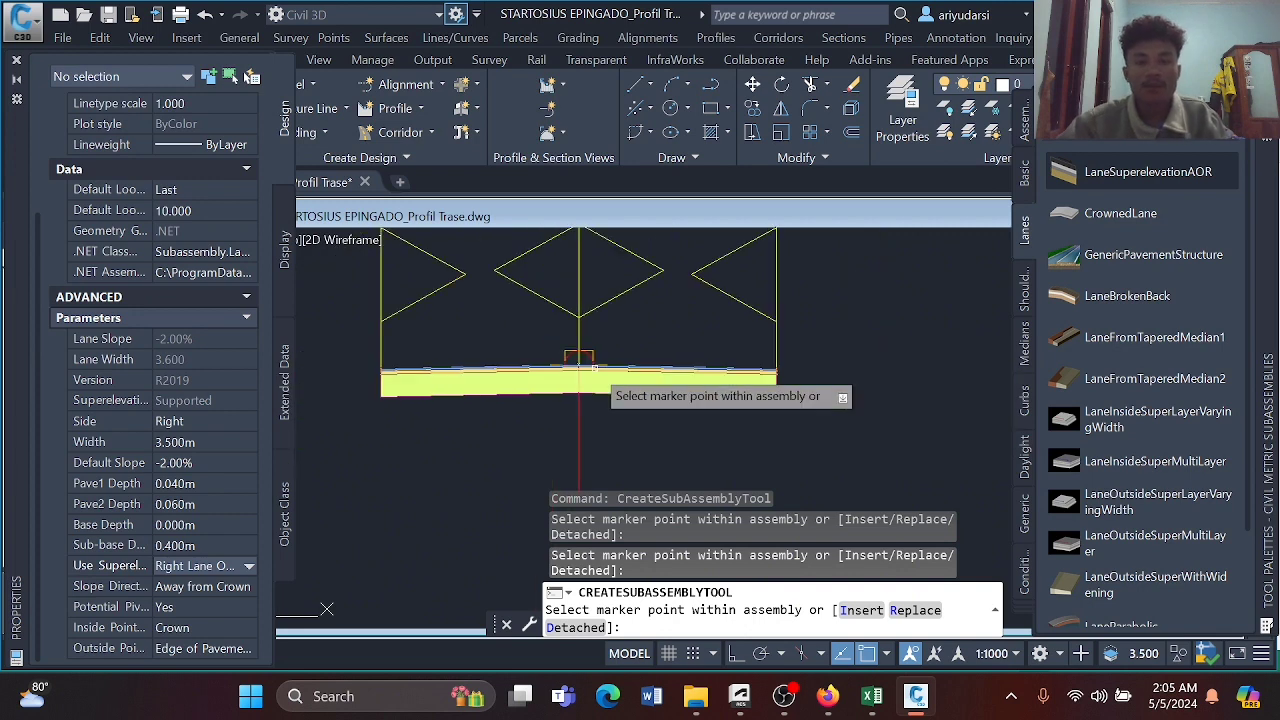
scroll(594, 369, down, 2)
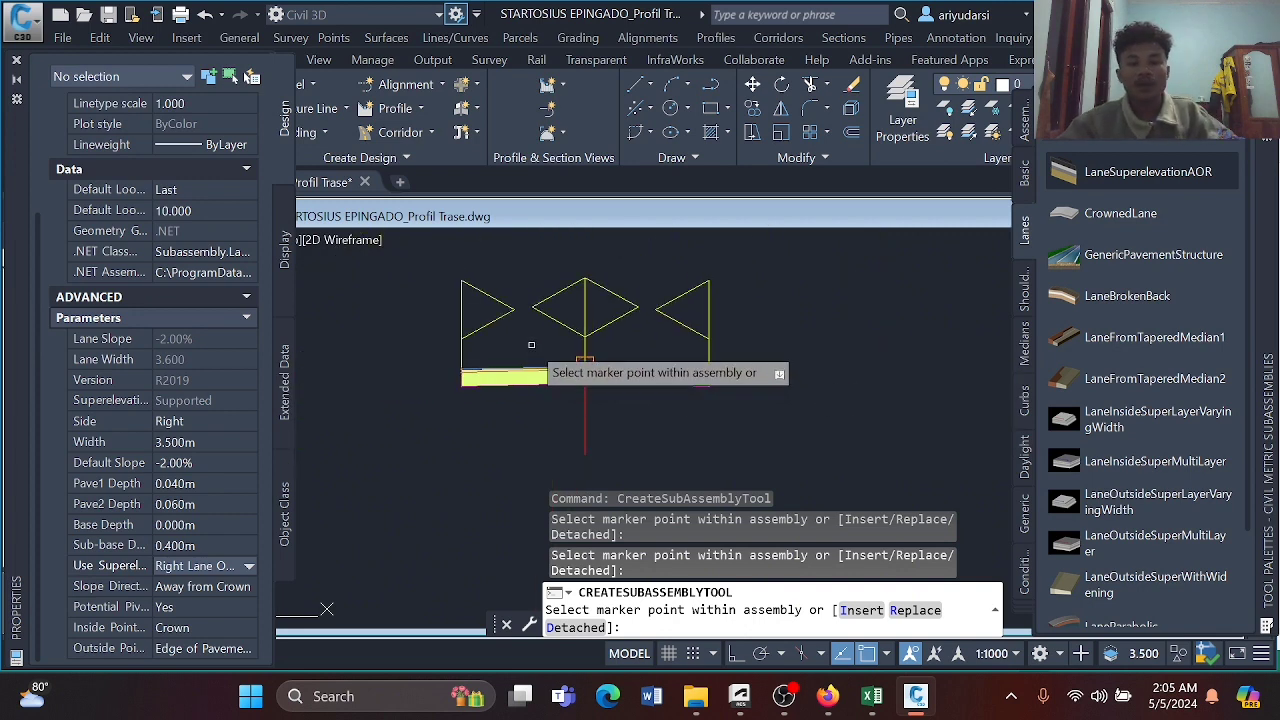
scroll(531, 345, up, 2)
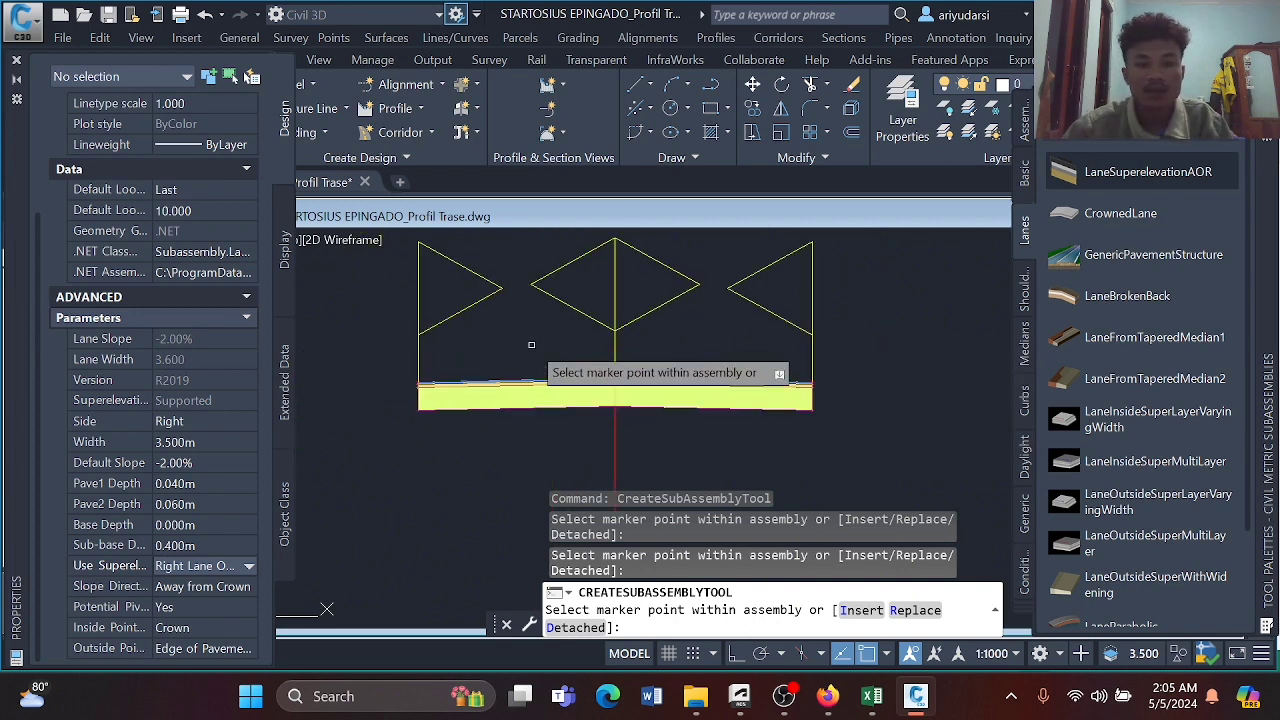
middle_drag(531, 345, 537, 346)
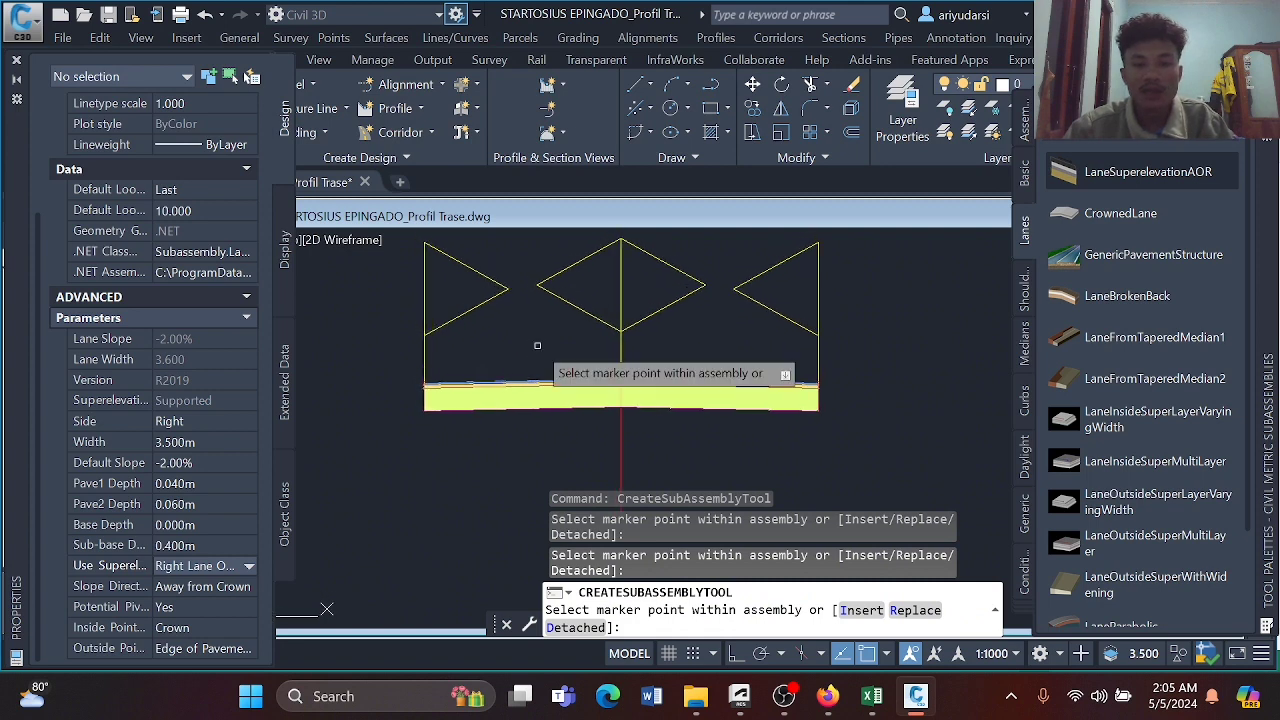
mouse_move(537, 345)
middle_down()
mouse_move(557, 349)
mouse_move(548, 375)
middle_up()
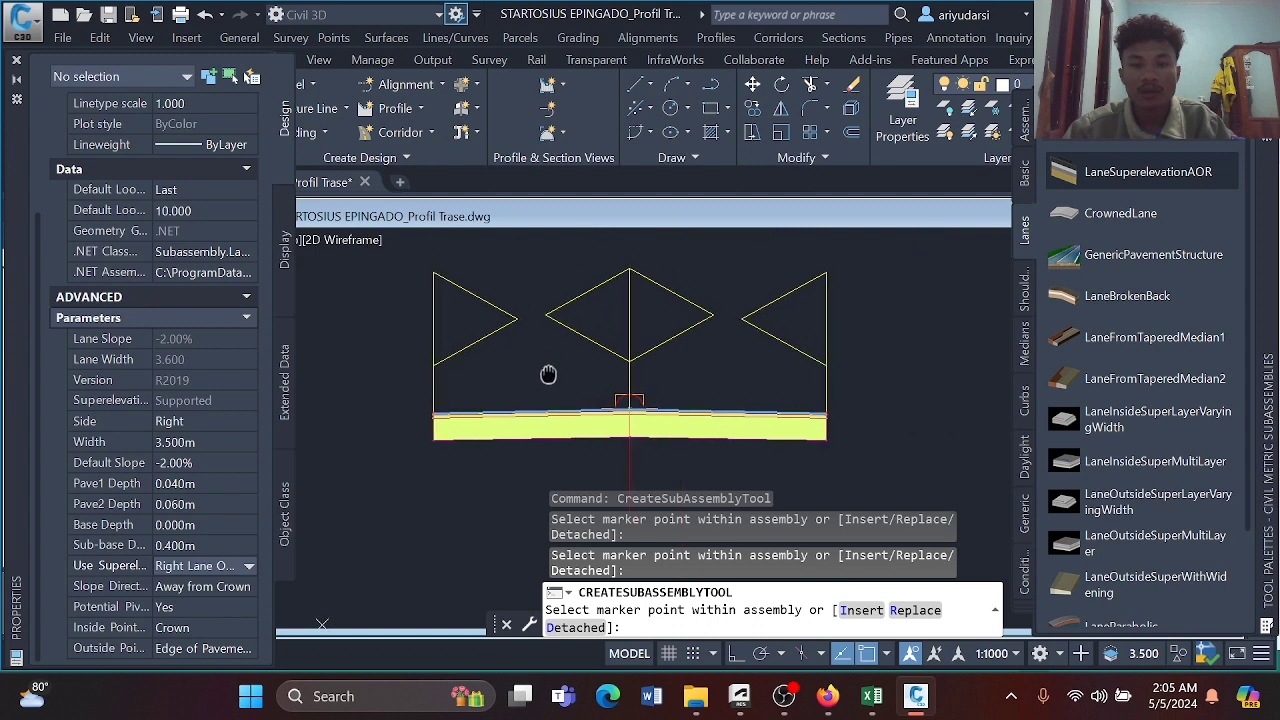
Start adding the ShoulderExtendAll subassembly from the shoulder subassemblies and set its Side parameter to Left.
click(1027, 300)
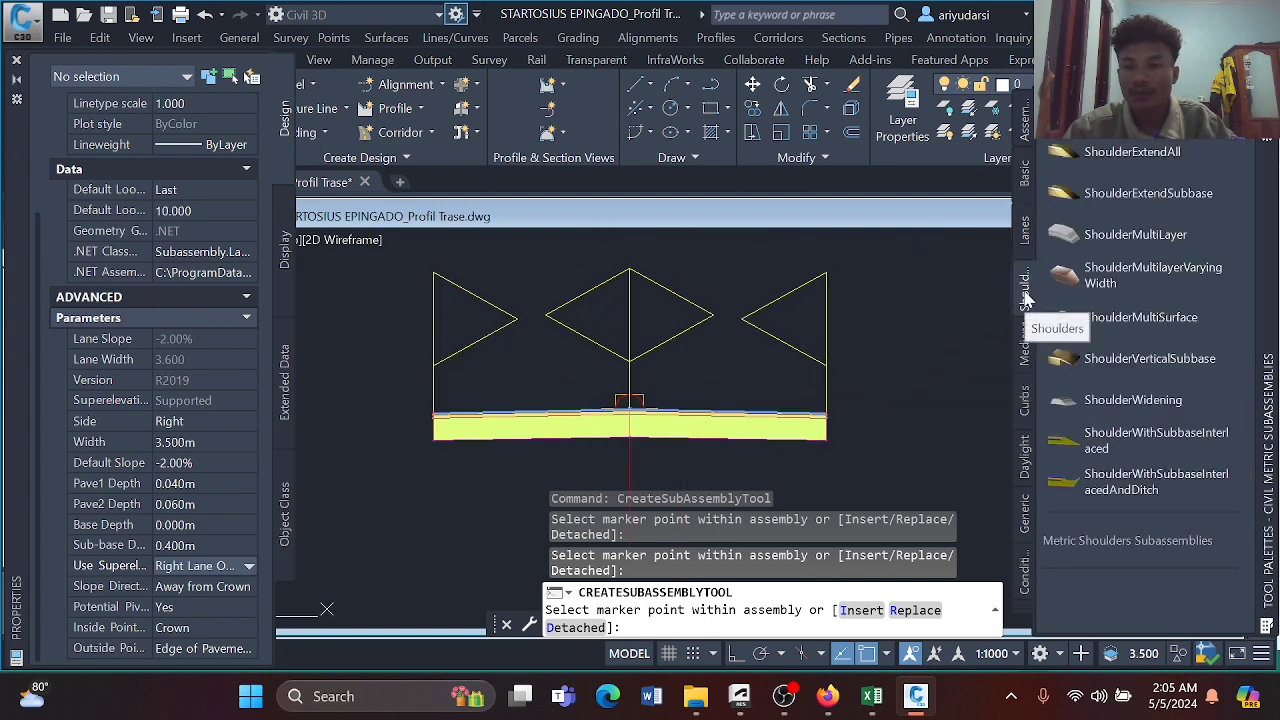
click(1109, 157)
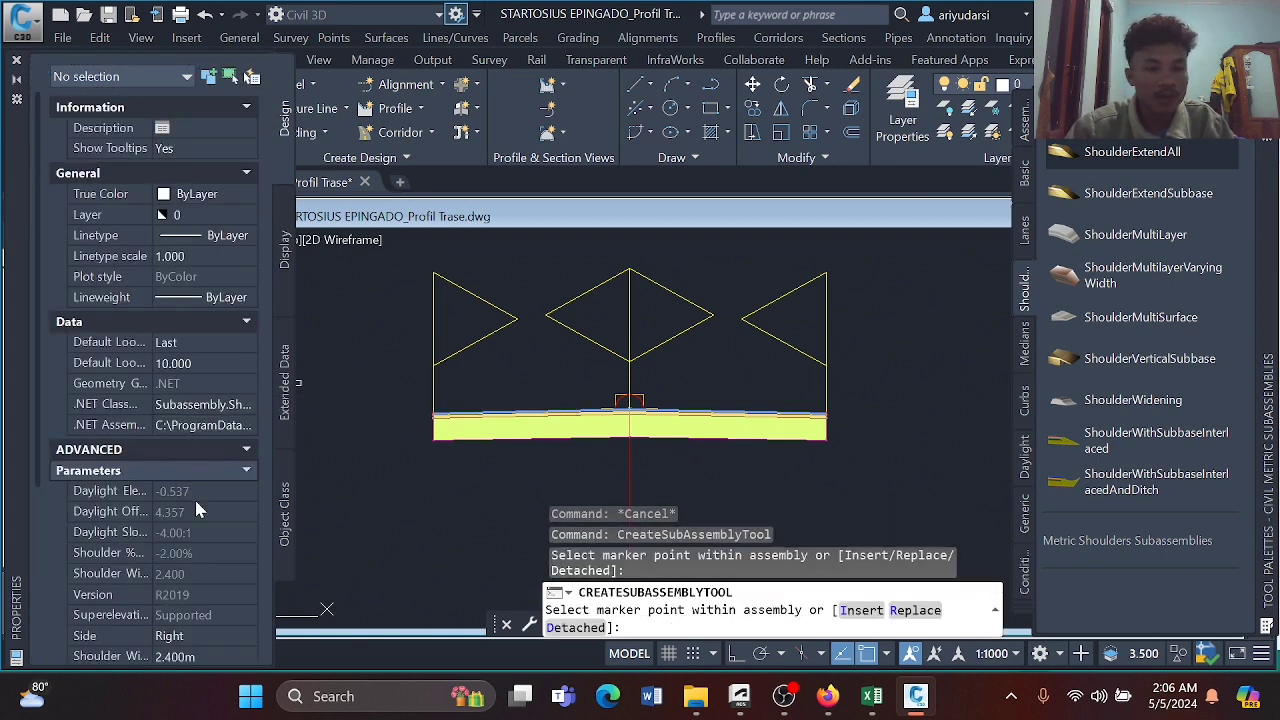
scroll(194, 497, down, 2)
scroll(196, 507, down, 3)
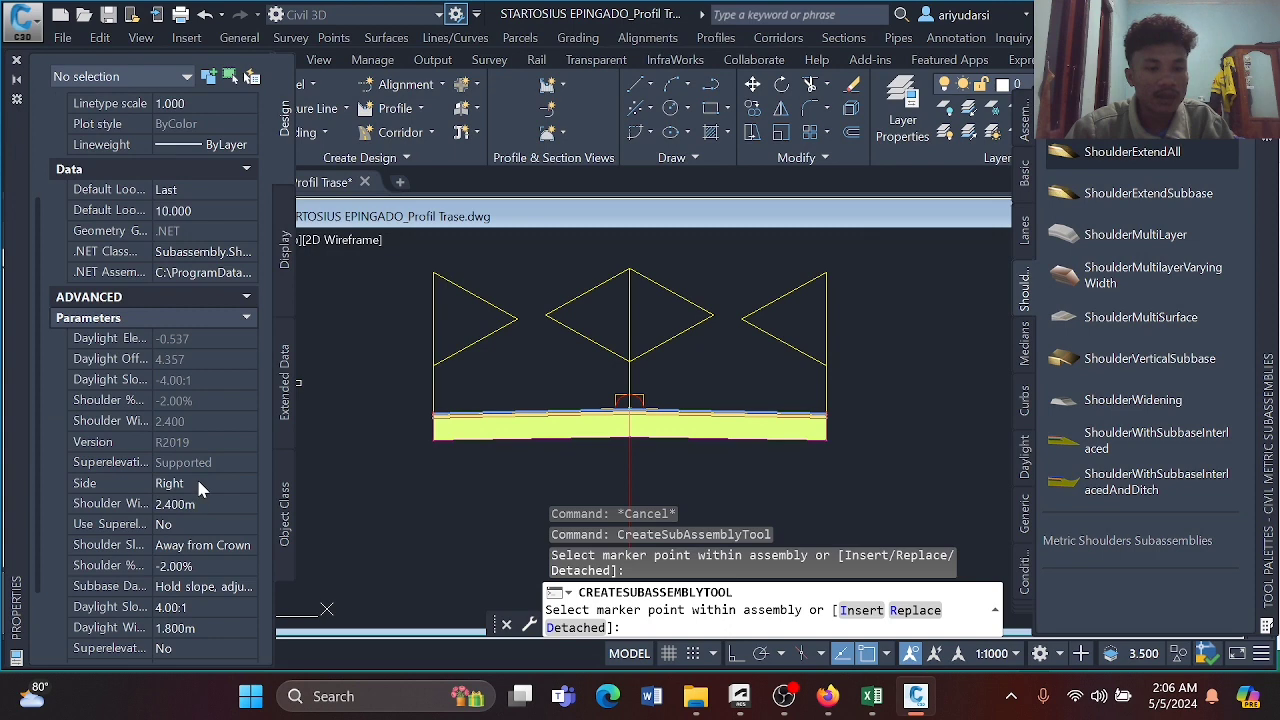
scroll(226, 475, down, 3)
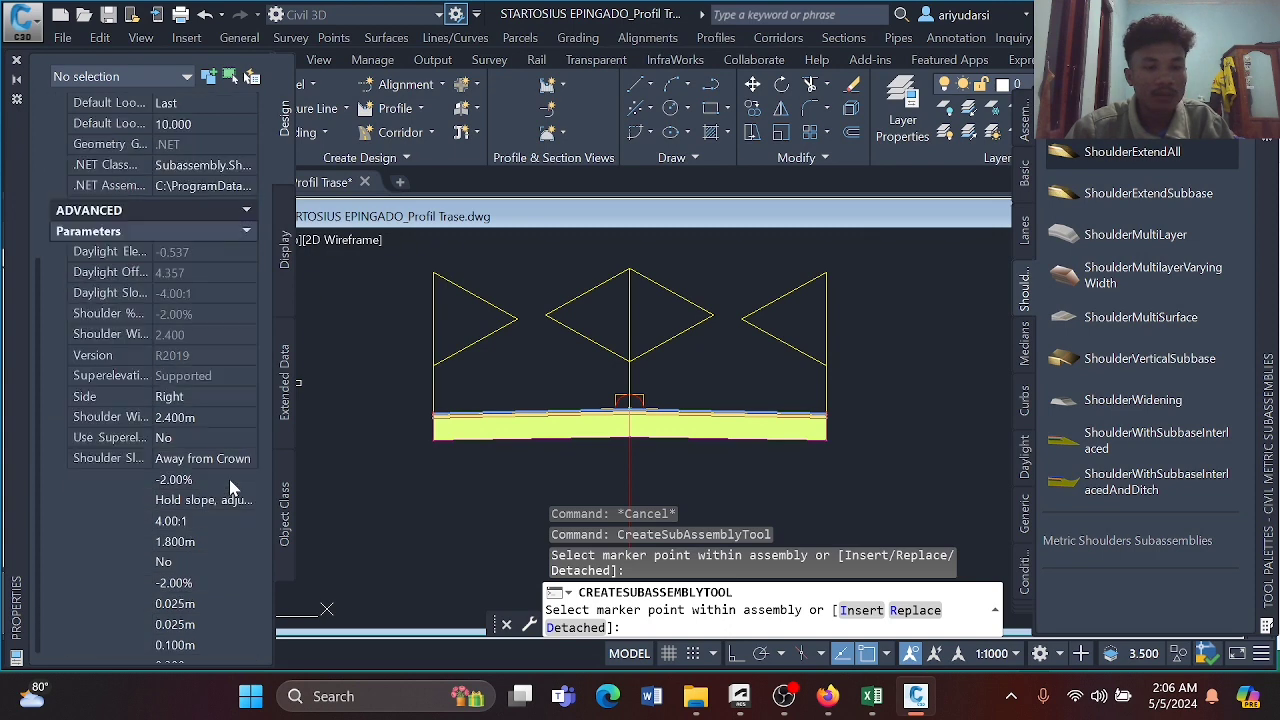
click(245, 398)
click(248, 397)
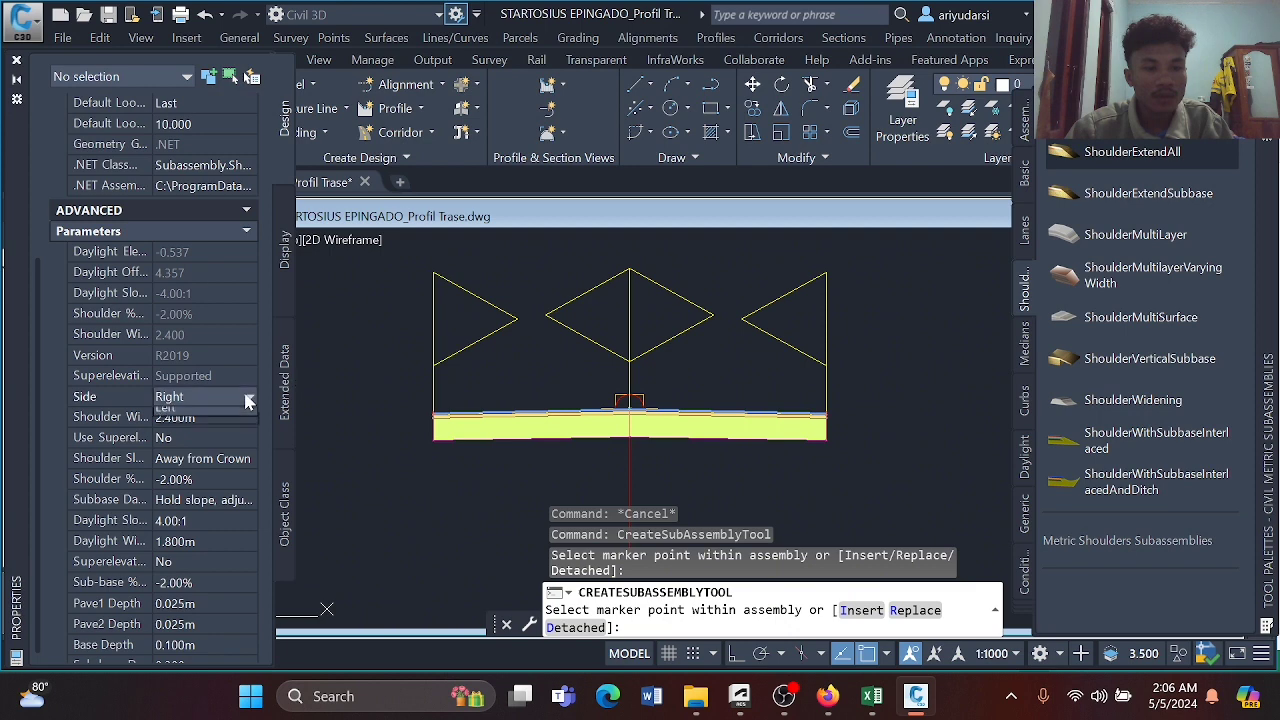
click(224, 432)
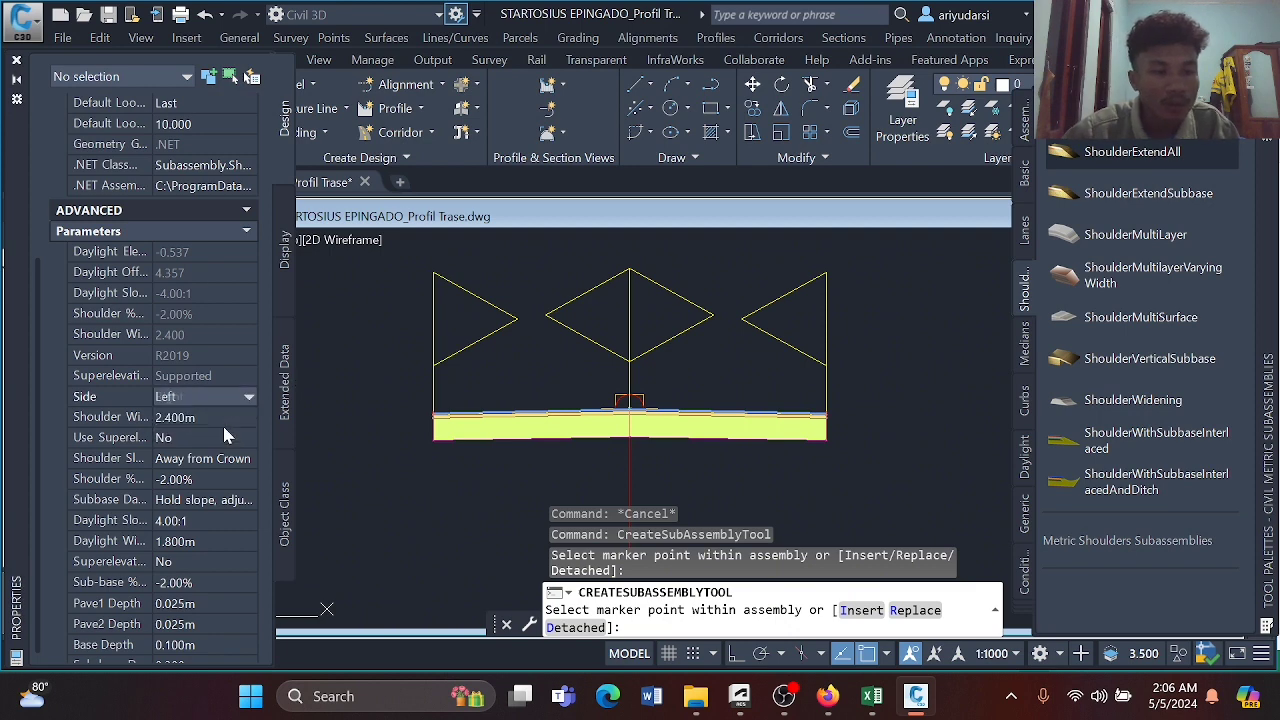
Check Lebar Bahu Luar in the Perhitungan Geometrik Jalan workbook in Excel and set the Civil 3D left shoulder's width to 1 m.
click(168, 418)
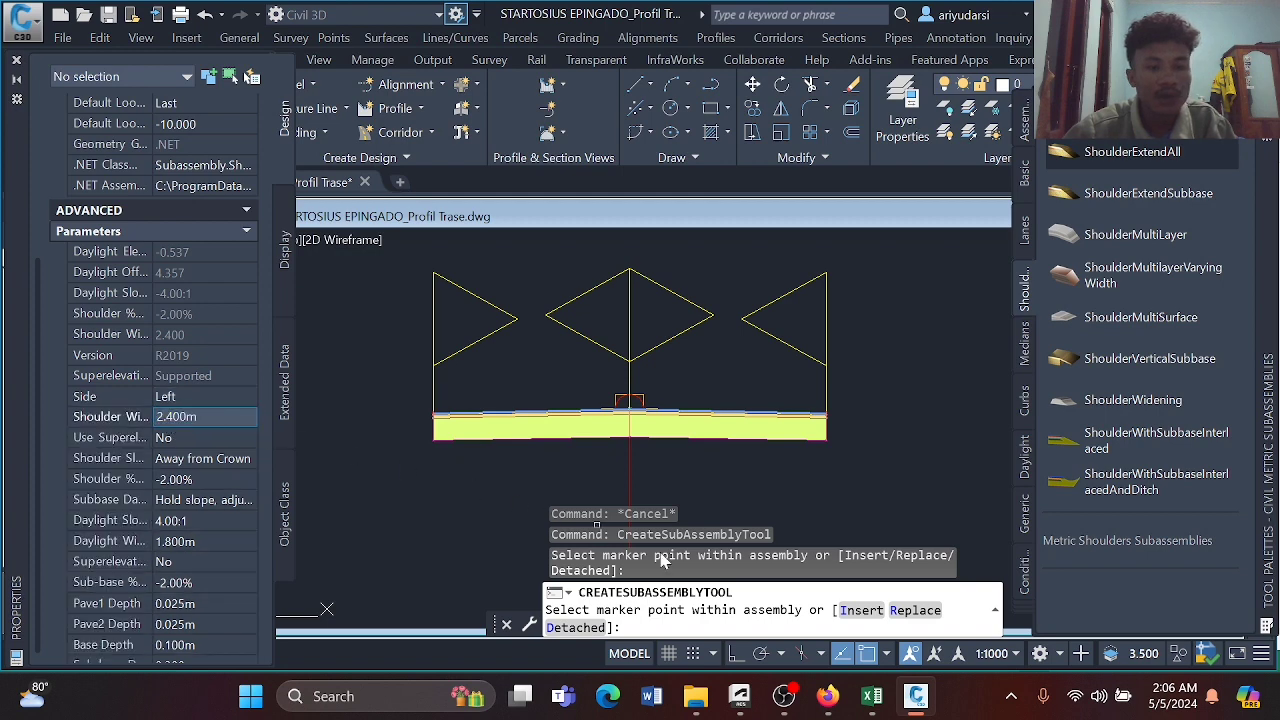
mouse_move(873, 700)
click(765, 598)
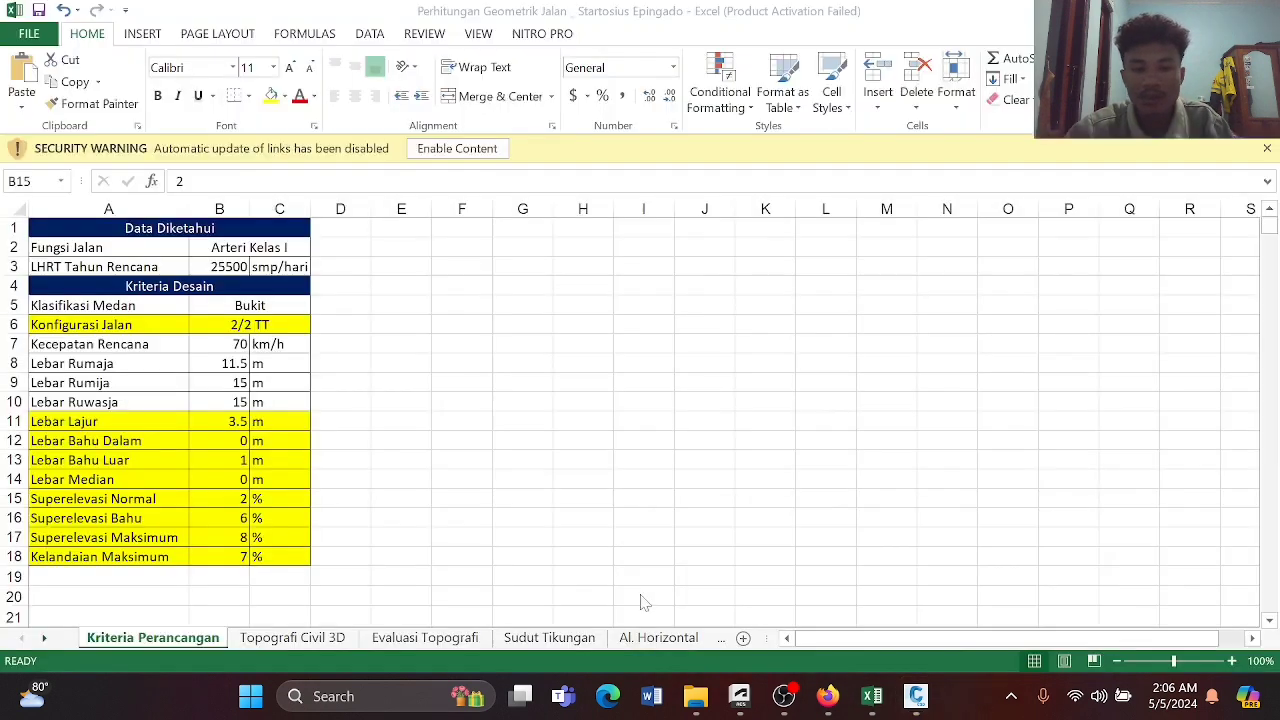
click(228, 460)
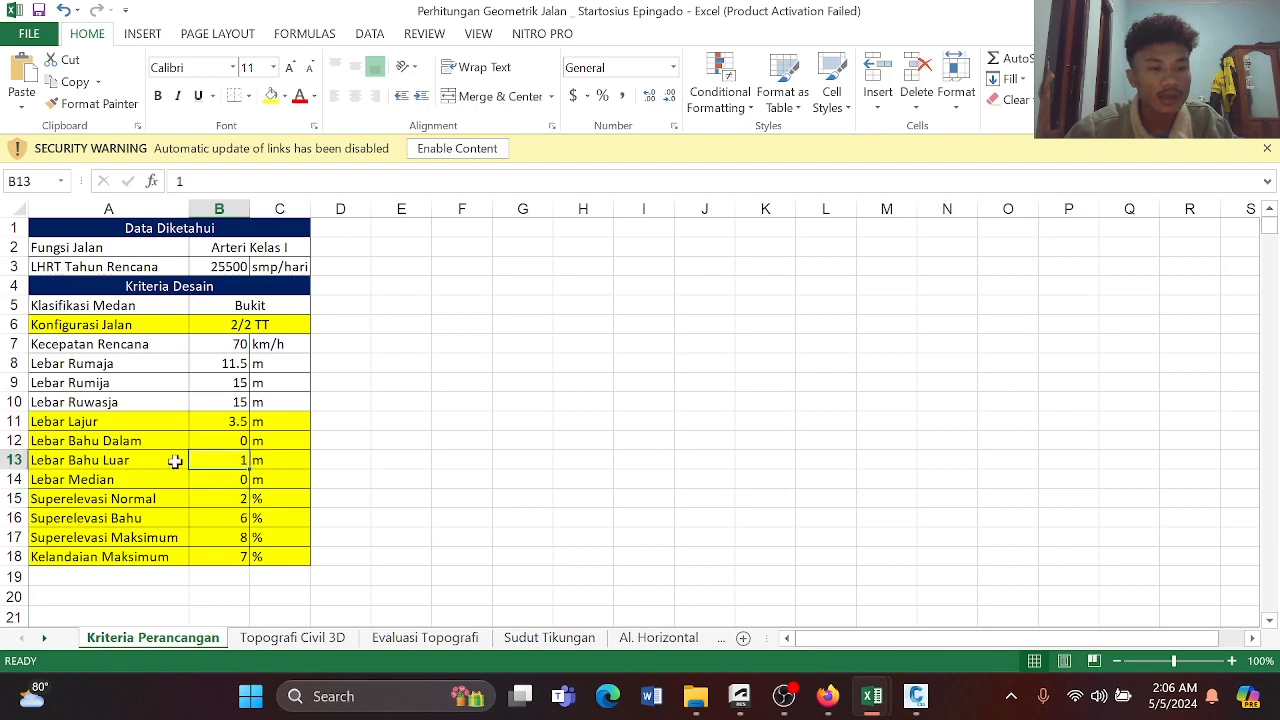
mouse_move(915, 696)
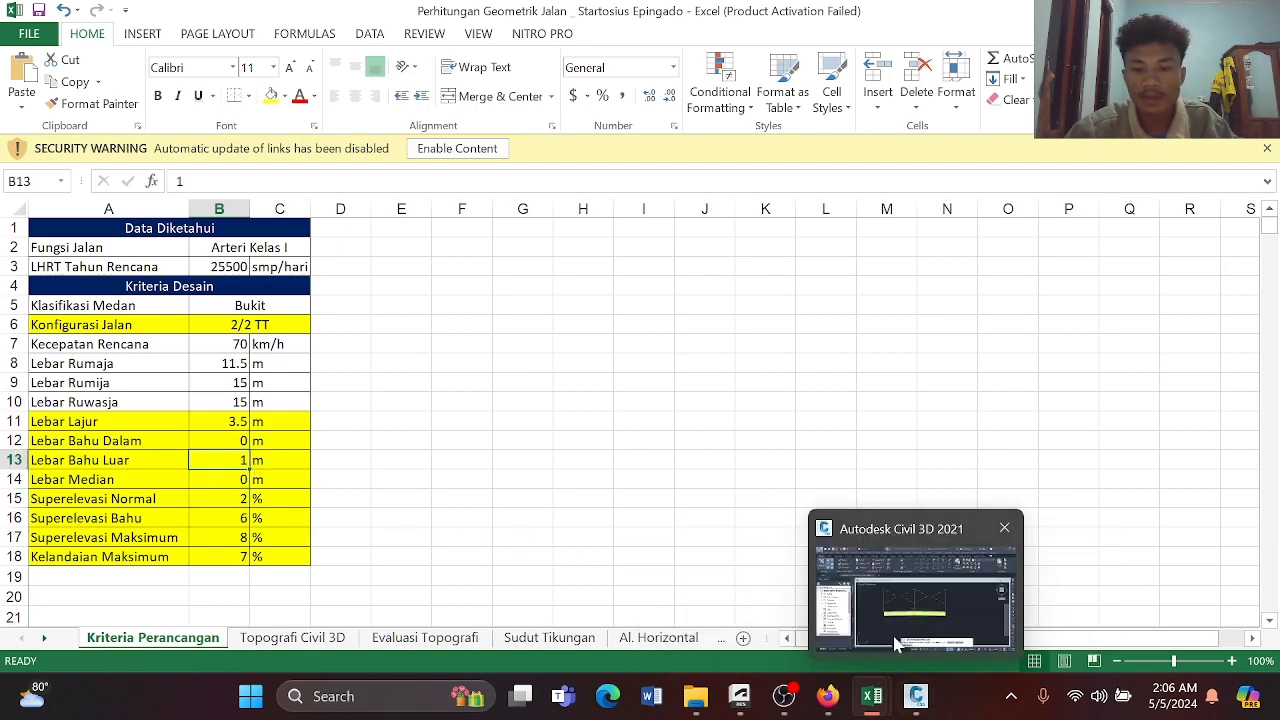
click(898, 632)
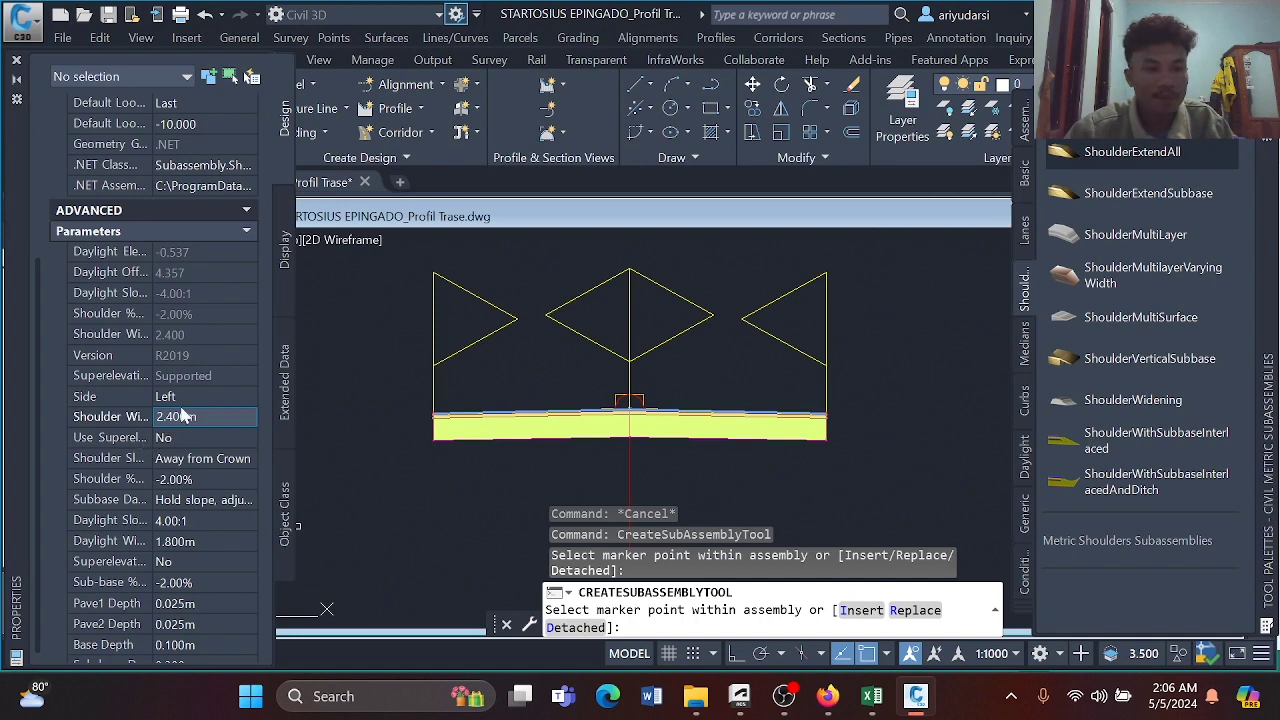
drag(187, 417, 166, 417)
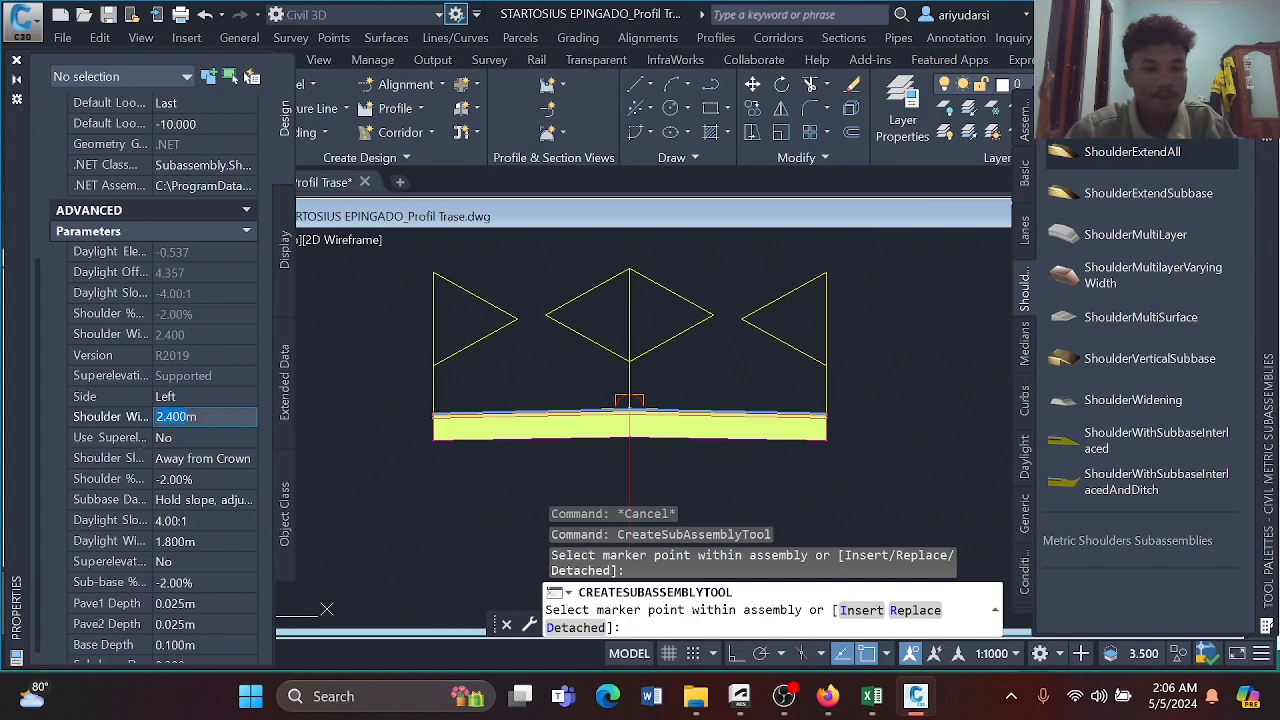
text(1m)
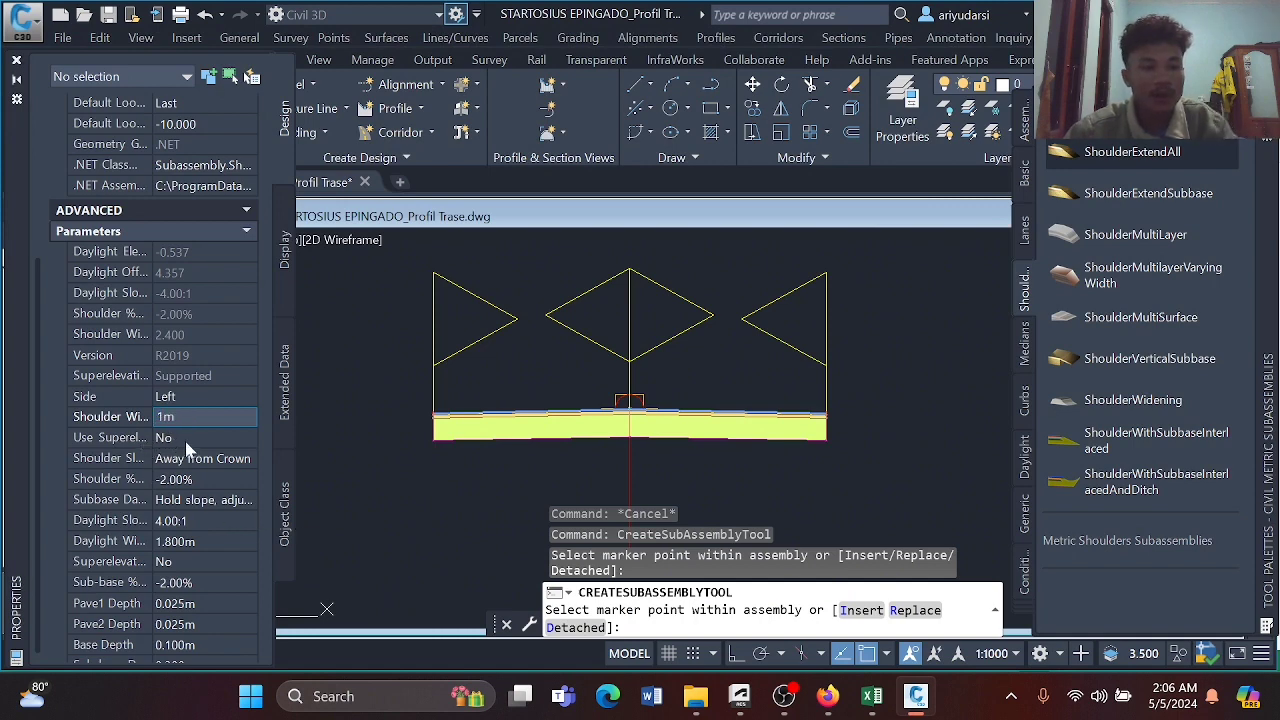
click(186, 444)
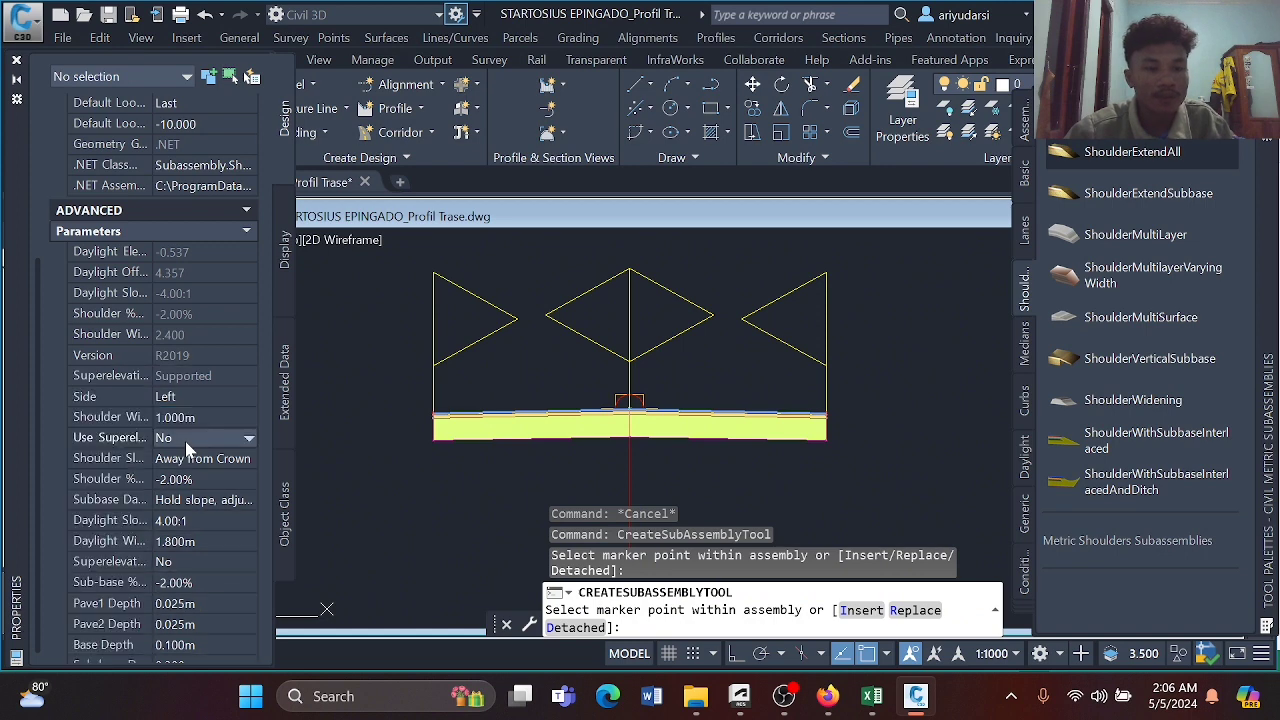
Keep the left shoulder's Use Superelevation at No and set its Daylight Slope to 1.00:1.
click(248, 438)
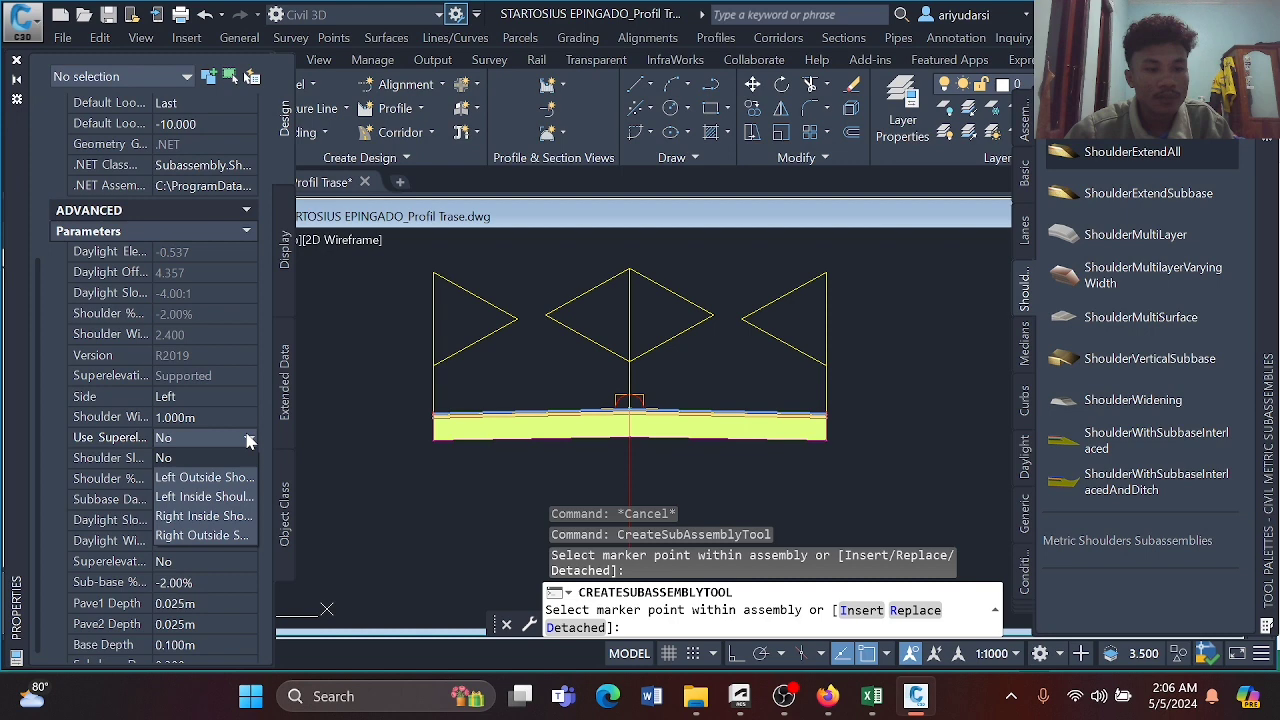
click(249, 441)
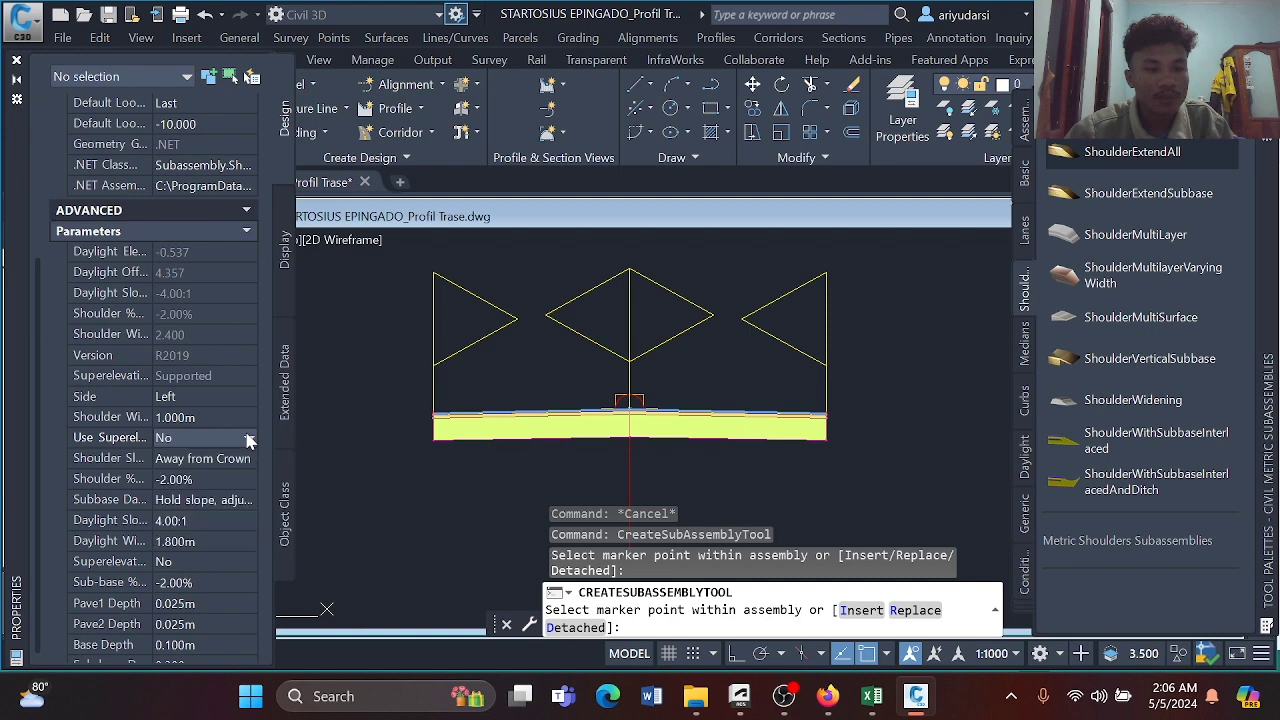
click(160, 520)
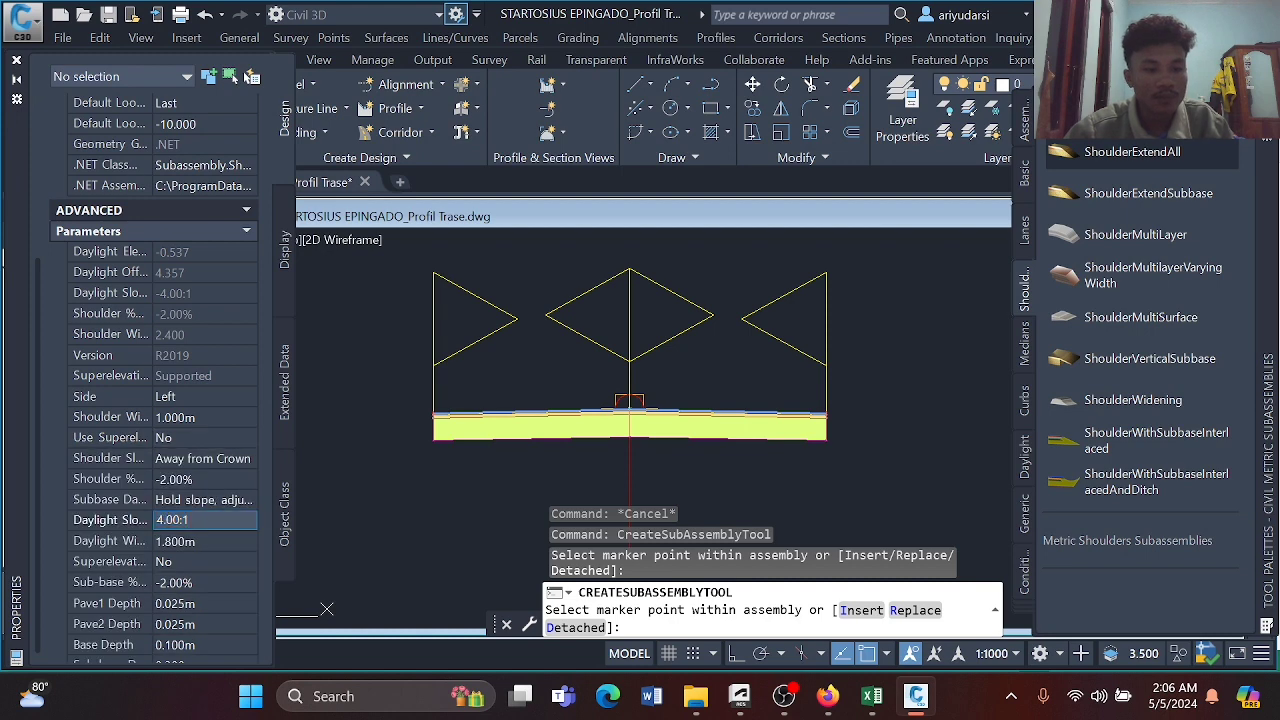
key(BackSpace)
text(1)
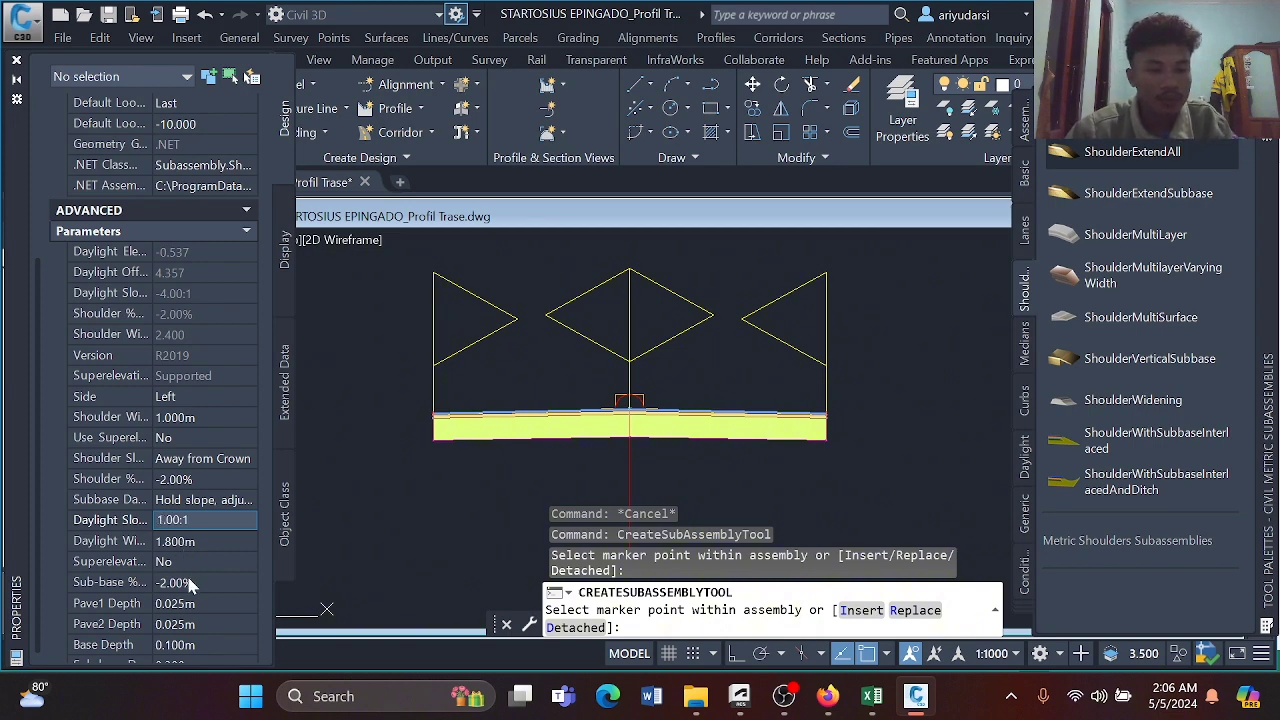
scroll(190, 585, down, 1)
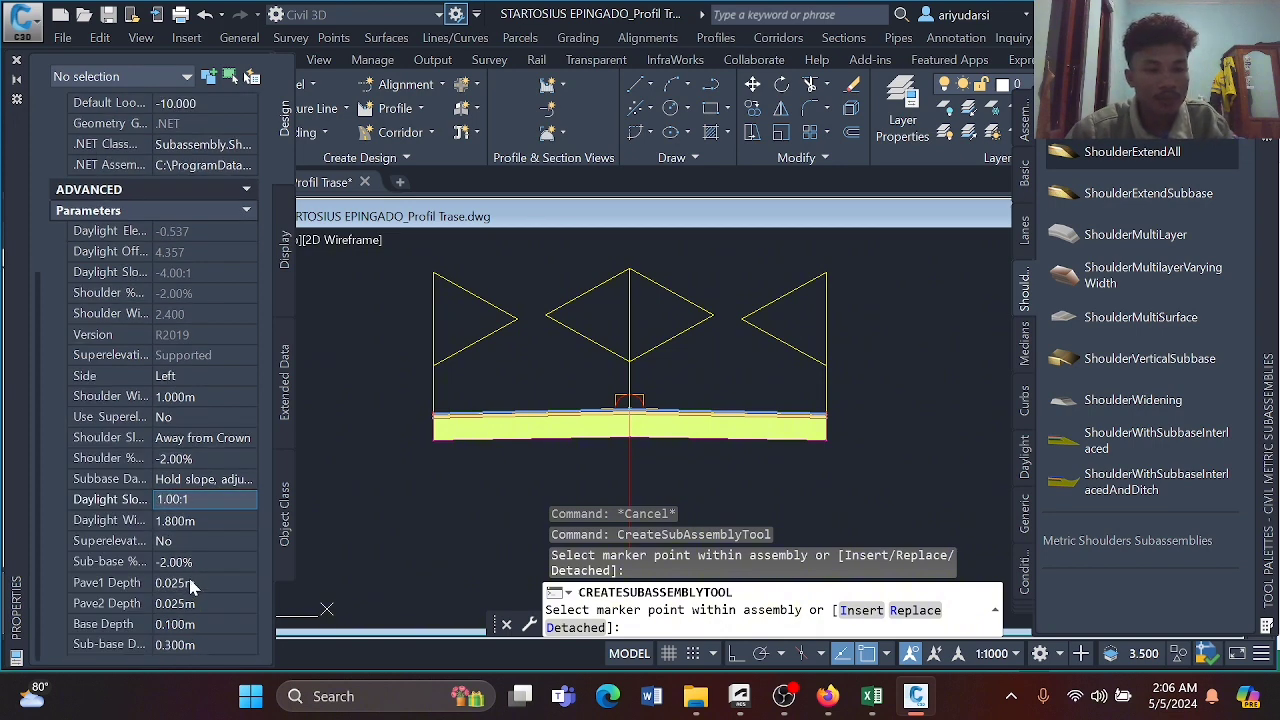
Set the left shoulder's Pave1 Depth to 0.040 m and its Pave2 Depth to 0.060 m.
click(190, 584)
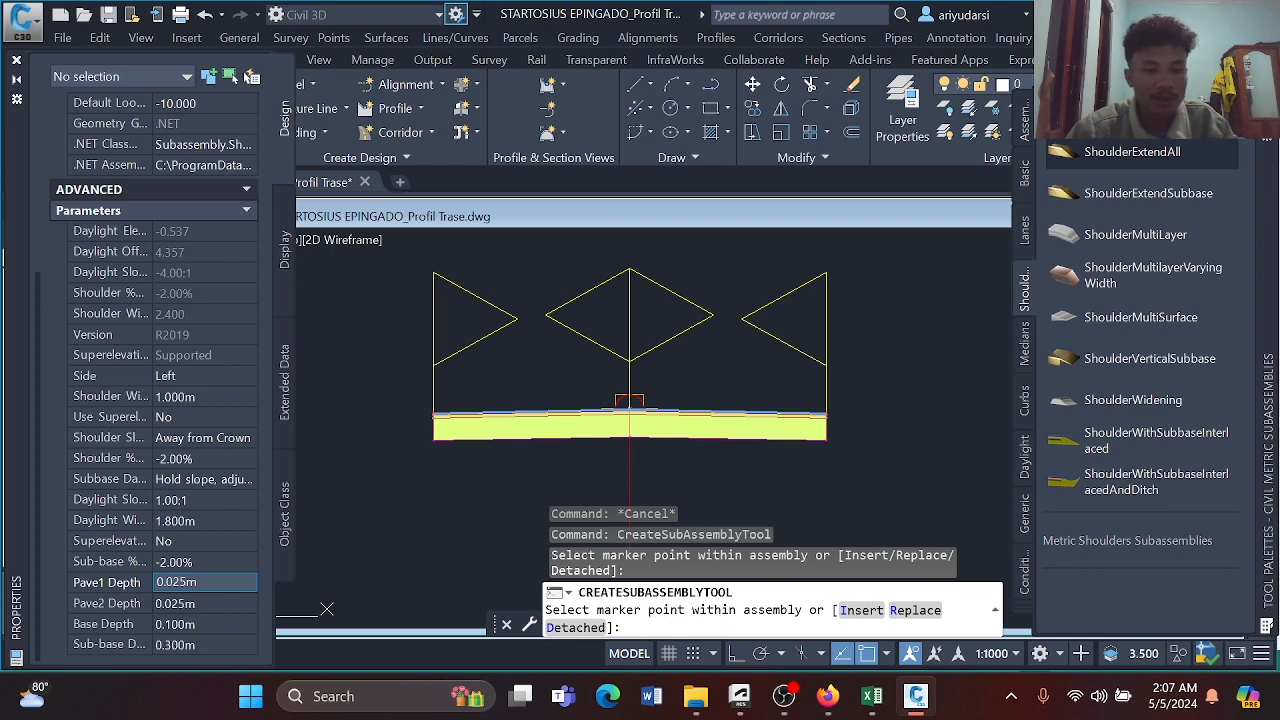
key(BackSpace)
key(BackSpace)
text(4)
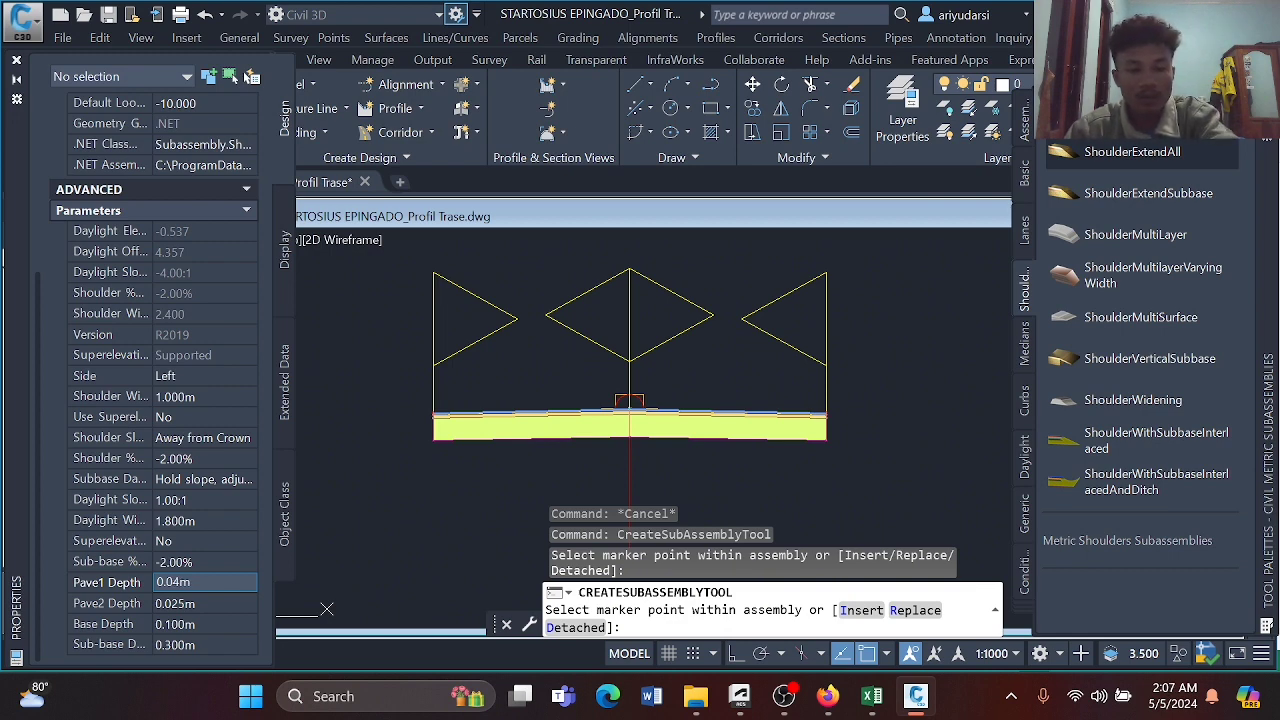
text(0)
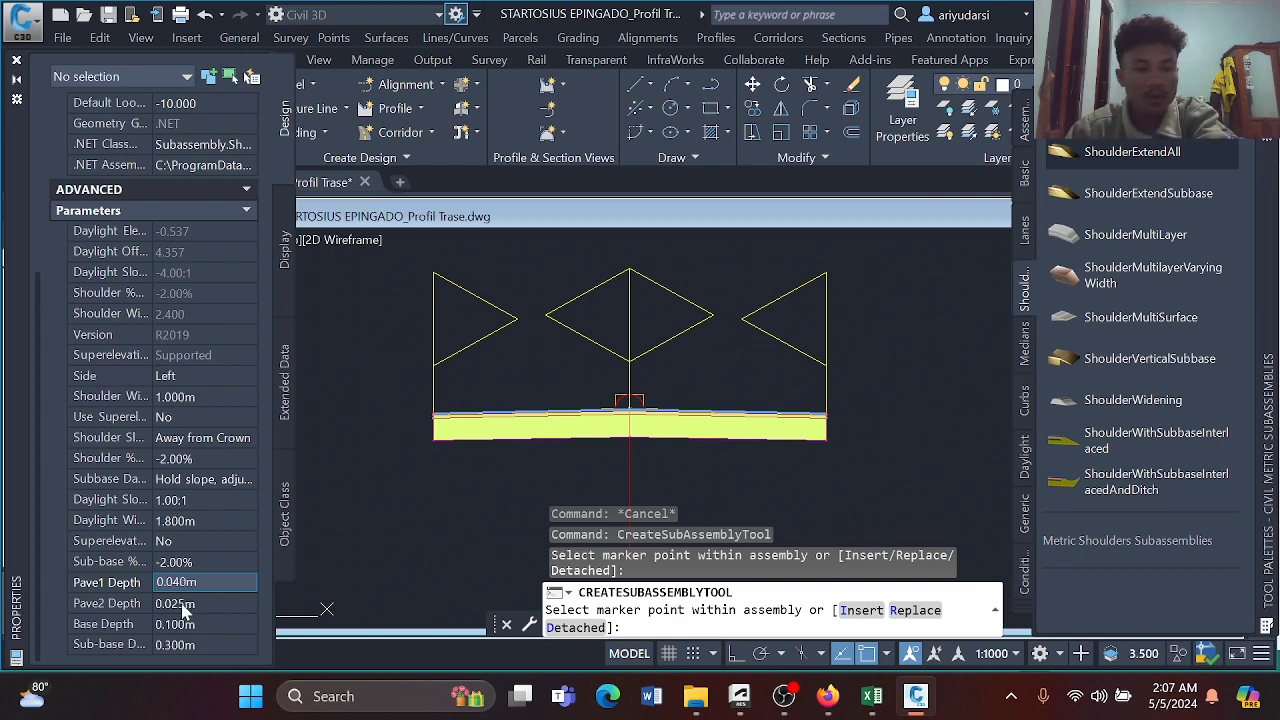
click(188, 604)
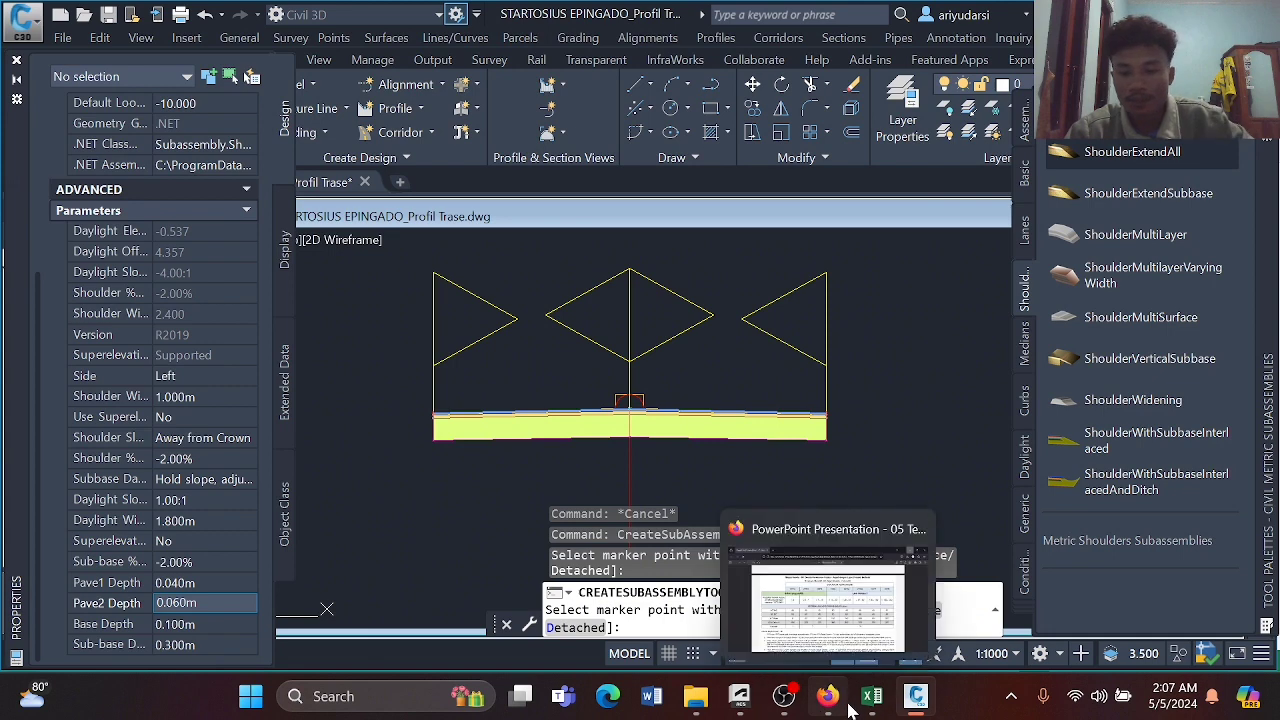
Switch to the Tebal Perkerasan workbook in Excel, check the AC BASE and LFA KELAS A thicknesses, and return to Civil 3D.
mouse_move(871, 696)
click(930, 632)
click(278, 442)
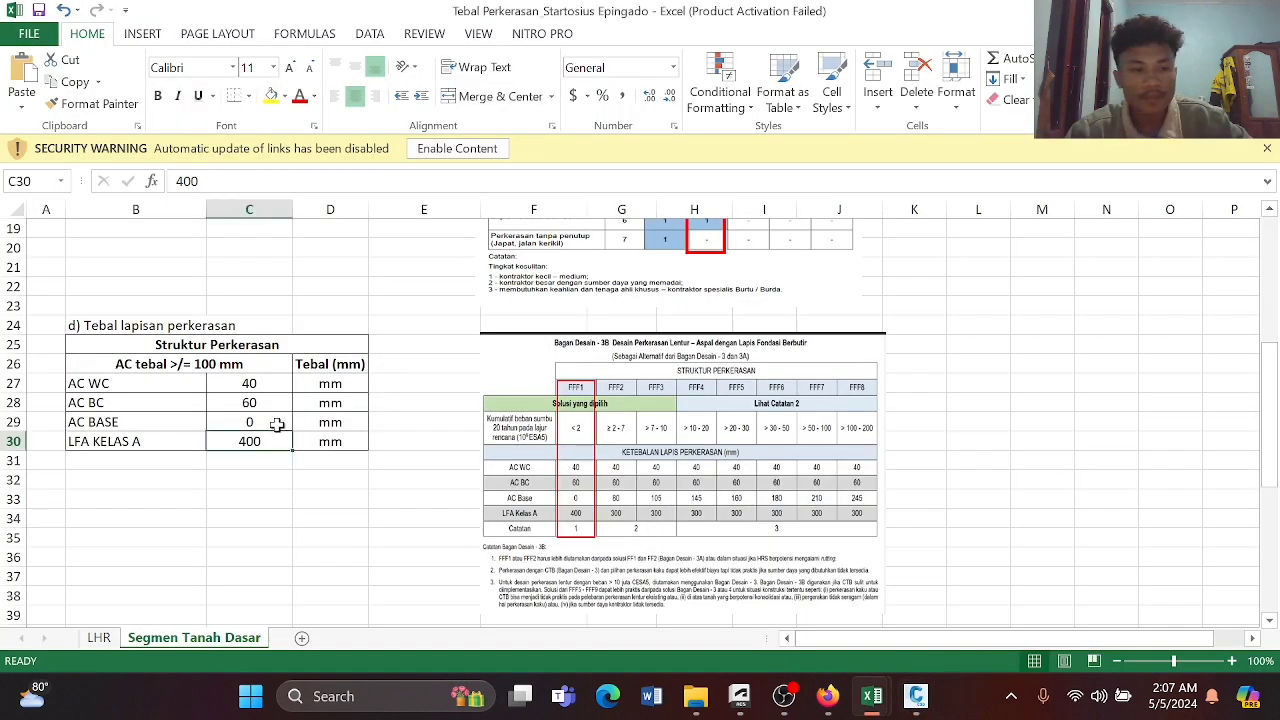
mouse_move(910, 692)
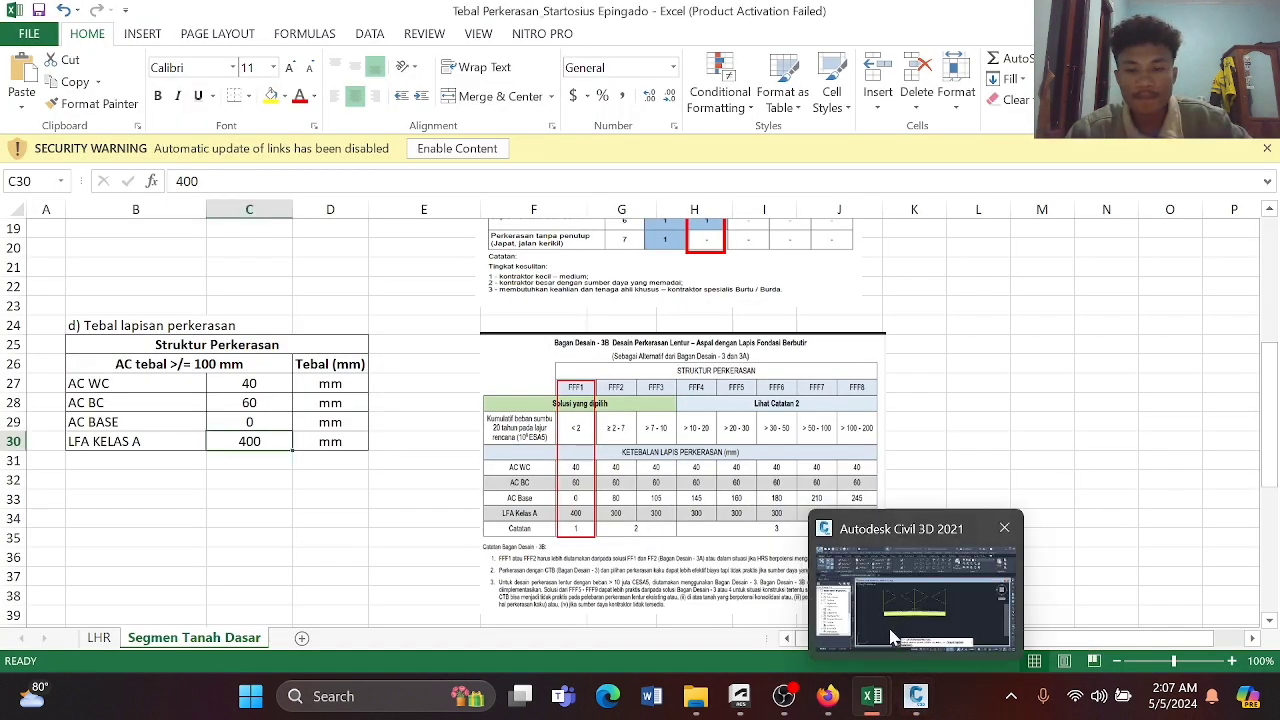
click(894, 637)
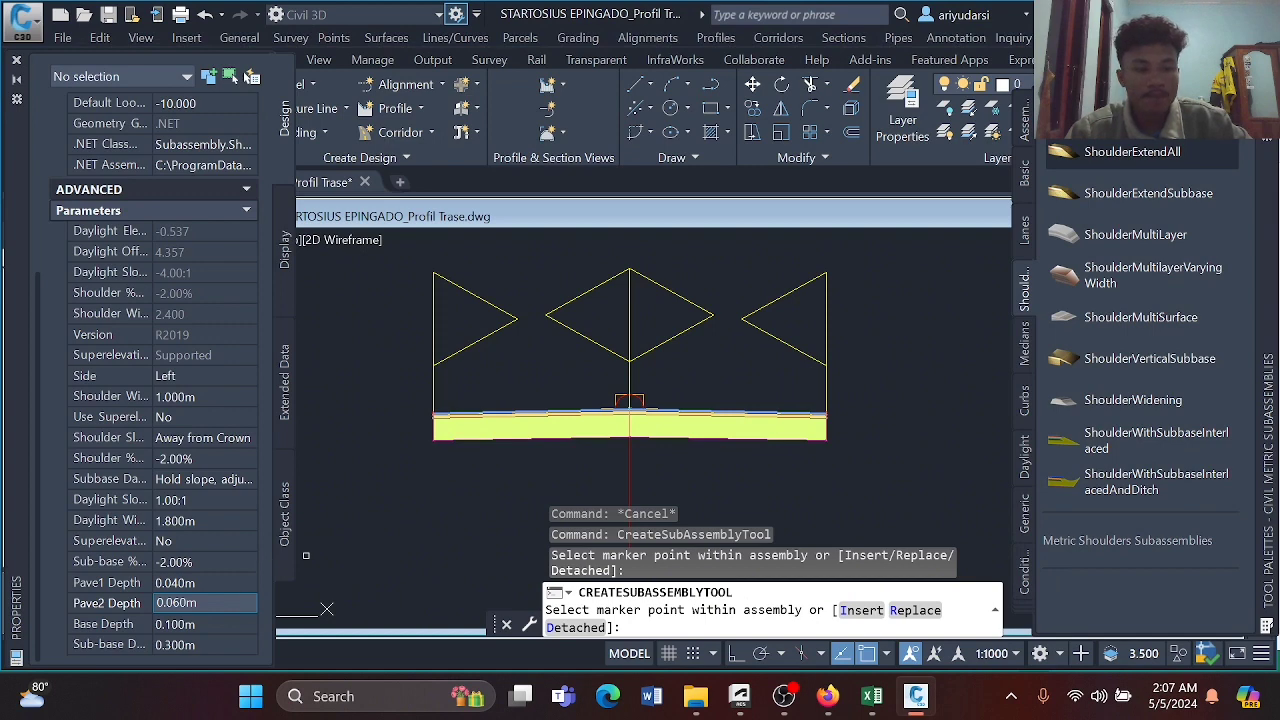
Set the left shoulder's Base Depth to 0.000 m and its Sub-base Depth to 0.400 m.
click(186, 624)
click(184, 624)
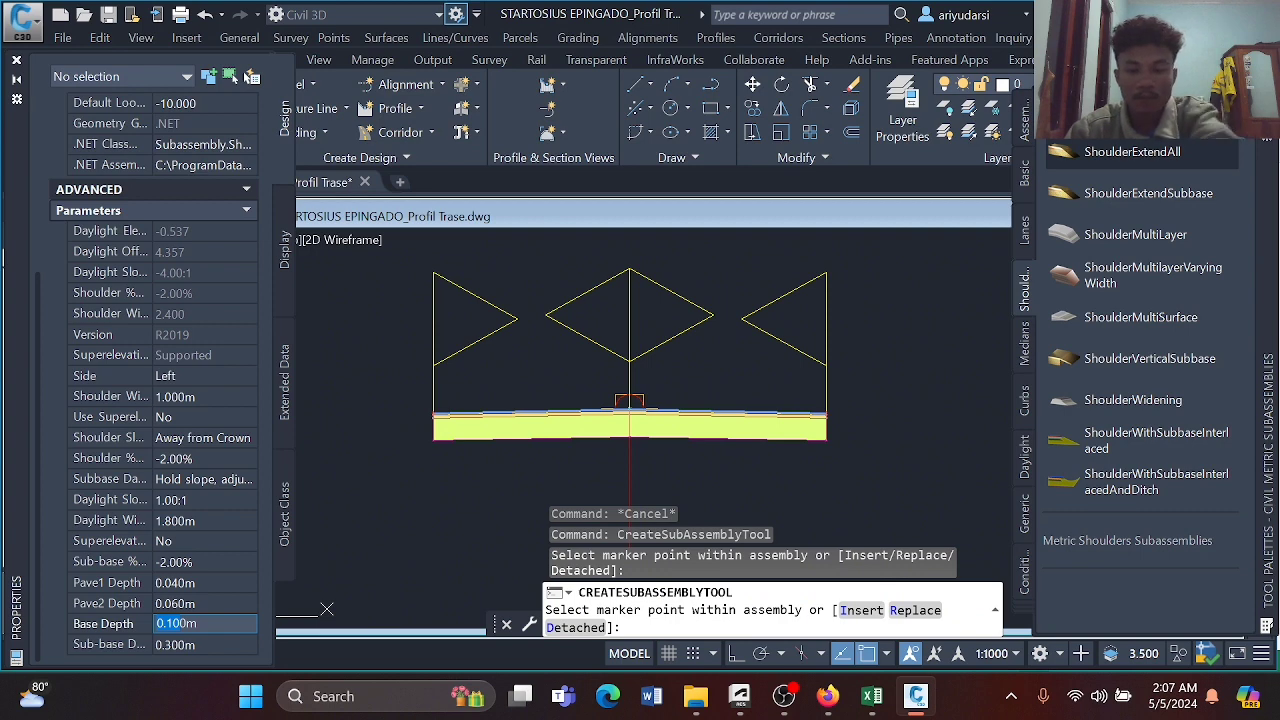
key(BackSpace)
key(BackSpace)
key(BackSpace)
key(BackSpace)
click(173, 645)
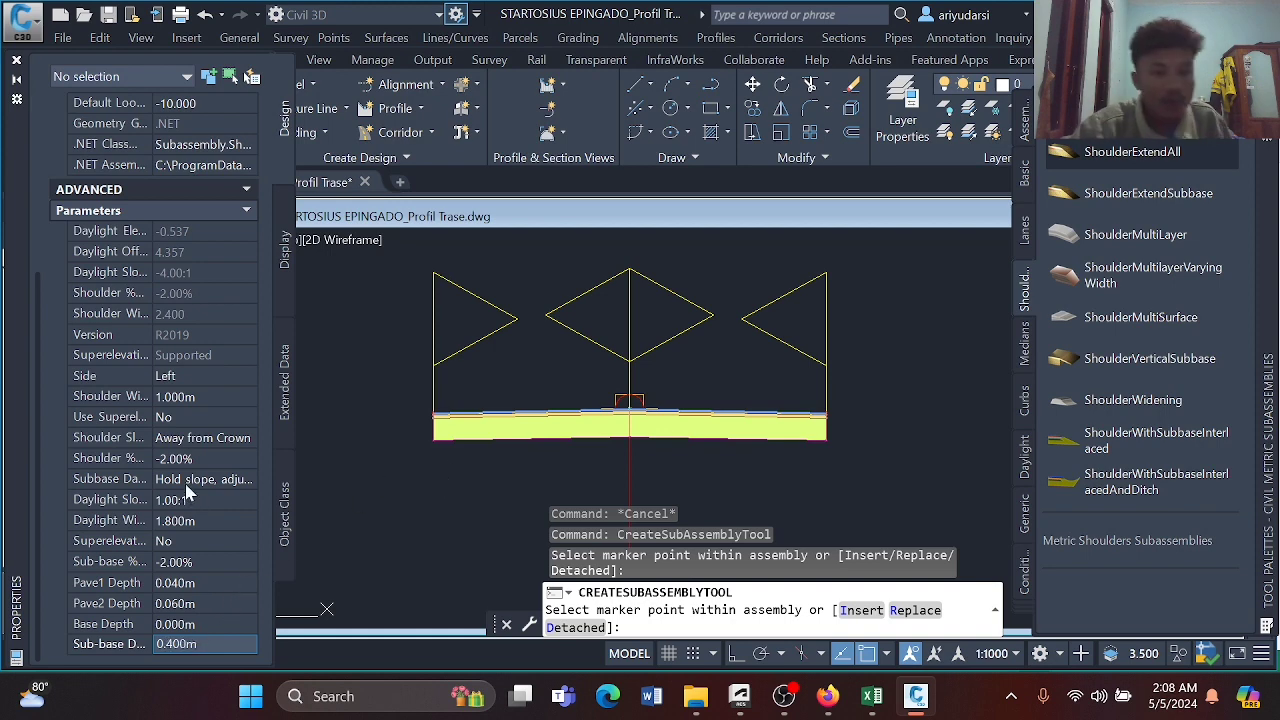
Check Superelevasi Bahu in the Perhitungan Geometrik Jalan workbook in Excel and set the Civil 3D left shoulder's slope to -6.00%.
click(172, 458)
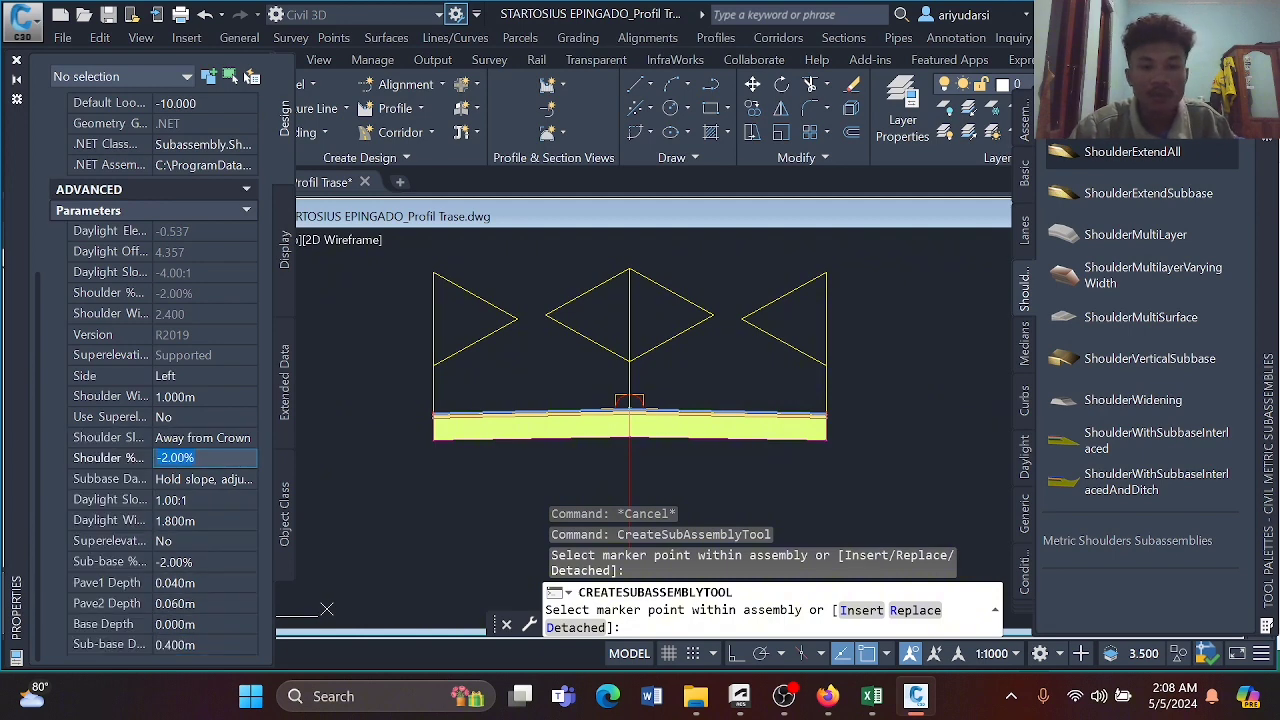
mouse_move(871, 696)
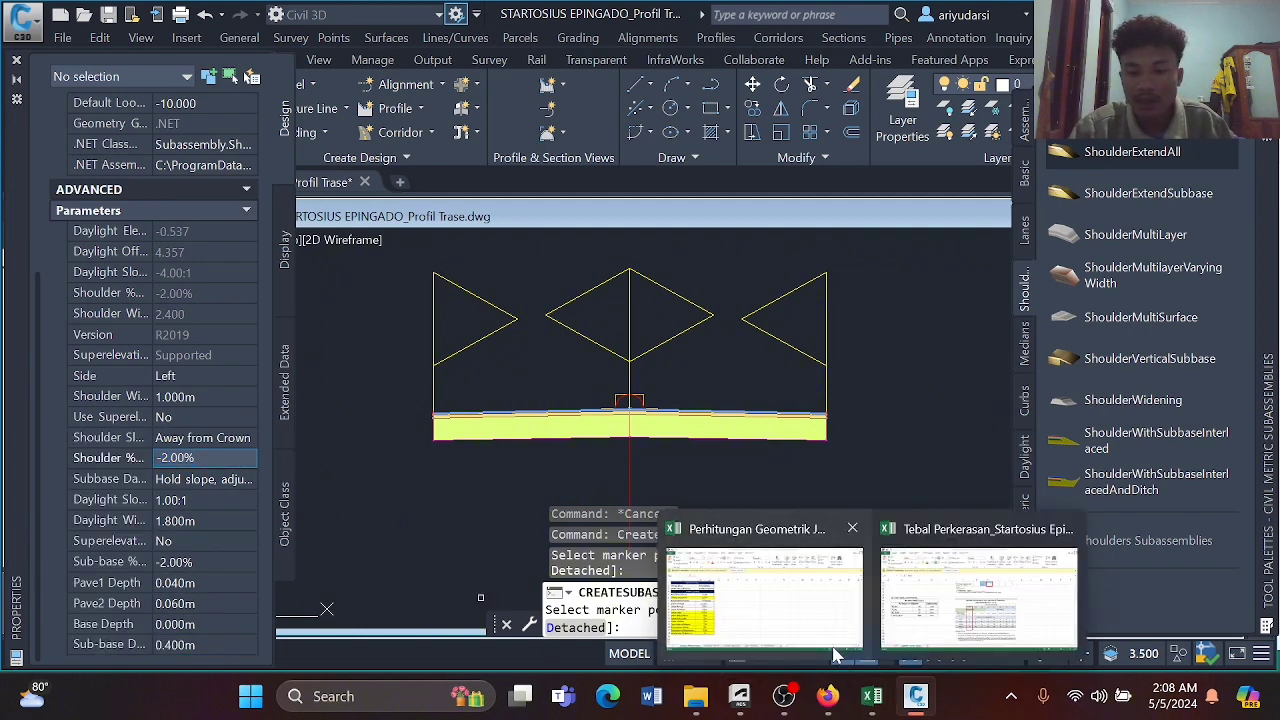
click(836, 655)
click(230, 518)
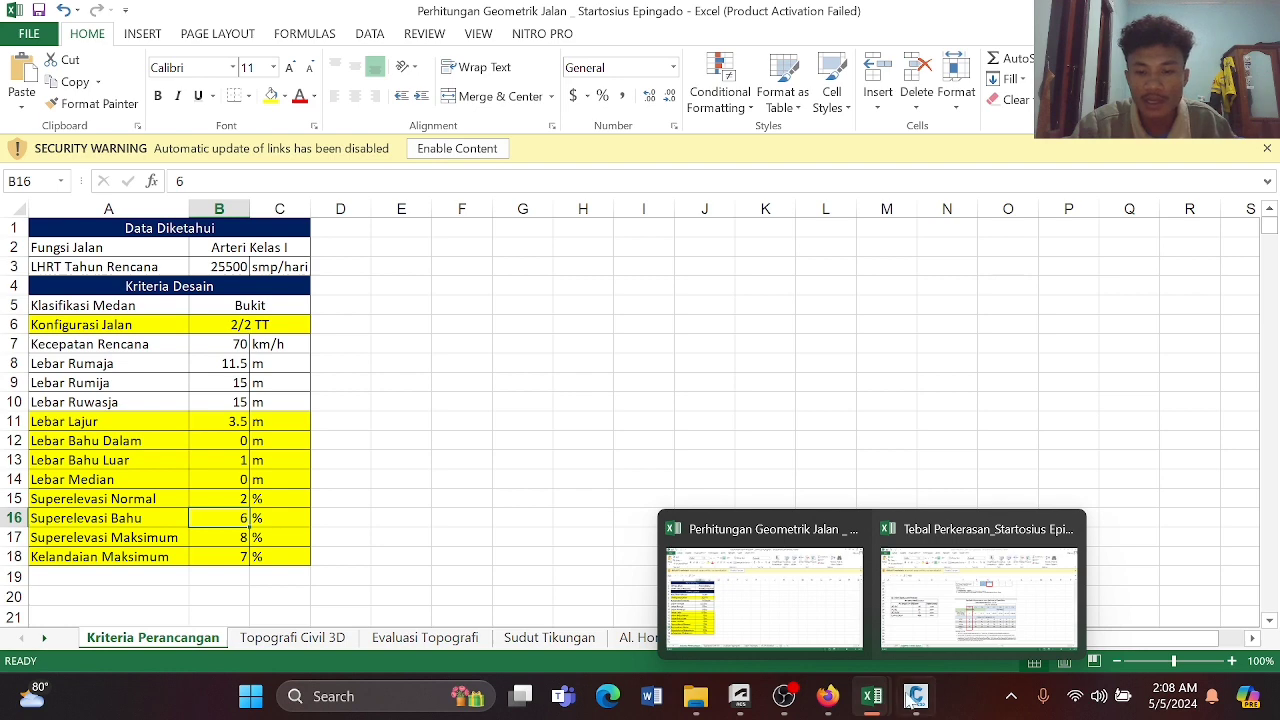
mouse_move(916, 696)
click(904, 646)
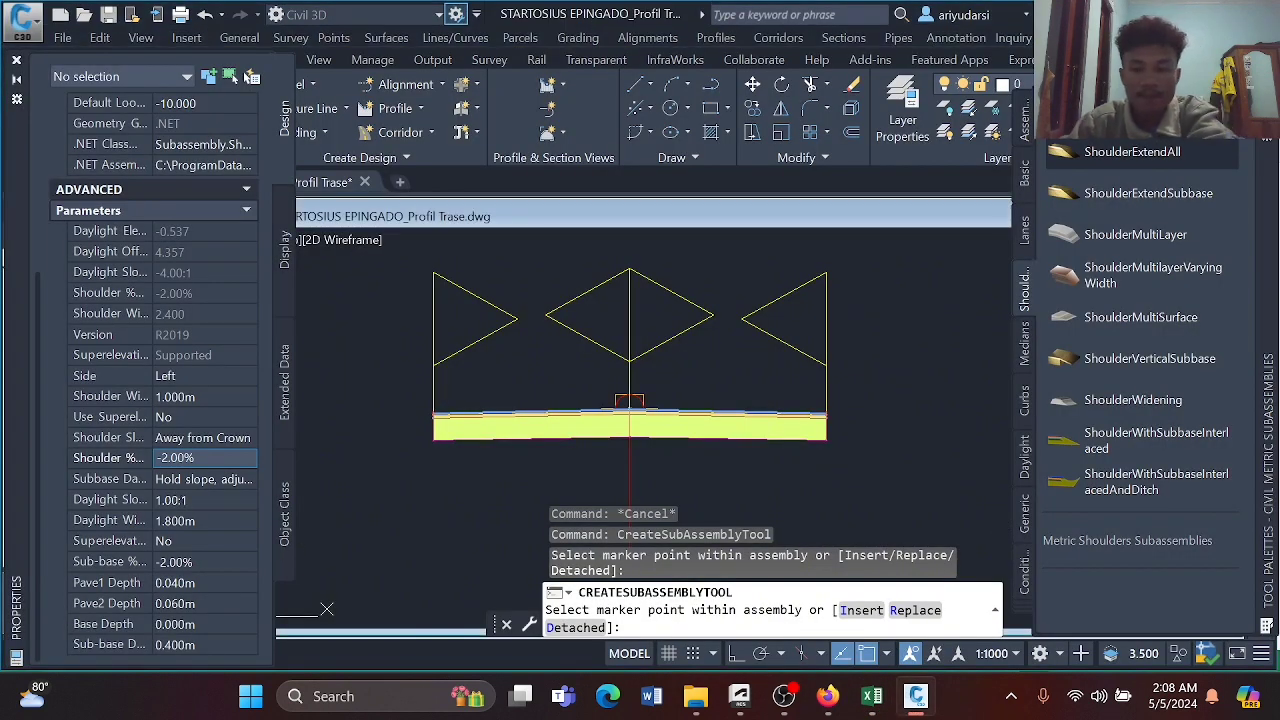
click(192, 500)
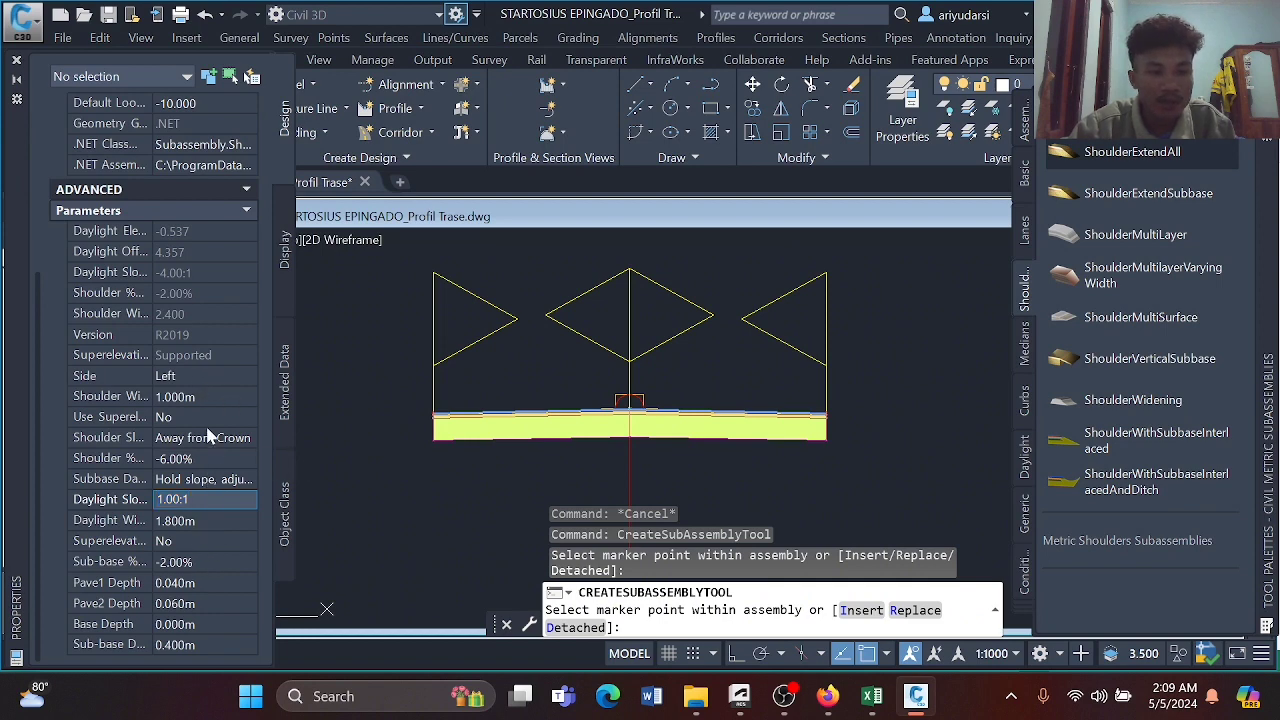
Attach the left shoulder to the top outer marker of the left lane.
click(205, 375)
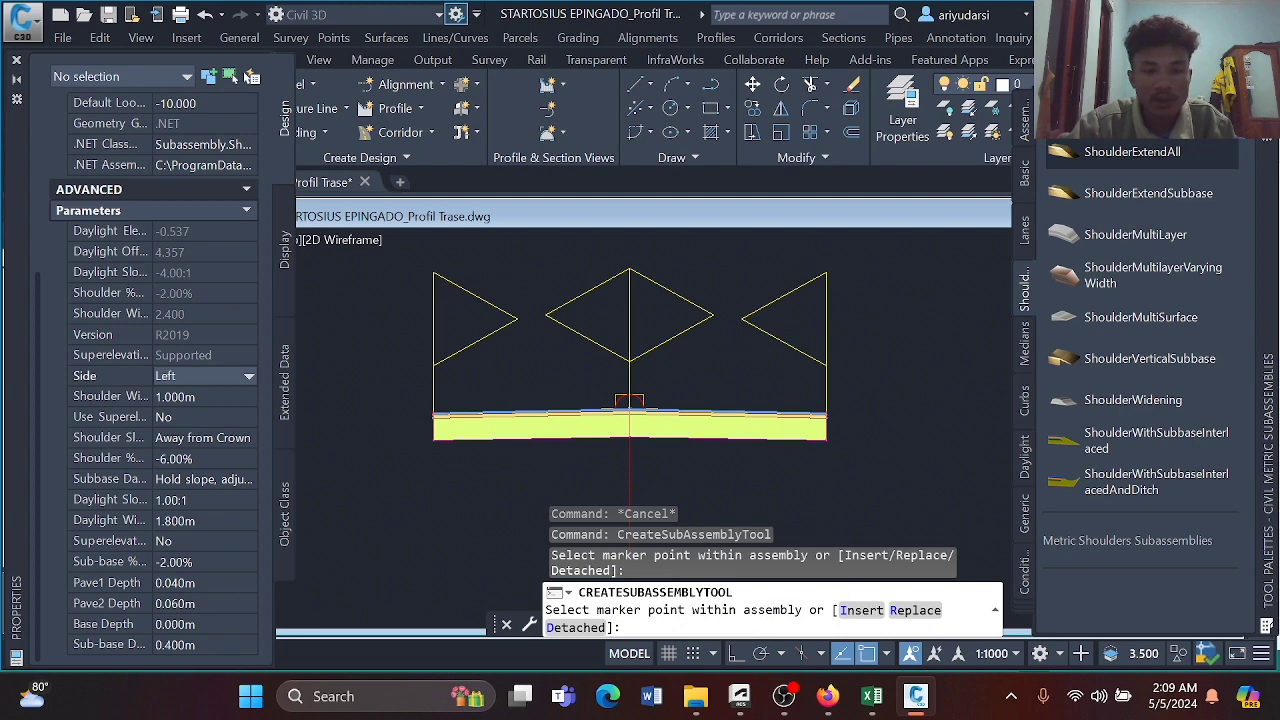
scroll(430, 412, up, 3)
scroll(410, 411, up, 2)
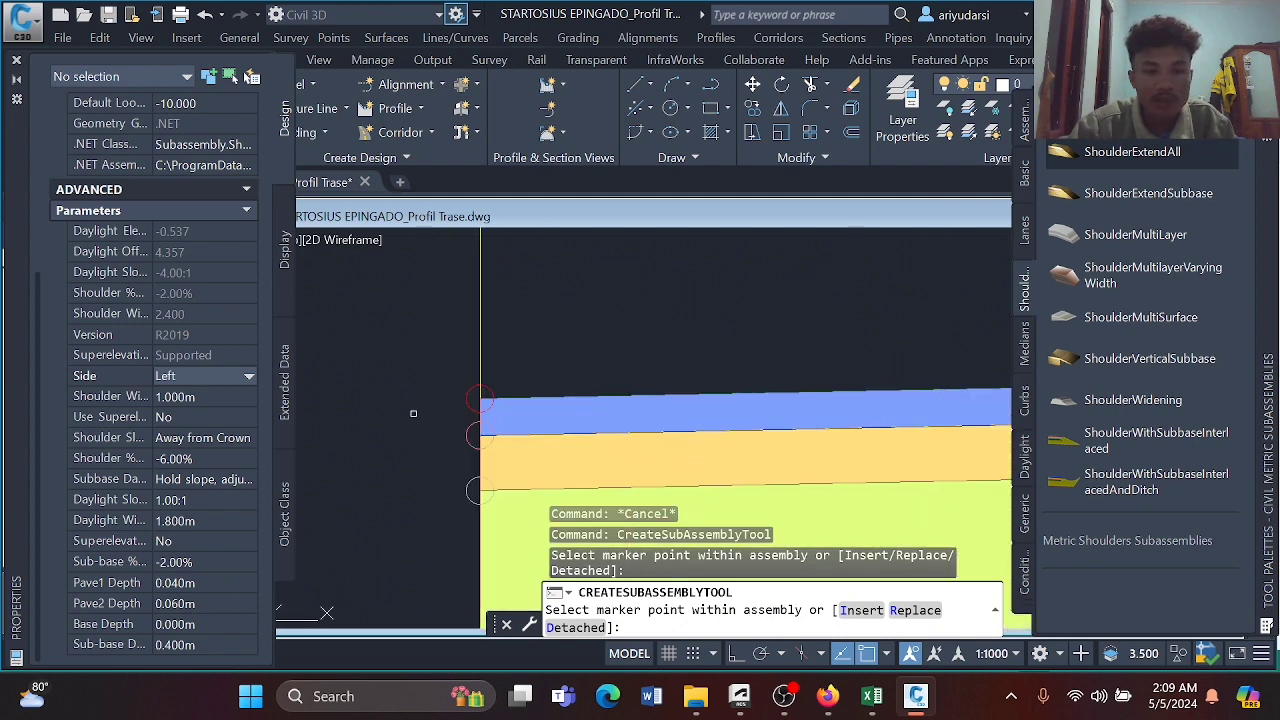
scroll(459, 421, up, 3)
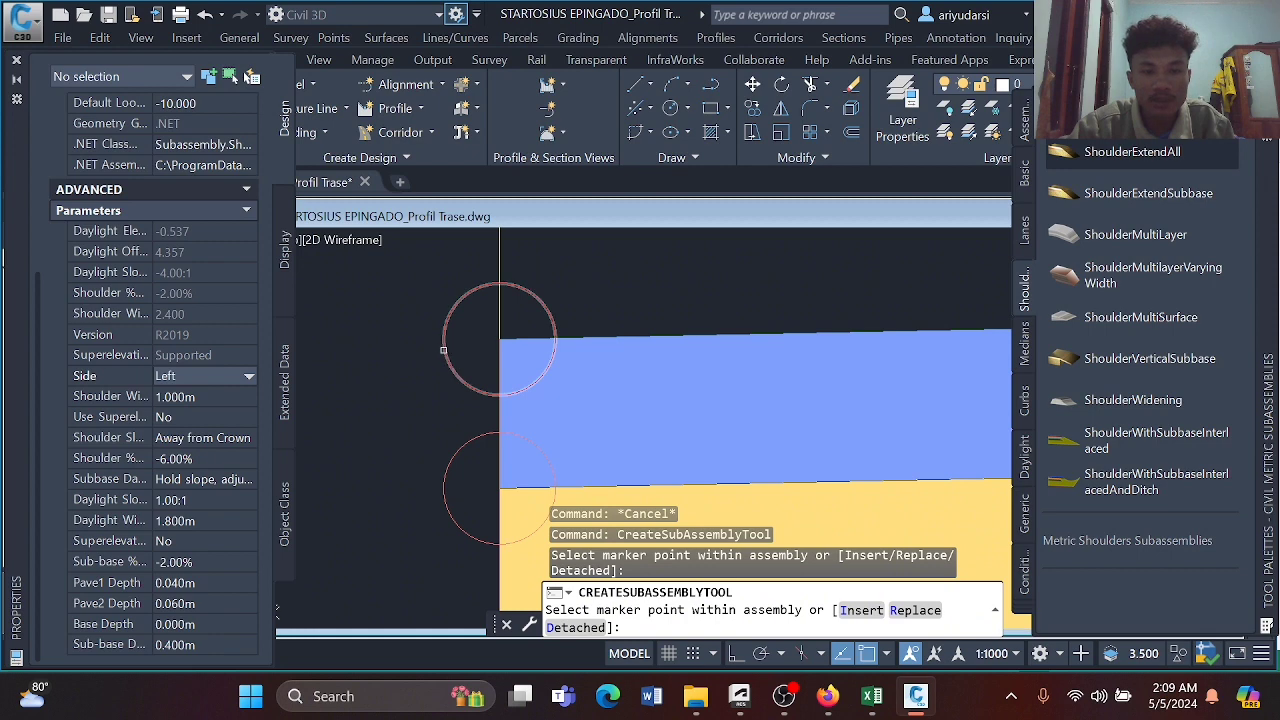
scroll(455, 370, down, 6)
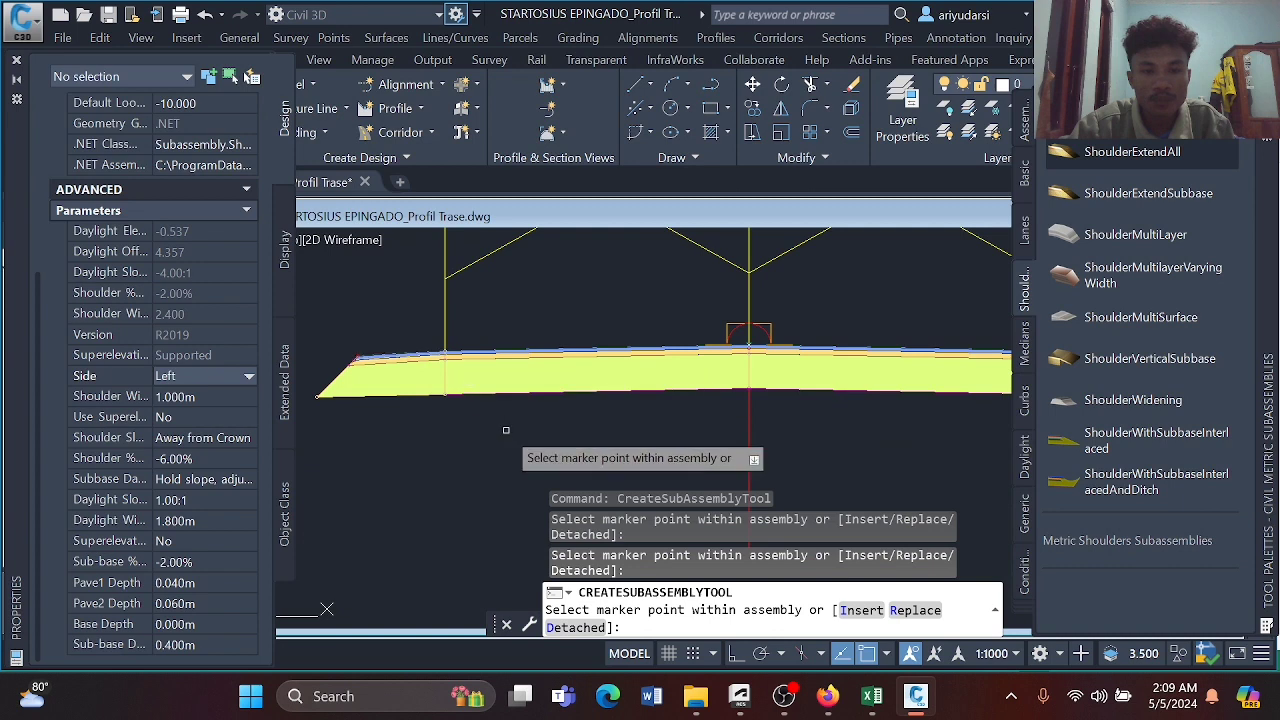
Set the shoulder's Side parameter to Right and attach it to the top outer marker of the right lane.
scroll(414, 423, down, 4)
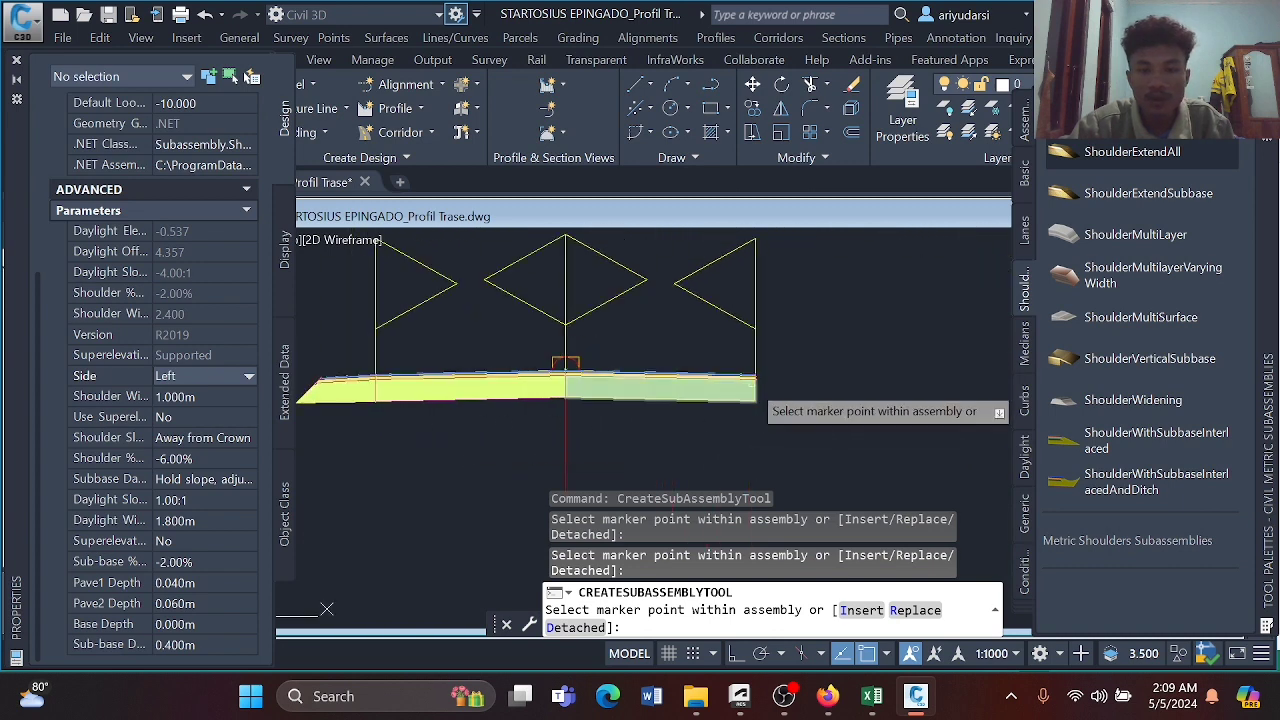
scroll(724, 407, up, 6)
middle_drag(717, 377, 742, 389)
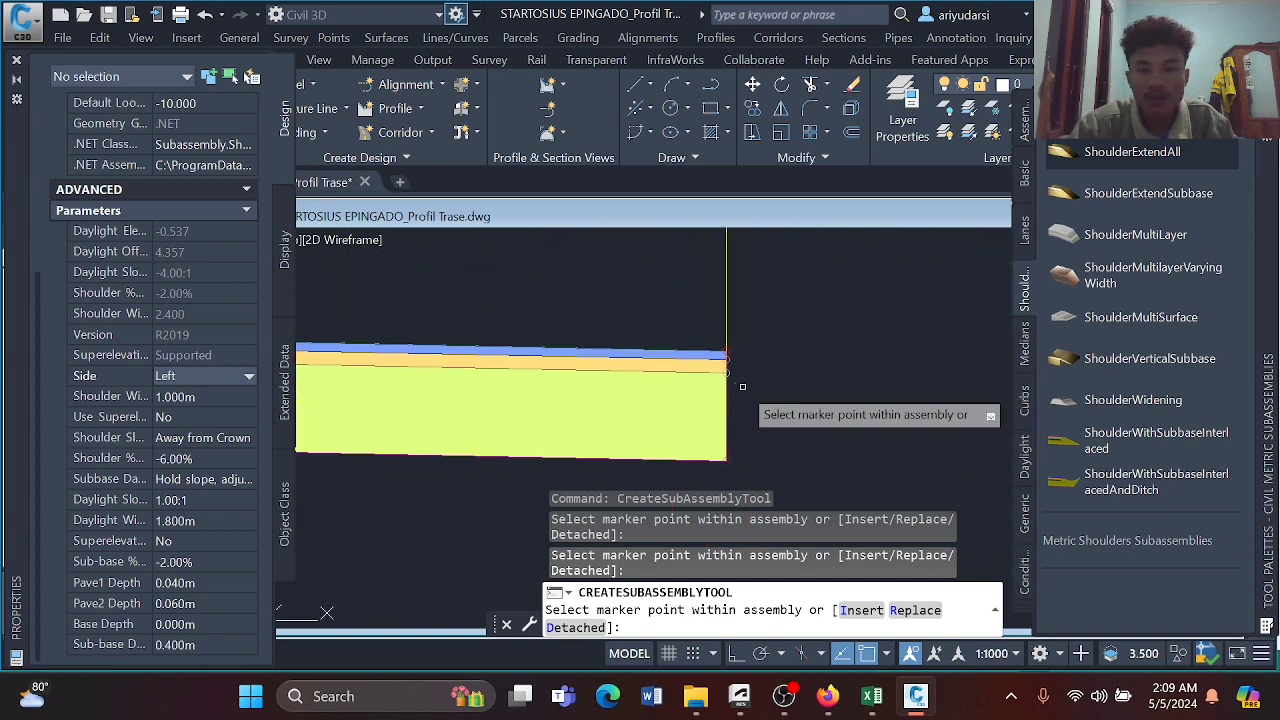
click(249, 378)
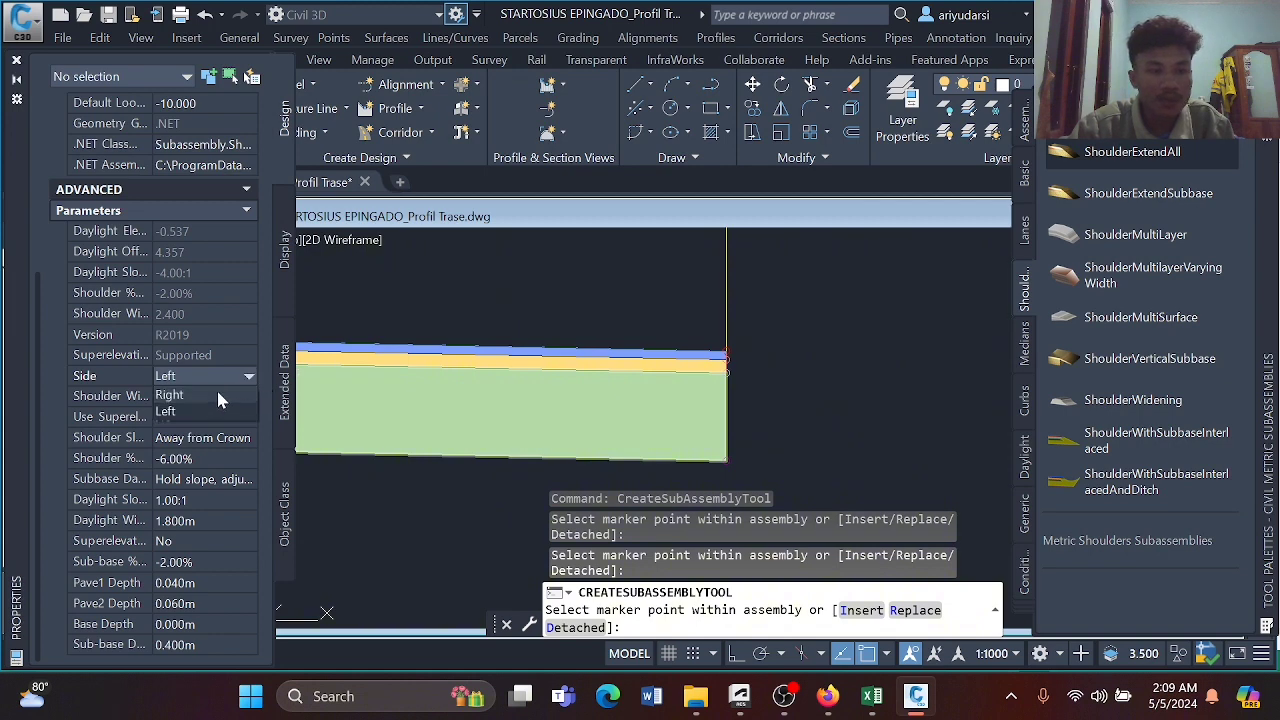
click(218, 394)
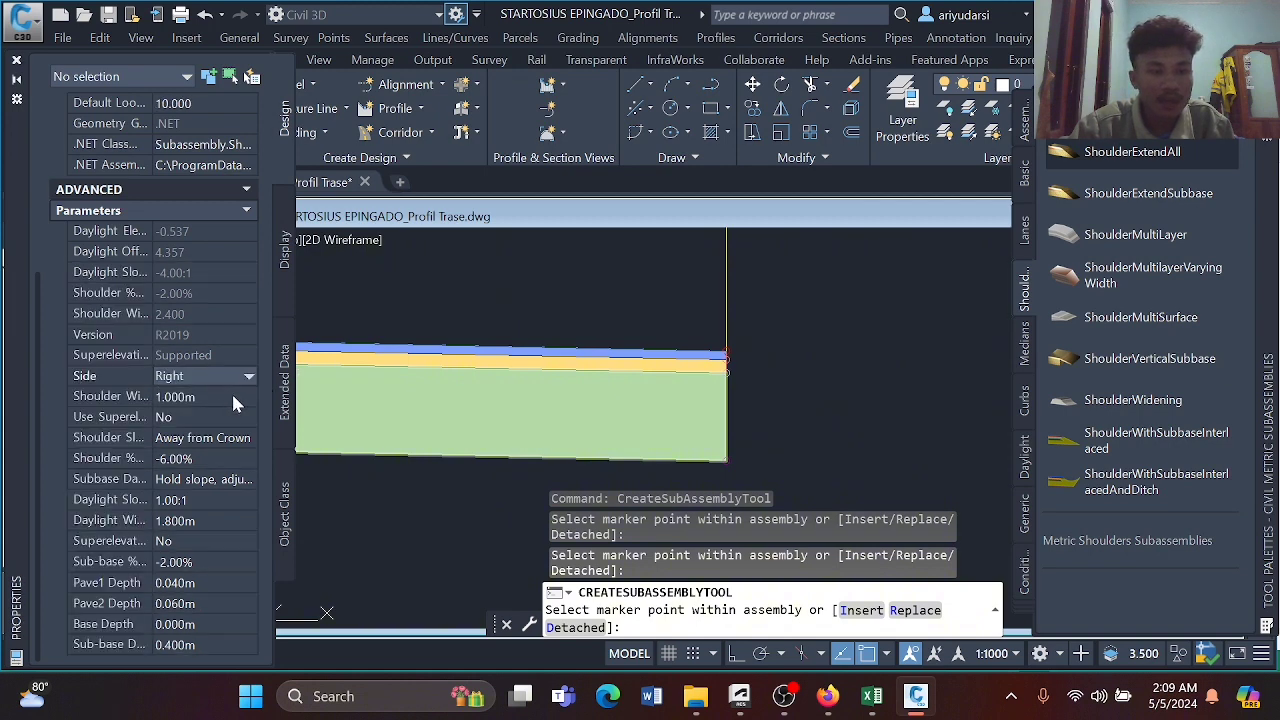
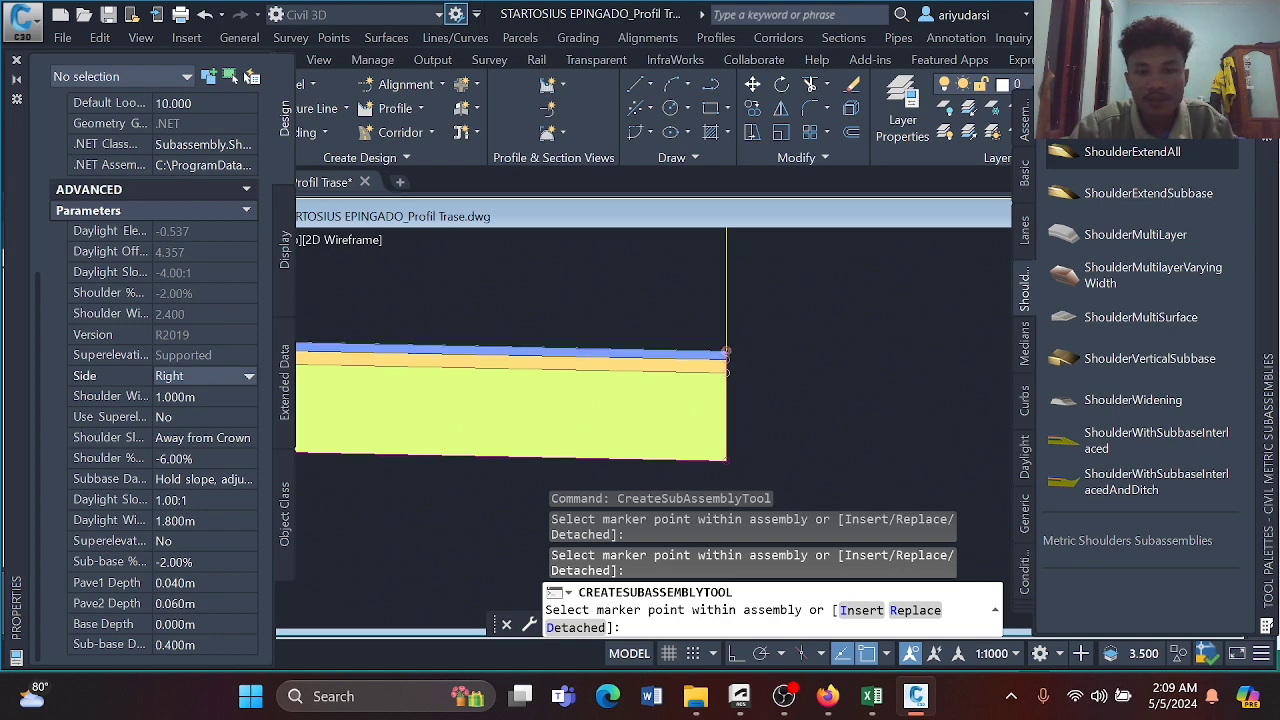
scroll(713, 352, up, 5)
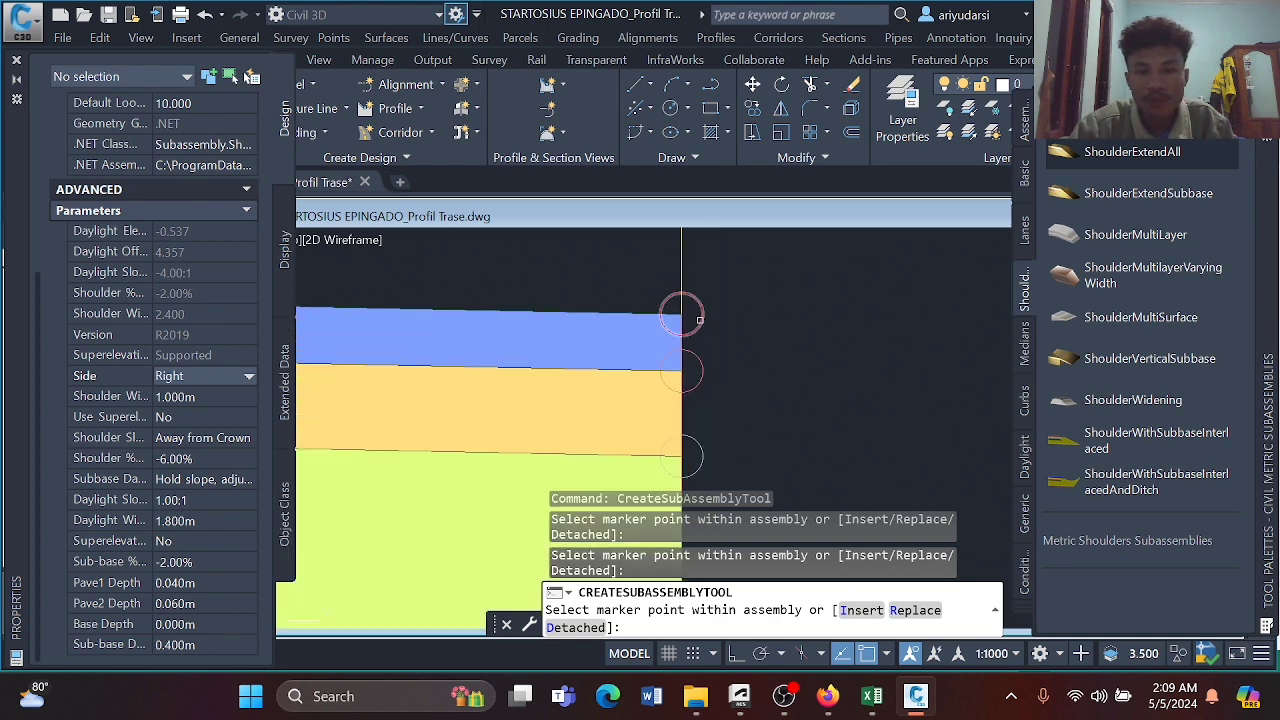
scroll(695, 360, down, 5)
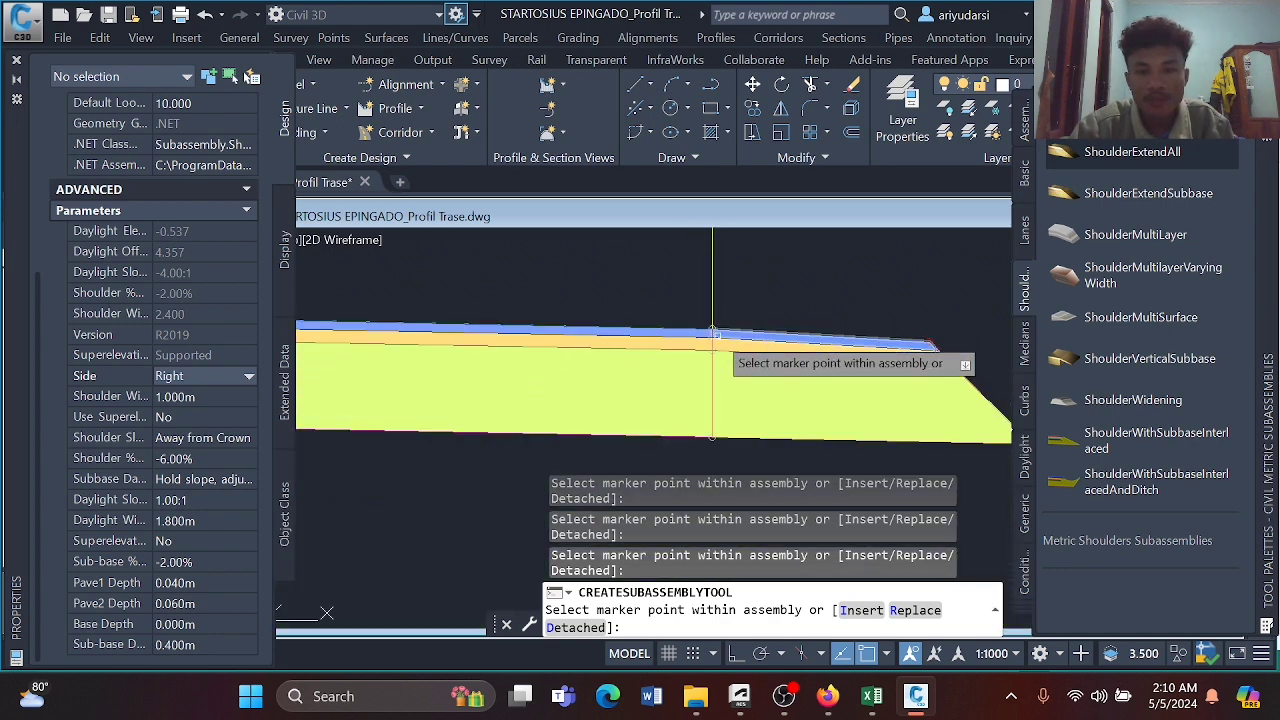
mouse_move(623, 391)
middle_down()
mouse_move(680, 397)
mouse_move(656, 408)
middle_up()
scroll(680, 397, down, 2)
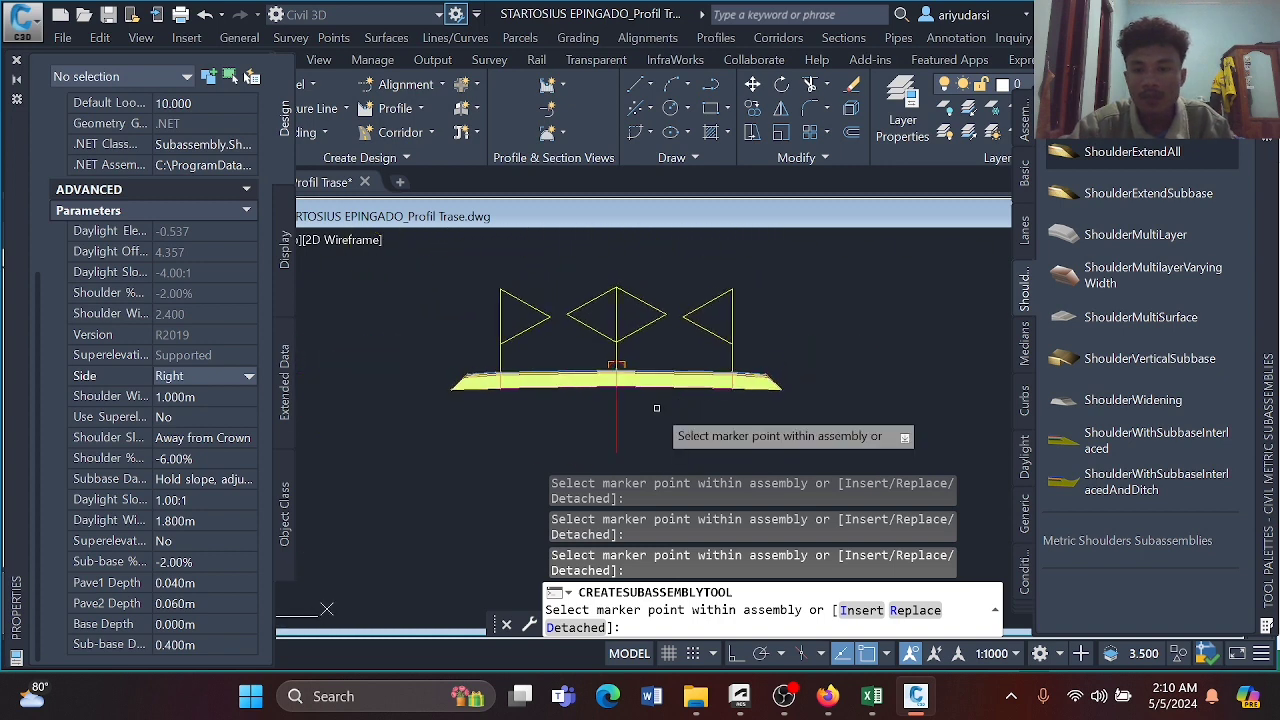
Add the DaylightBench subassembly for the right side to the top outer marker of the right shoulder.
scroll(810, 415, up, 4)
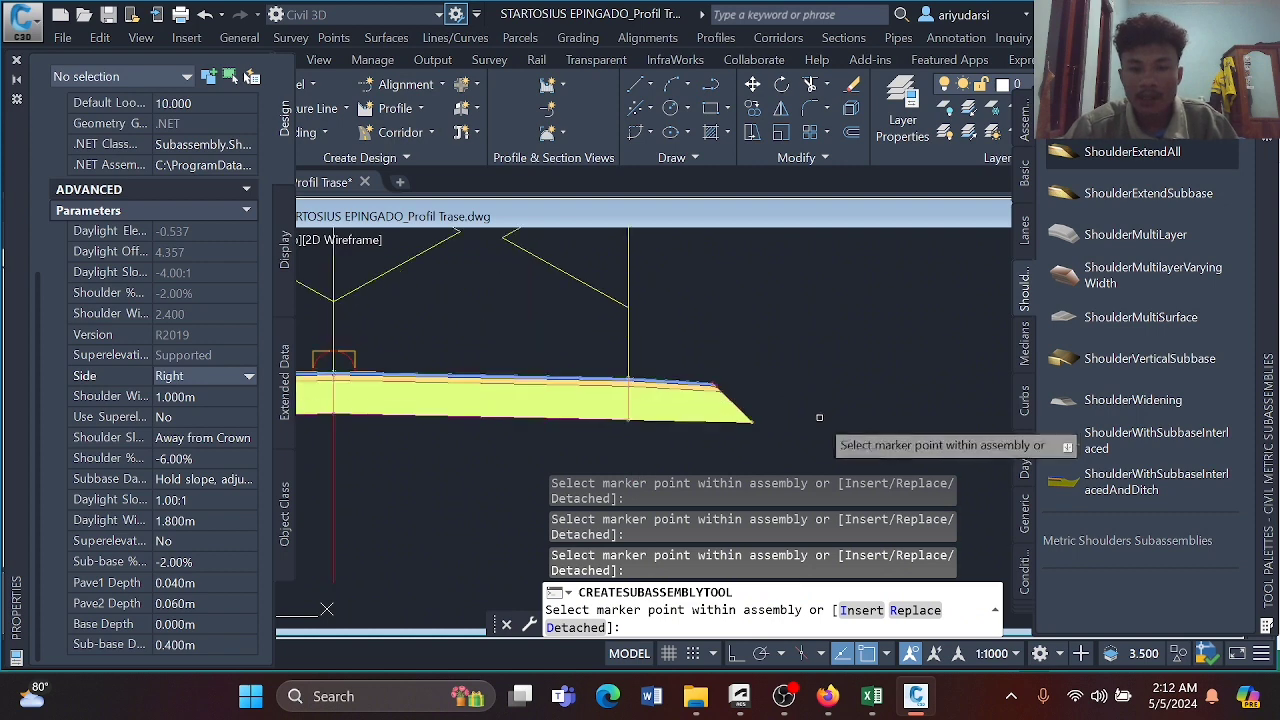
middle_drag(799, 404, 836, 387)
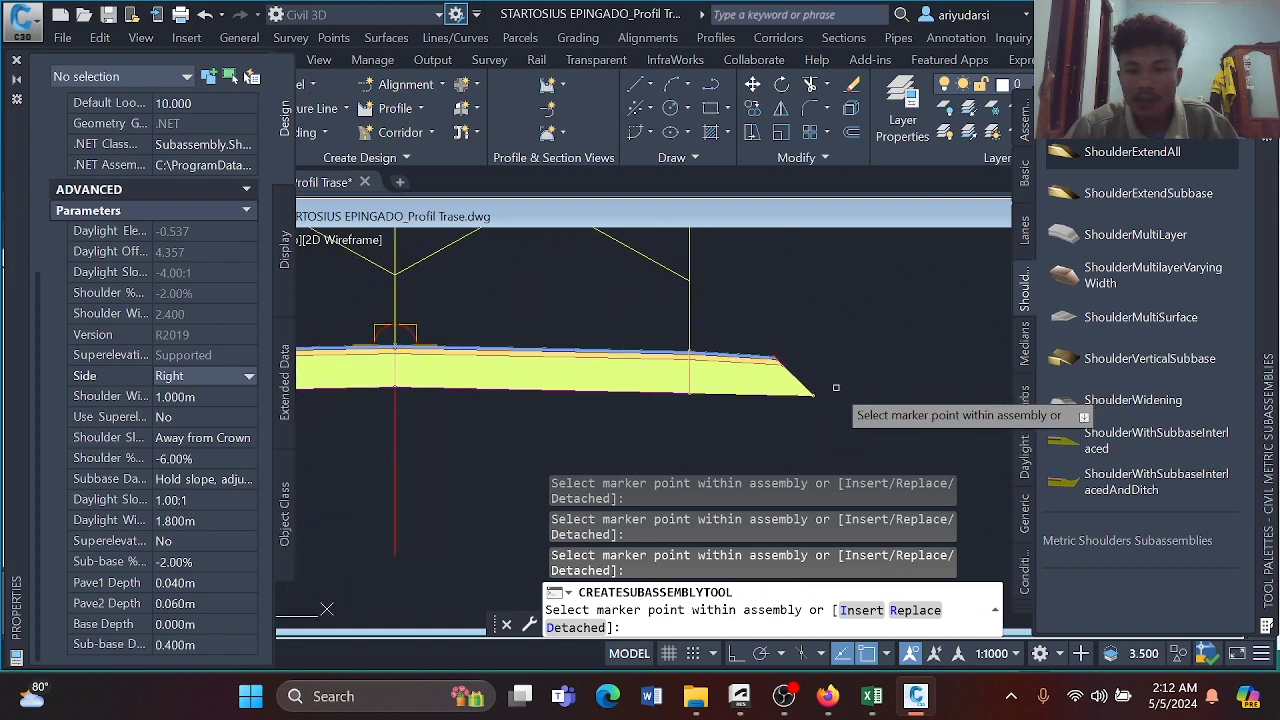
scroll(836, 387, up, 2)
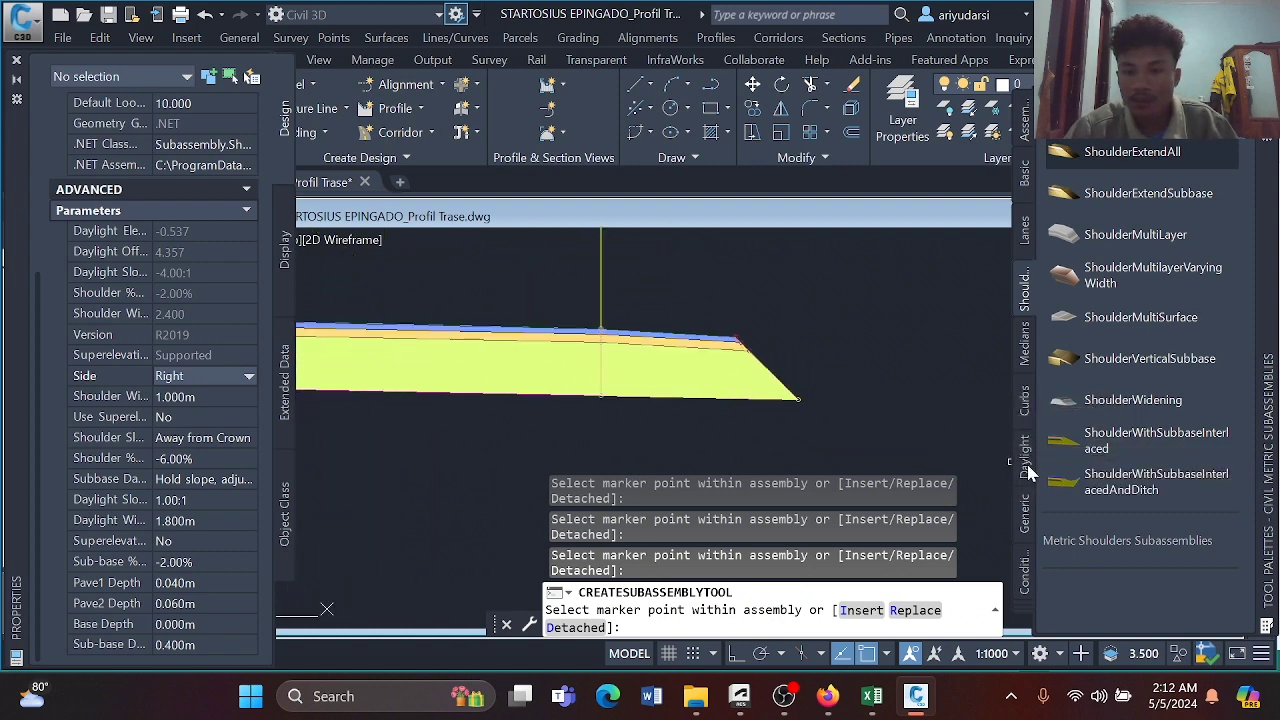
click(1025, 458)
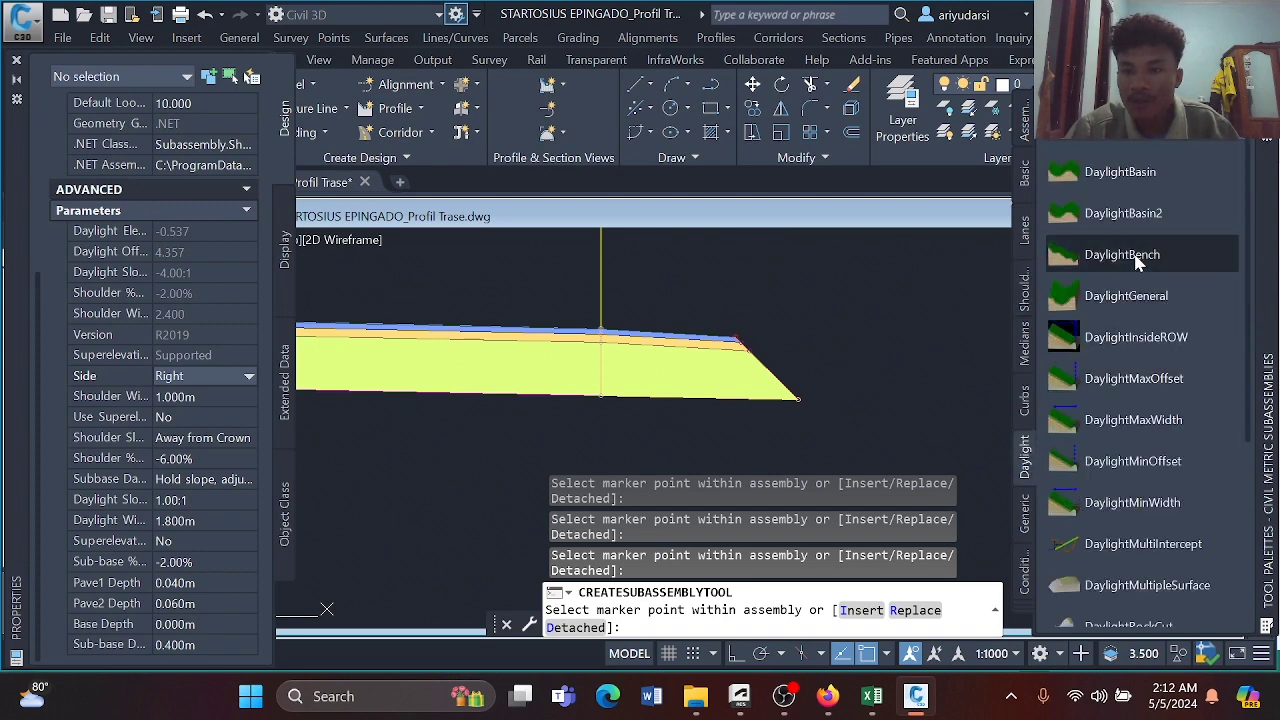
click(1136, 262)
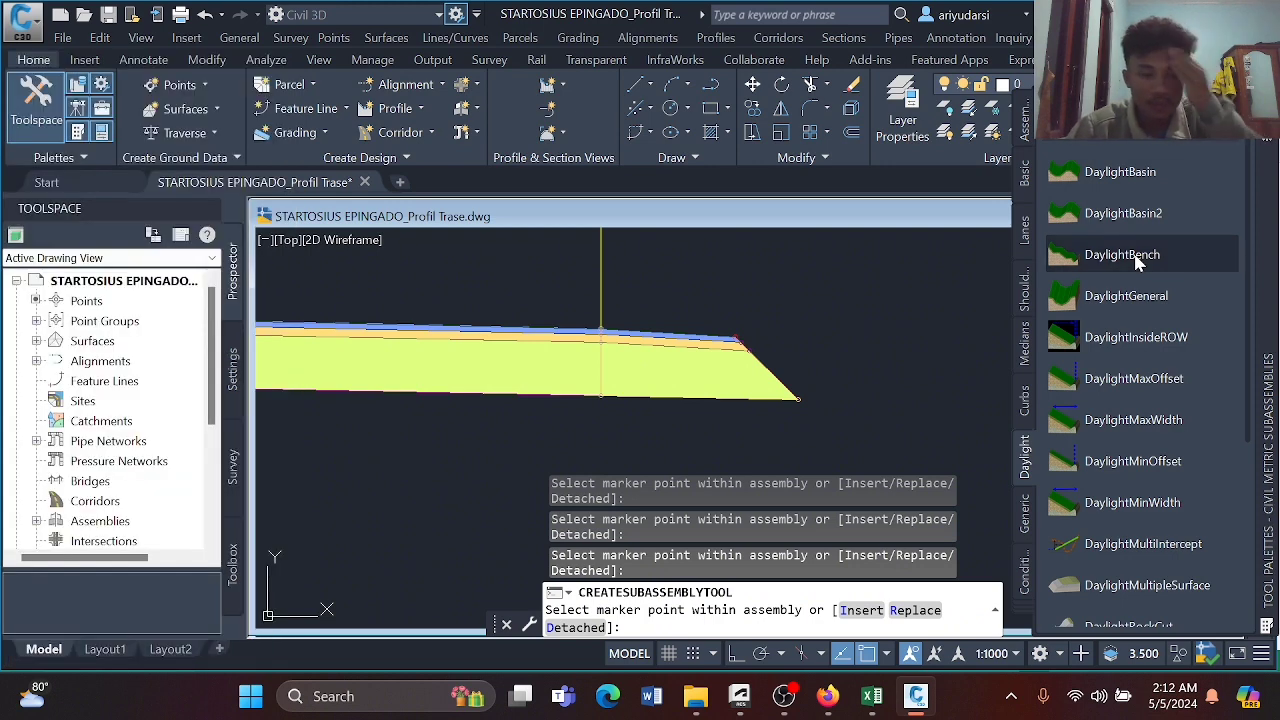
click(1136, 262)
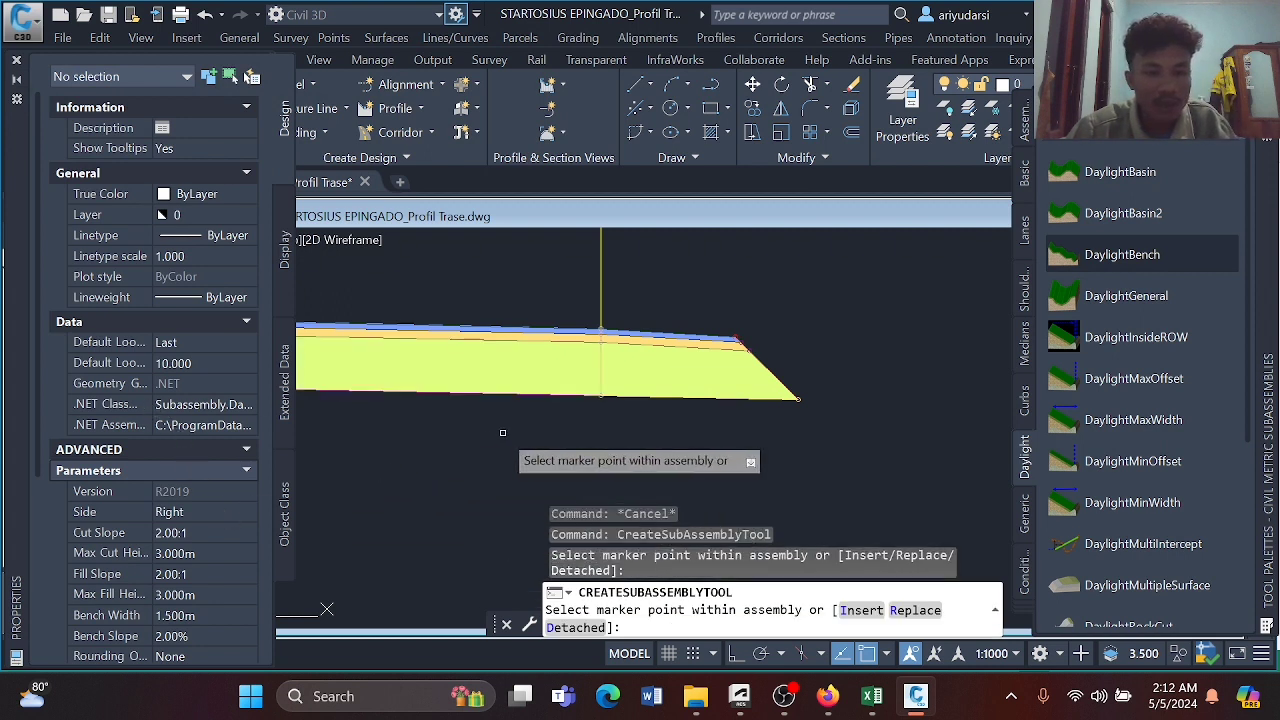
middle_drag(503, 433, 597, 421)
scroll(820, 321, up, 5)
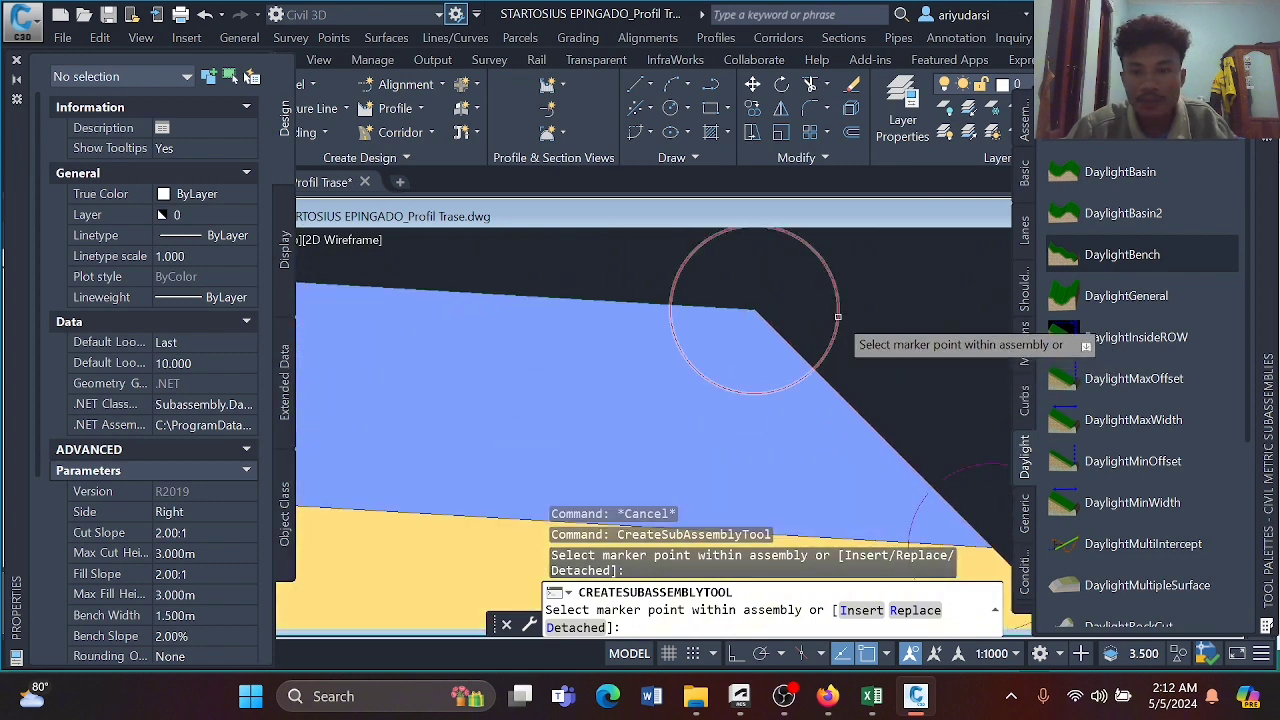
click(845, 324)
scroll(832, 323, down, 2)
scroll(830, 323, down, 6)
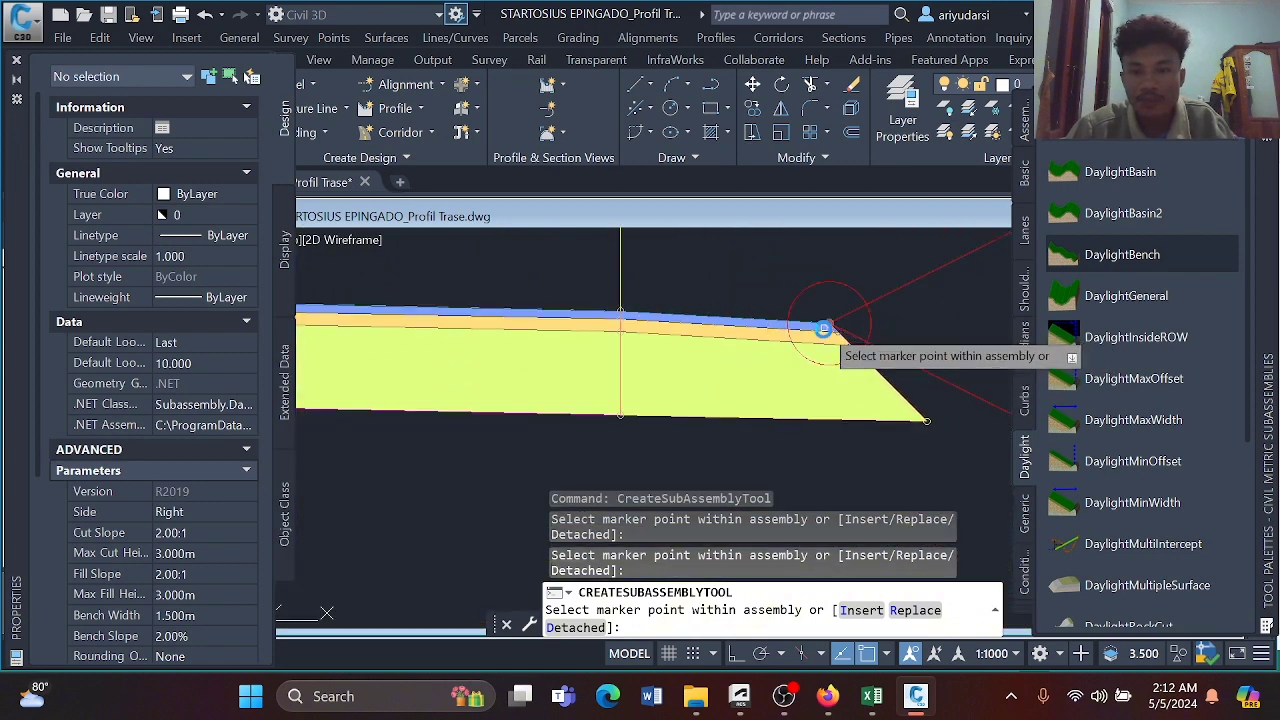
scroll(735, 346, up, 5)
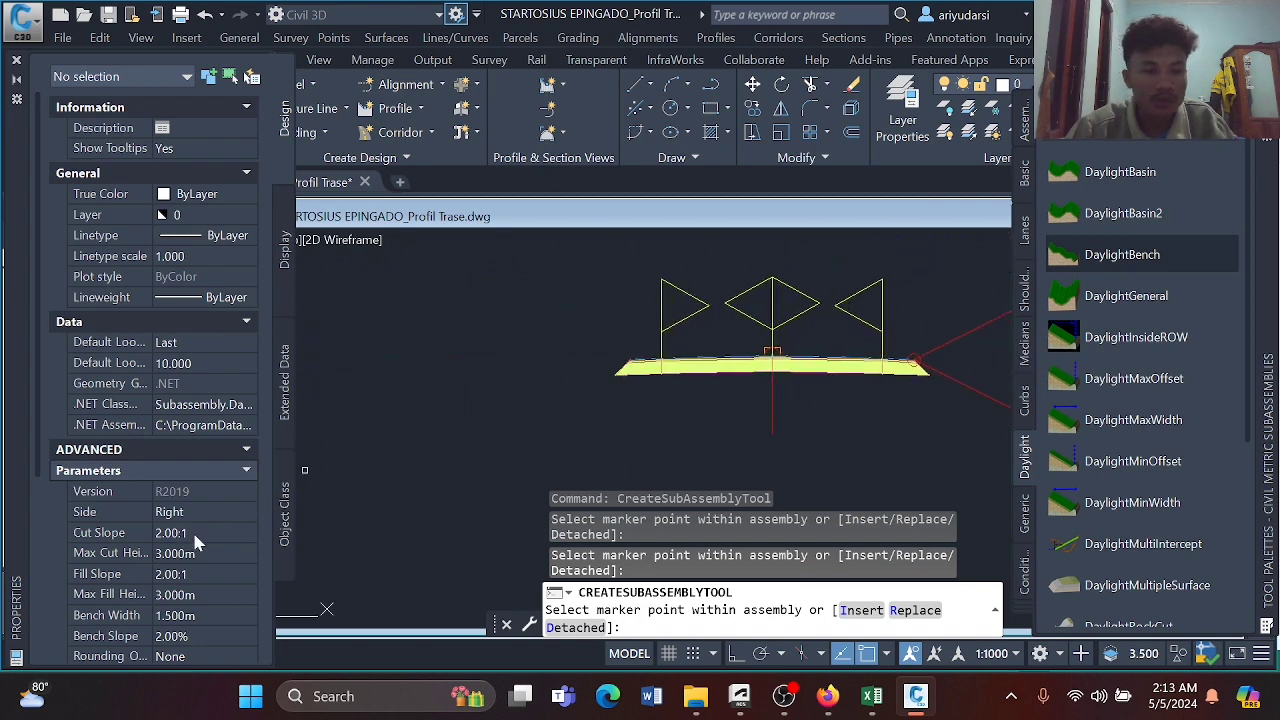
Set the DaylightBench Side parameter to Left and attach it to the top outer marker of the left shoulder.
click(245, 513)
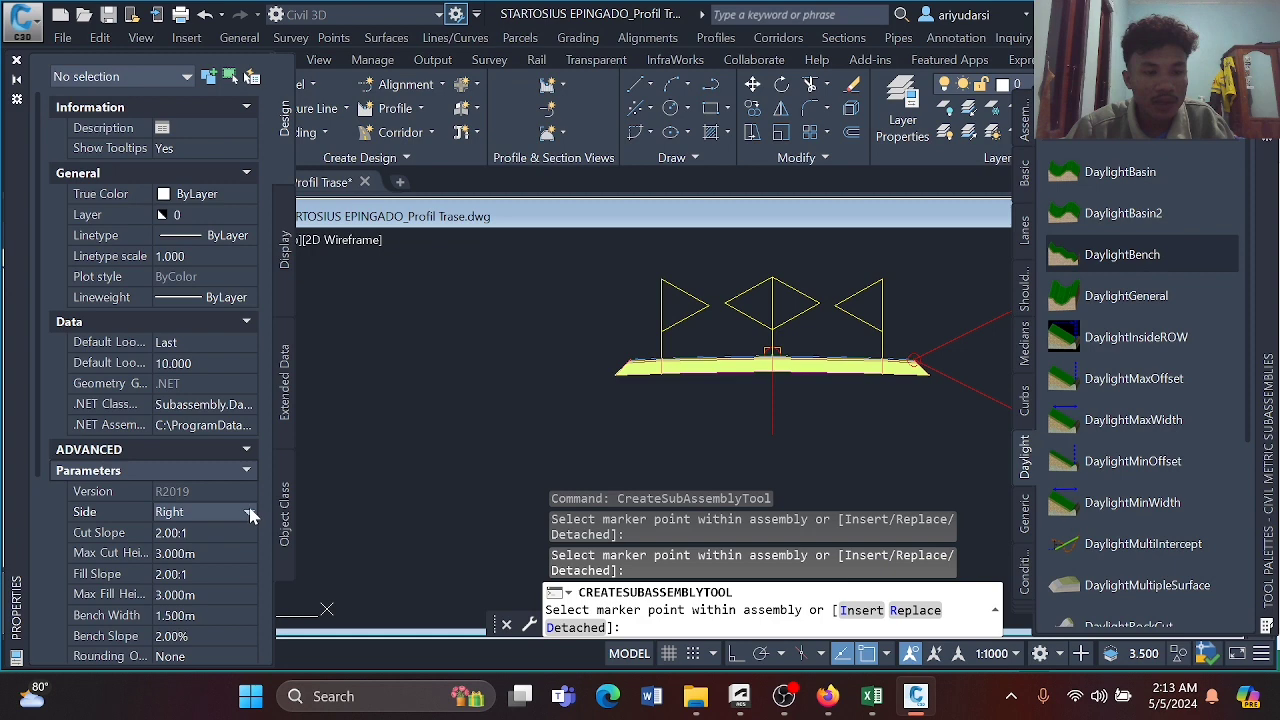
click(249, 513)
click(208, 541)
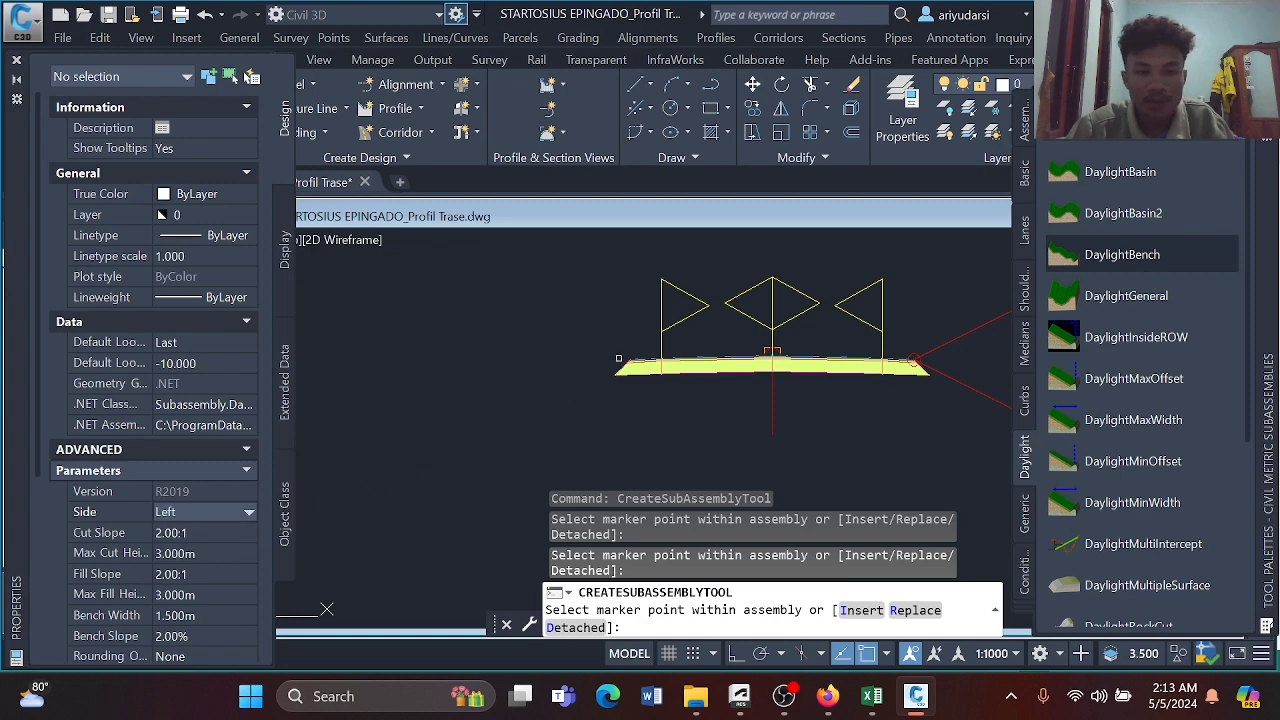
scroll(577, 394, up, 5)
scroll(633, 341, up, 2)
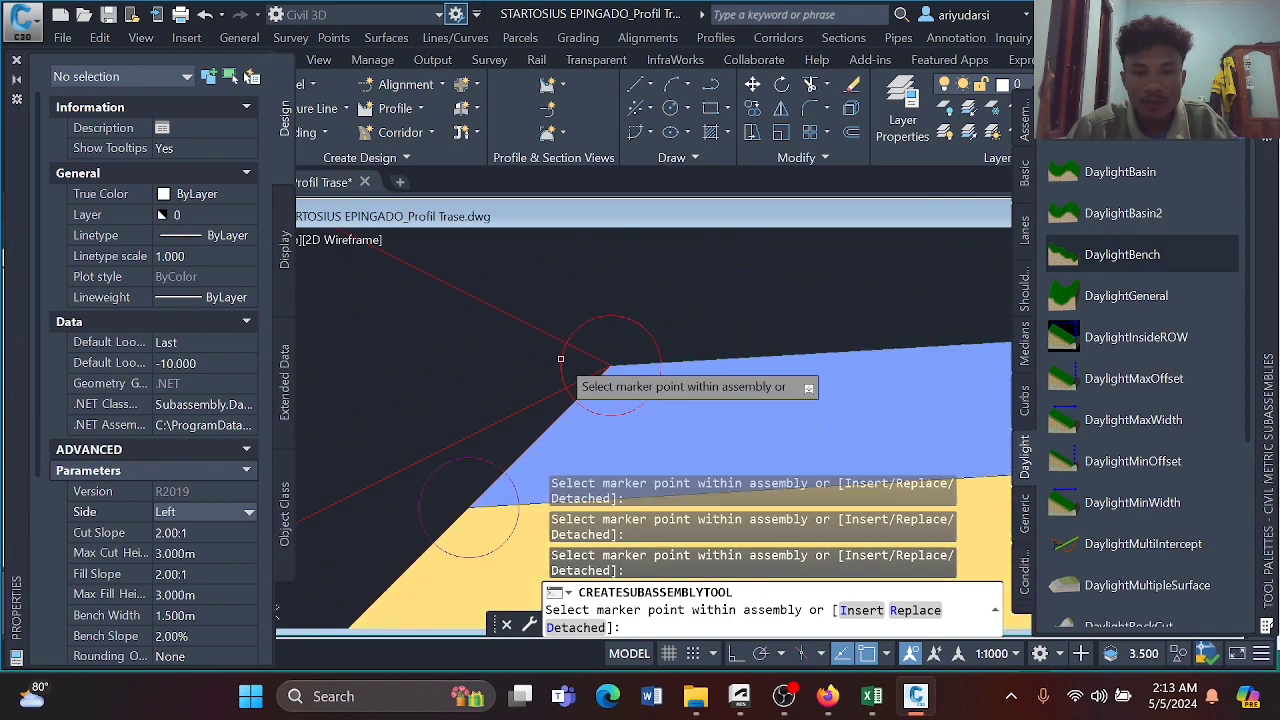
scroll(540, 352, down, 5)
click(524, 348)
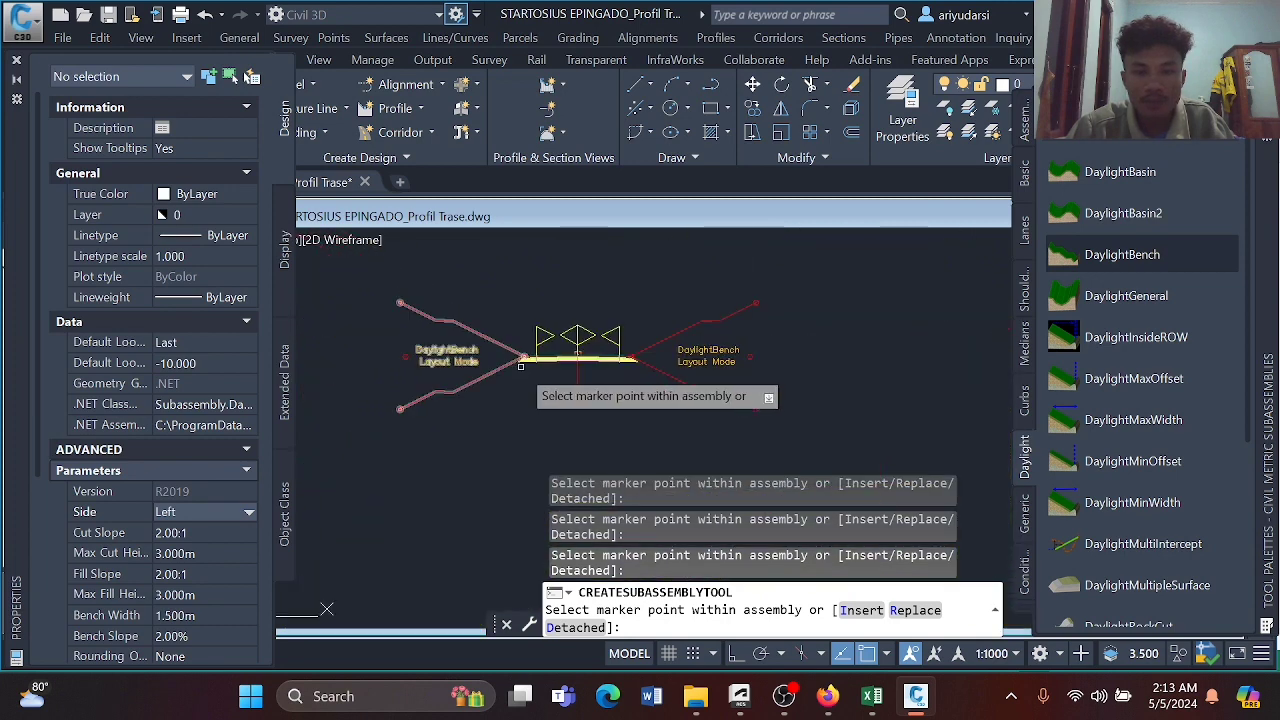
key(Escape)
scroll(646, 453, up, 2)
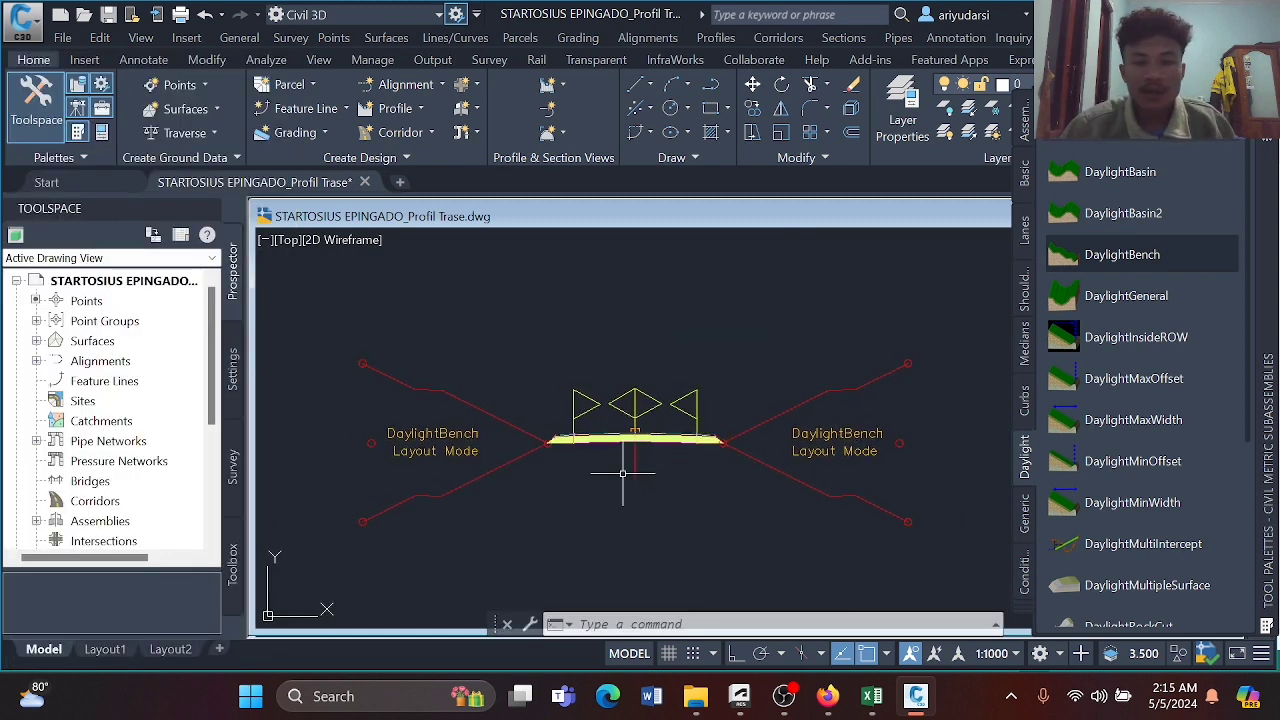
Start a new corridor and name it Corridor 1 in place of the default counter name.
middle_drag(621, 472, 646, 463)
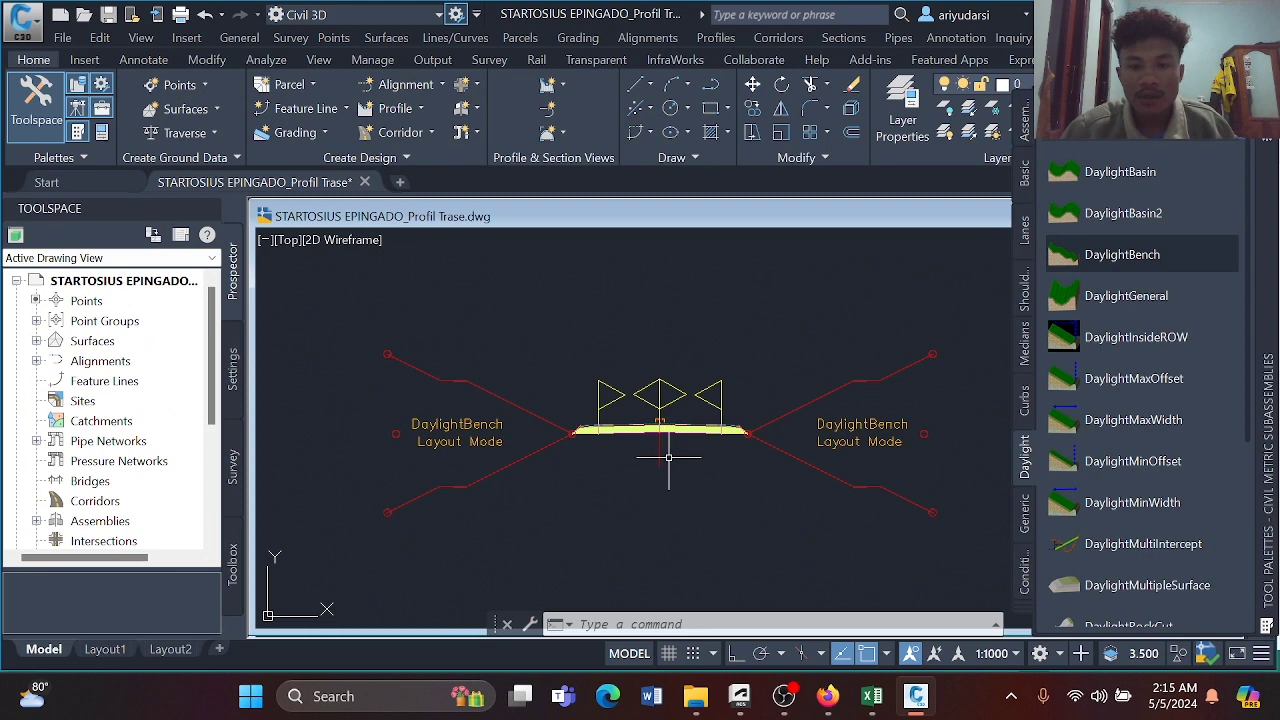
scroll(669, 455, up, 3)
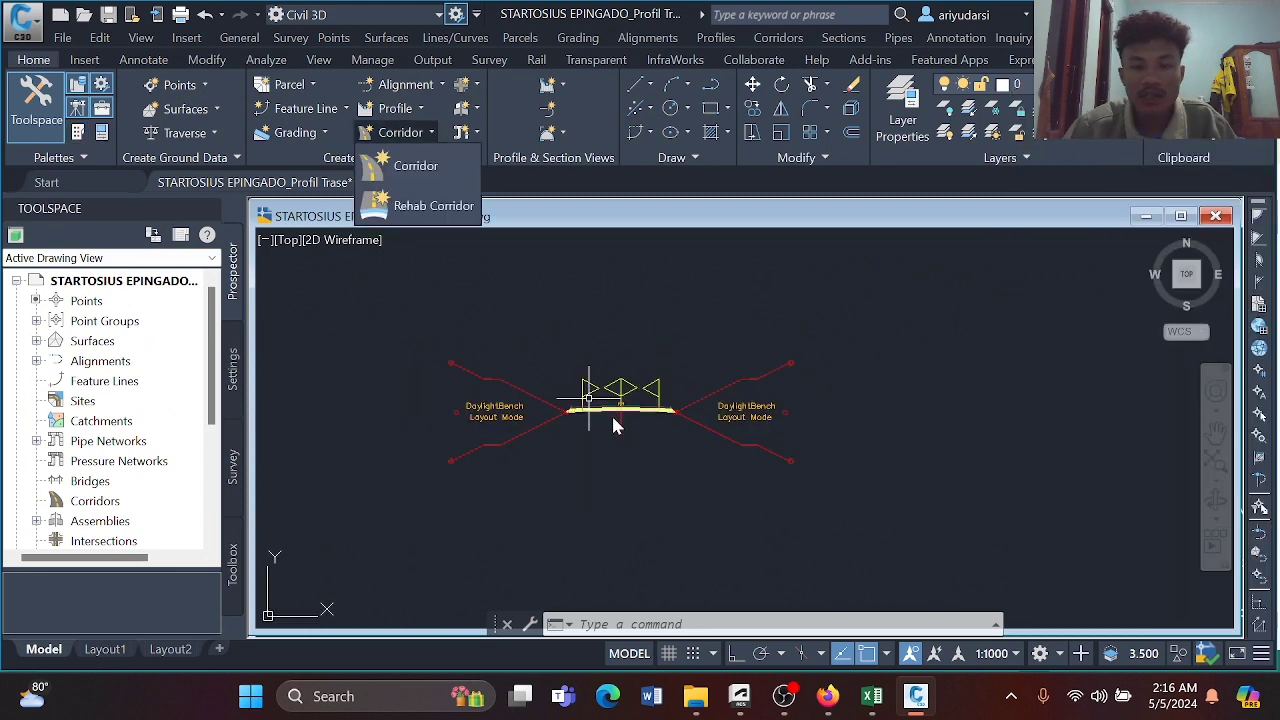
scroll(611, 420, up, 4)
scroll(695, 457, down, 2)
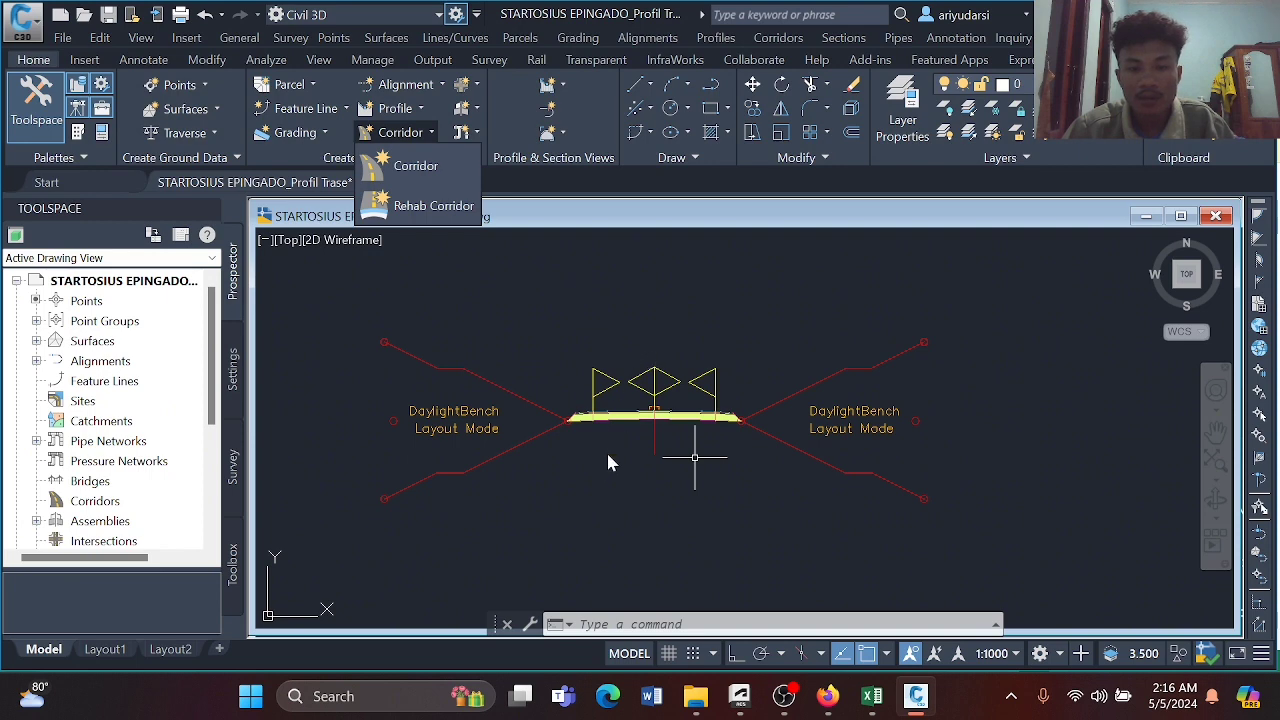
scroll(609, 455, up, 2)
click(395, 178)
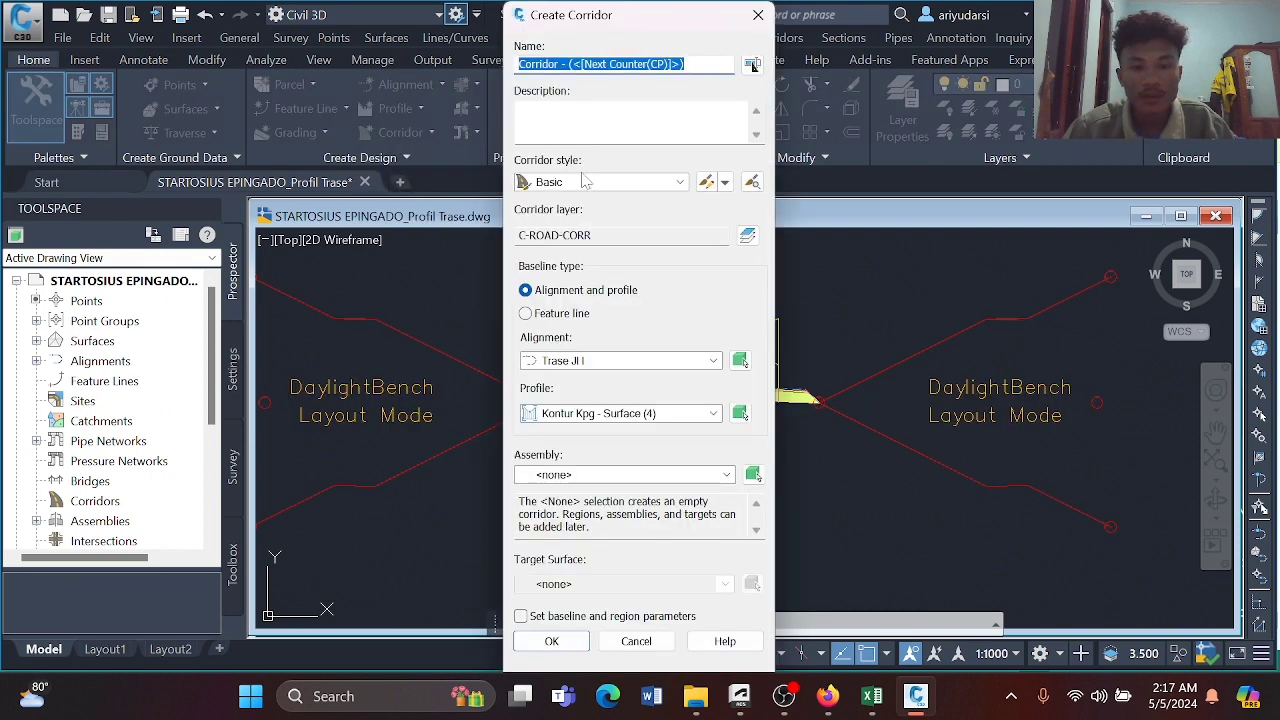
key(End)
key(shift+Left)
key(shift+Left)
key(shift+Left)
key(shift+Left)
key(shift+Left)
key(shift+Left)
key(shift+Left)
key(shift+Left)
key(shift+Left)
key(shift+Left)
key(shift+Left)
key(shift+Left)
key(shift+Left)
key(shift+Left)
key(shift+Left)
key(shift+Left)
key(shift+Left)
key(shift+Left)
key(shift+Left)
key(shift+Left)
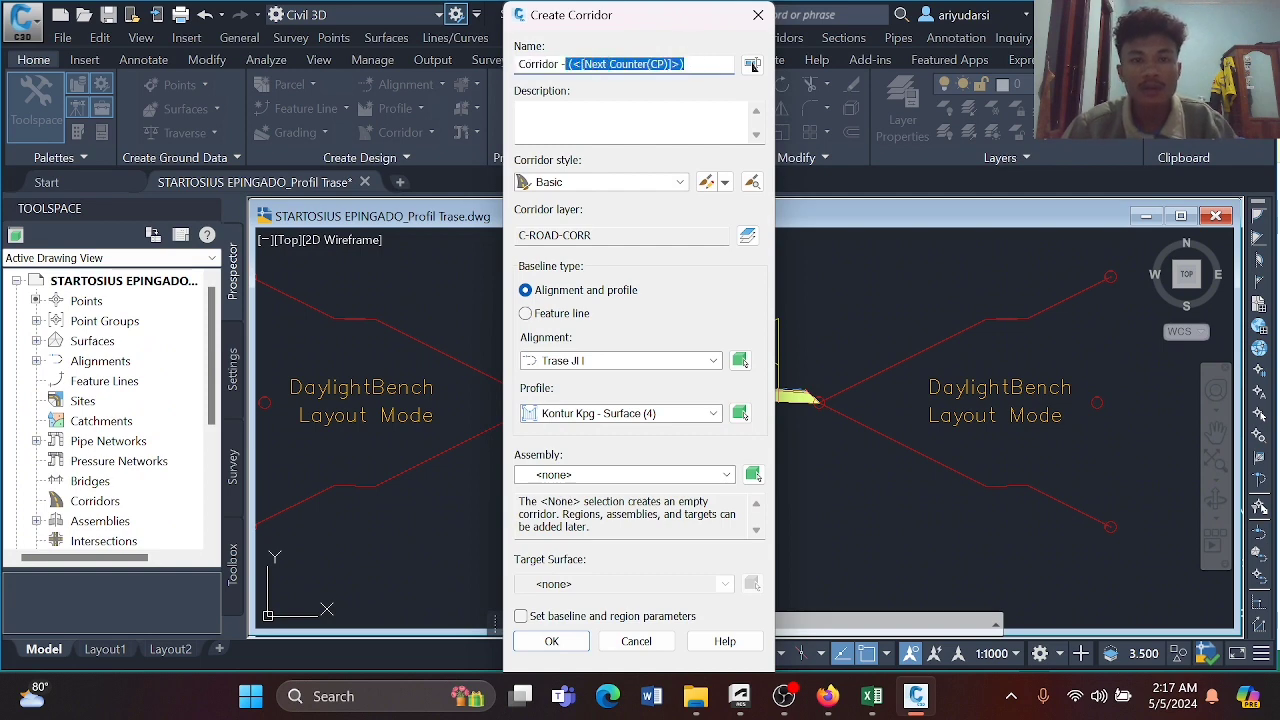
key(Left)
key(shift+Right)
key(shift+Right)
key(shift+Right)
key(shift+Right)
key(shift+Right)
key(shift+Right)
key(shift+Right)
key(shift+Right)
key(shift+Right)
key(shift+Right)
key(shift+Right)
key(shift+Right)
key(shift+Right)
key(shift+Right)
key(shift+Right)
key(shift+Right)
key(shift+Right)
key(shift+Right)
key(shift+Right)
key(shift+Right)
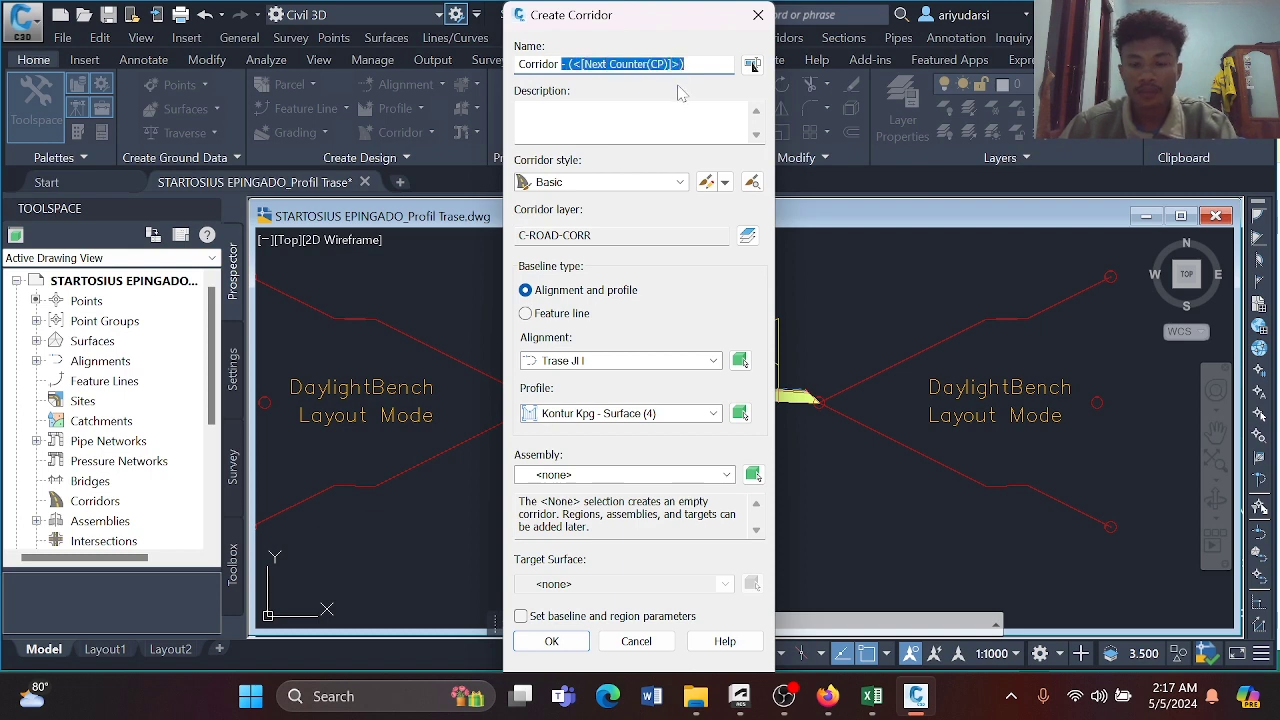
key(BackSpace)
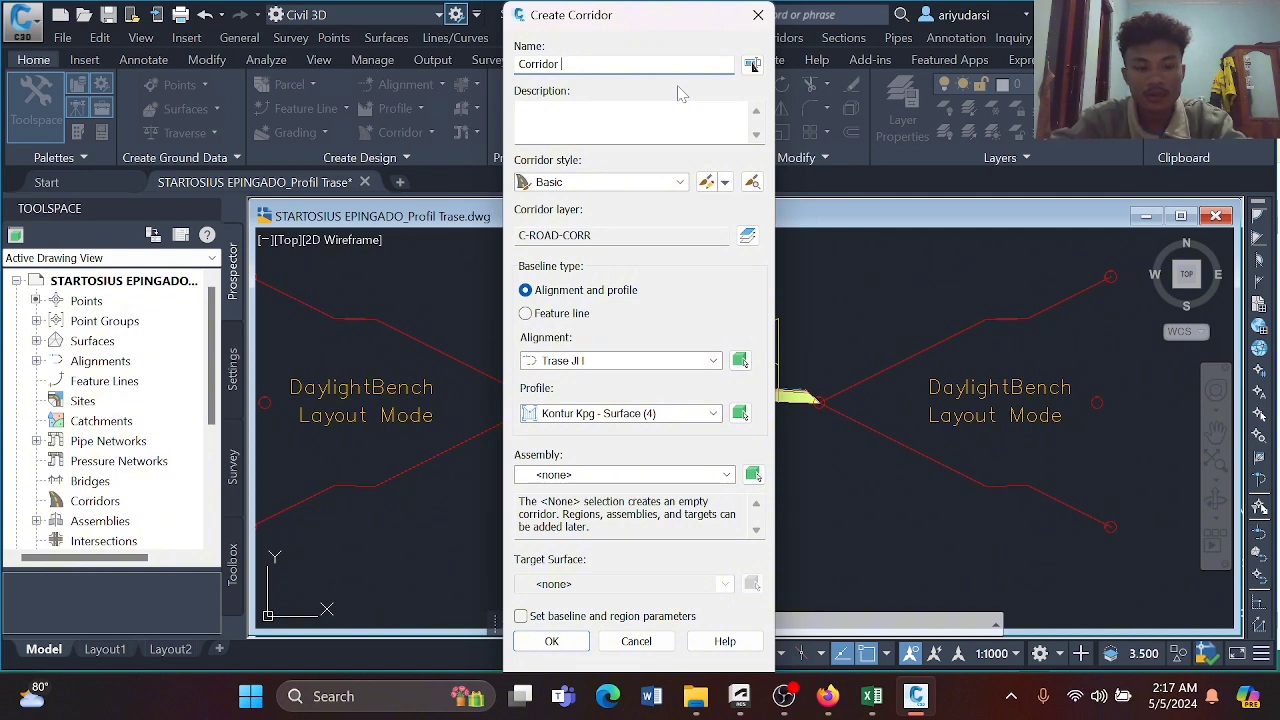
text(1)
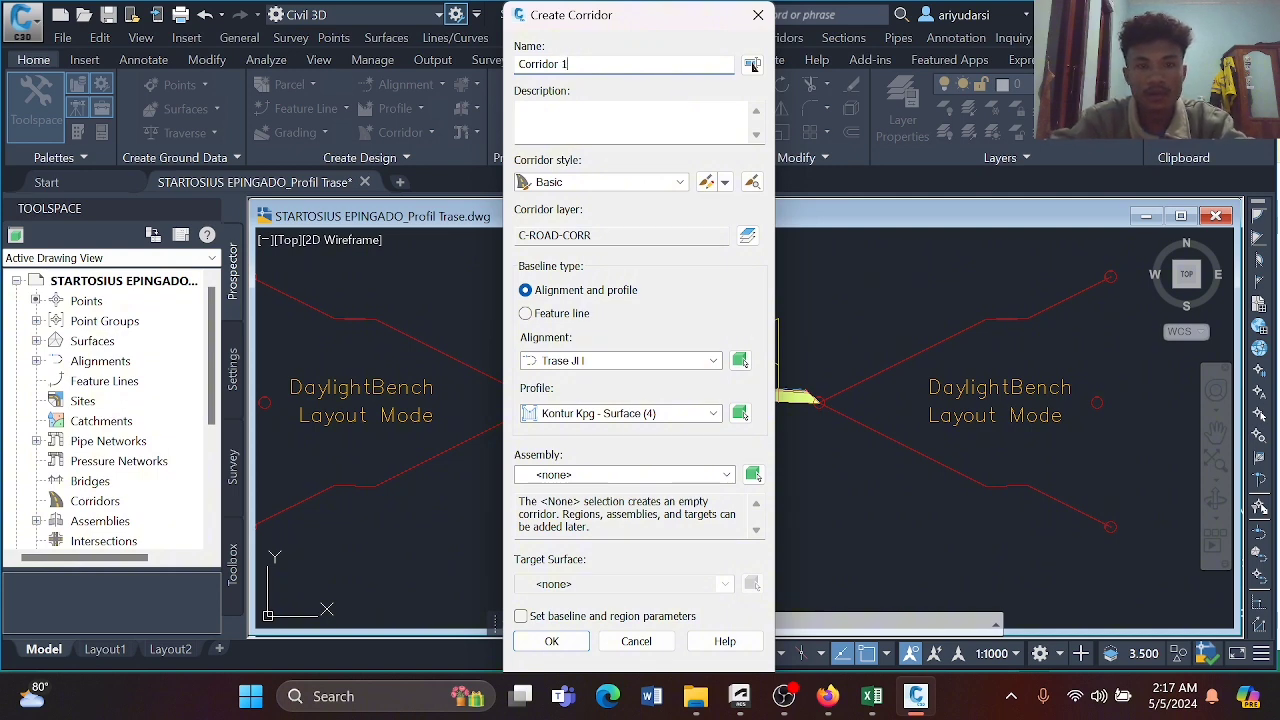
Create the corridor in Basic style from alignment Trase Jl I and profile Kontur Kpg - Surface (4), using the Assembly - Pot melintang 1 assembly.
click(679, 184)
click(679, 184)
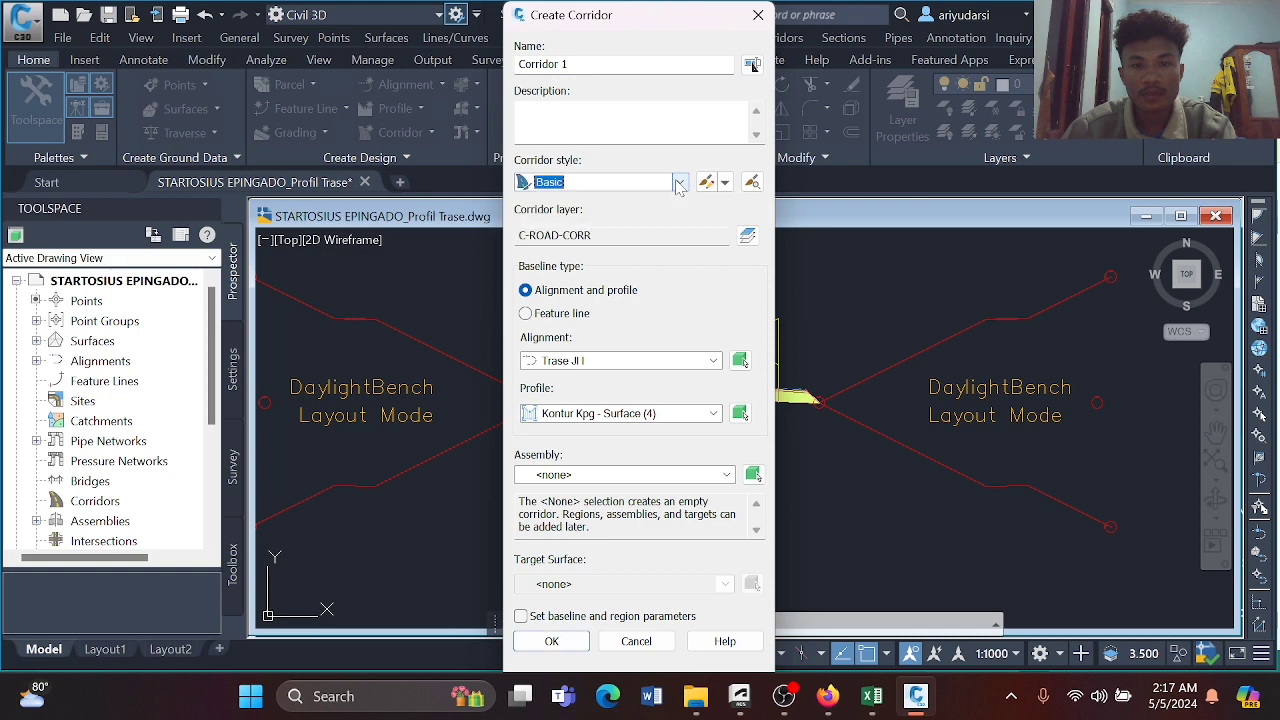
click(713, 361)
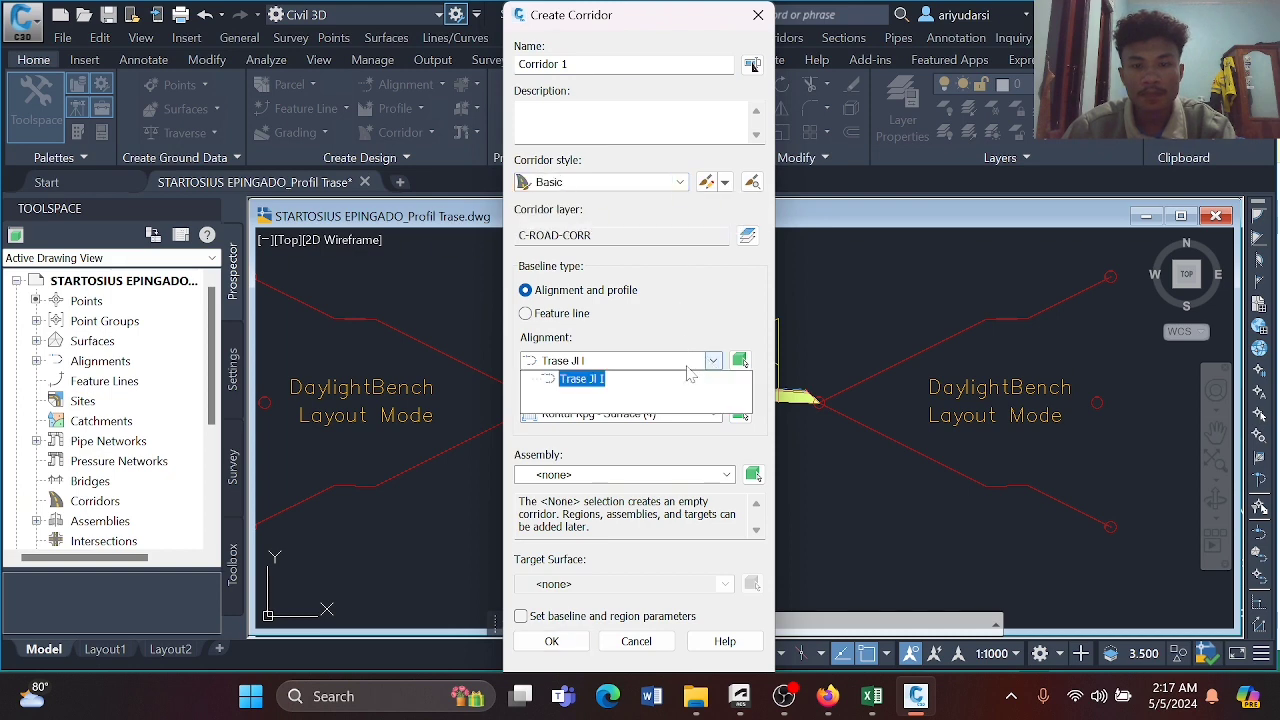
click(580, 380)
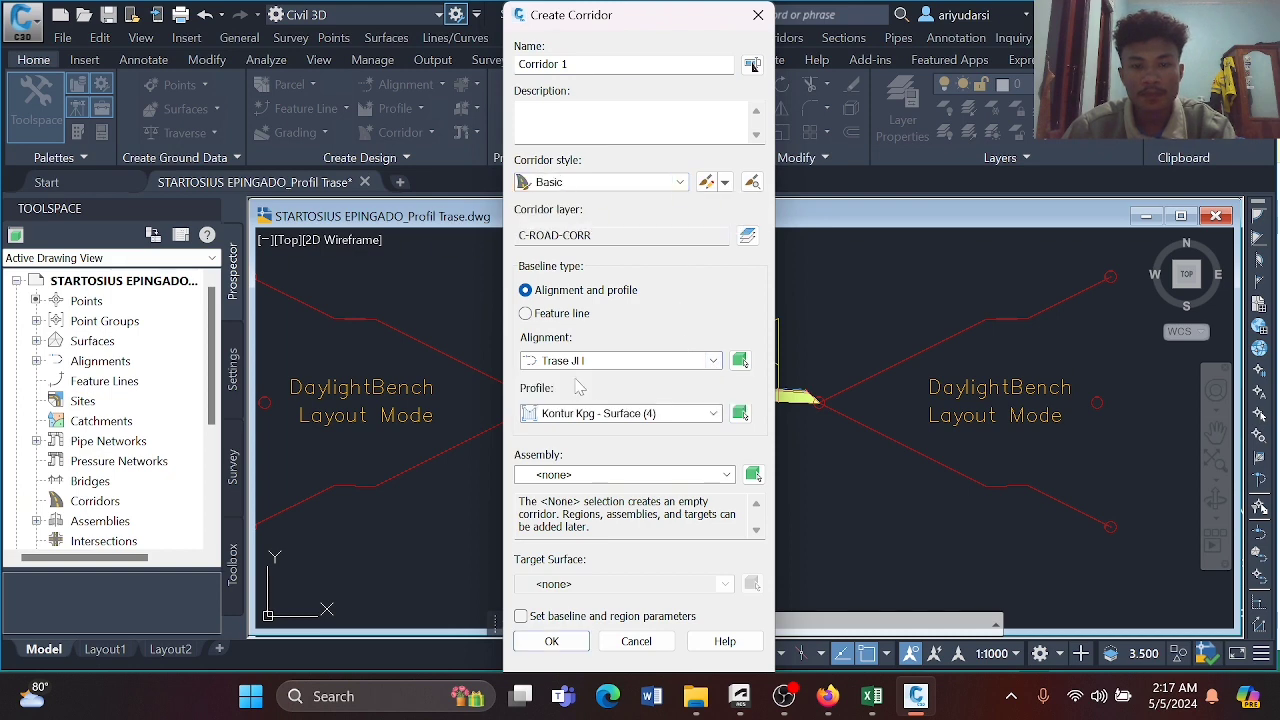
click(713, 414)
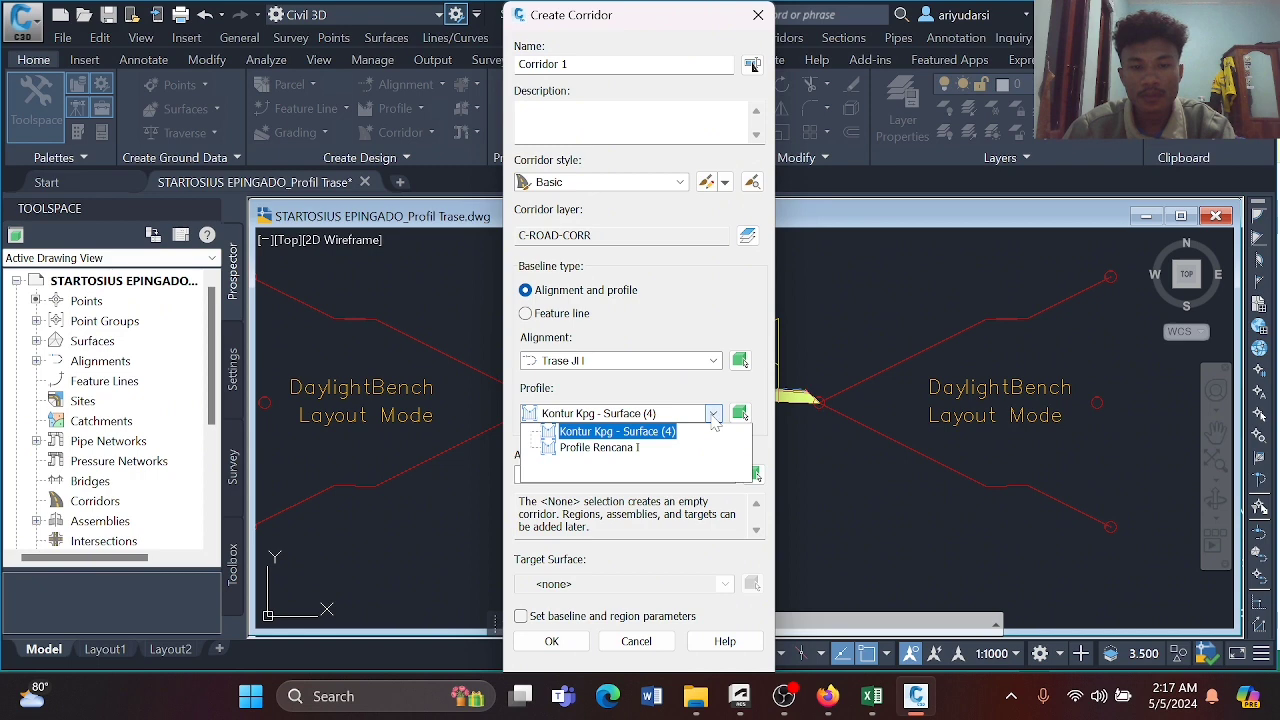
click(714, 420)
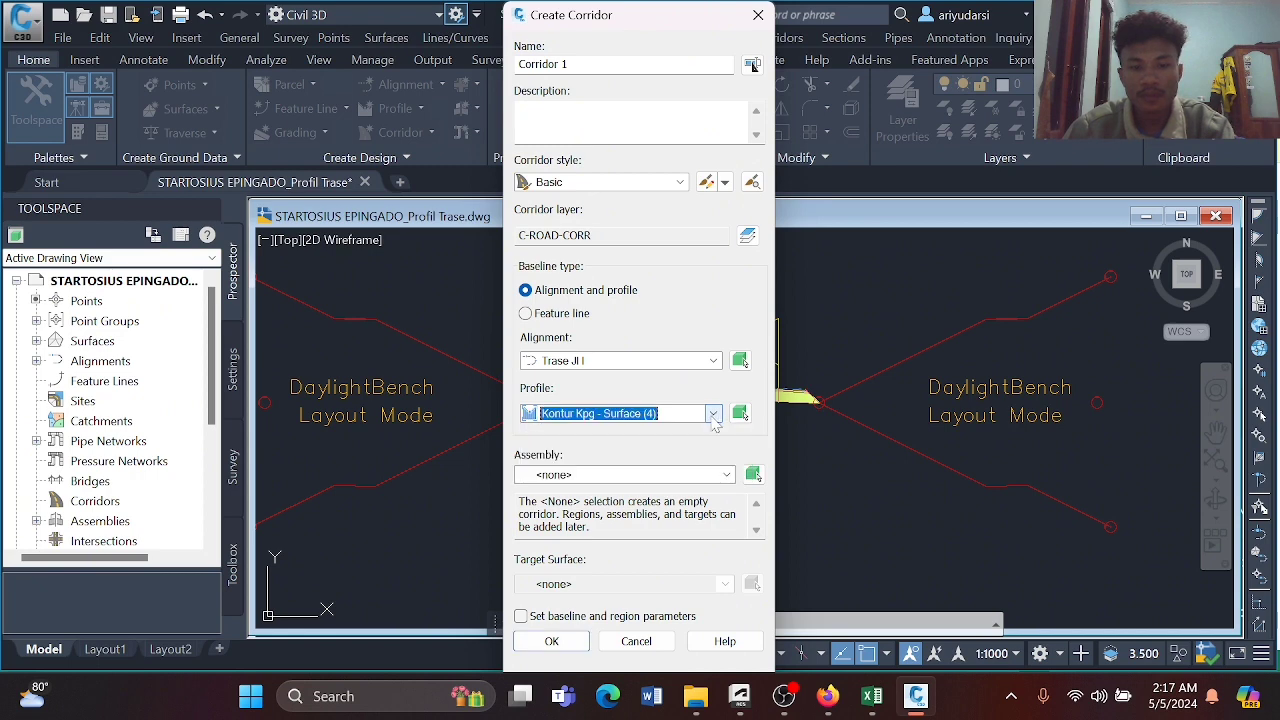
click(727, 474)
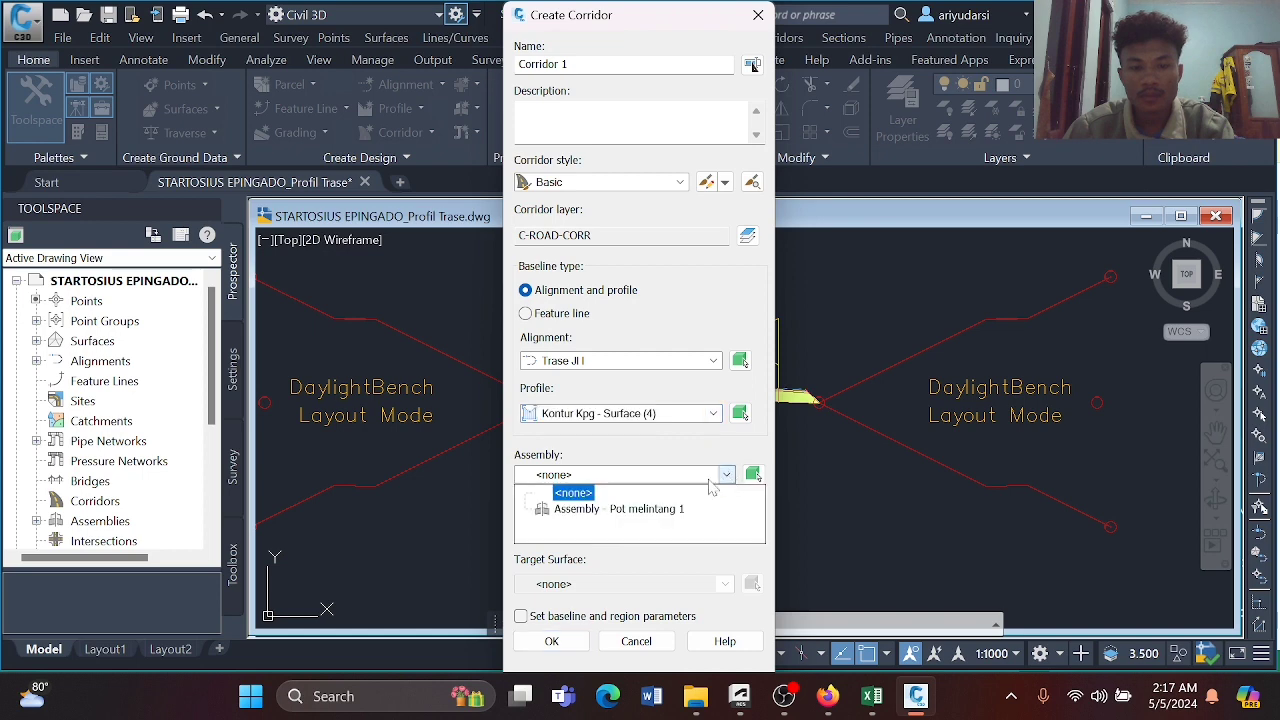
click(621, 509)
click(553, 641)
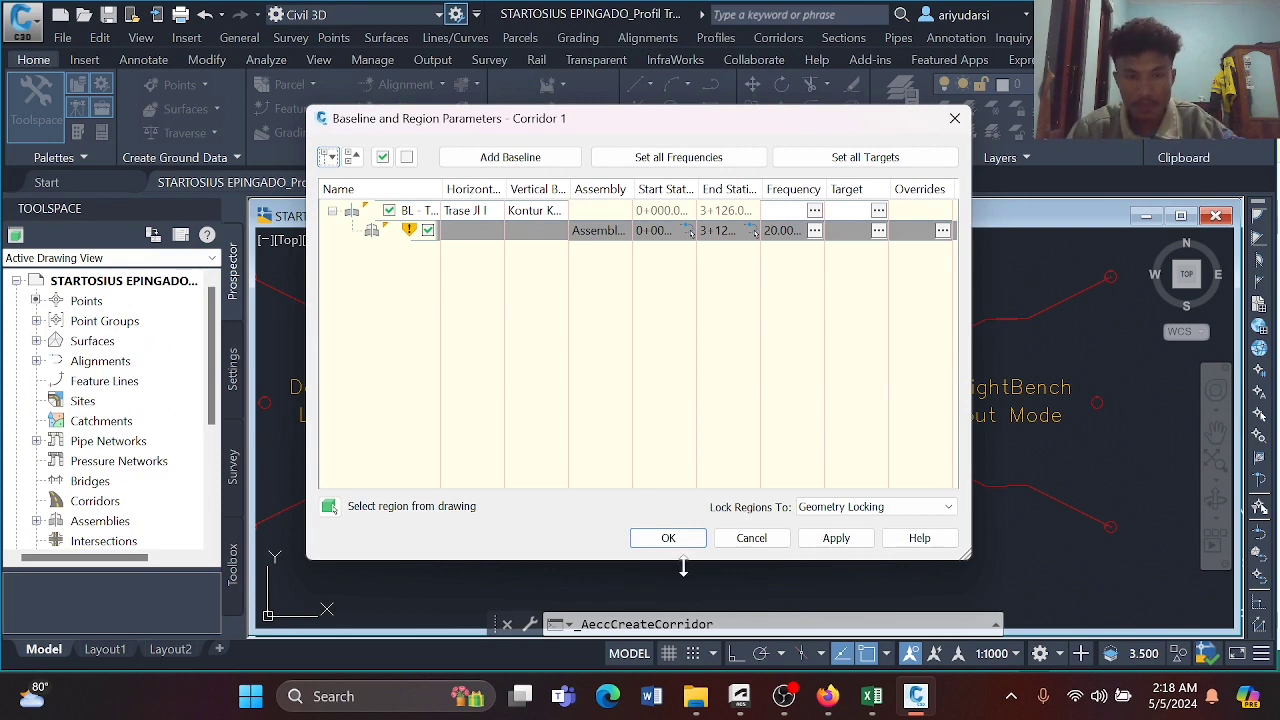
Apply the baseline and region parameters of Corridor 1 and rebuild the corridor.
click(623, 613)
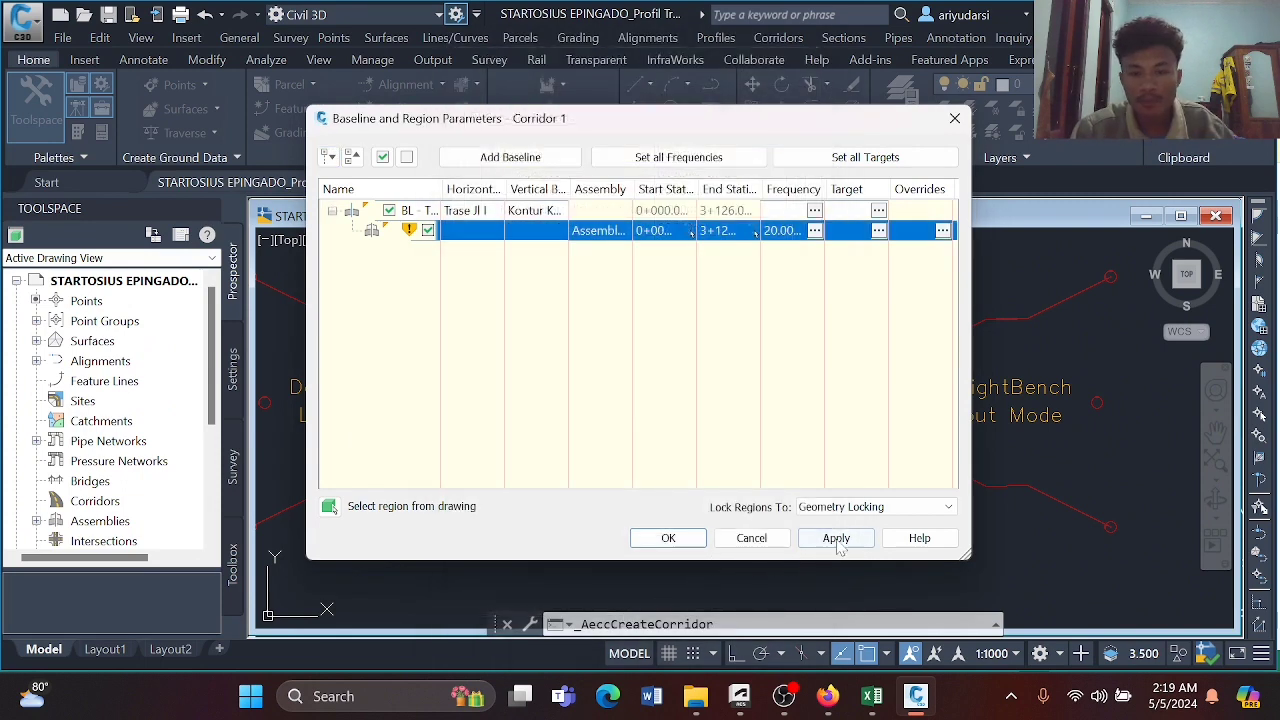
click(836, 538)
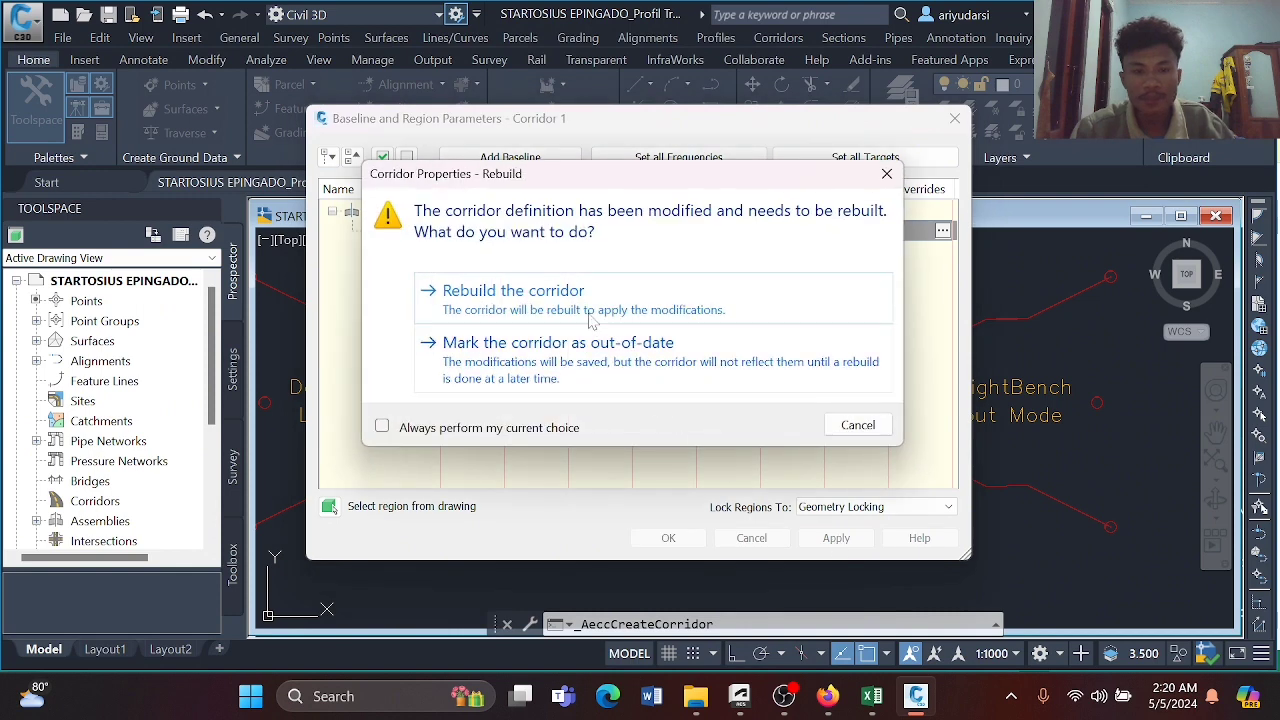
click(585, 303)
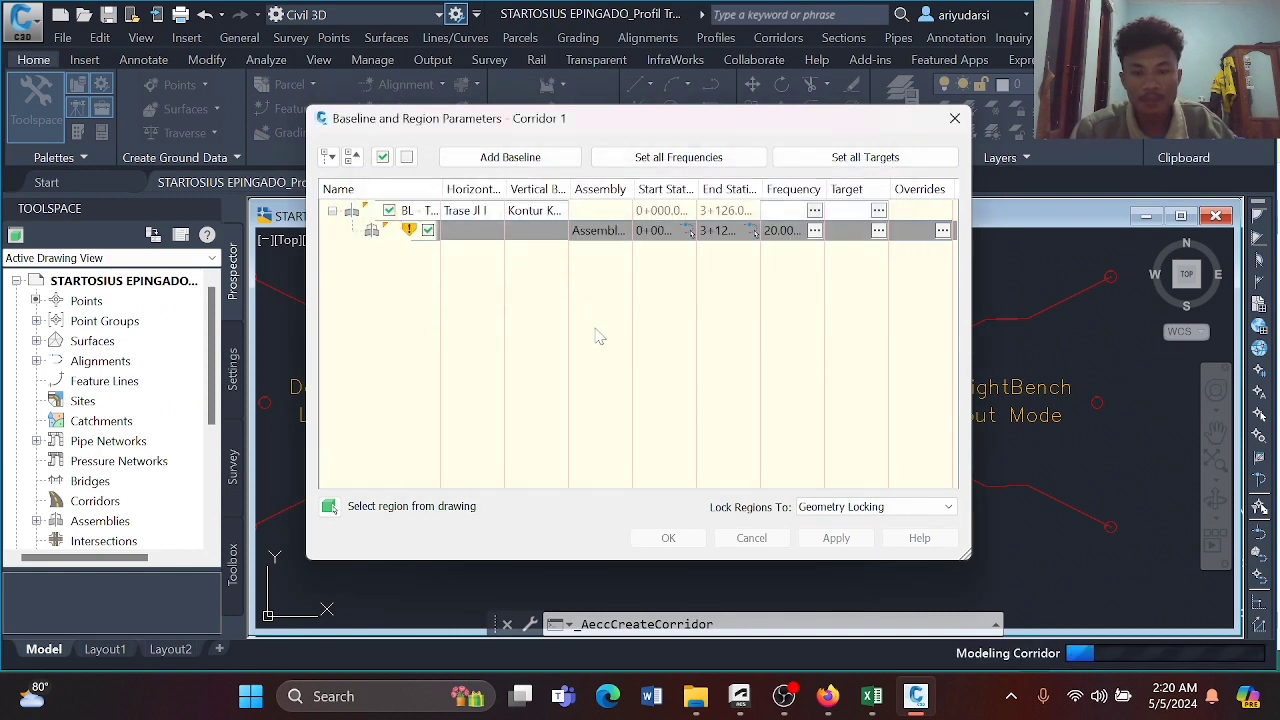
click(668, 540)
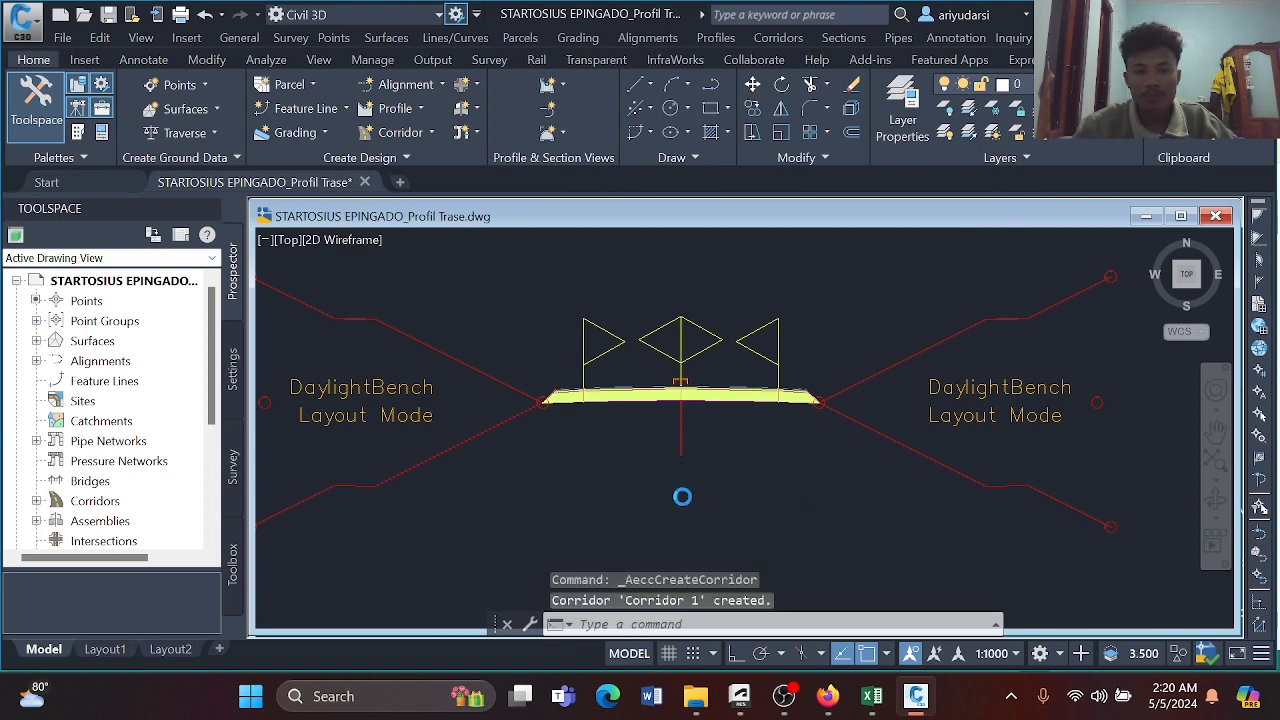
Examine the corridor's lines and cross sections along the road alignment on the contour map.
scroll(680, 490, down, 8)
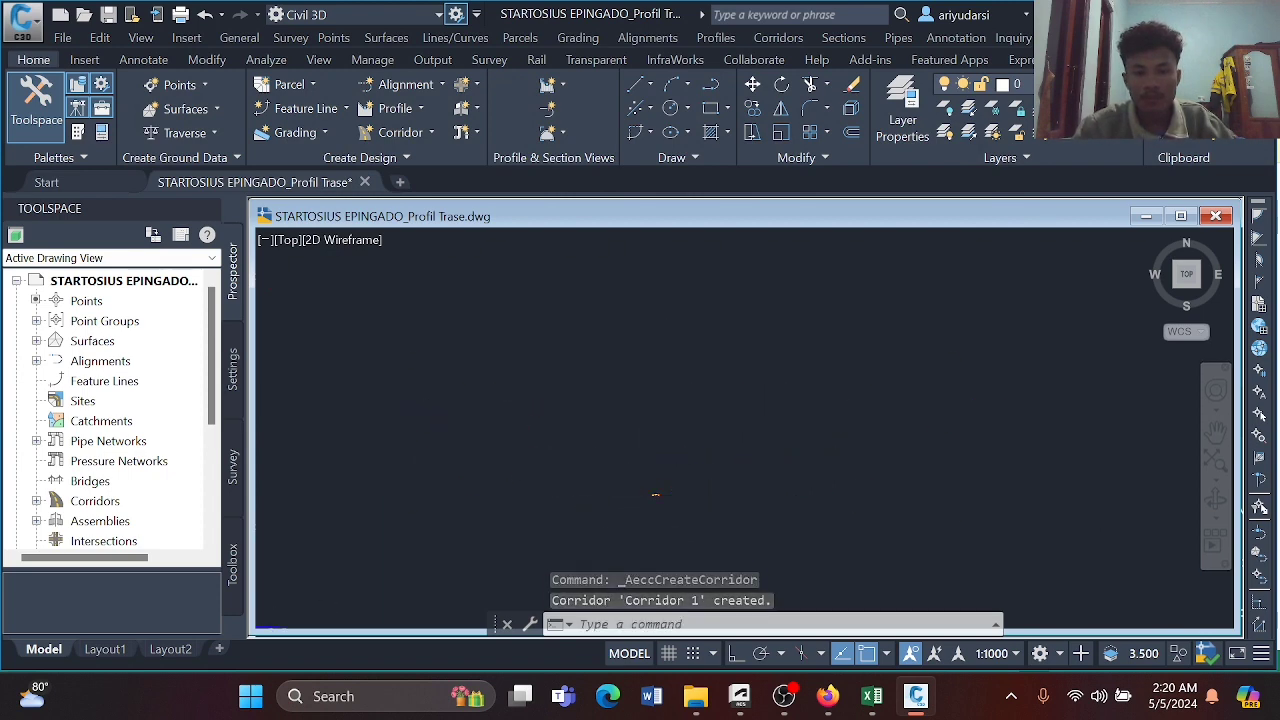
scroll(631, 479, down, 2)
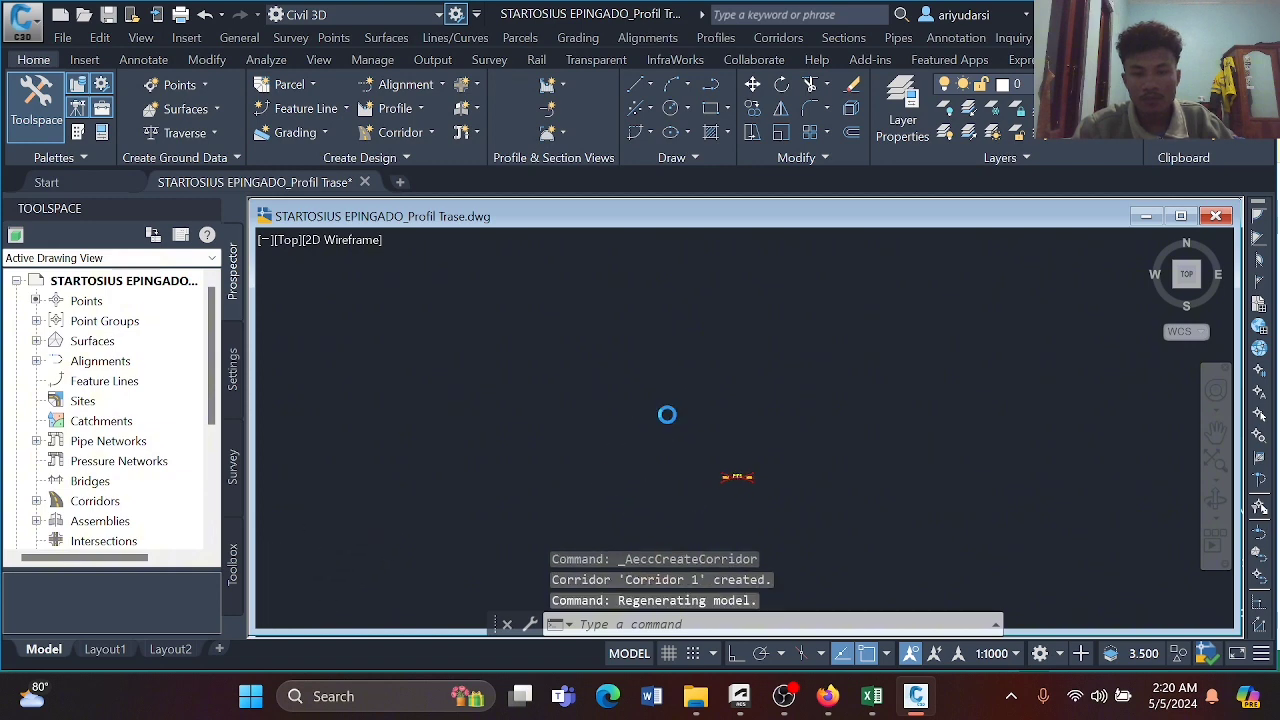
scroll(640, 406, down, 4)
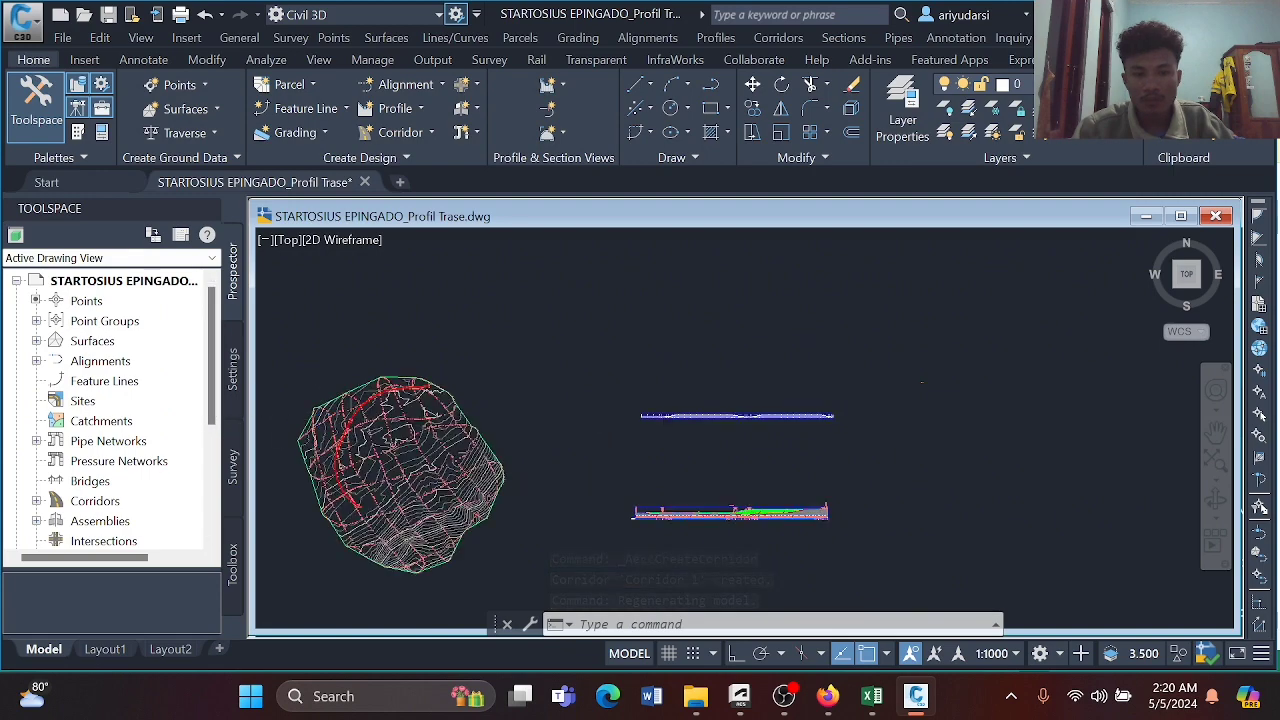
scroll(370, 428, up, 10)
scroll(486, 430, down, 8)
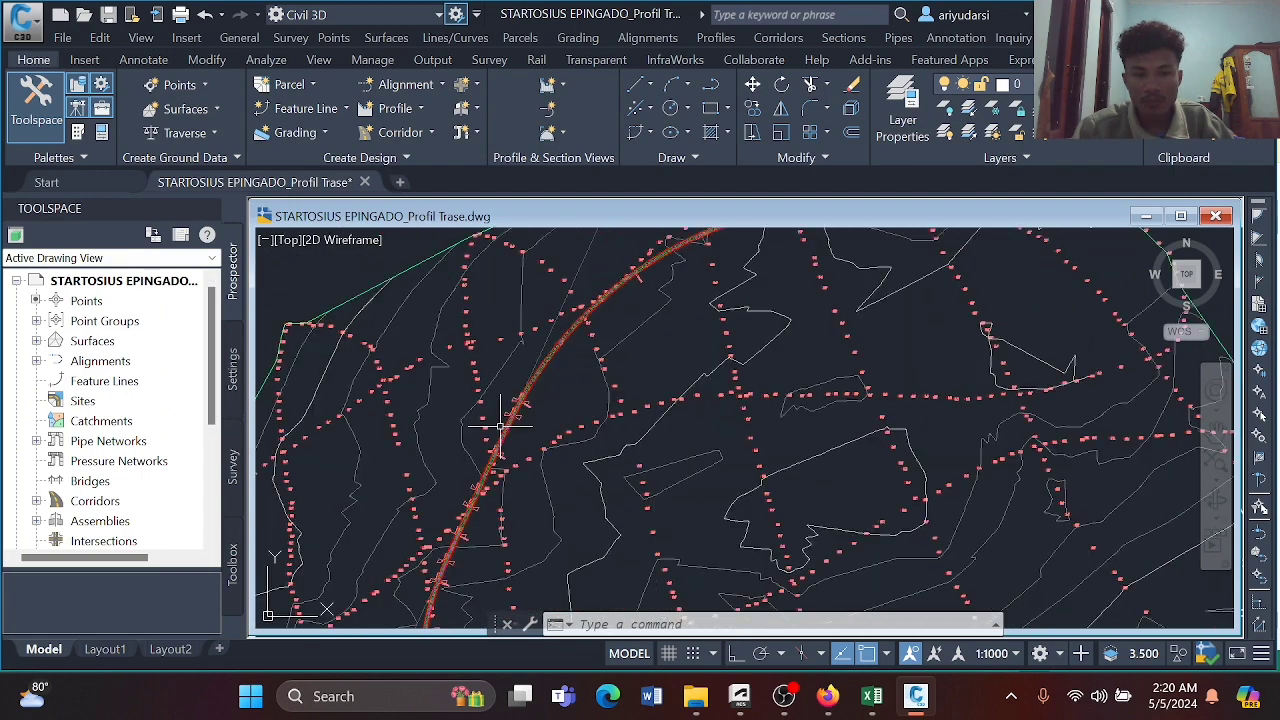
scroll(497, 428, up, 10)
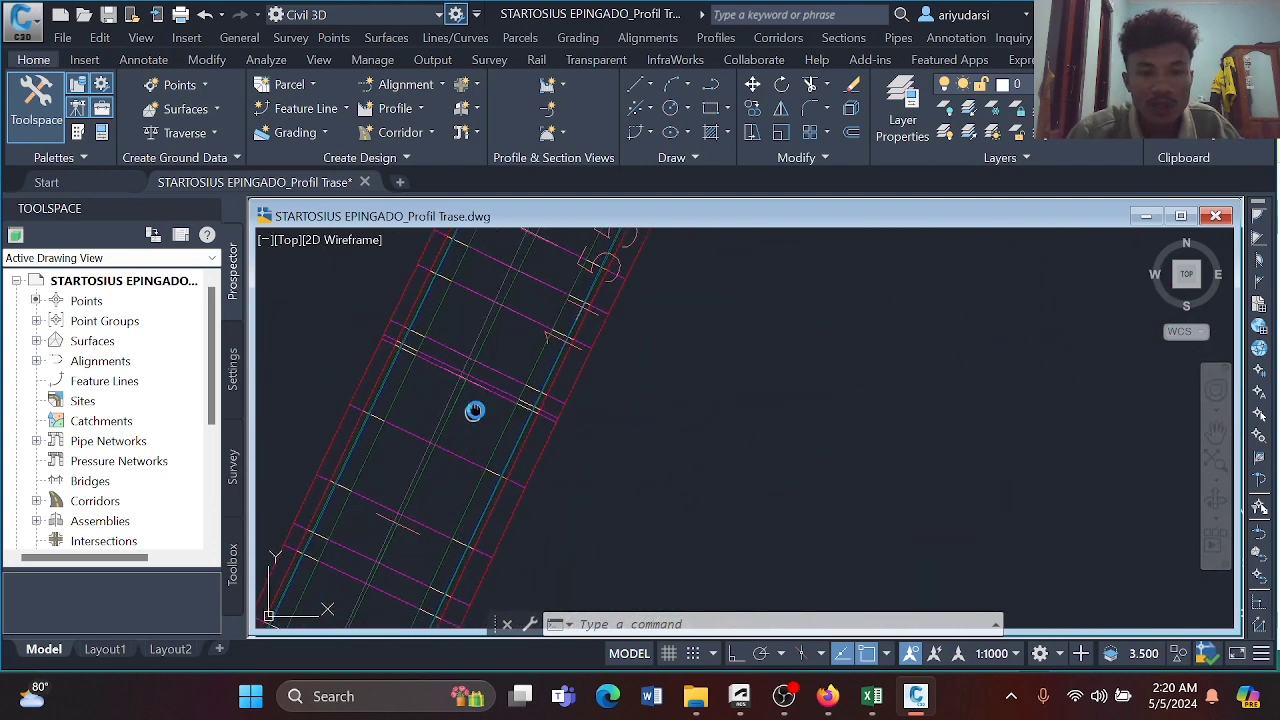
scroll(608, 428, up, 6)
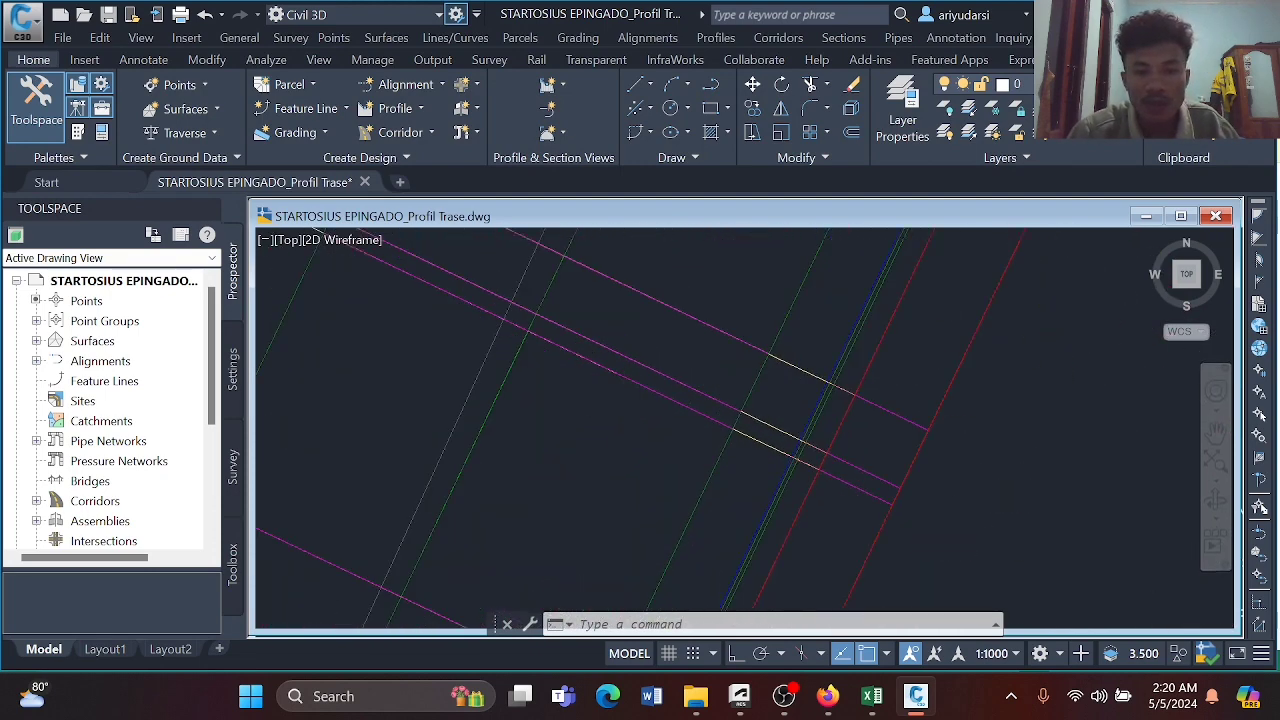
scroll(621, 423, down, 7)
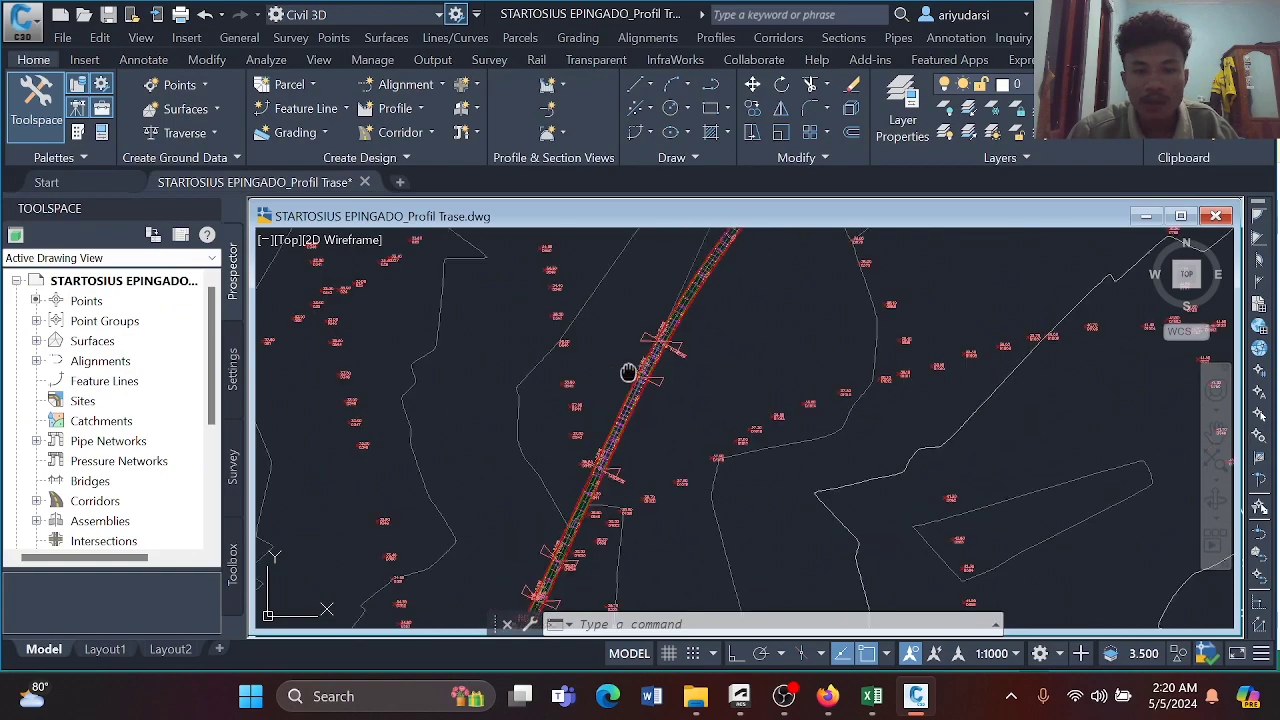
middle_drag(629, 371, 500, 443)
middle_drag(646, 357, 523, 473)
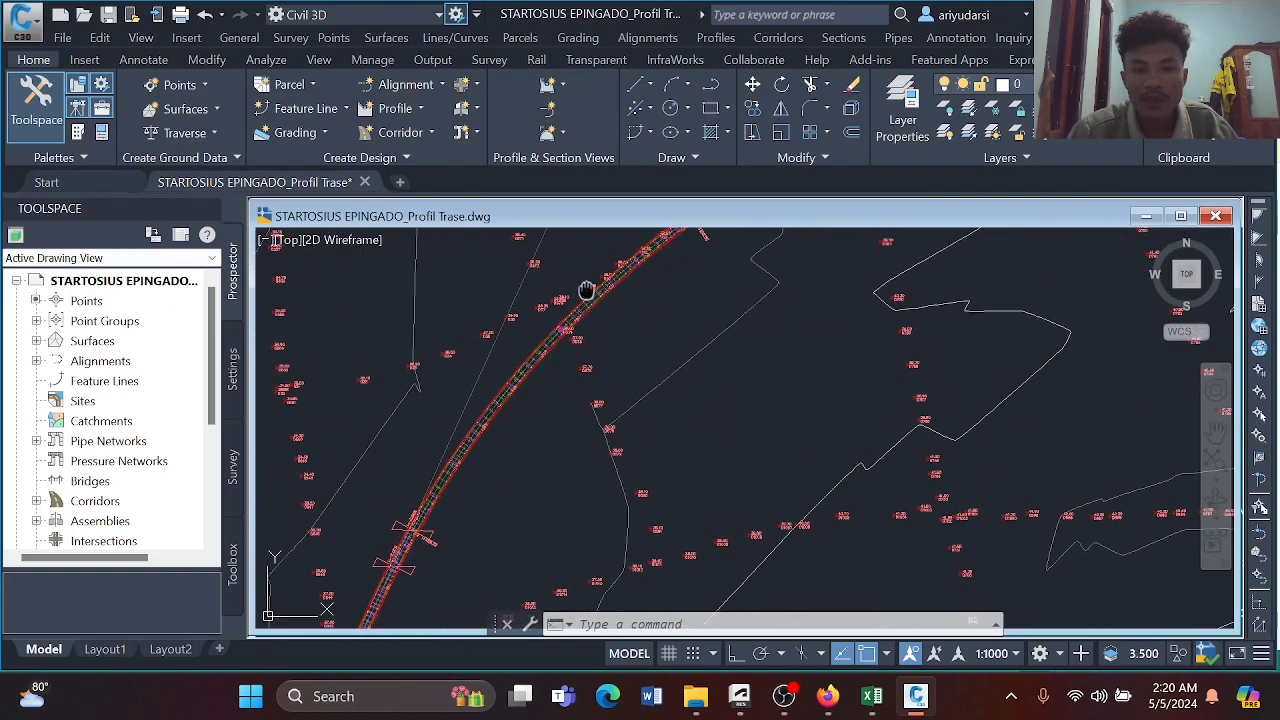
middle_drag(586, 286, 523, 400)
middle_drag(591, 366, 434, 436)
scroll(434, 436, down, 3)
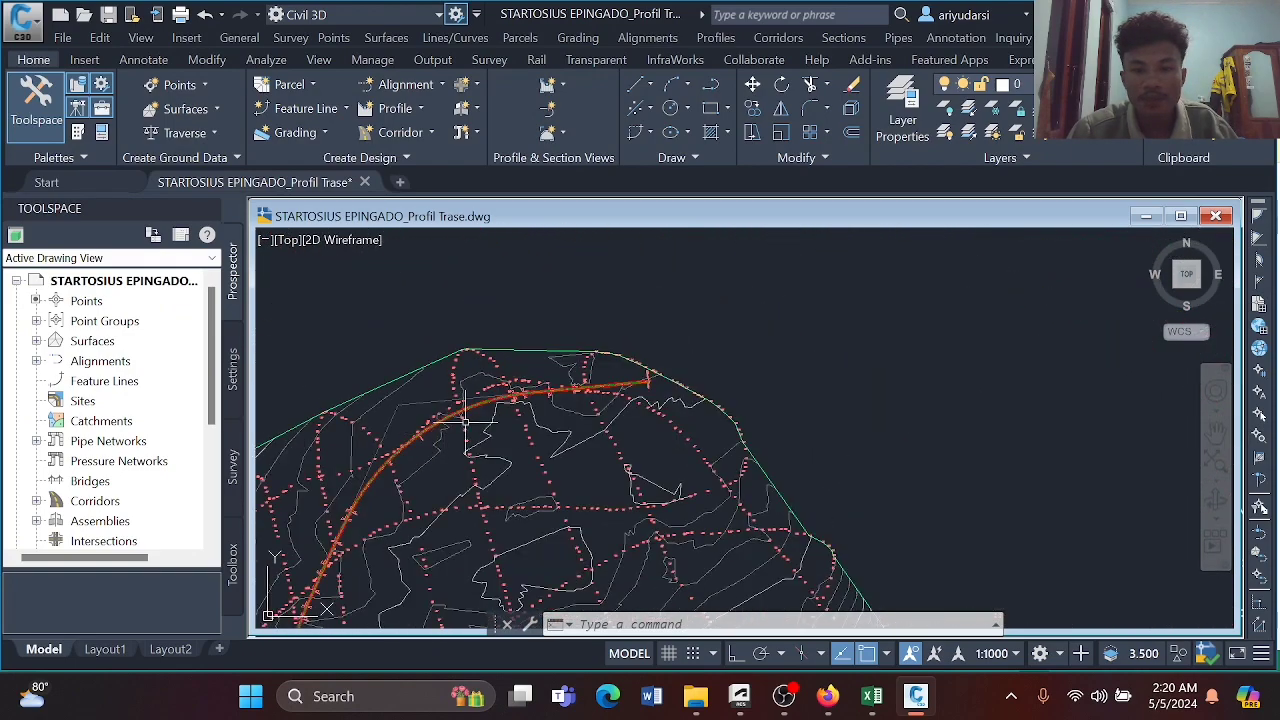
scroll(606, 406, down, 5)
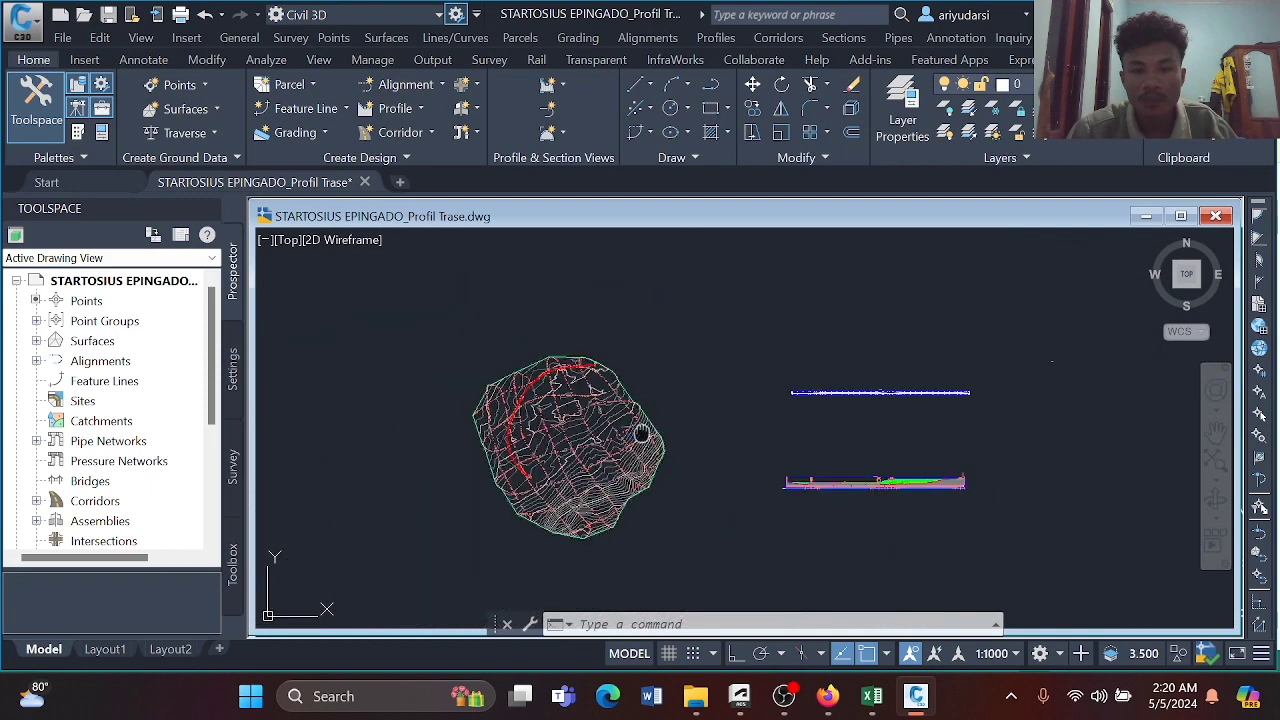
middle_drag(733, 395, 586, 400)
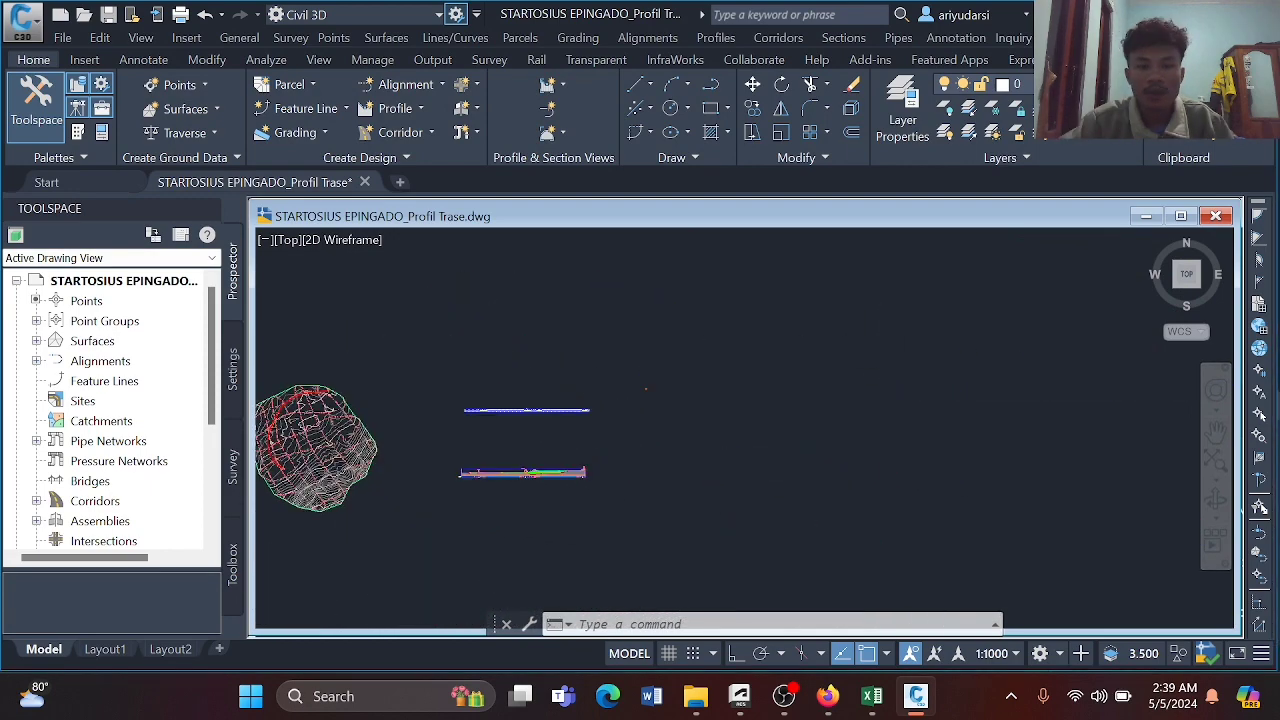
Create a sample line group for alignment Trase Jl I that samples the Kontur Kpg surface and Corridor 1.
middle_drag(911, 523, 706, 491)
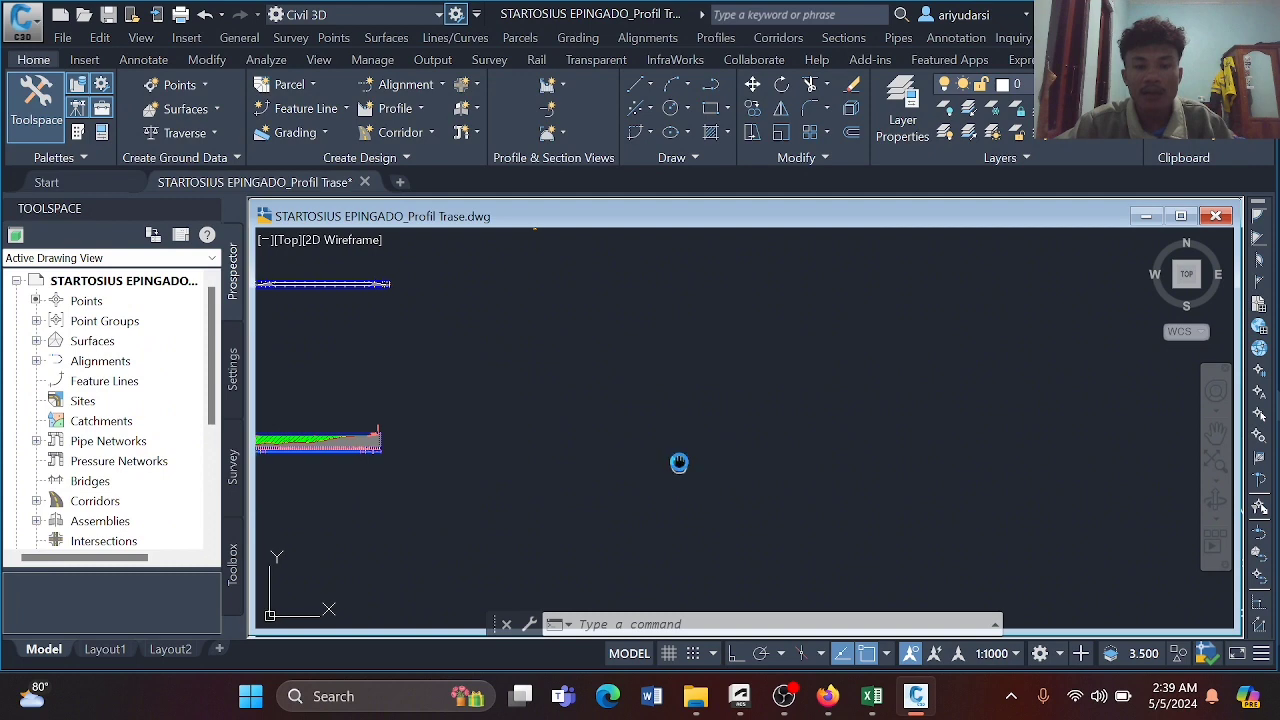
scroll(680, 463, up, 3)
scroll(765, 430, up, 2)
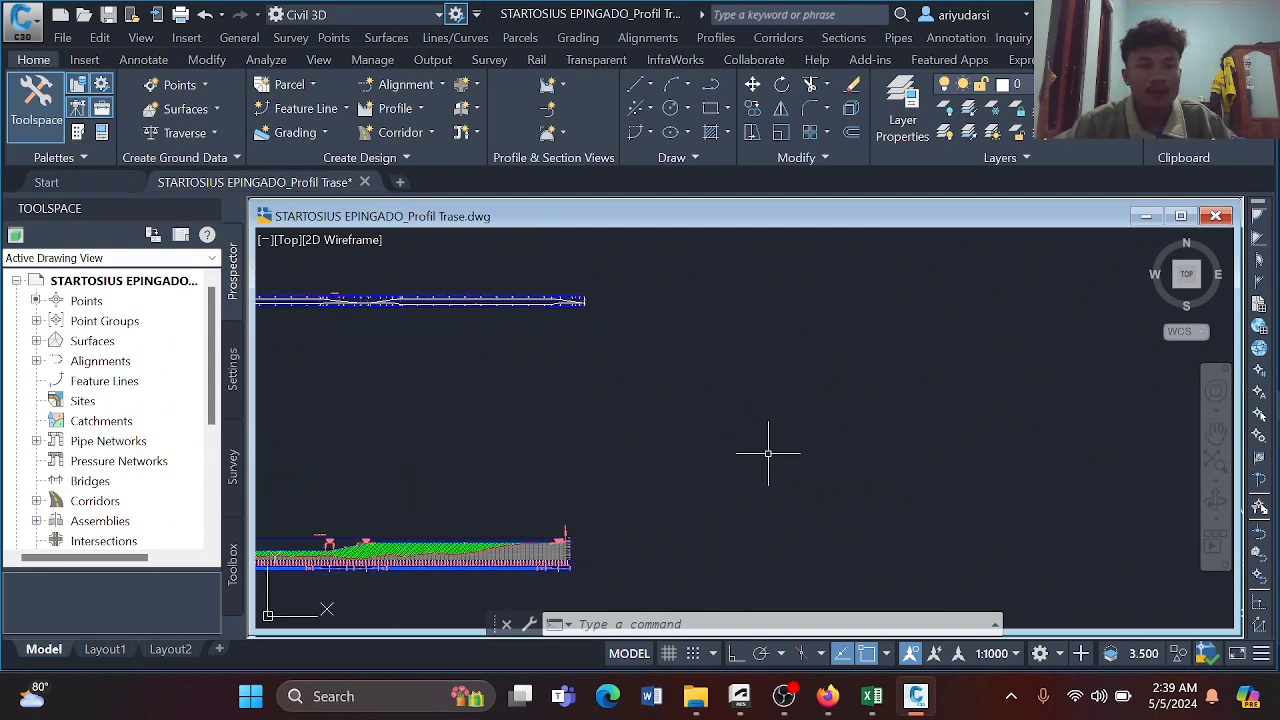
click(547, 110)
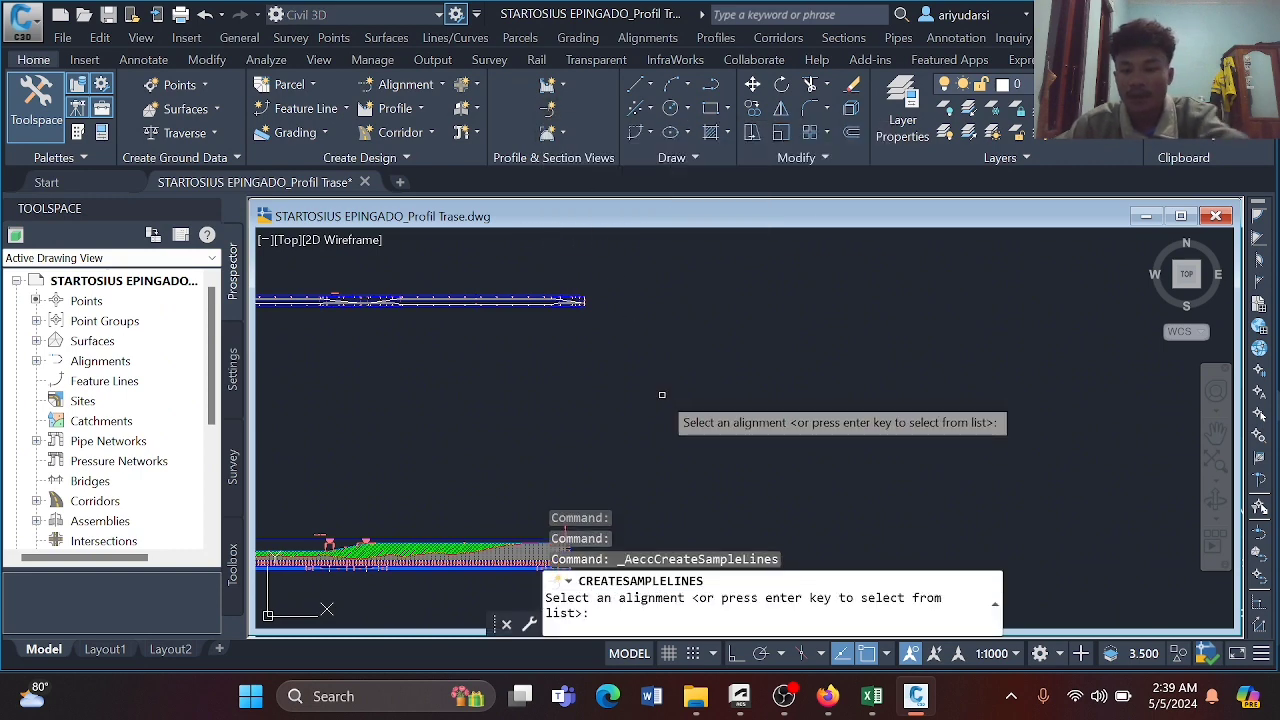
key(Return)
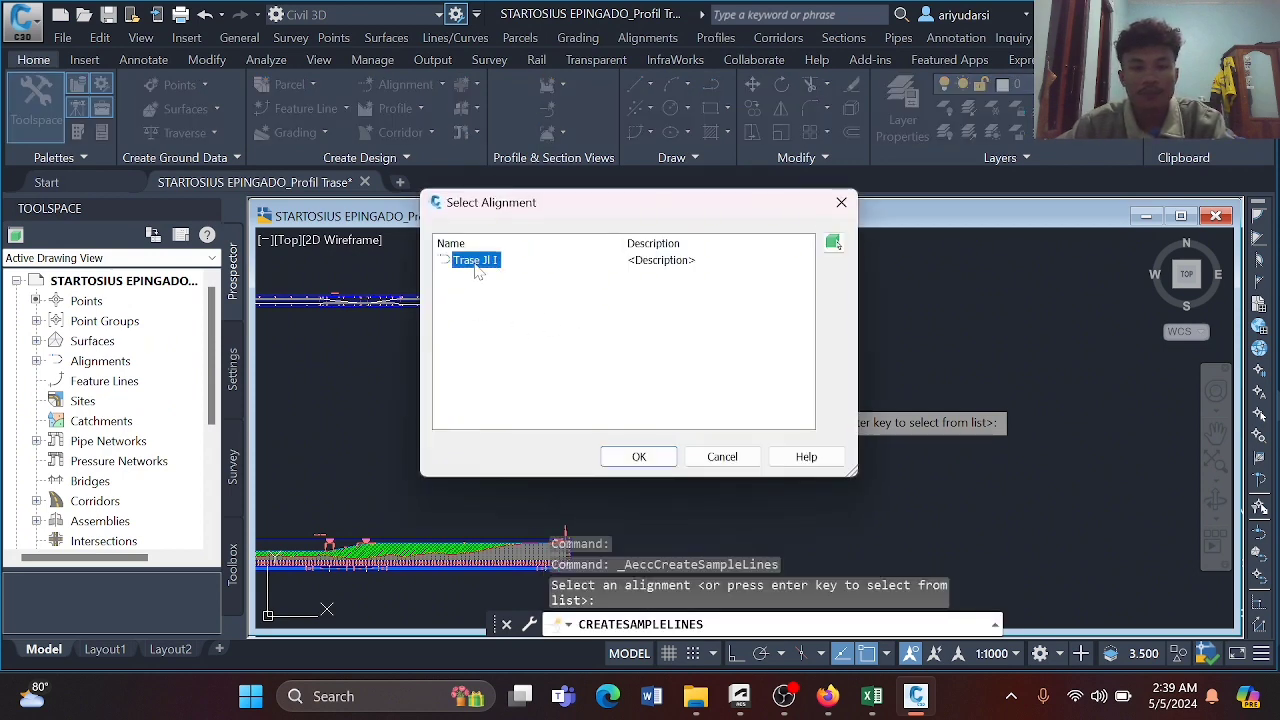
click(639, 456)
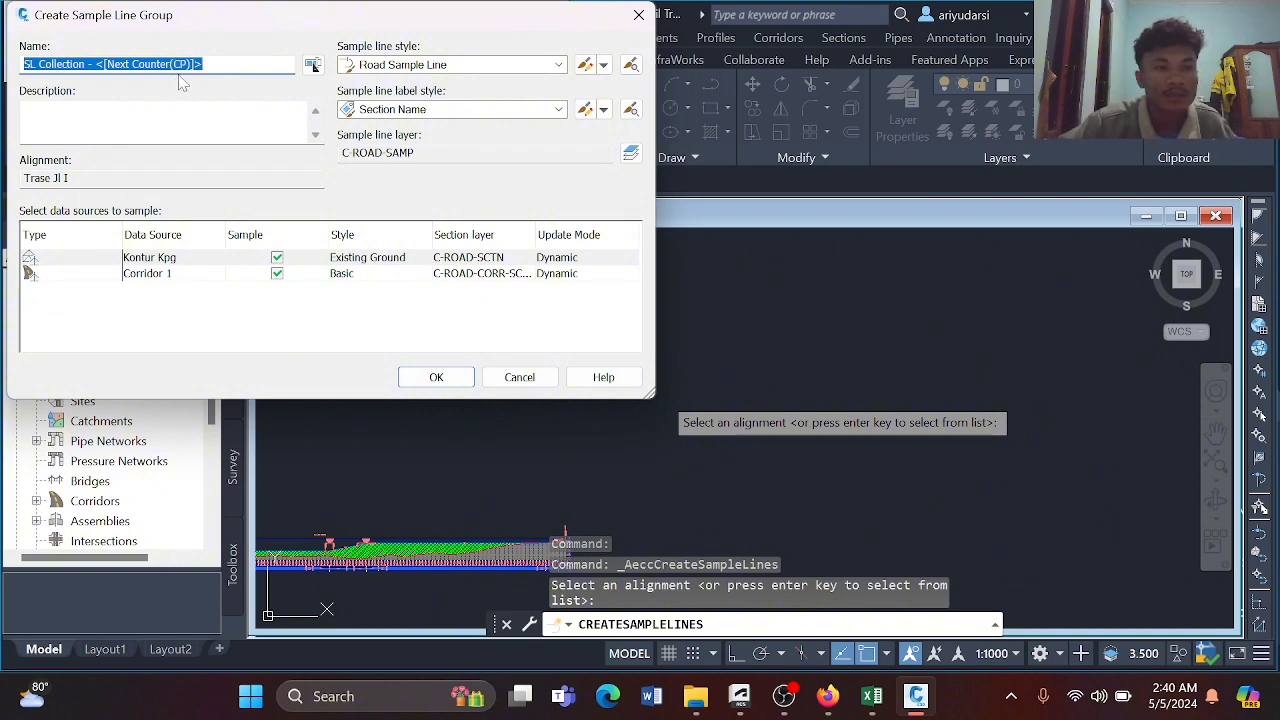
click(437, 378)
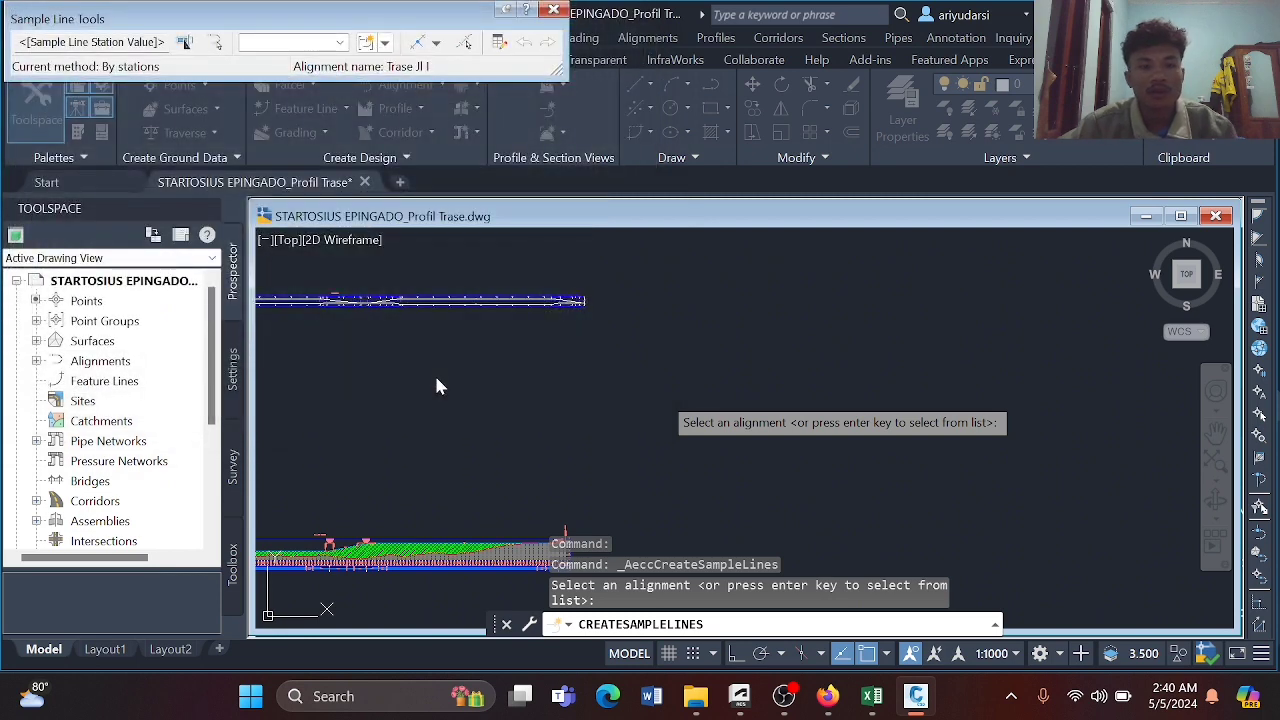
Choose to create the sample lines by range of stations and review the swath widths and sampling increments.
click(436, 43)
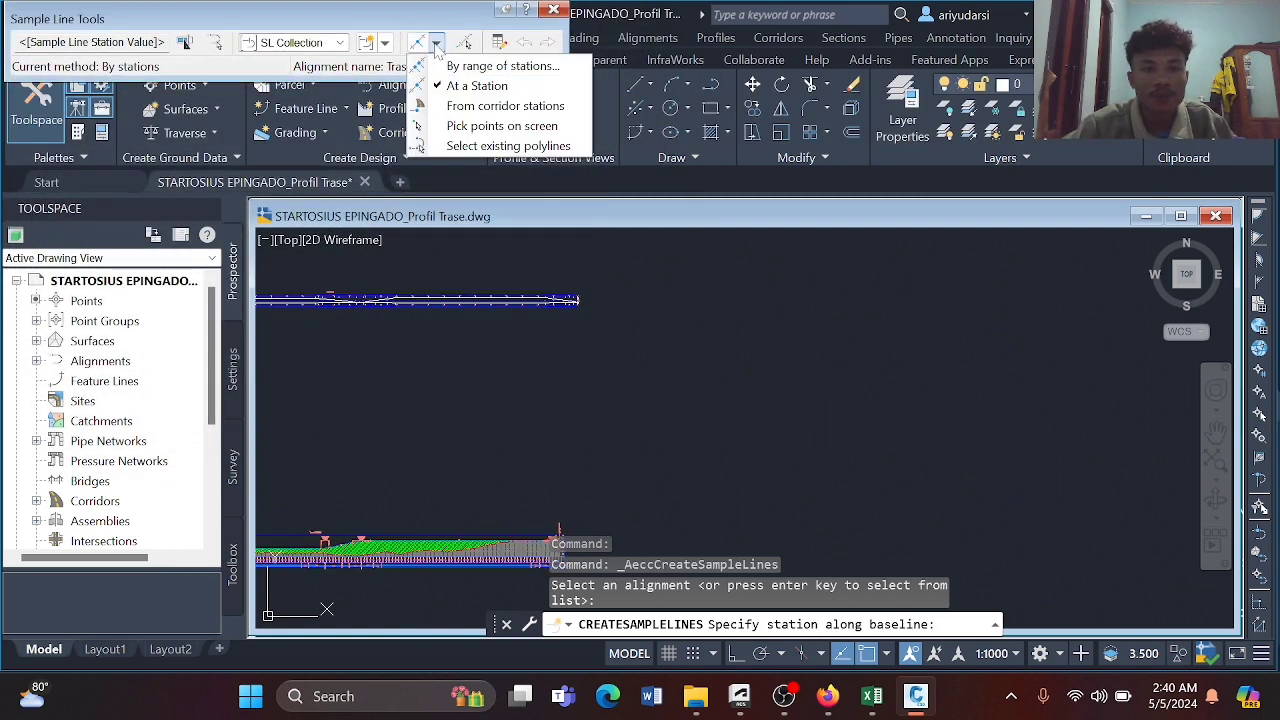
click(470, 66)
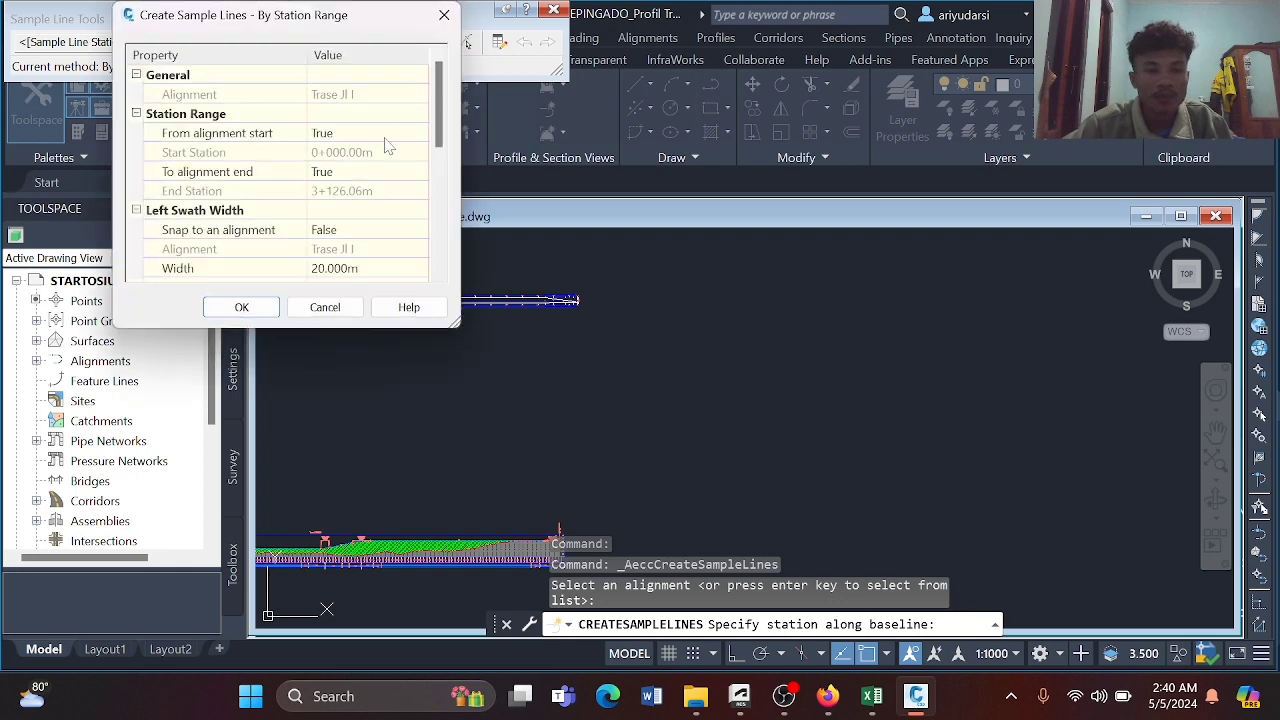
scroll(378, 196, down, 5)
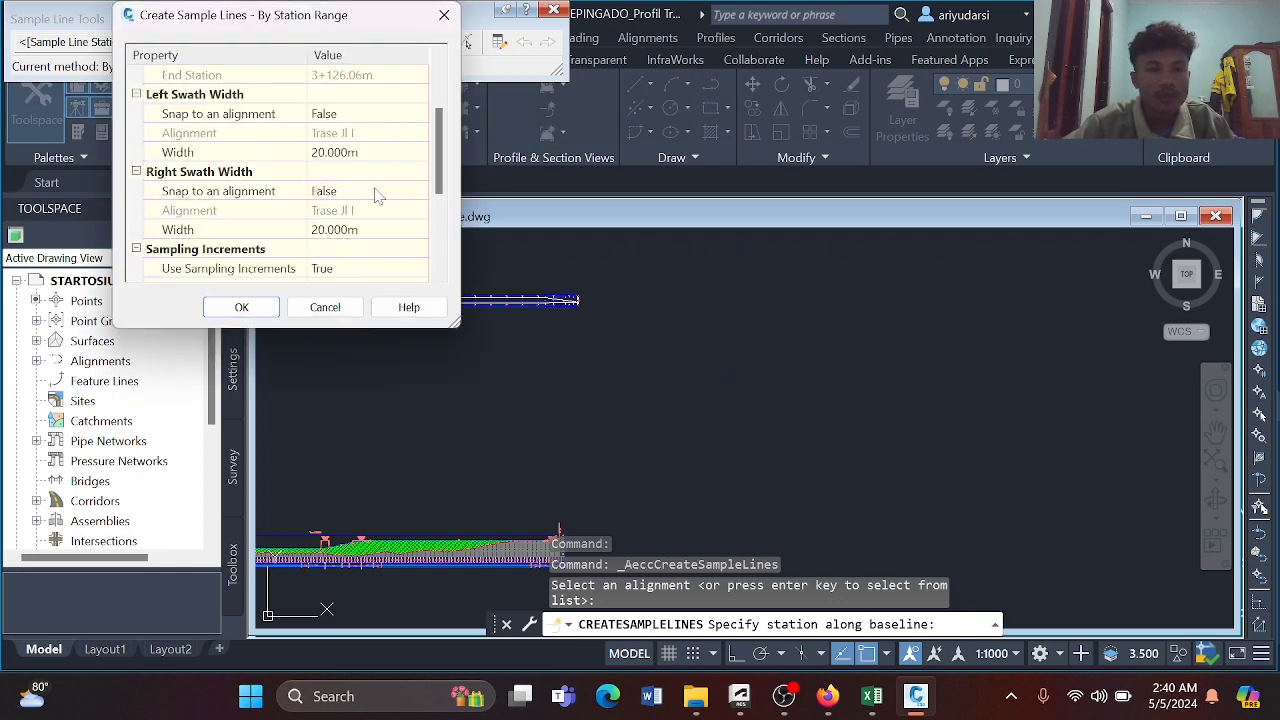
scroll(367, 219, up, 1)
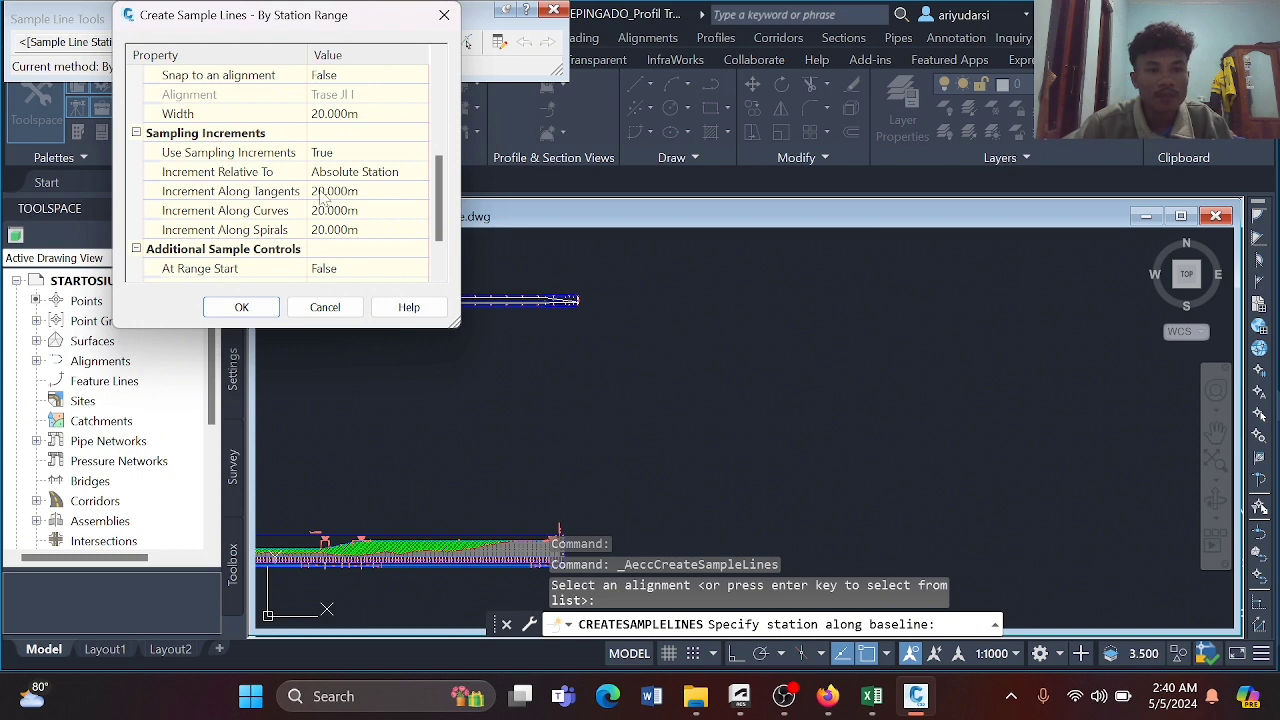
click(330, 212)
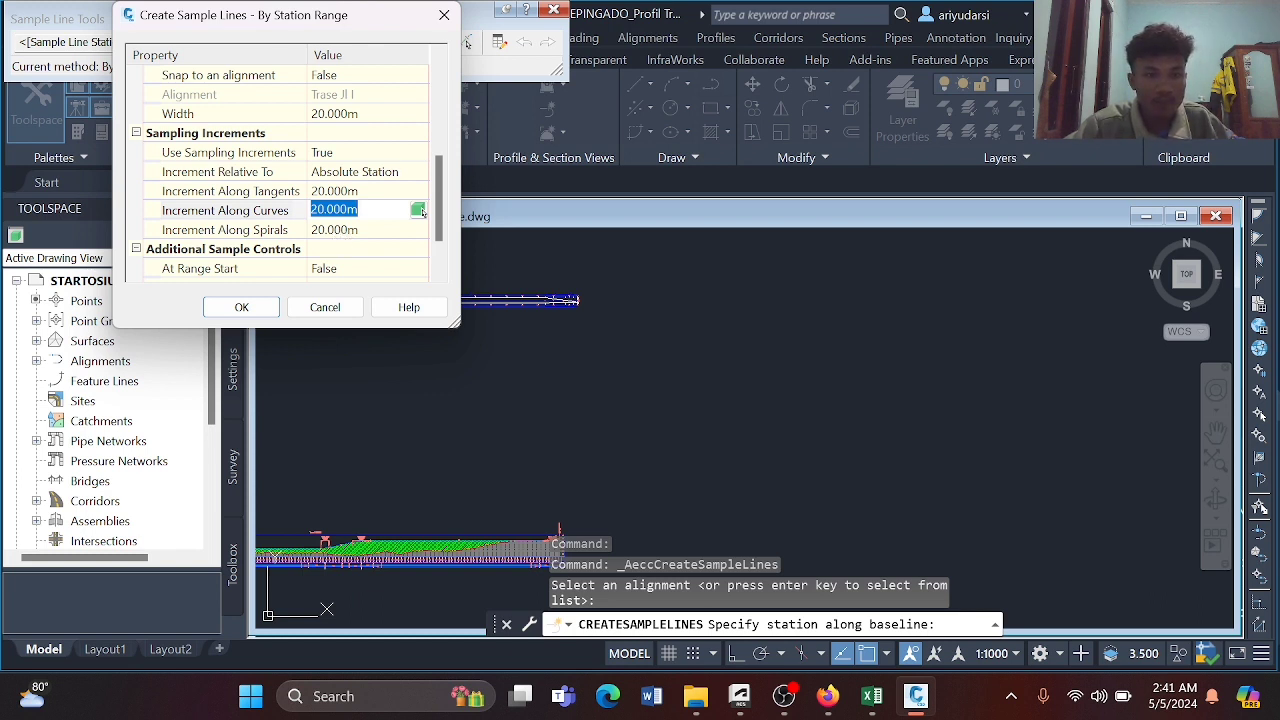
scroll(363, 207, up, 3)
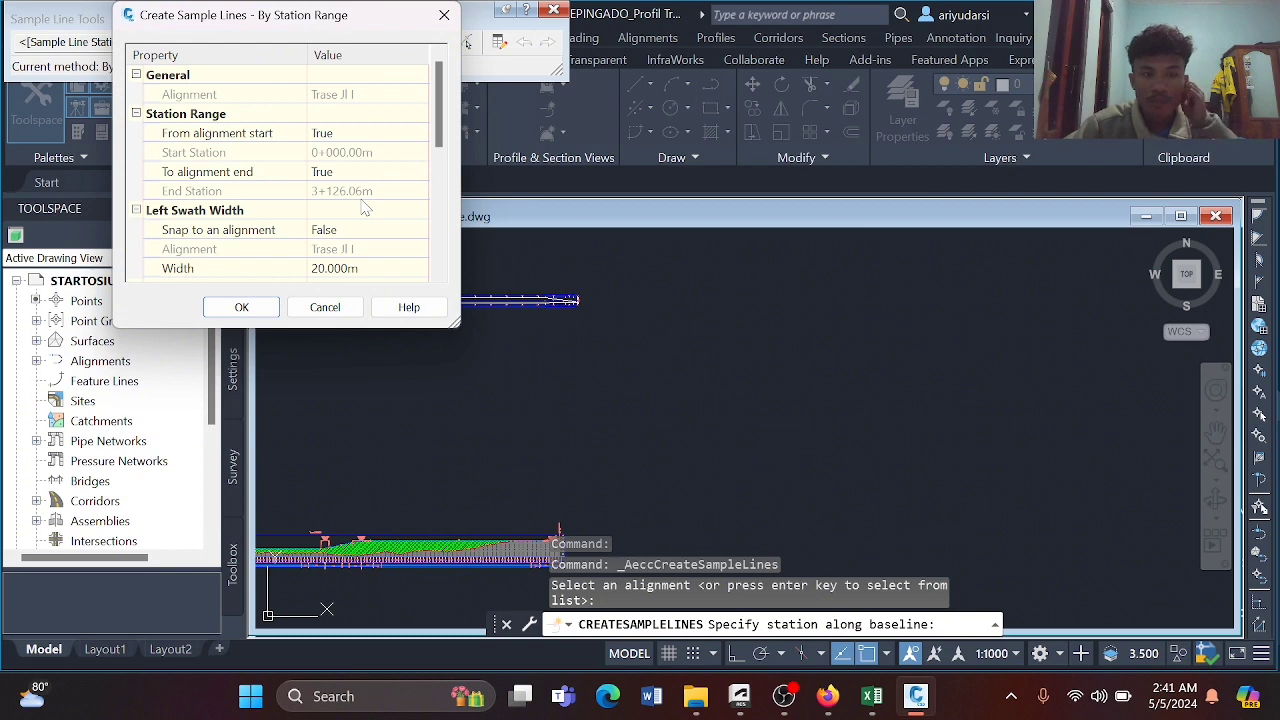
scroll(363, 207, down, 2)
scroll(365, 207, down, 2)
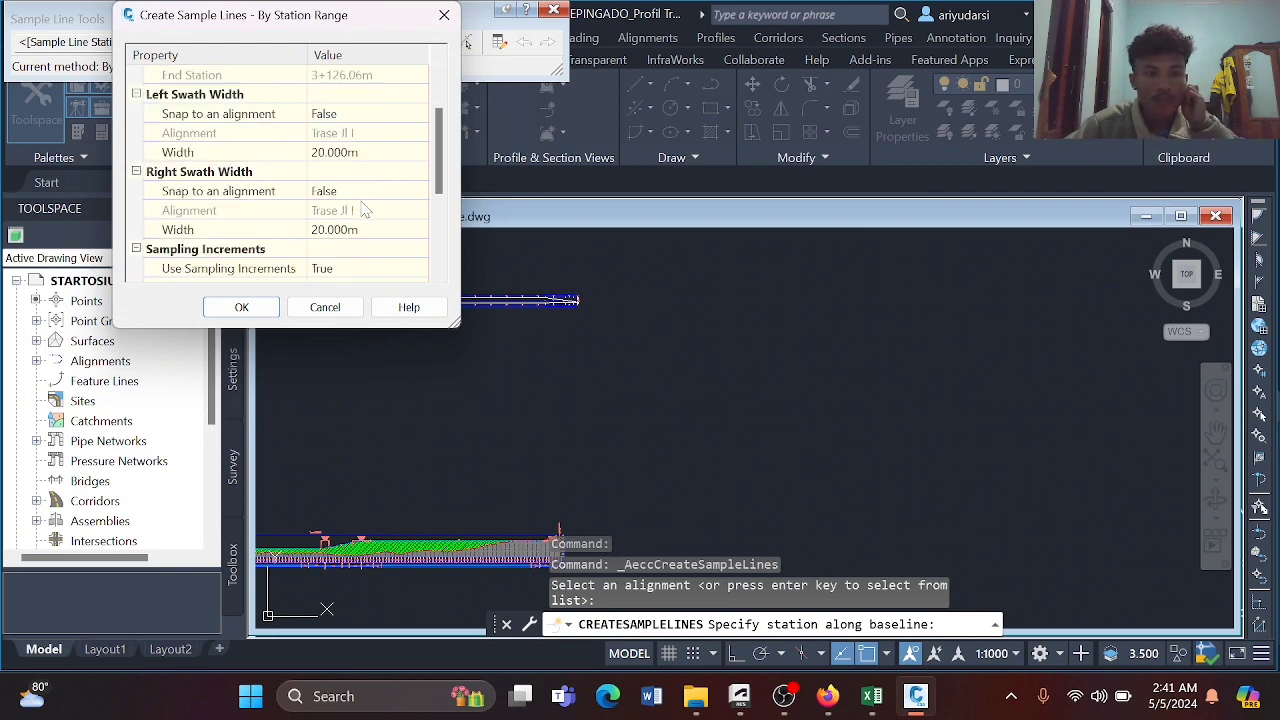
scroll(365, 207, down, 2)
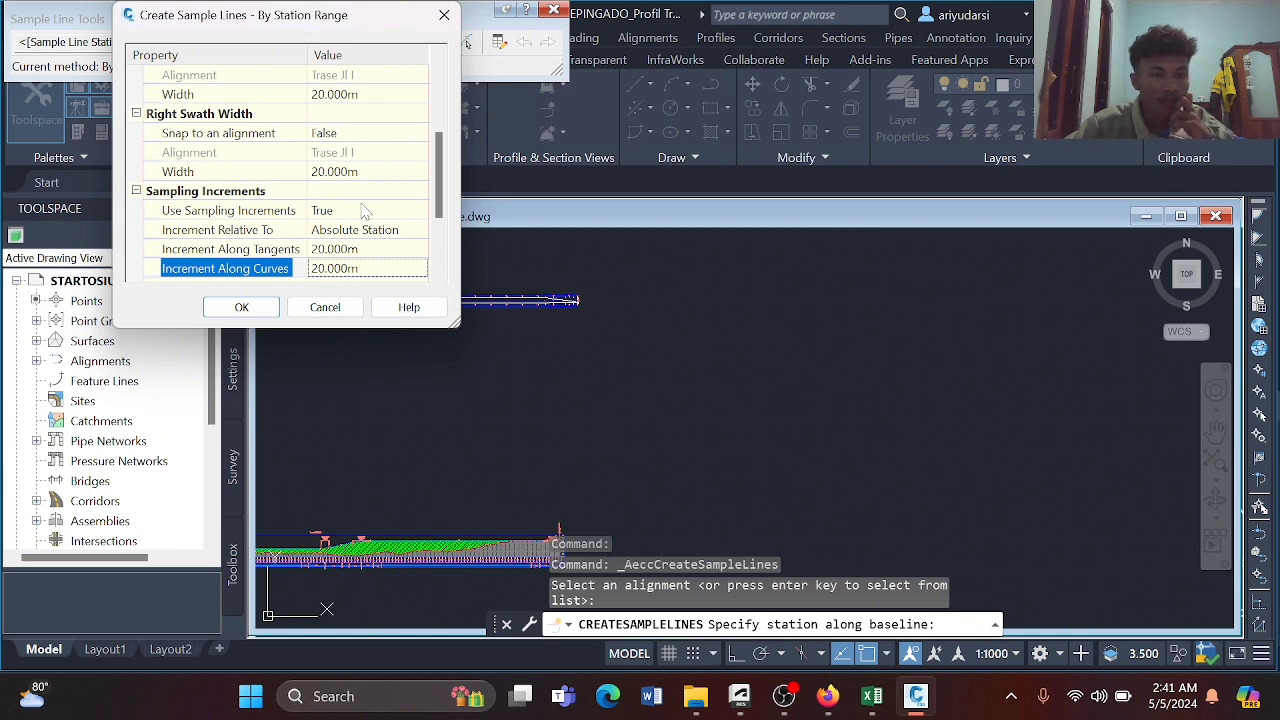
Set the sampling increments to 100 m along tangents and 50 m along curves and spirals.
click(322, 250)
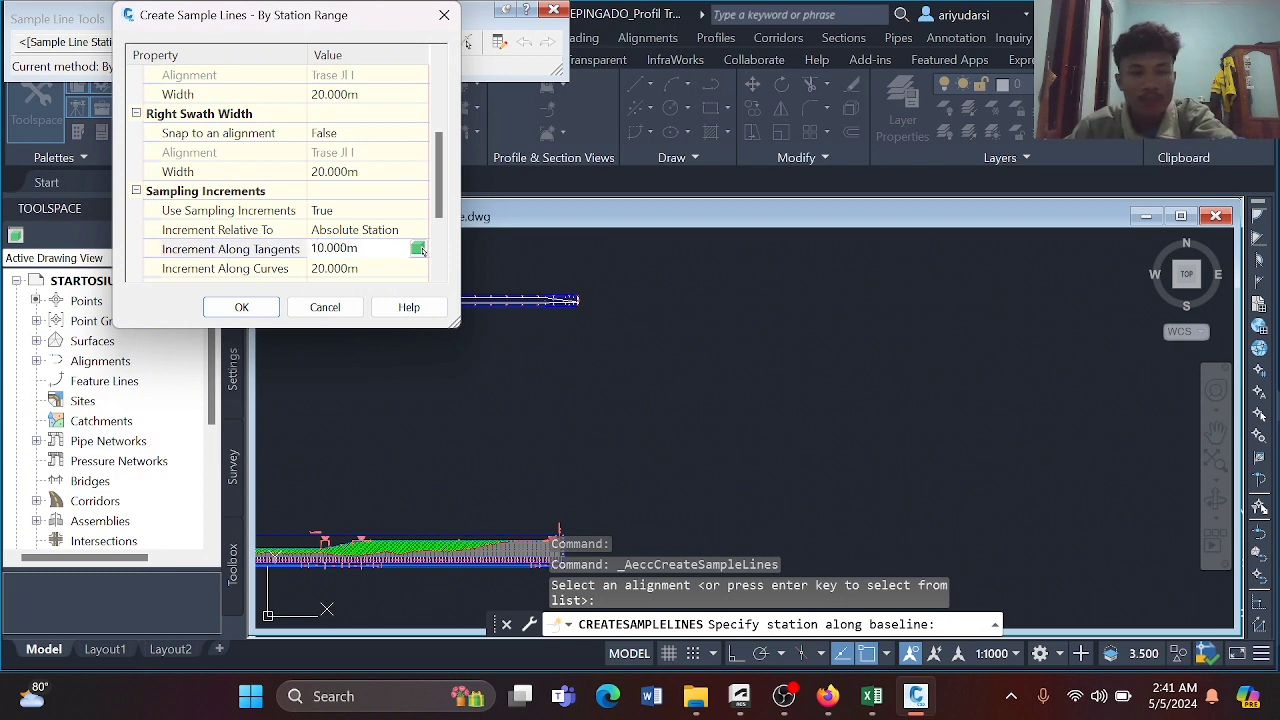
click(323, 269)
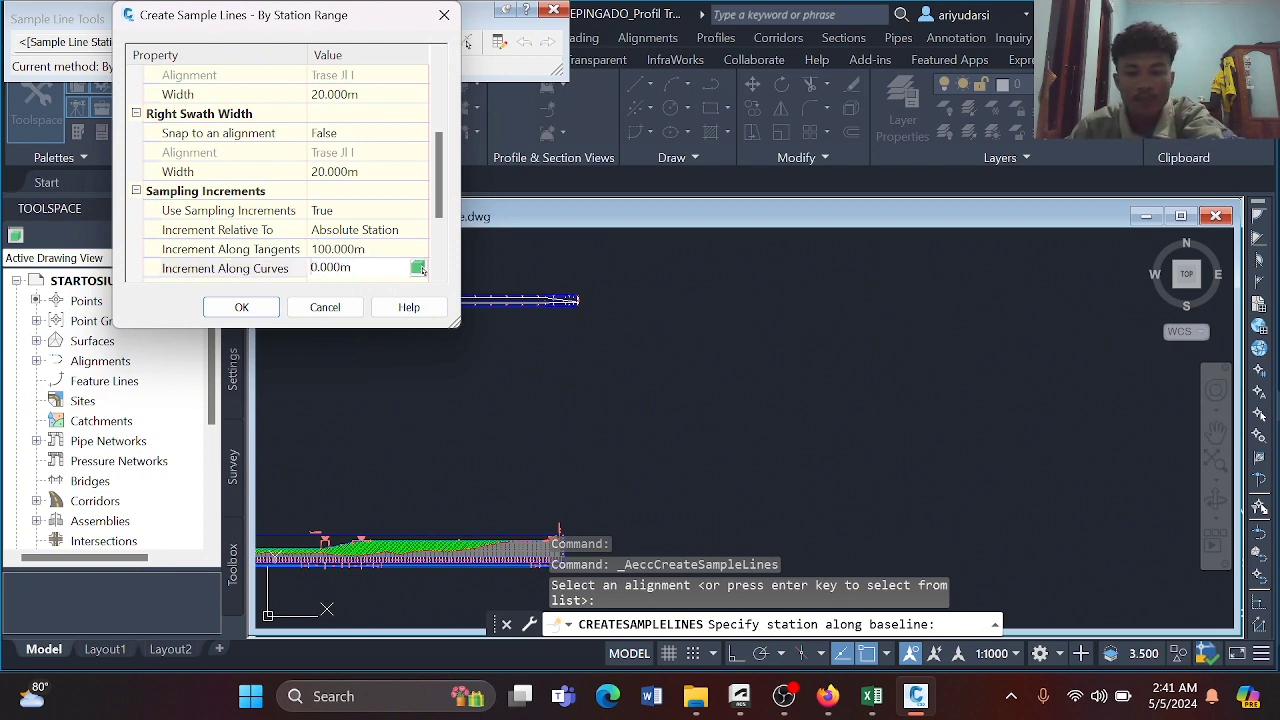
text(5)
scroll(330, 268, down, 1)
click(322, 230)
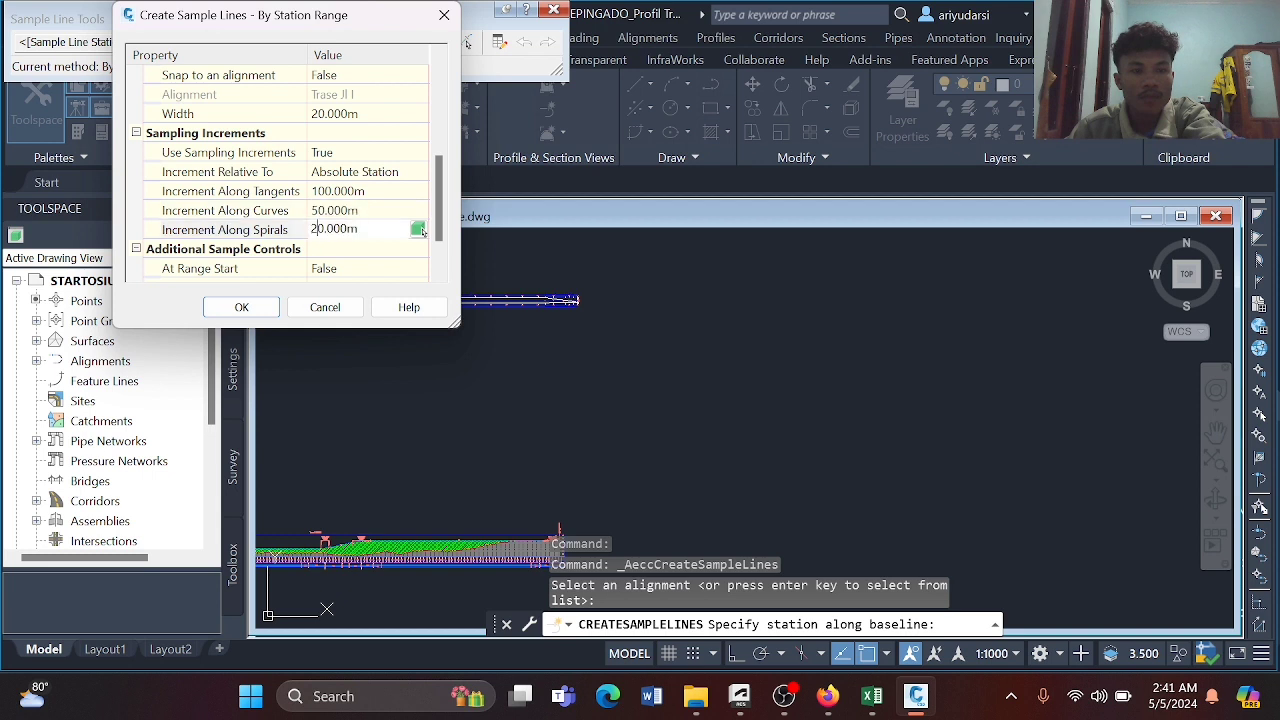
key(BackSpace)
text(5)
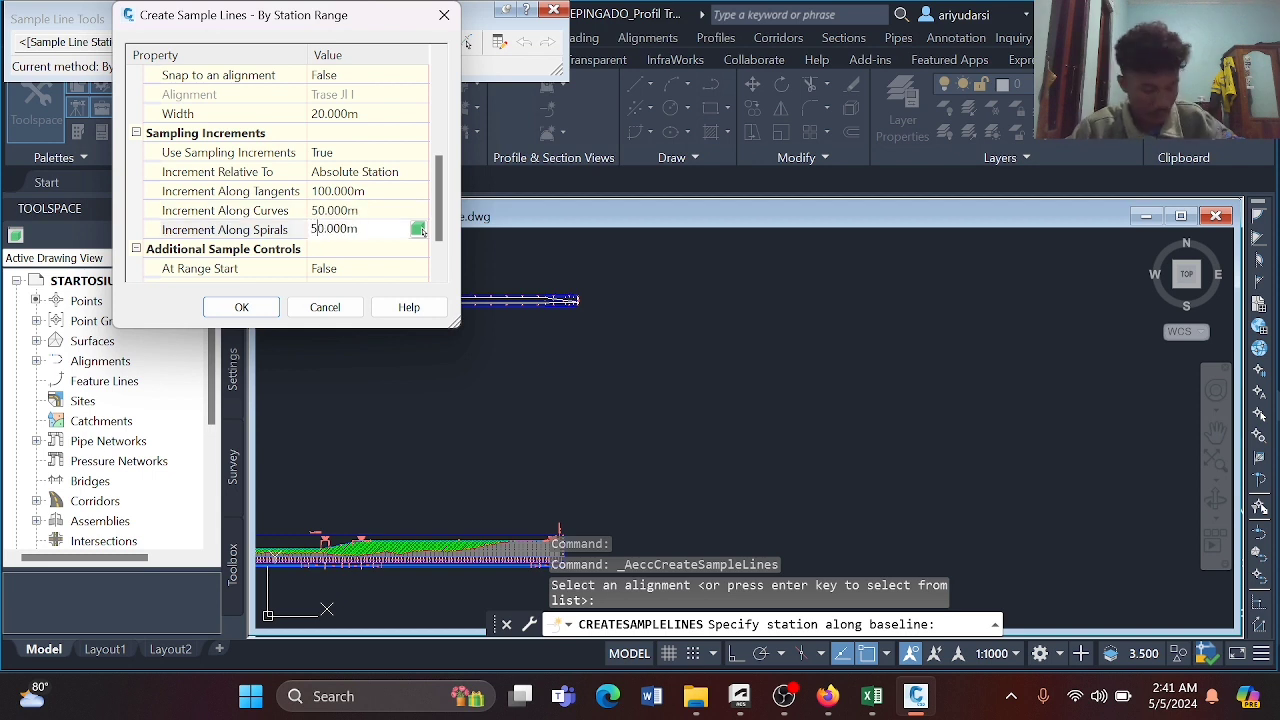
Enable additional sample lines at the range start and range end by setting both to True.
scroll(368, 268, down, 1)
click(366, 212)
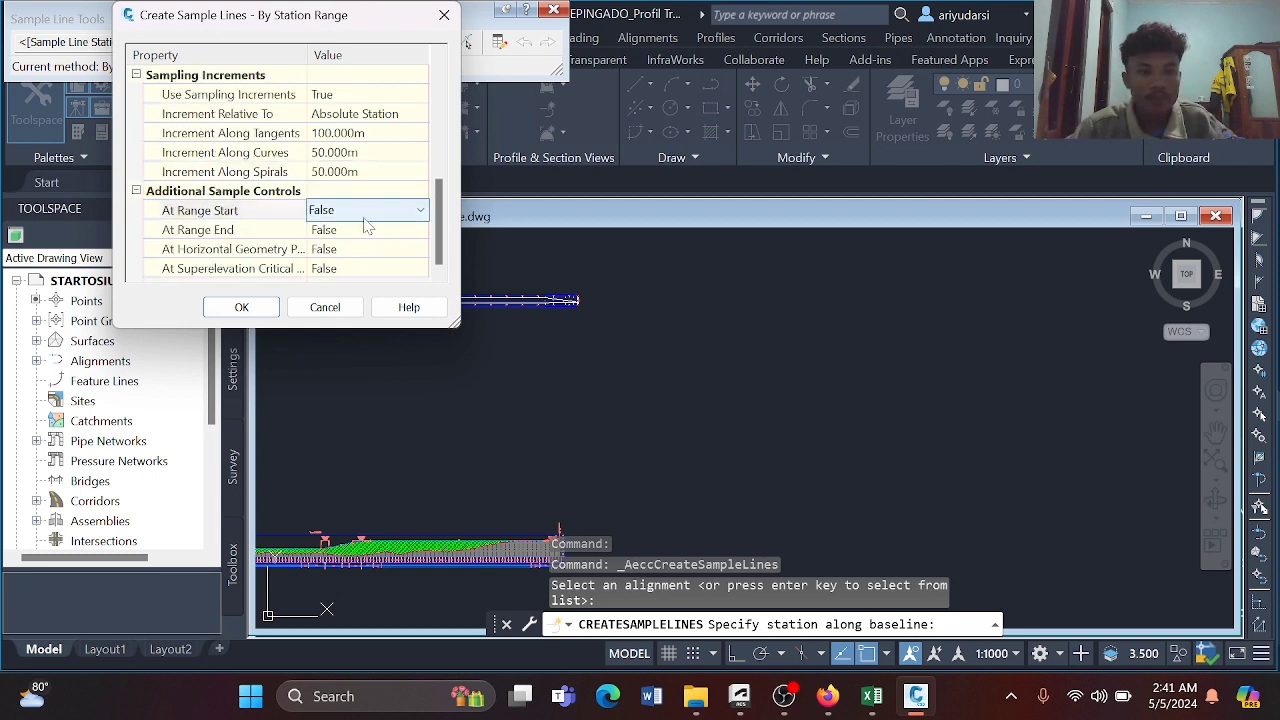
click(418, 212)
click(370, 249)
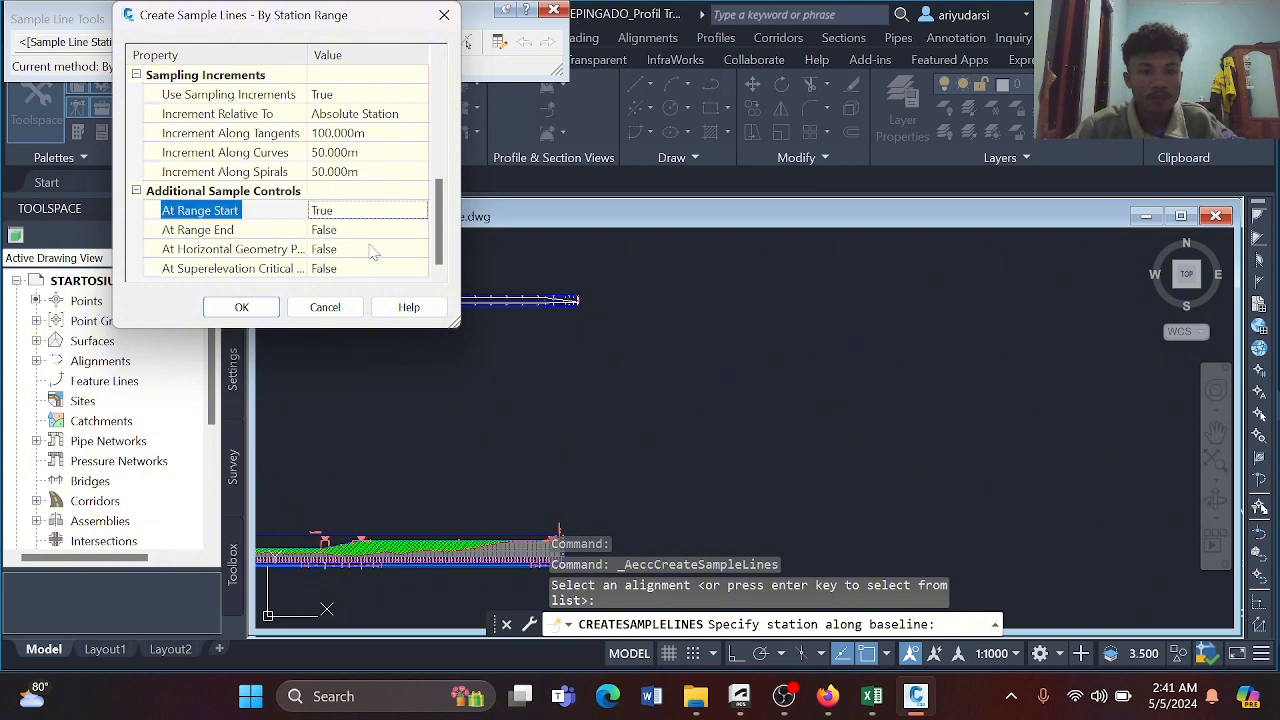
click(370, 231)
click(420, 230)
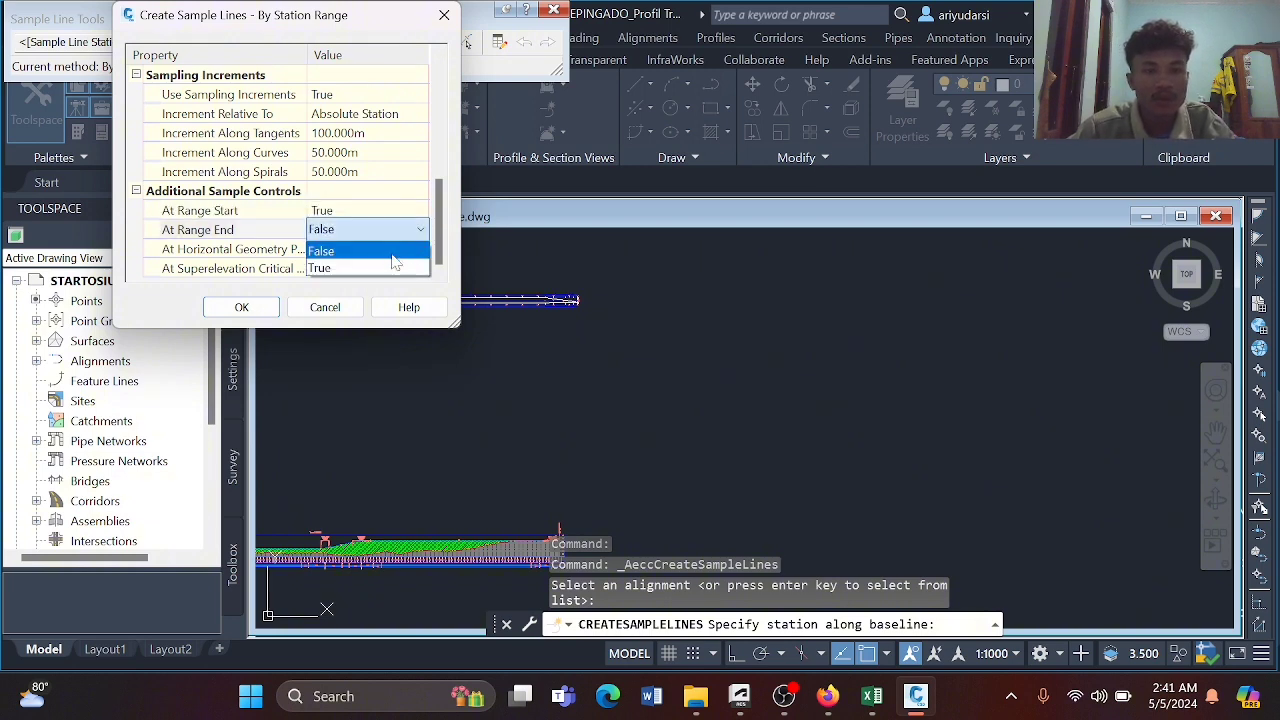
click(385, 266)
Set sampling at horizontal geometry points and superelevation critical stations to True and create the sample lines.
click(391, 251)
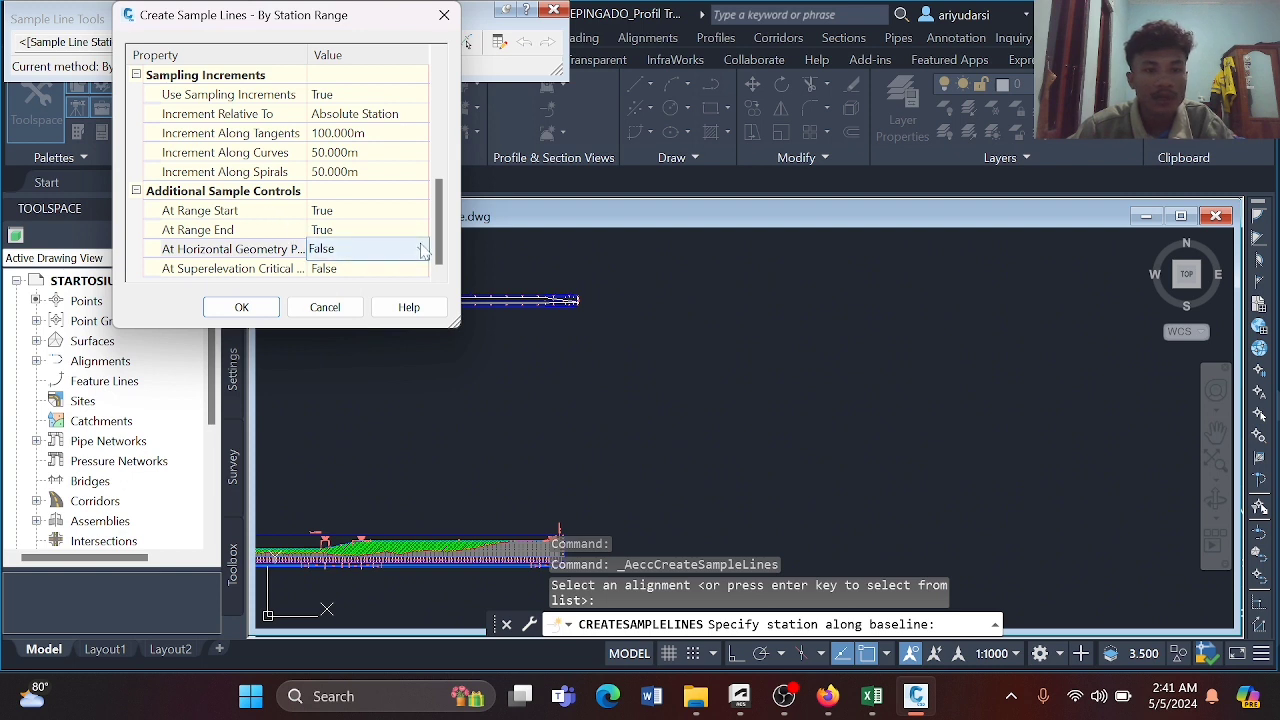
click(421, 250)
click(385, 286)
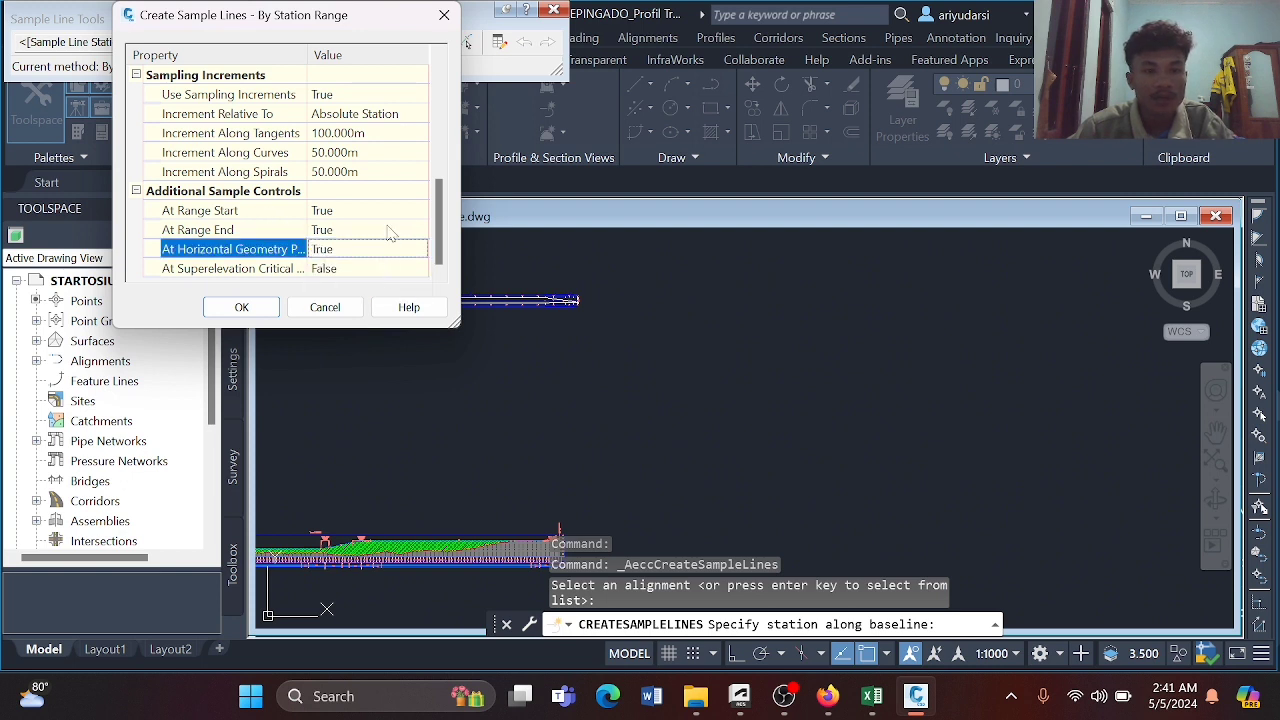
click(372, 267)
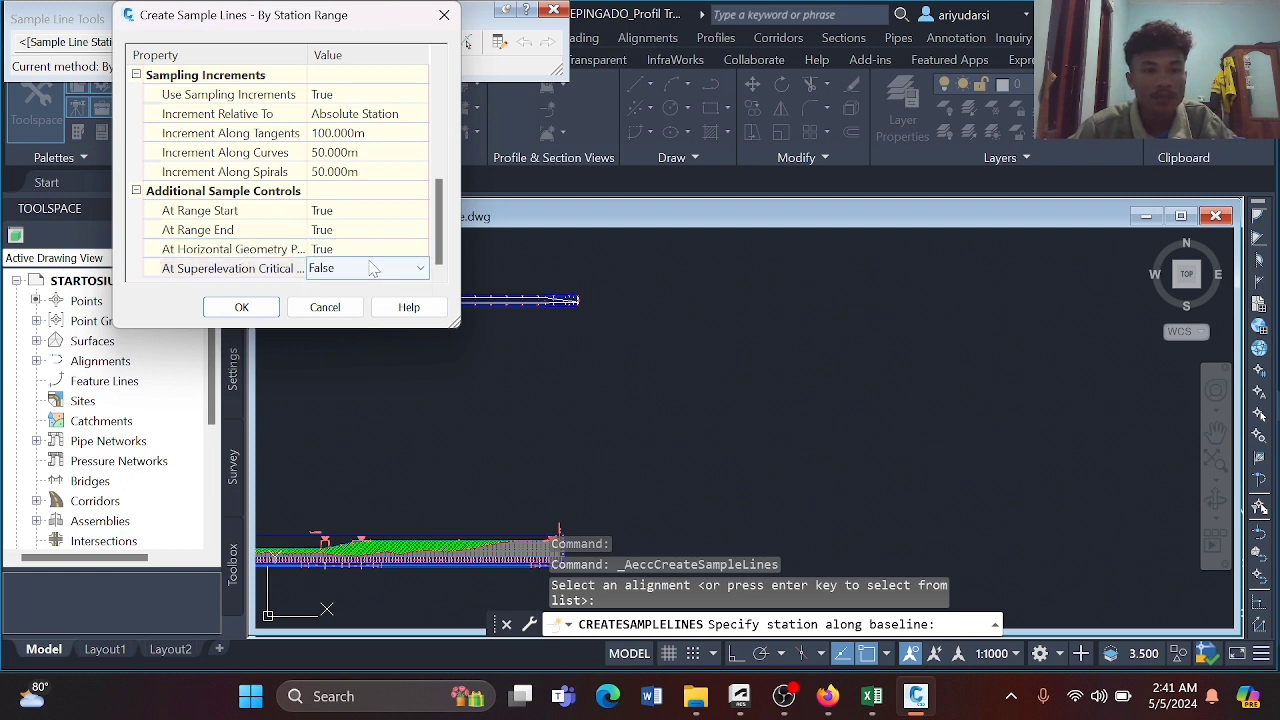
click(420, 270)
click(320, 307)
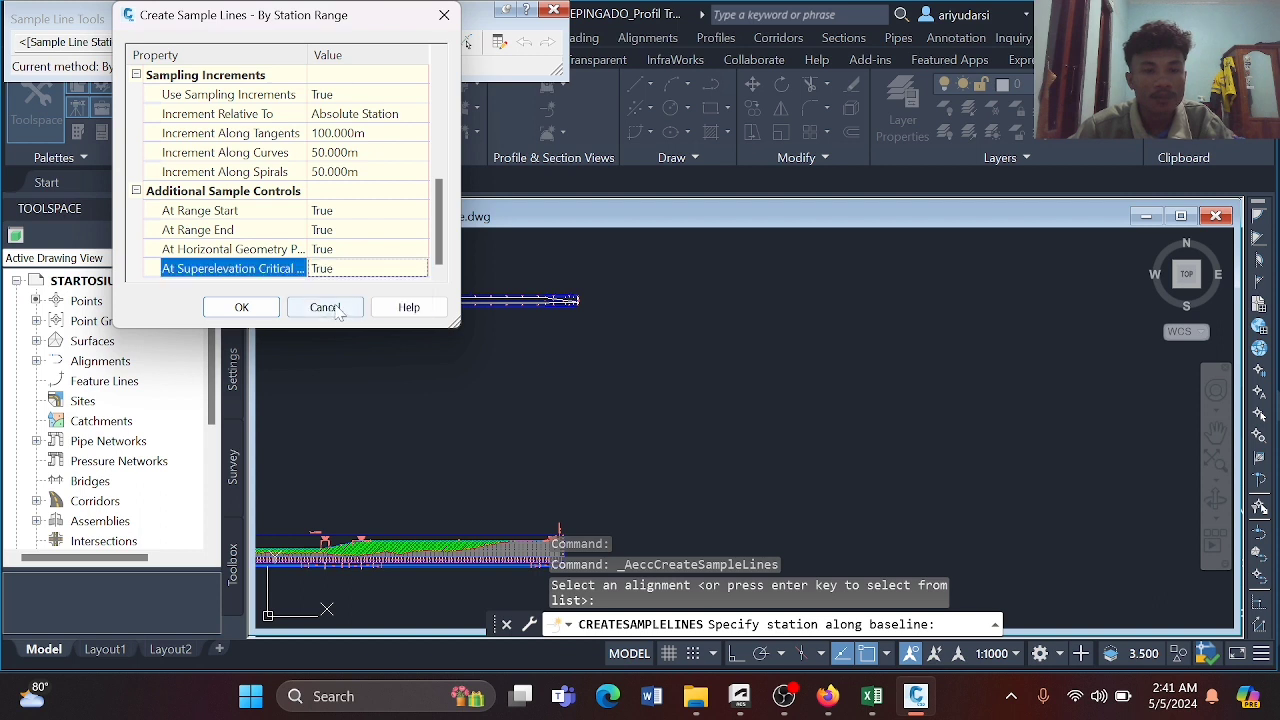
scroll(340, 252, up, 1)
scroll(345, 279, down, 1)
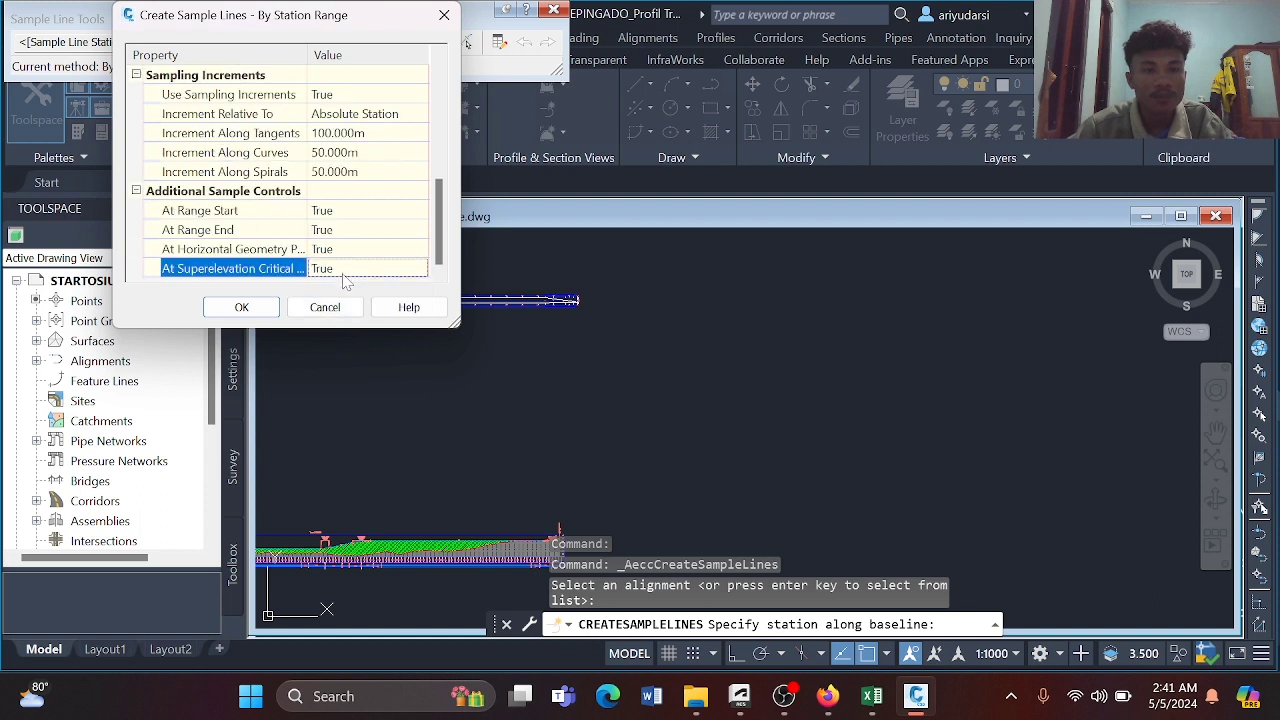
click(241, 307)
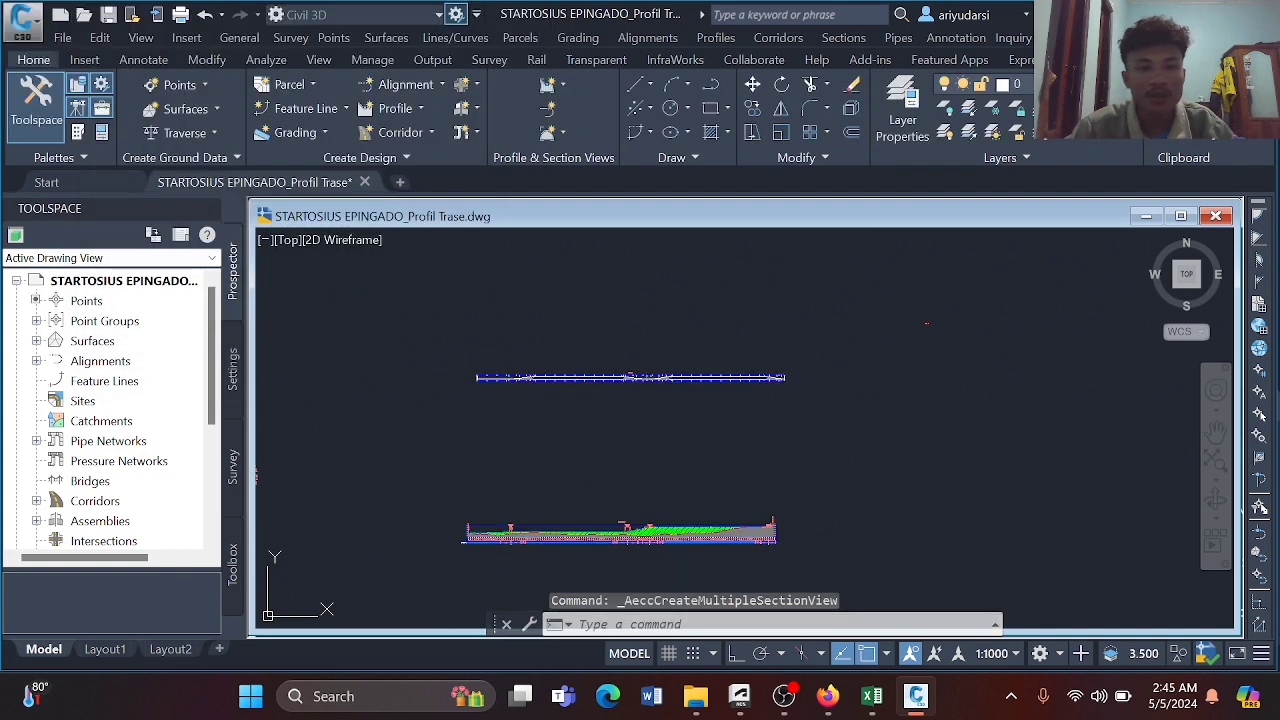
Create multiple section views for Trase Jl I from SL Collection - 1 over the automatic station range, placed beside the profile views.
click(562, 135)
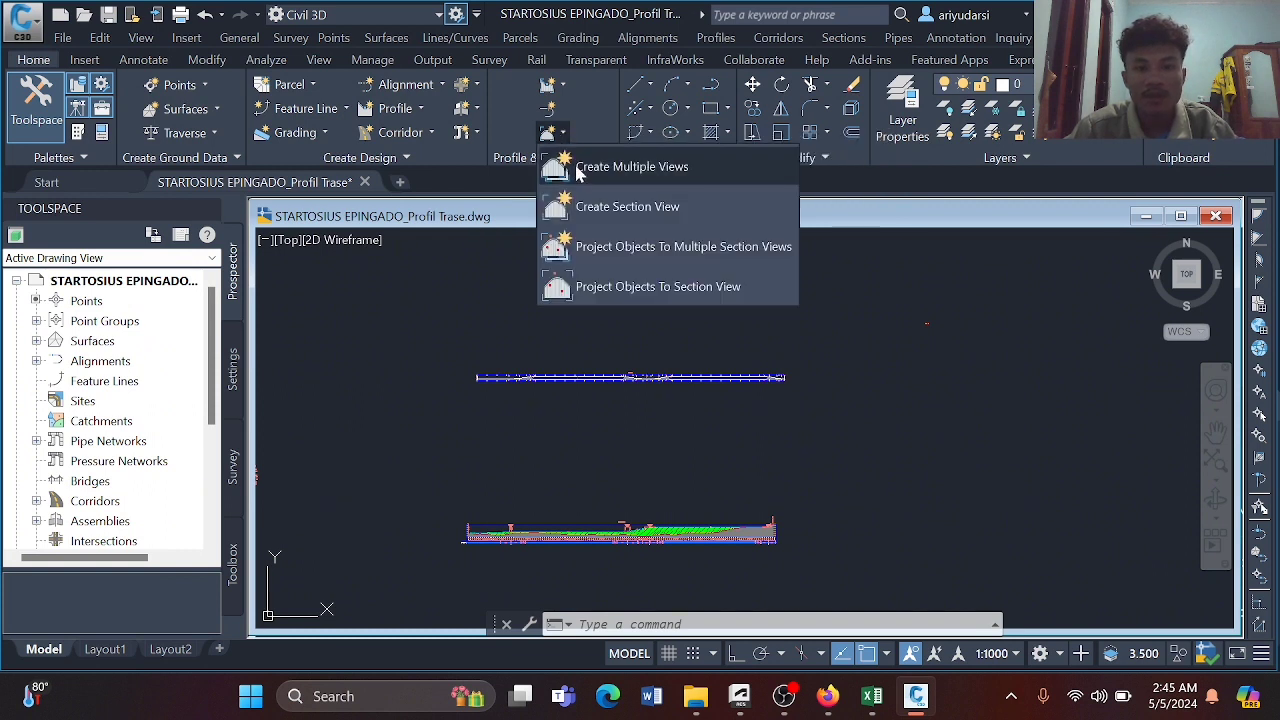
click(574, 165)
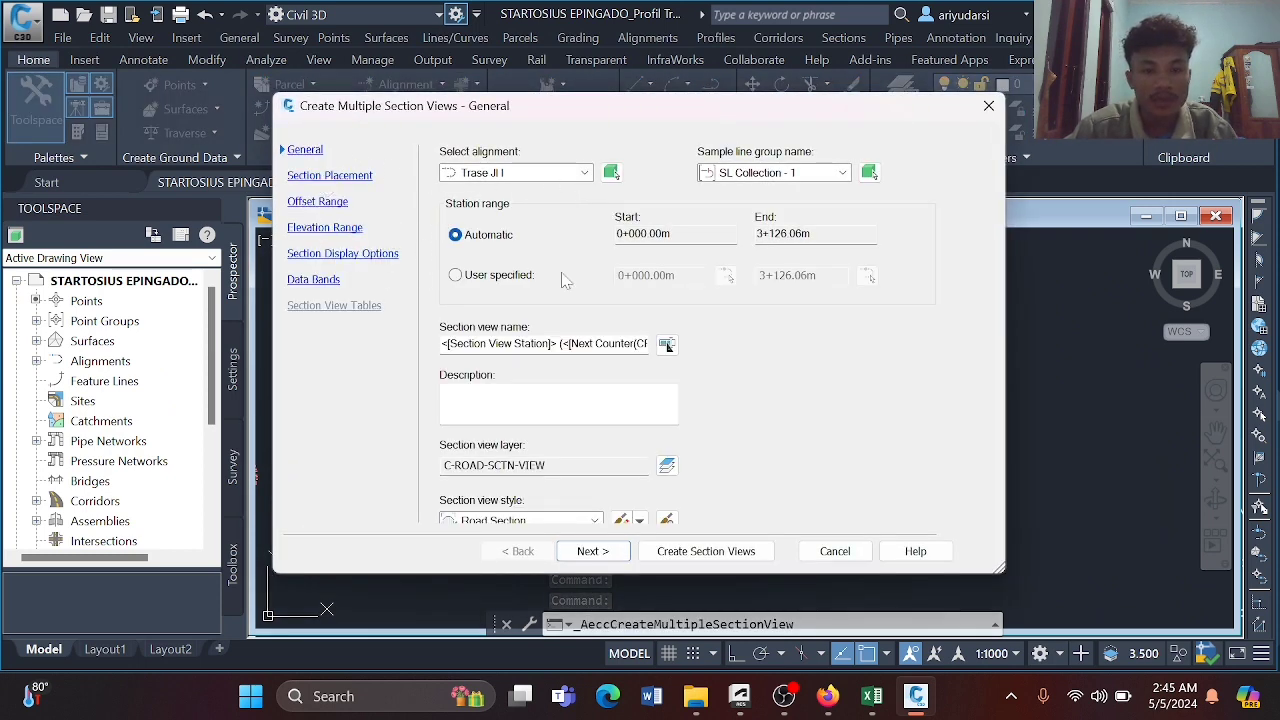
click(705, 551)
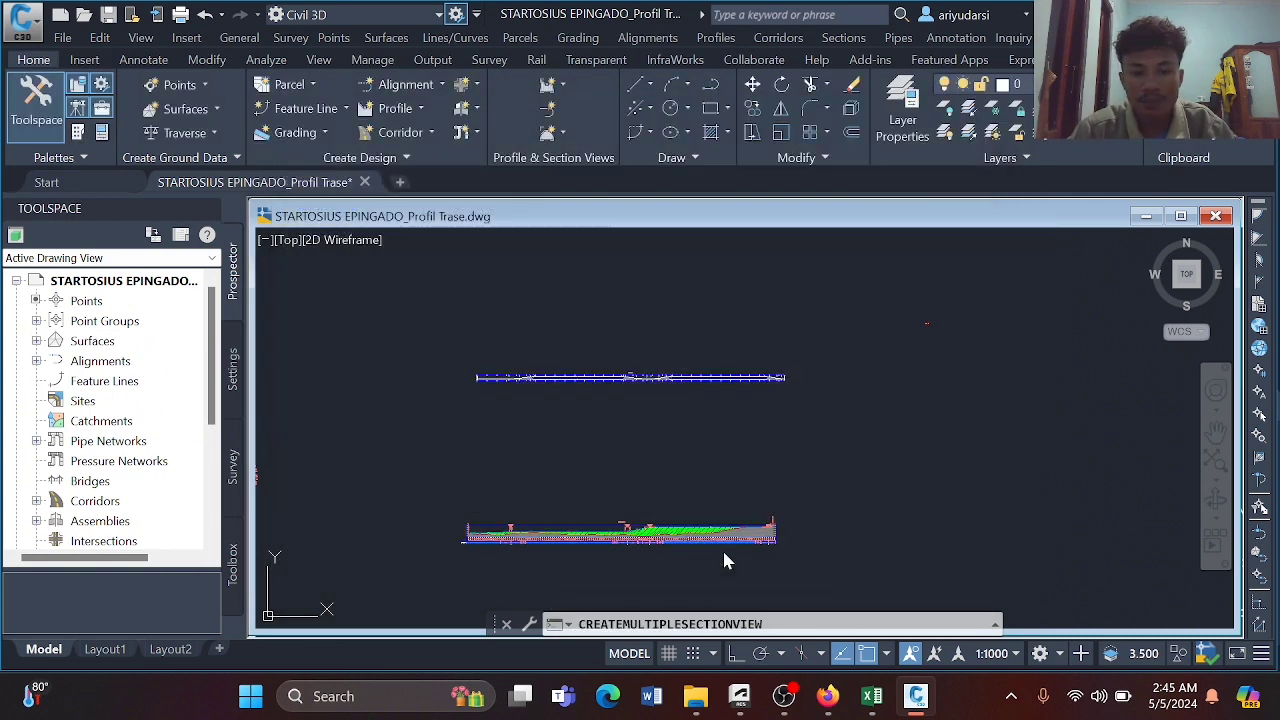
scroll(680, 395, down, 3)
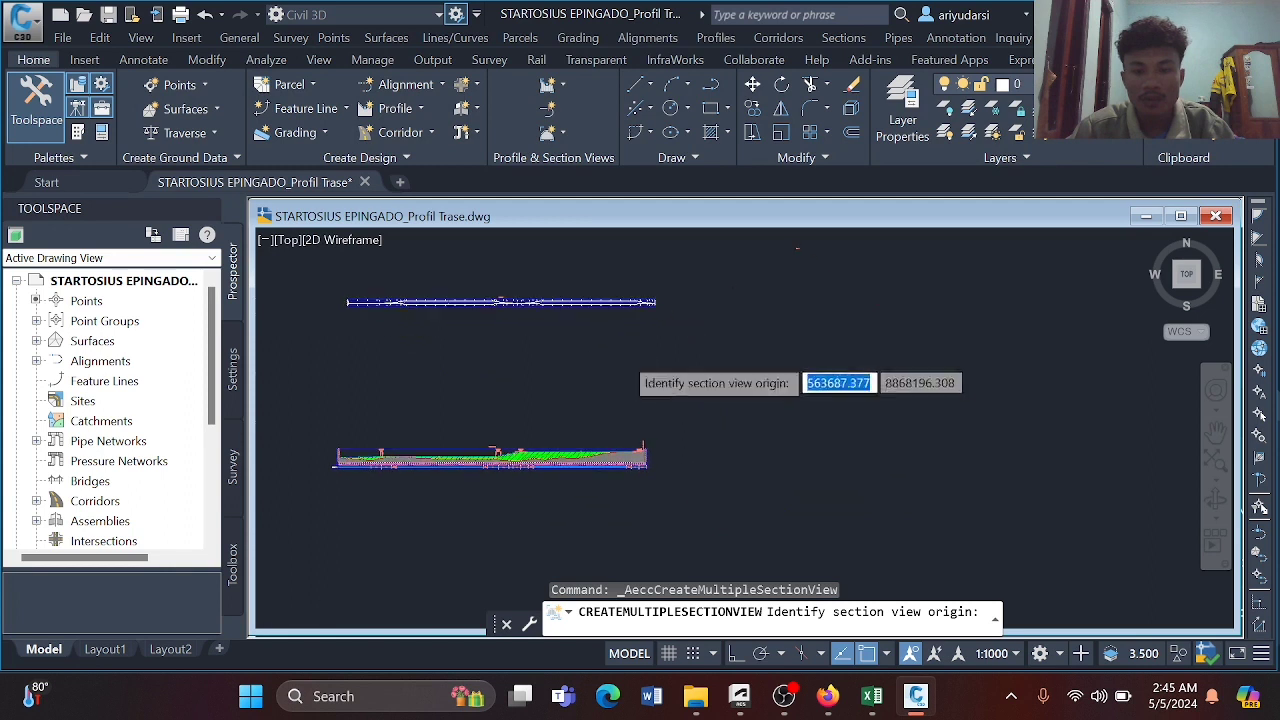
middle_drag(706, 403, 597, 394)
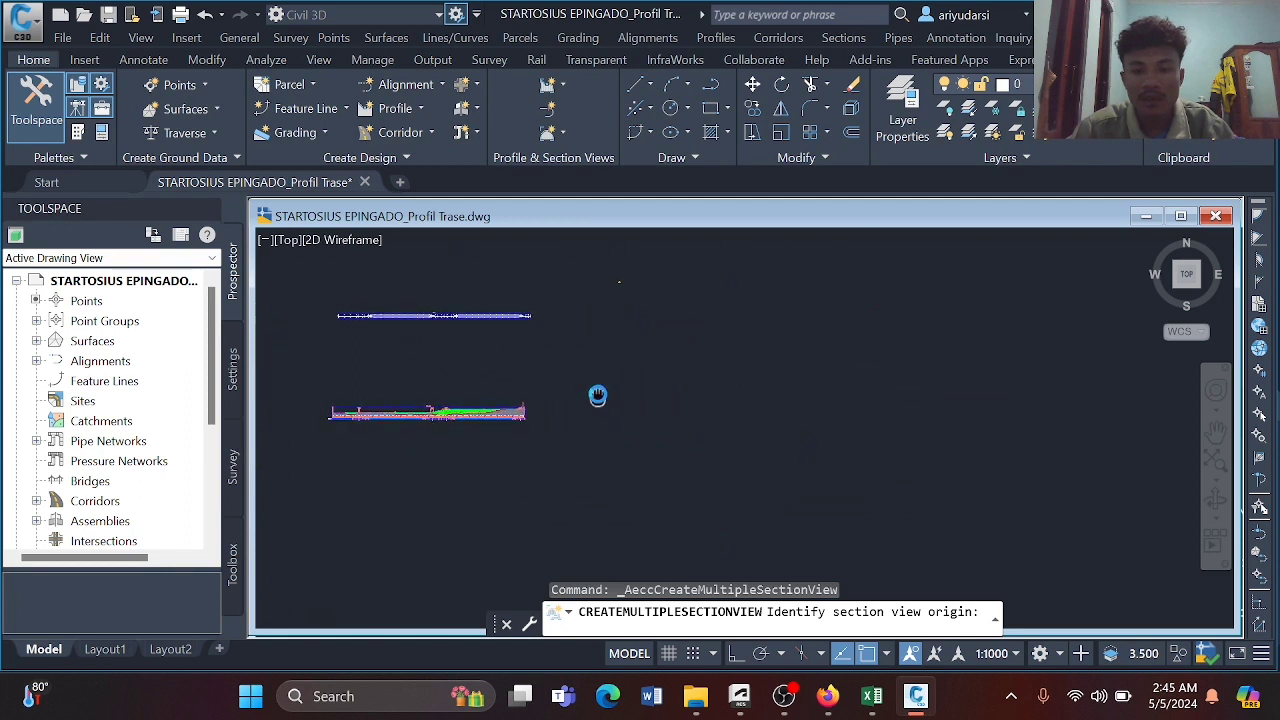
click(676, 393)
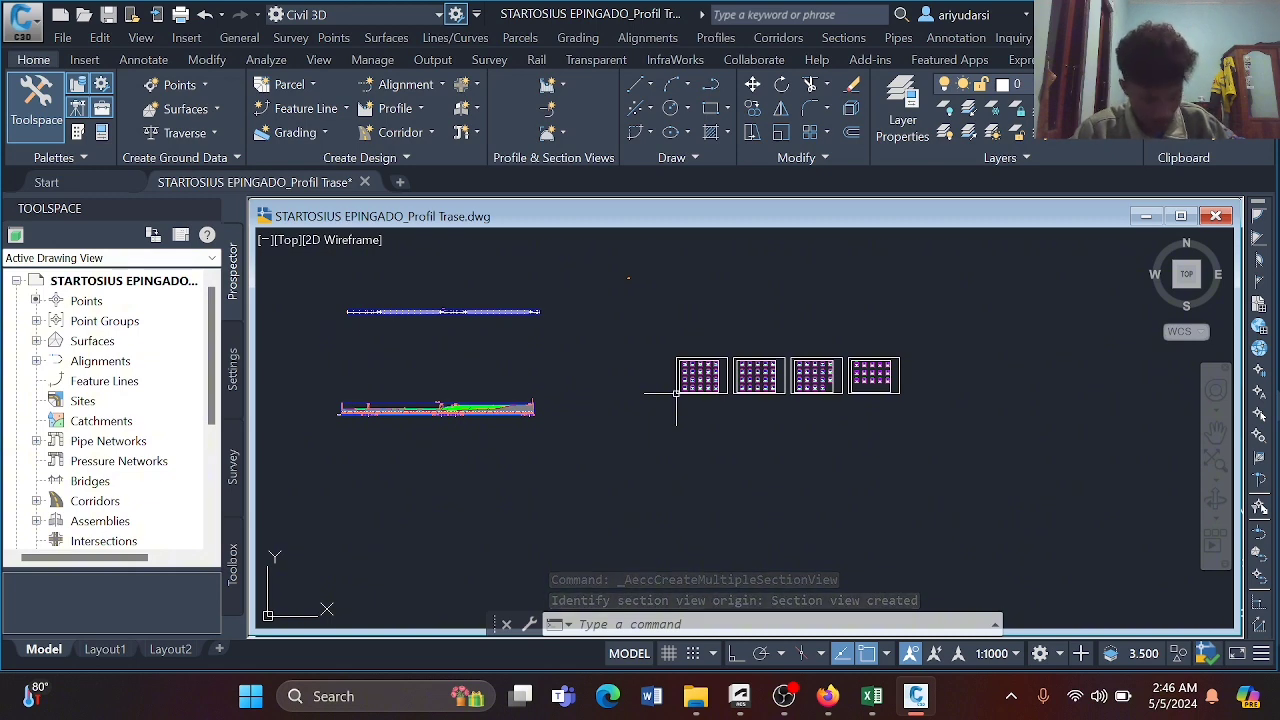
Inspect the section view at station 0+000.00, including the road's pavement layers and side slopes against the ground line.
scroll(676, 393, up, 6)
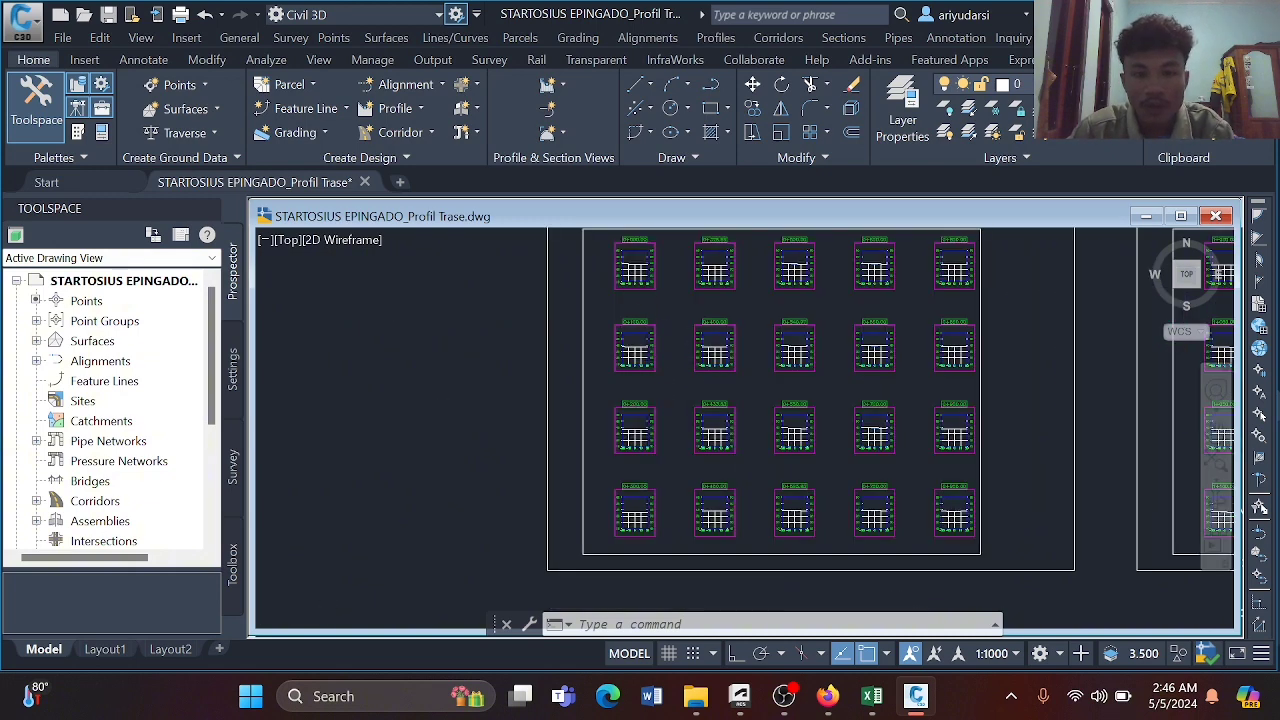
scroll(640, 293, up, 6)
middle_drag(637, 297, 646, 383)
middle_drag(637, 323, 628, 444)
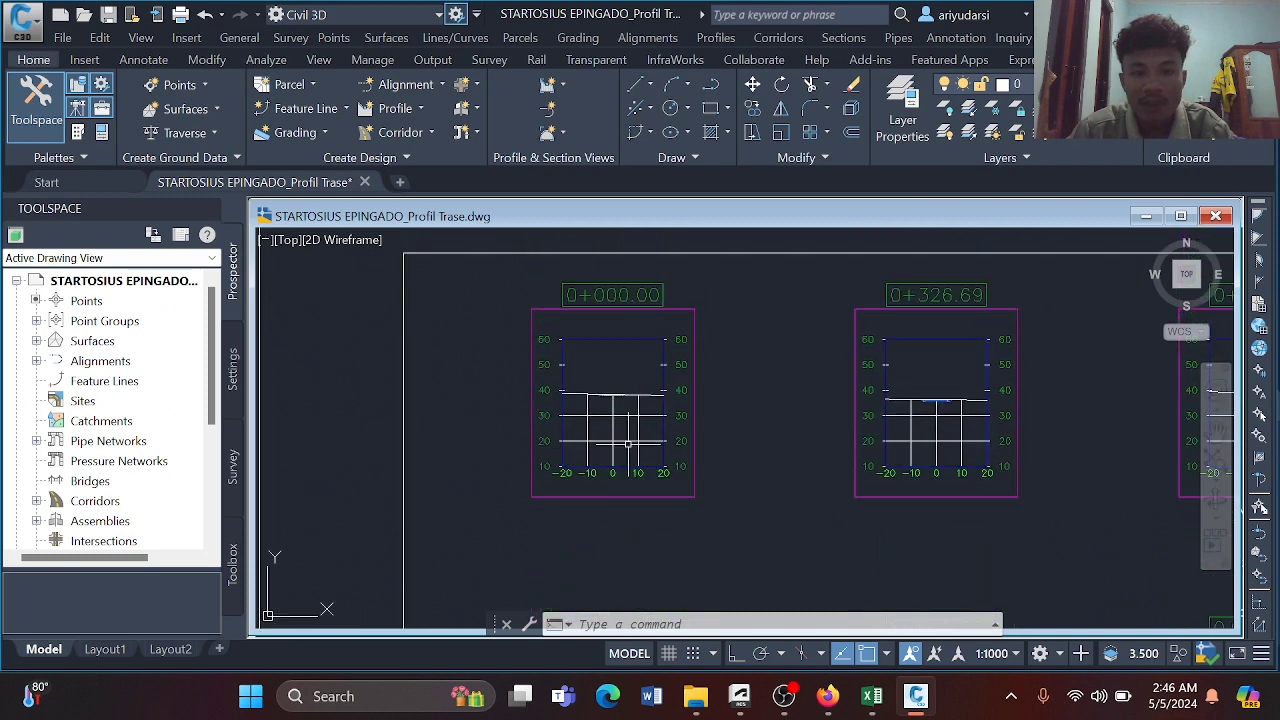
scroll(616, 298, up, 6)
scroll(618, 306, down, 6)
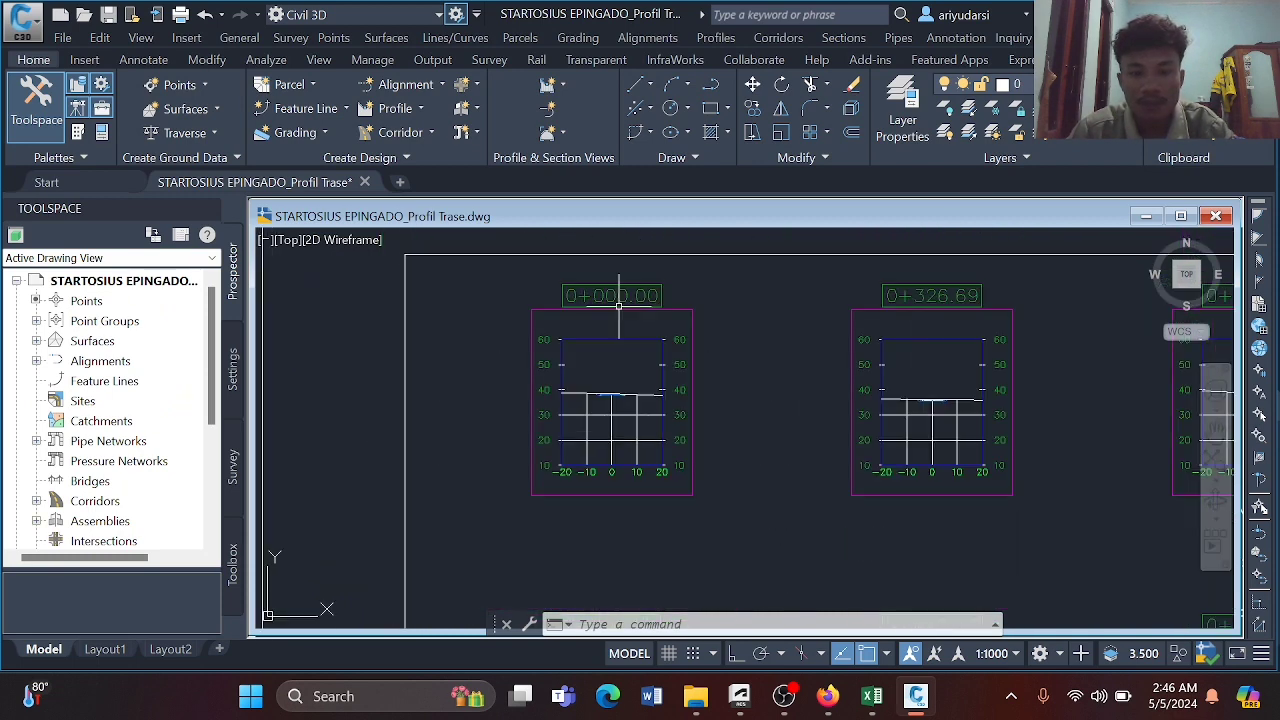
scroll(617, 366, up, 8)
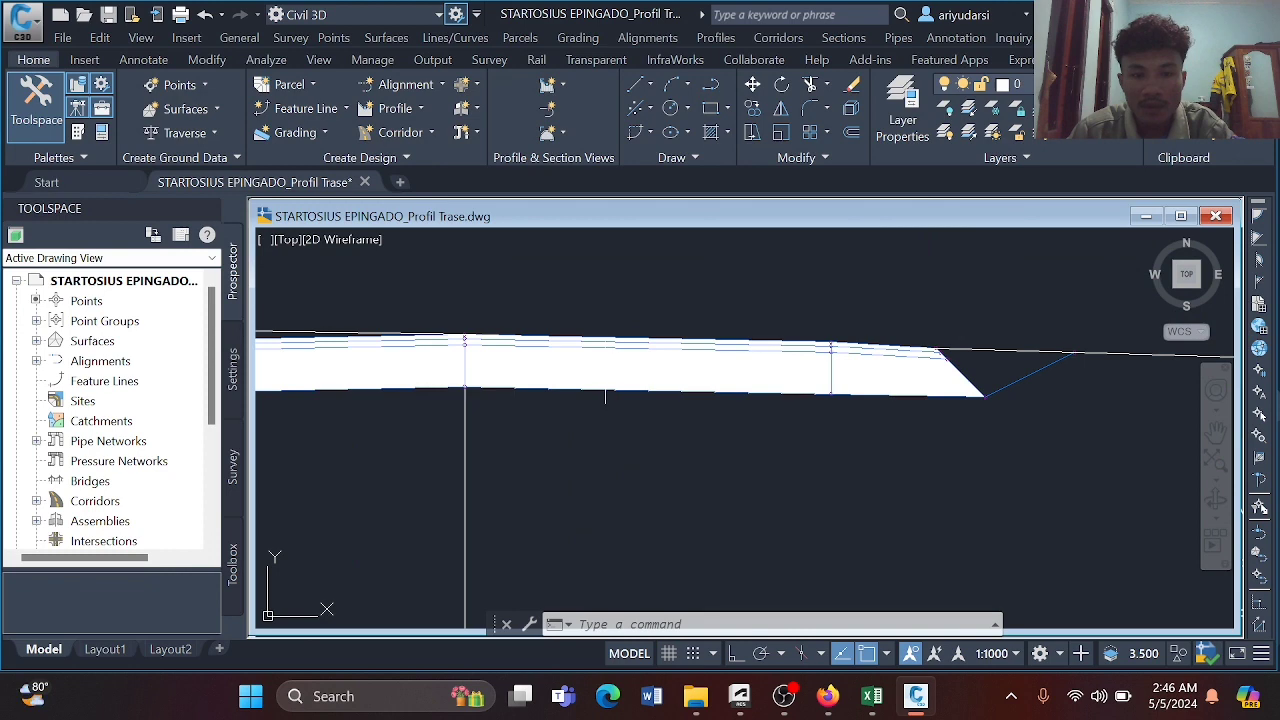
middle_drag(605, 395, 723, 391)
scroll(669, 390, down, 4)
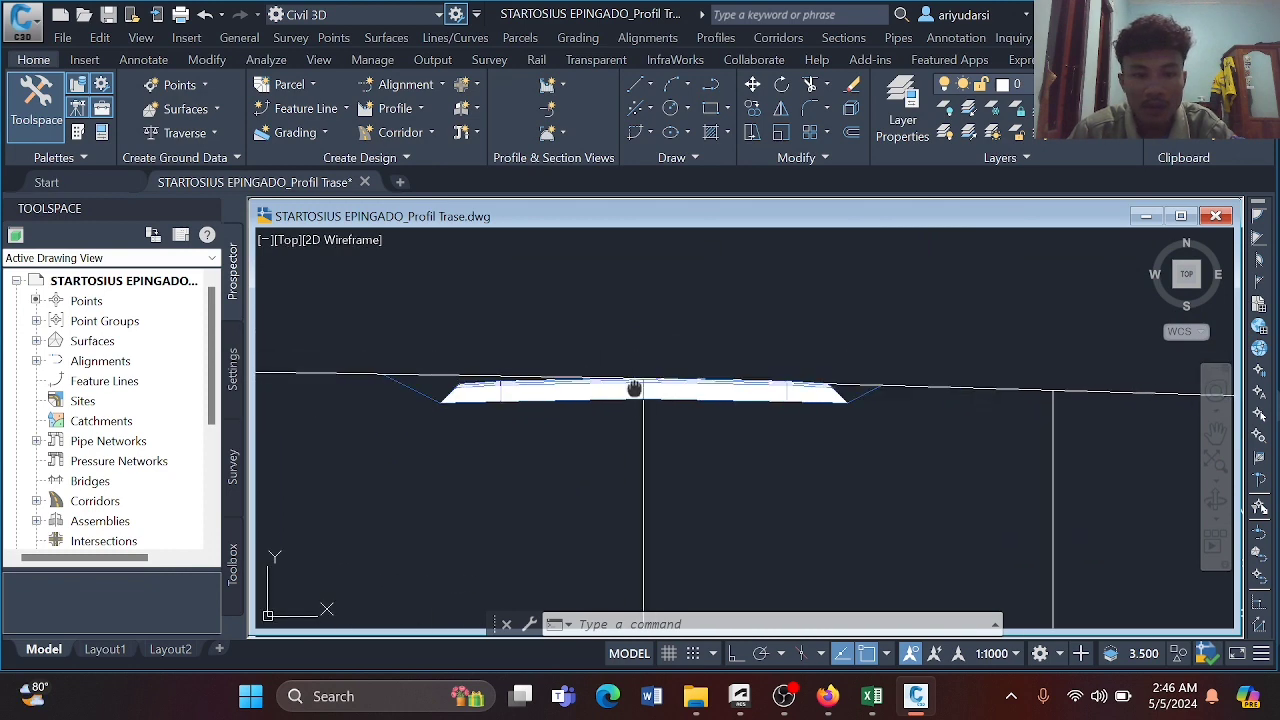
scroll(634, 388, down, 5)
scroll(662, 380, down, 6)
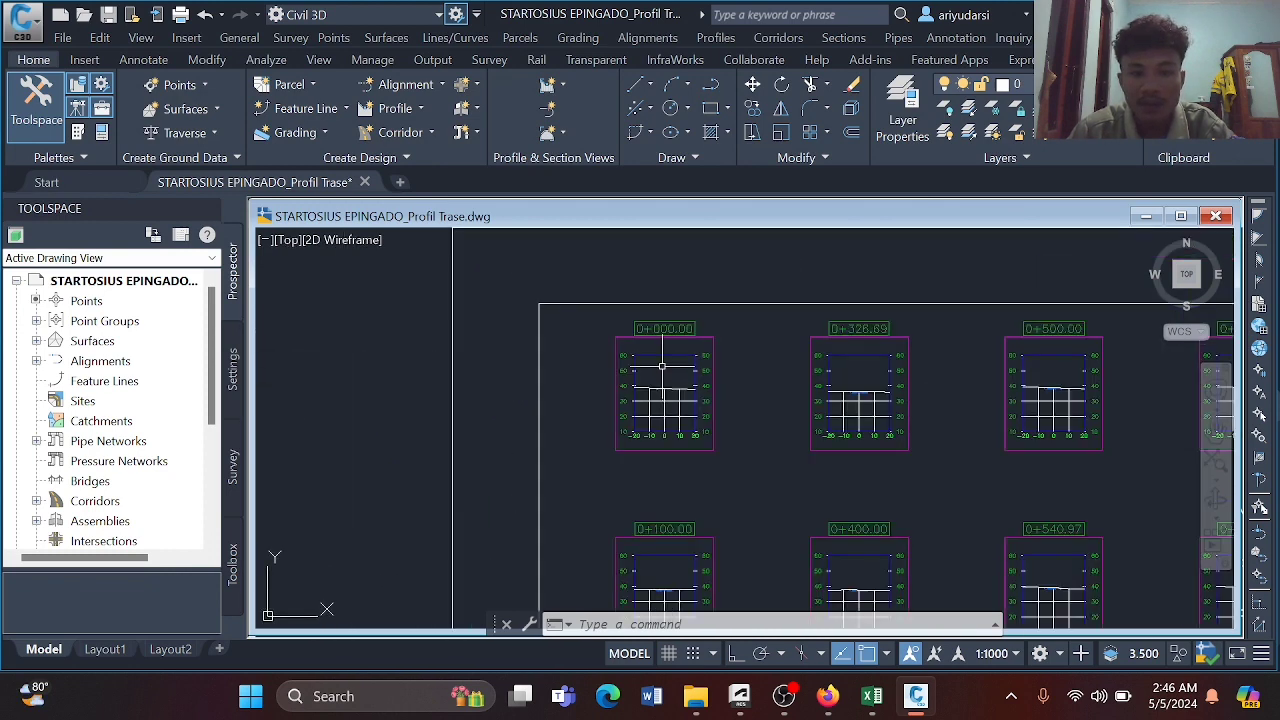
Look through the section views on the first sheet, following the station order down and across its columns.
middle_drag(662, 368, 606, 362)
middle_drag(805, 325, 654, 305)
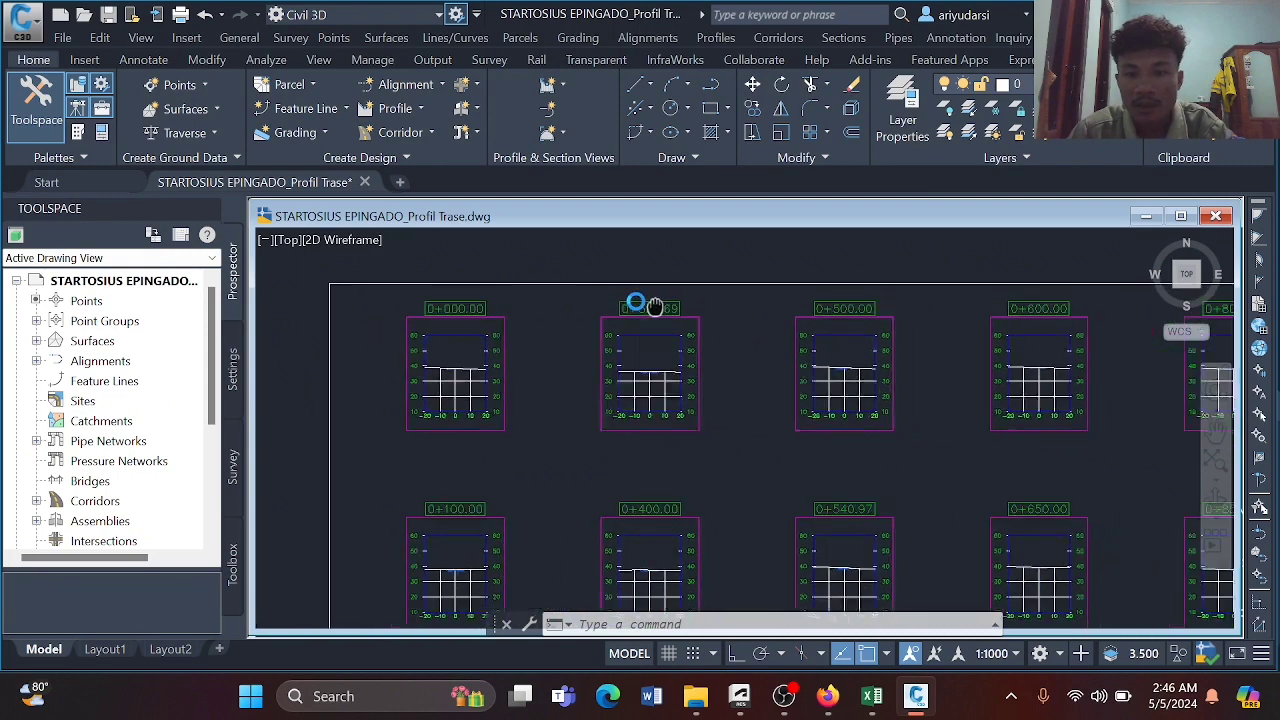
middle_drag(480, 406, 542, 269)
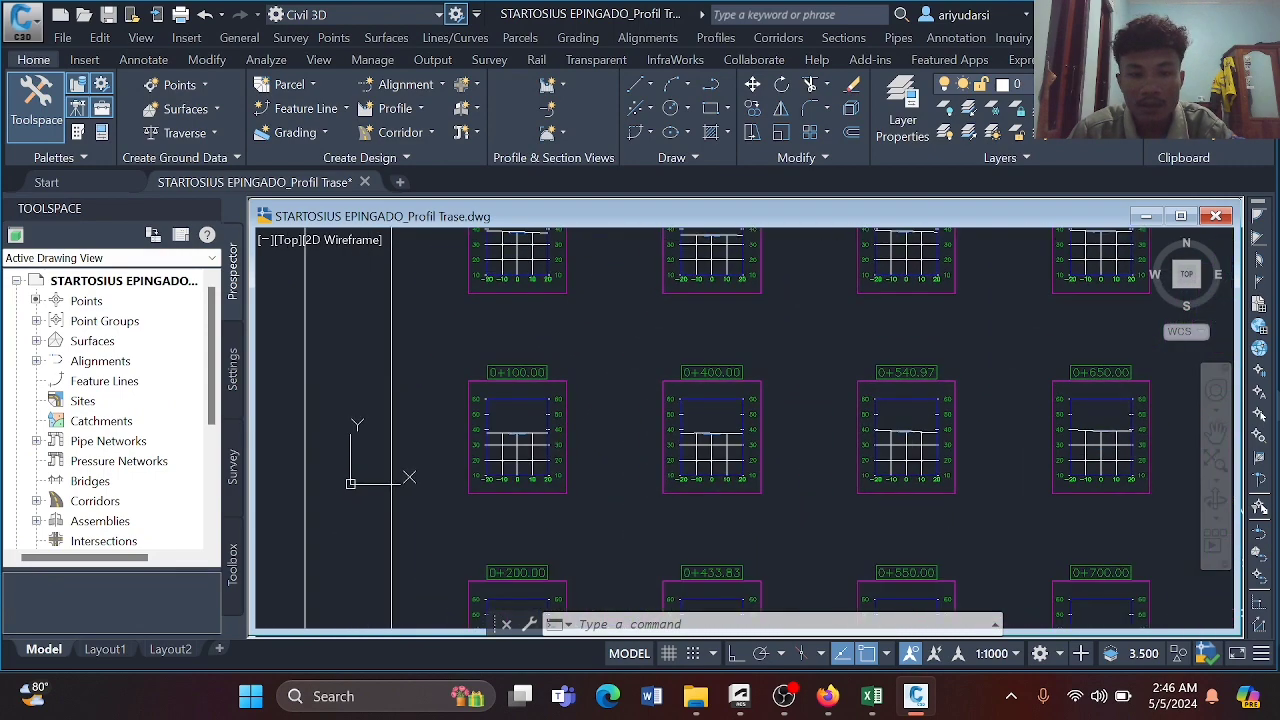
scroll(545, 398, down, 3)
scroll(545, 387, up, 3)
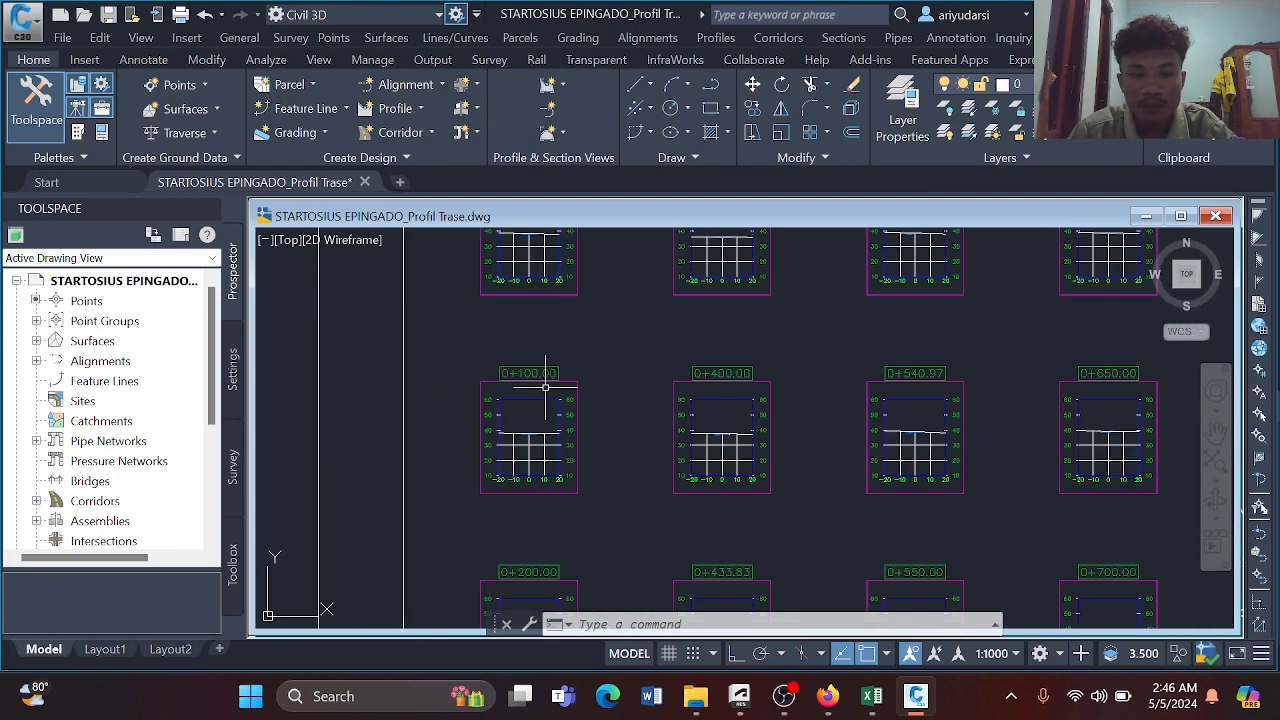
mouse_move(545, 387)
middle_down()
mouse_move(551, 354)
mouse_move(560, 423)
mouse_move(561, 333)
middle_up()
middle_drag(562, 410, 568, 280)
middle_drag(554, 423, 550, 321)
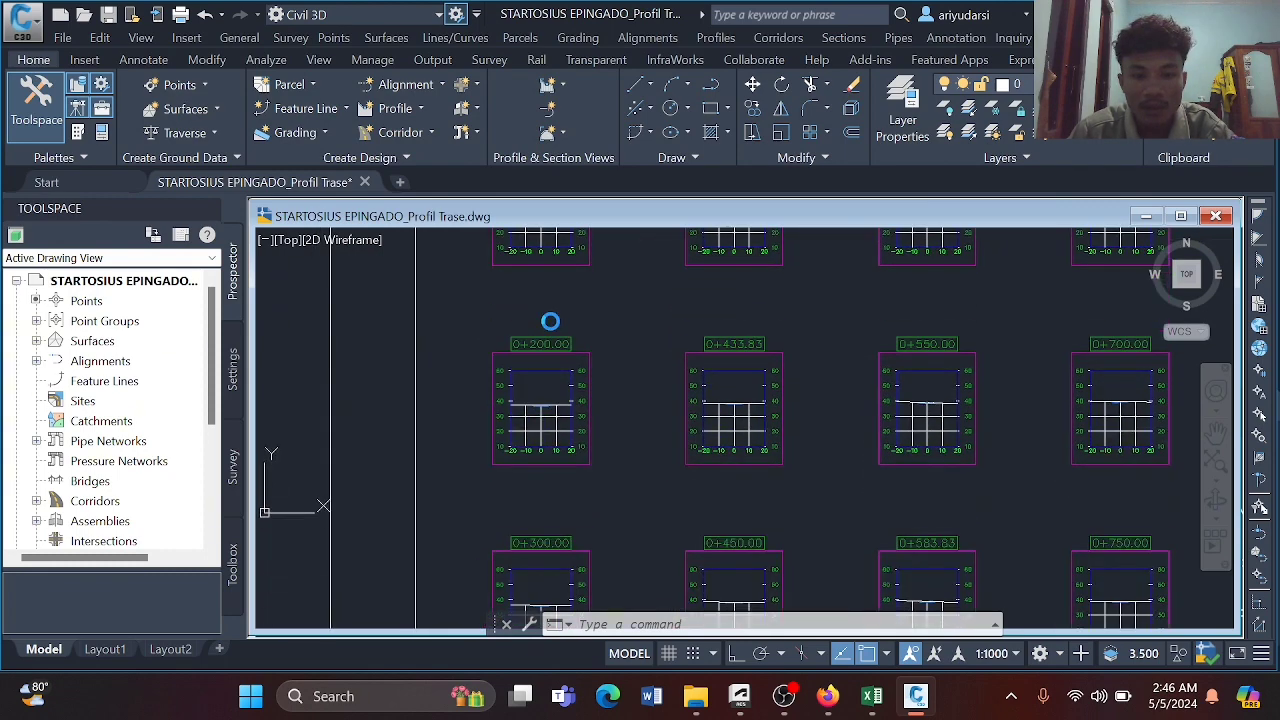
middle_drag(526, 389, 528, 307)
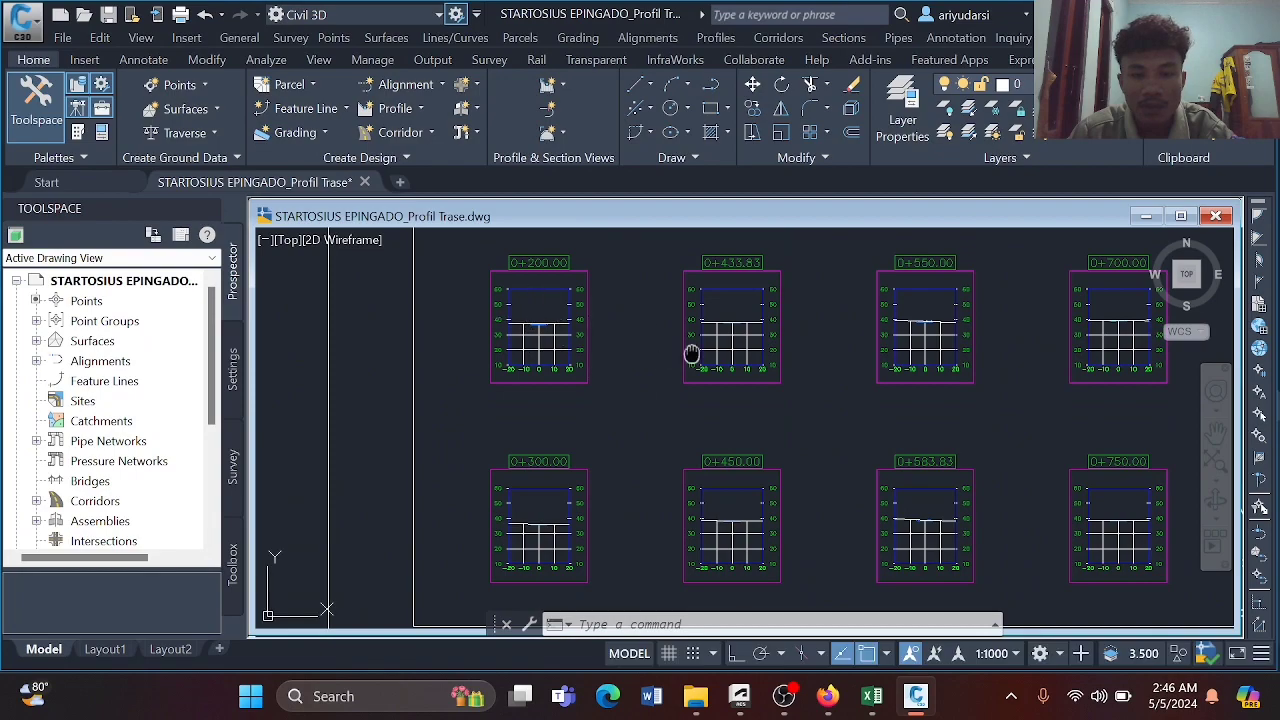
middle_drag(691, 353, 600, 590)
middle_drag(603, 363, 566, 521)
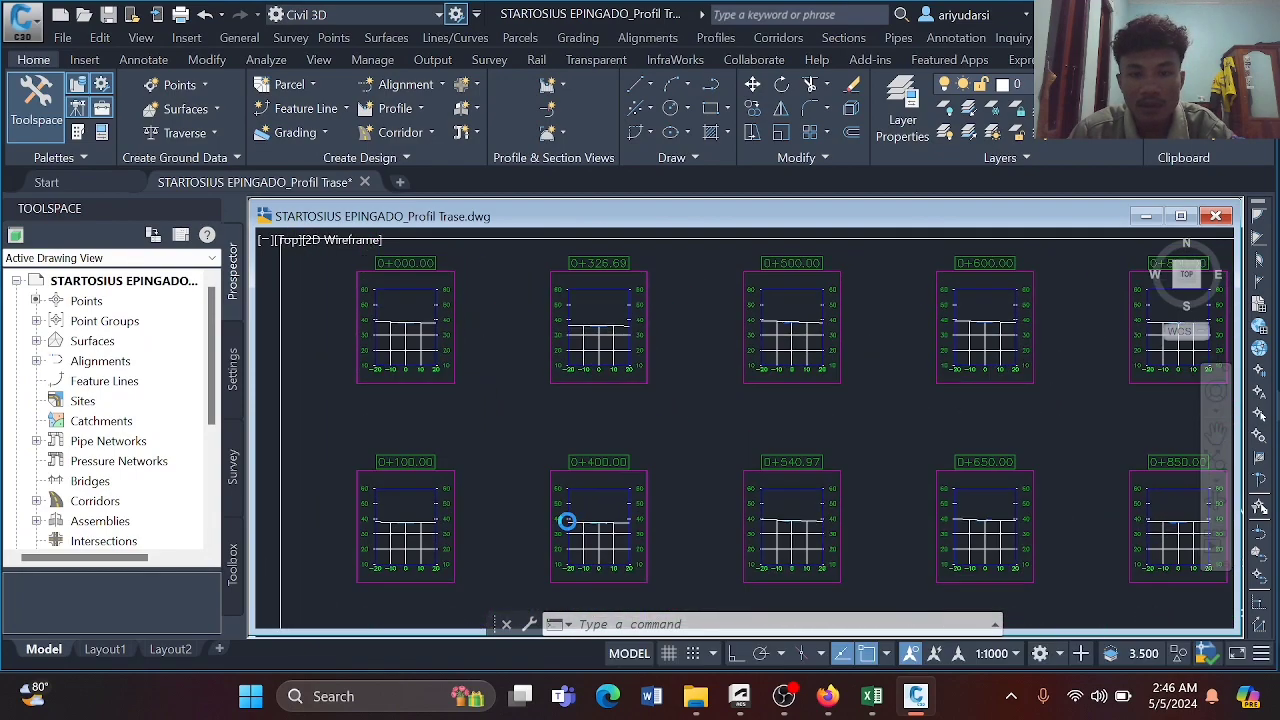
Check the station label of the final section view on the last sheet.
scroll(566, 521, down, 6)
middle_drag(720, 508, 569, 374)
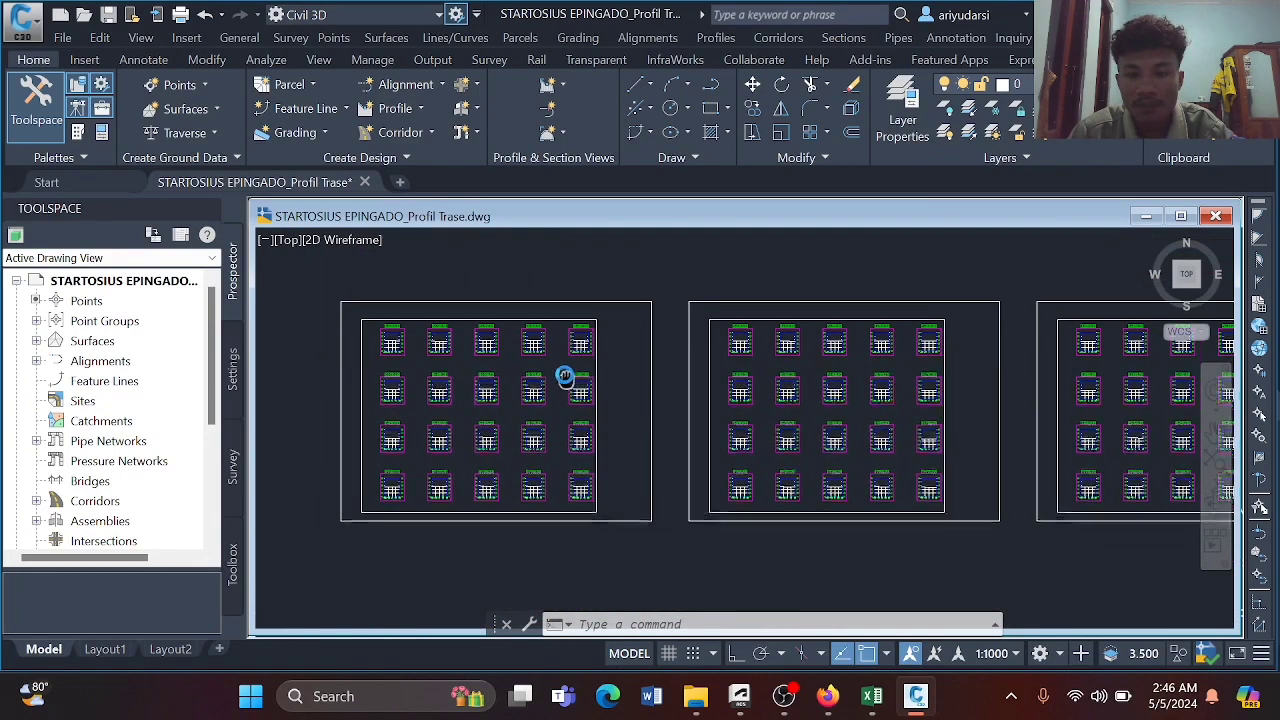
scroll(483, 360, down, 4)
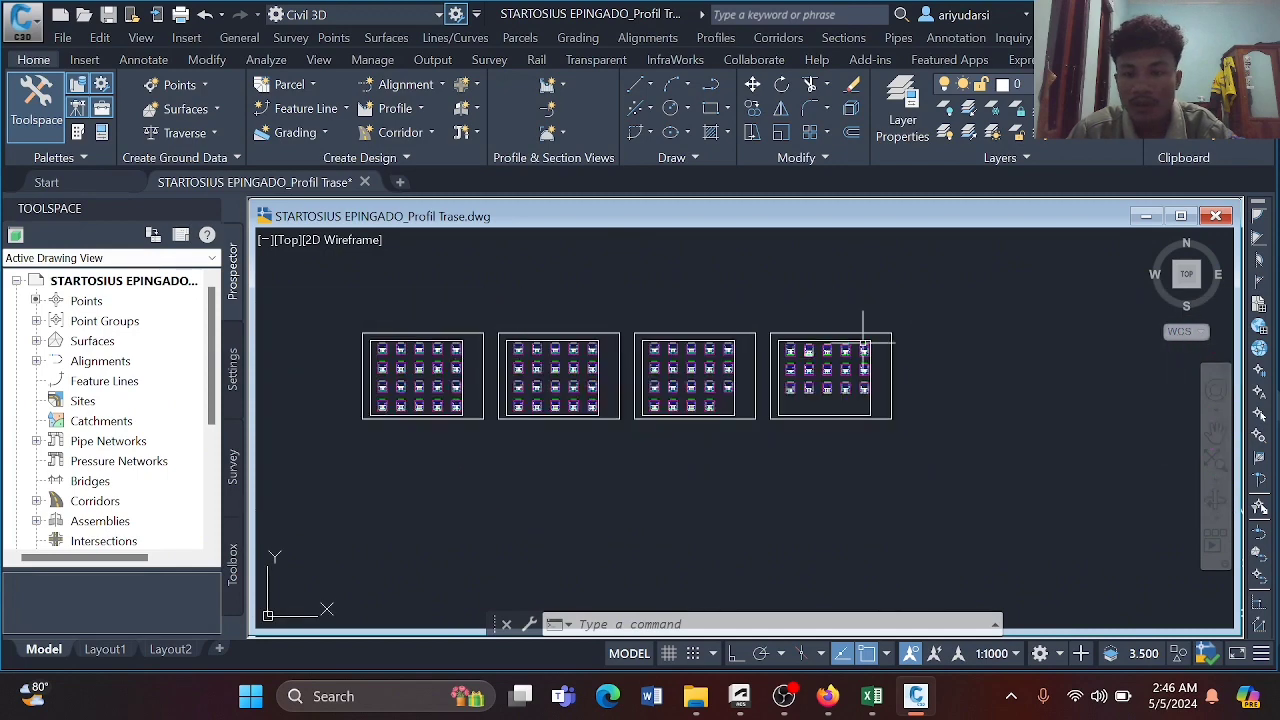
scroll(851, 365, up, 5)
scroll(865, 370, up, 2)
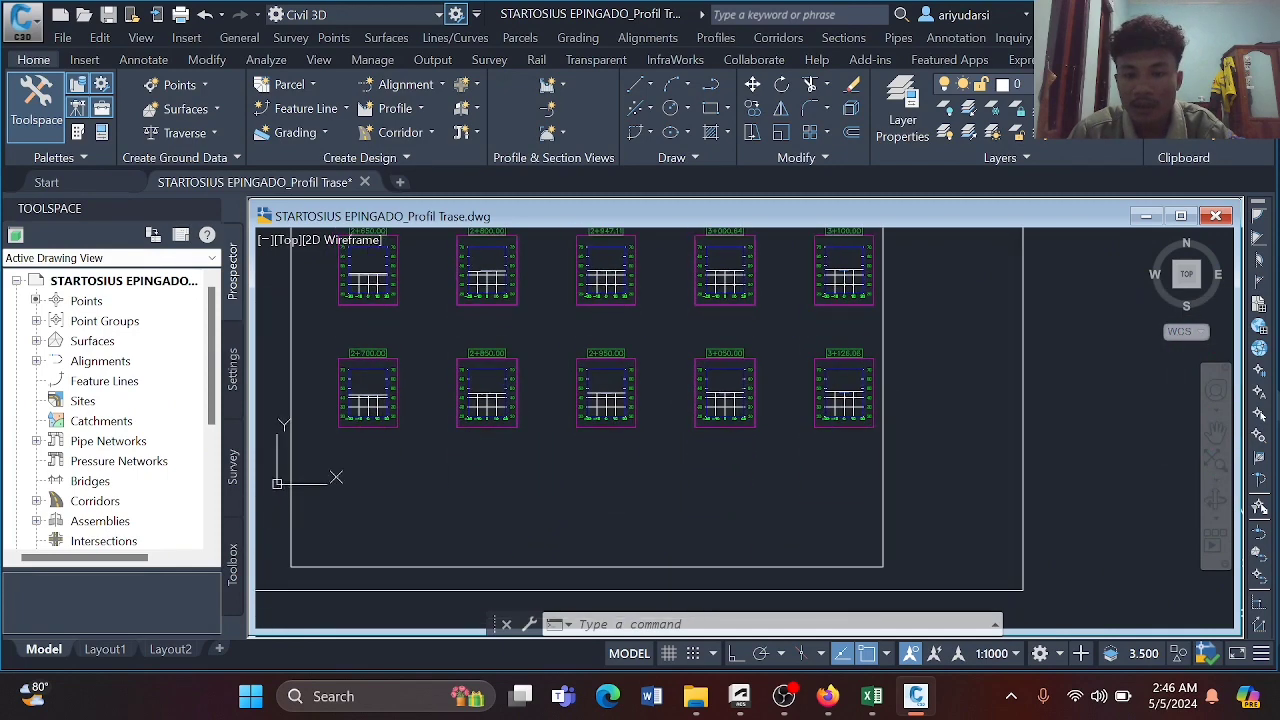
scroll(869, 364, up, 7)
mouse_move(812, 325)
middle_down()
mouse_move(907, 371)
mouse_move(896, 365)
middle_up()
scroll(770, 336, up, 6)
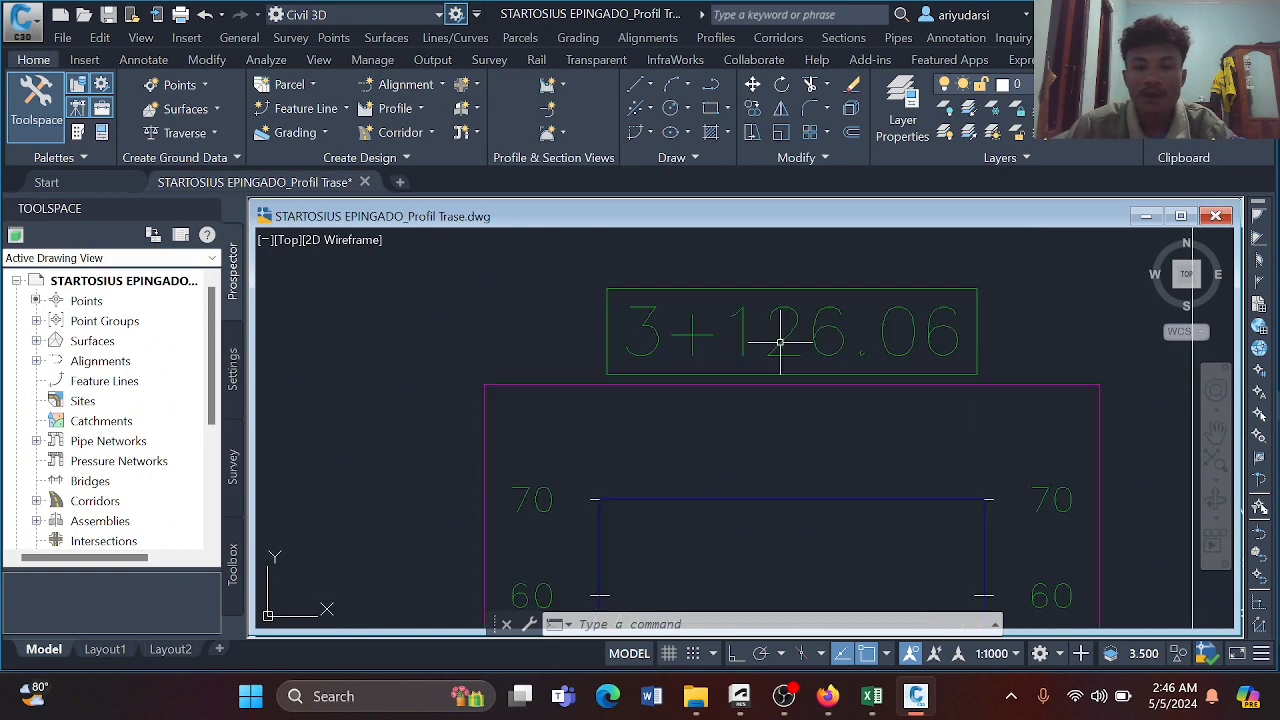
Review the first sheet's section views again and the overall layout of all the section sheets.
scroll(780, 342, down, 10)
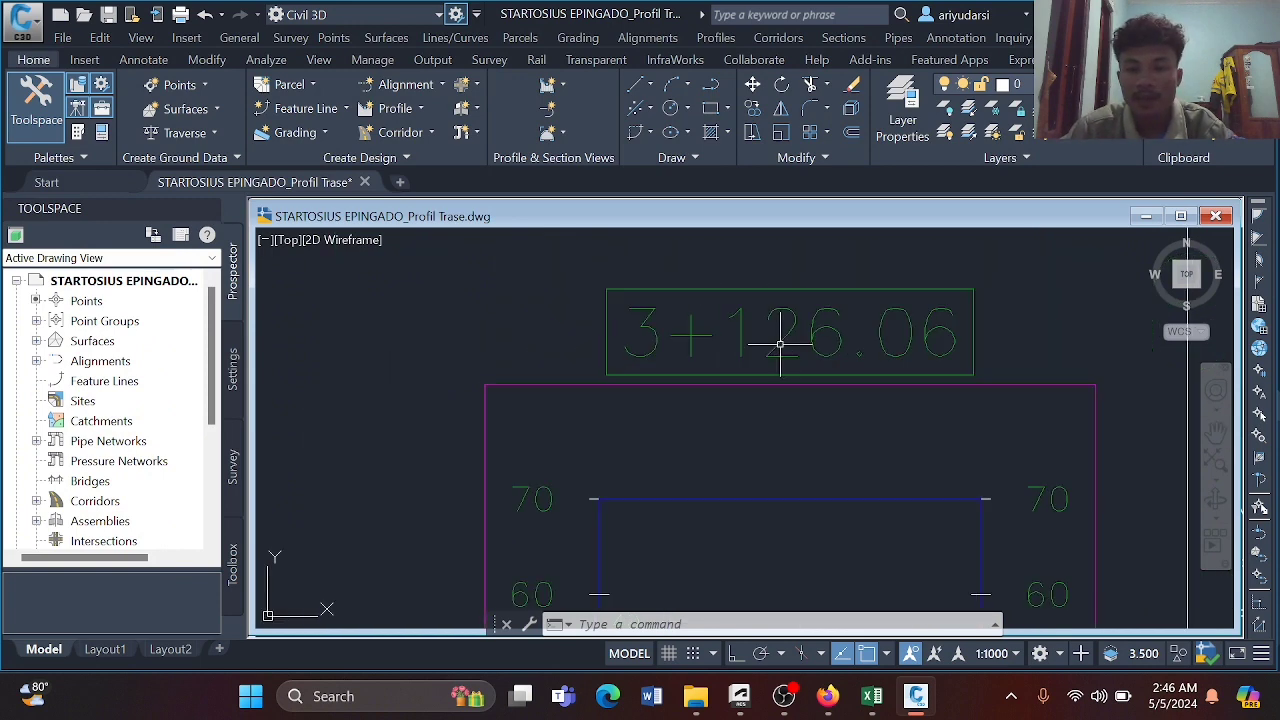
scroll(781, 346, down, 9)
middle_drag(627, 333, 922, 394)
middle_drag(478, 386, 640, 378)
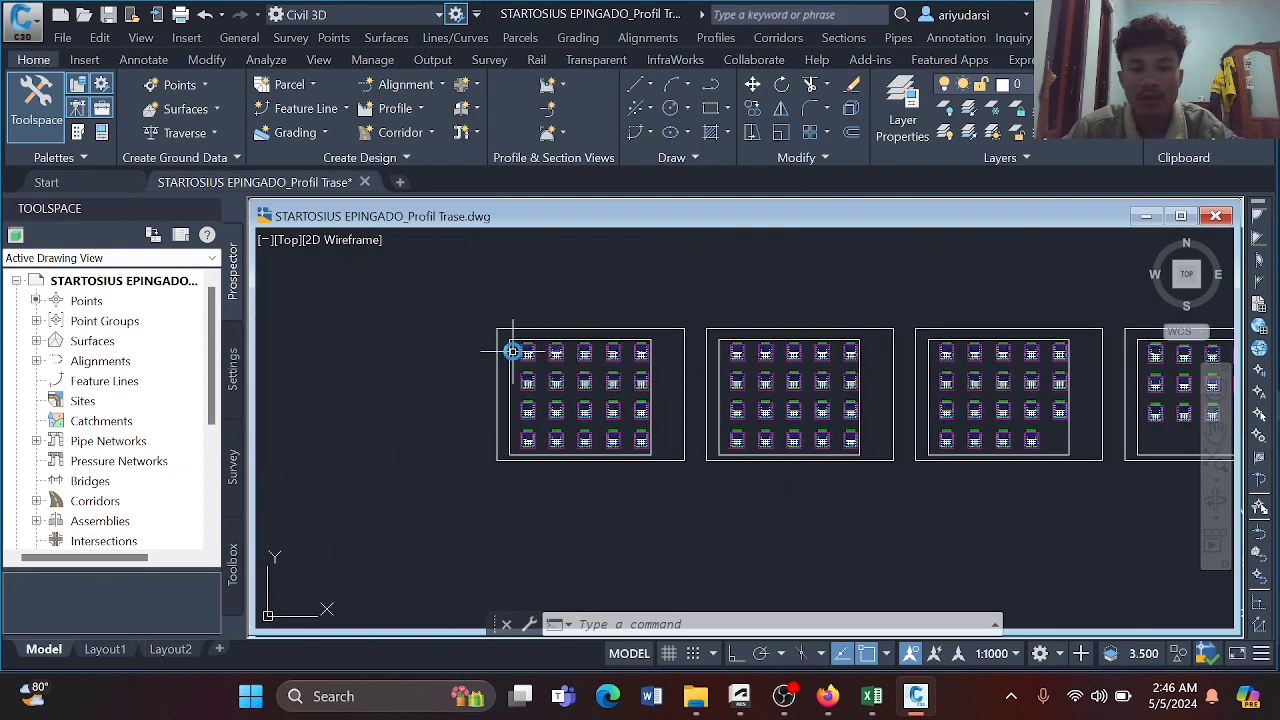
scroll(514, 349, up, 5)
scroll(610, 300, up, 3)
scroll(610, 300, down, 12)
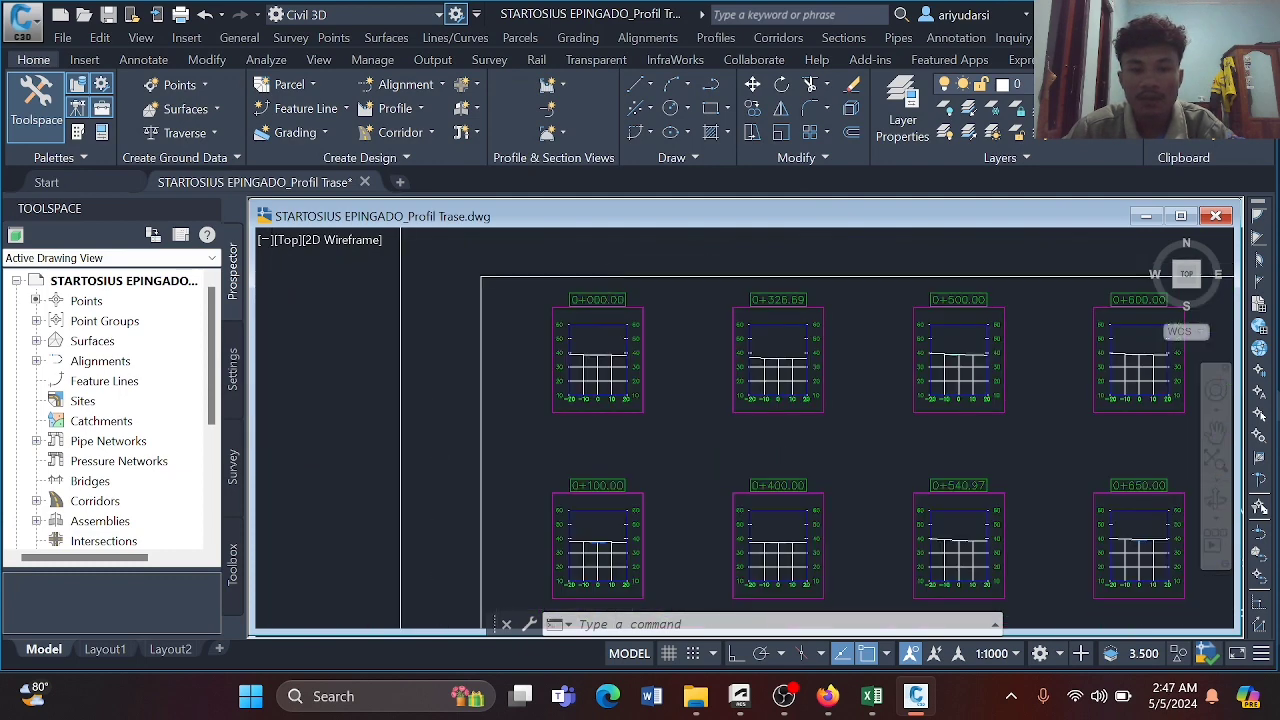
middle_drag(771, 349, 659, 380)
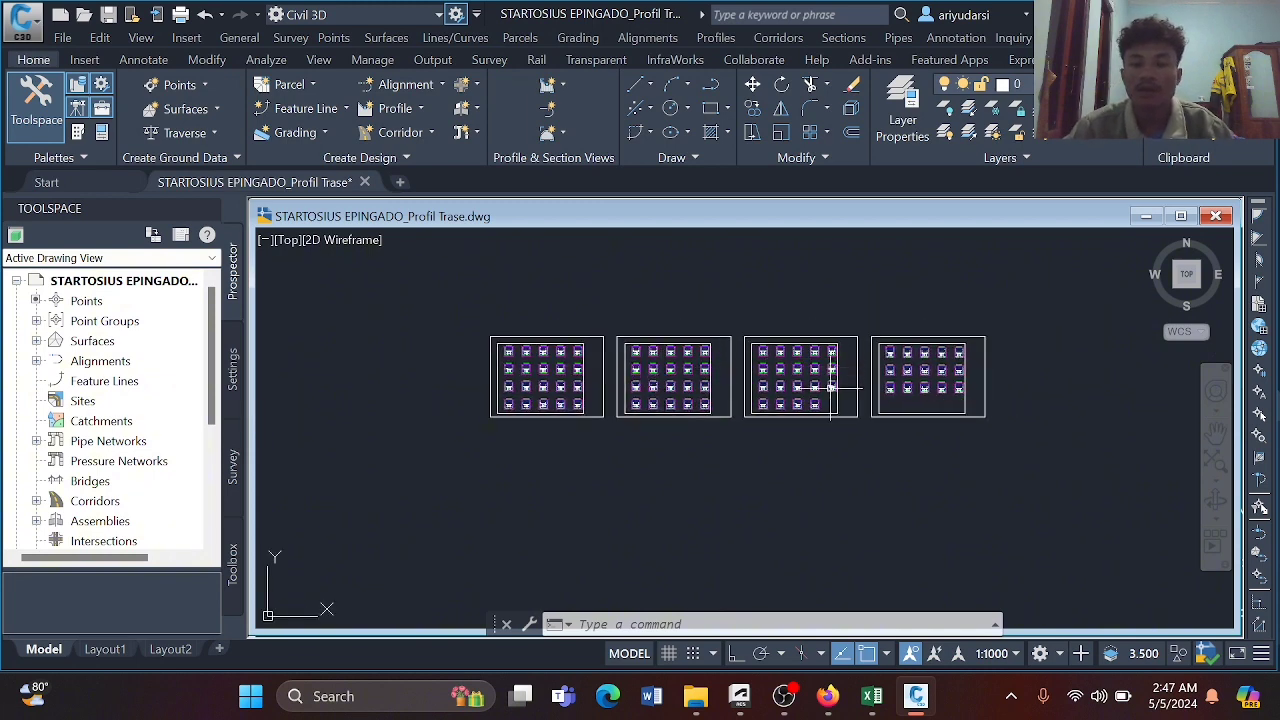
mouse_move(766, 409)
middle_down()
mouse_move(766, 453)
mouse_move(737, 491)
middle_up()
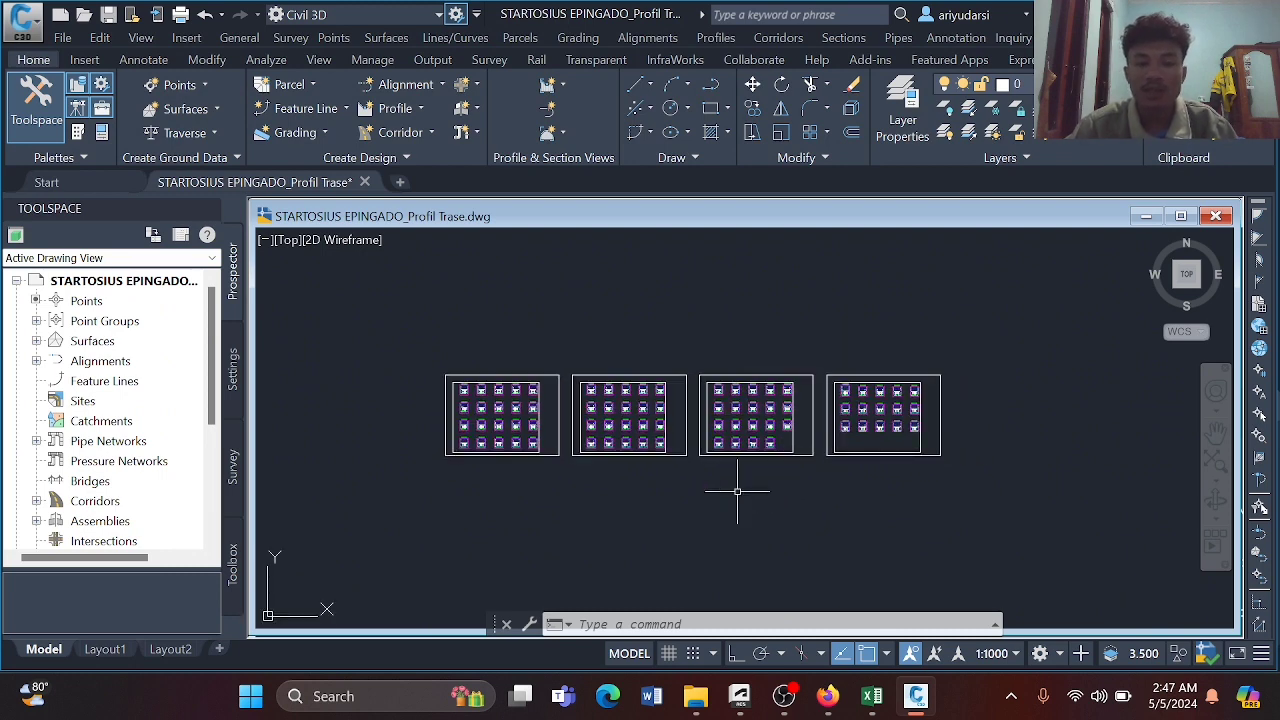